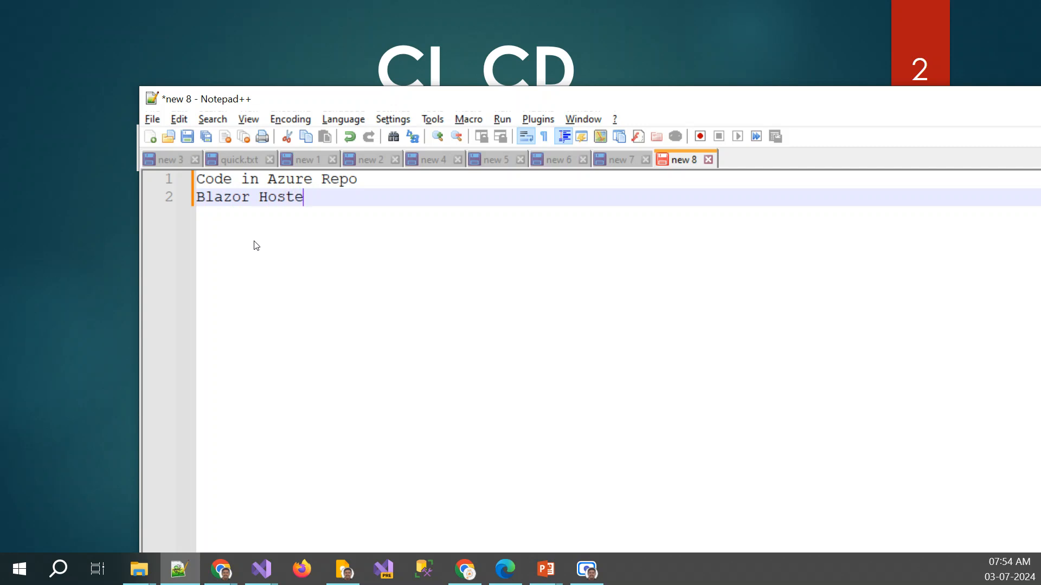
Complete the second note line so it reads "Blazor Hosted AspNet core project running locally"
{"action": "type", "text": "n"}
{"action": "key", "text": "BackSpace"}
{"action": "key", "text": "BackSpace"}
{"action": "key", "text": "BackSpace"}
{"action": "type", "text": "pNet core project running locally"}
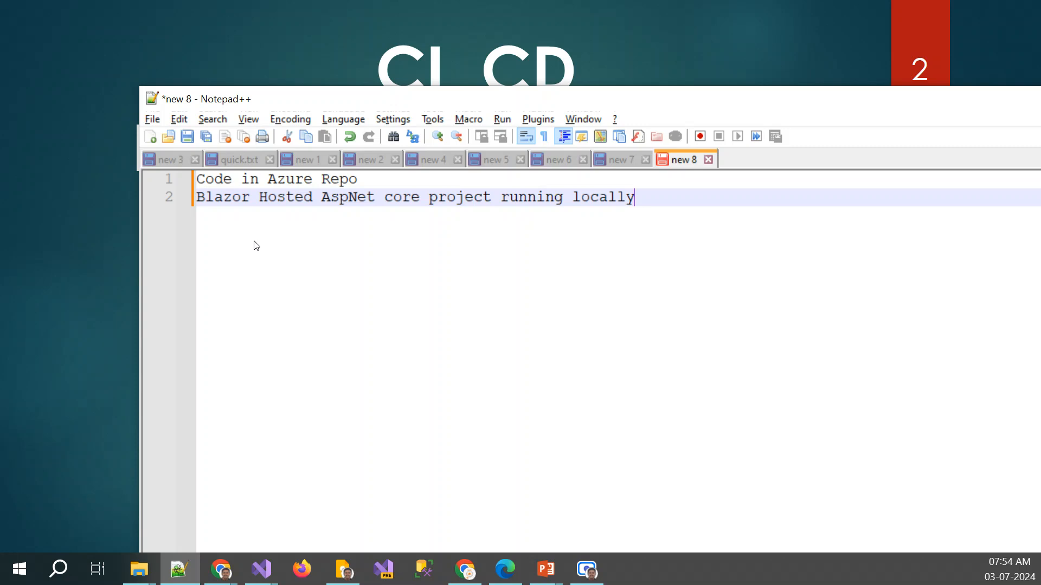
Add "Devops credentials" as the third line of the prerequisites notes
{"action": "key", "text": "Return"}
{"action": "type", "text": "A"}
{"action": "key", "text": "BackSpace"}
{"action": "type", "text": "Devops credentials"}
{"action": "key", "text": "Return"}
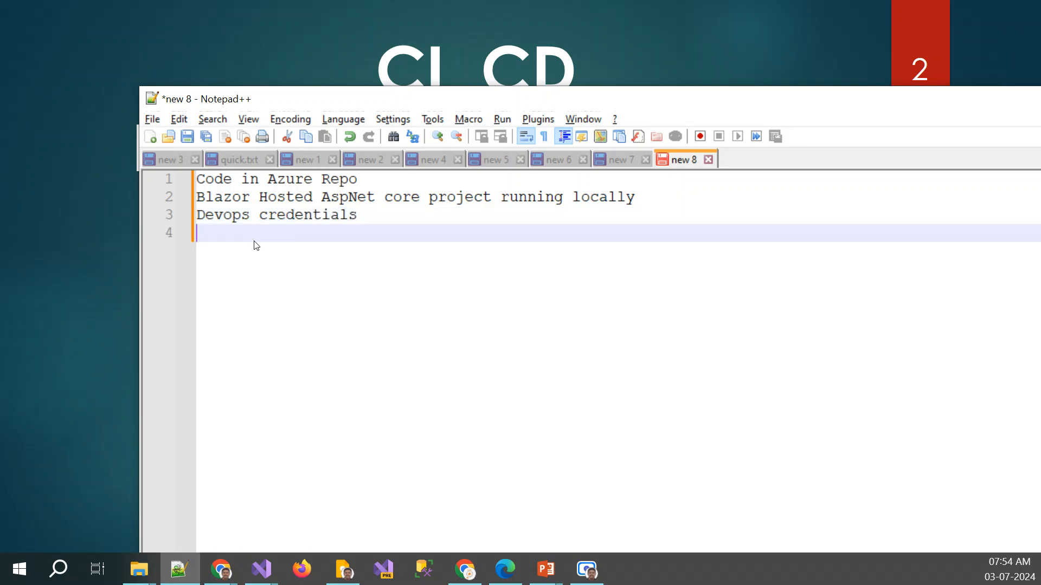
After a blank line, add the note lines "CI CD" and "WEbapp ready"
{"action": "key", "text": "Return"}
{"action": "type", "text": "CI"}
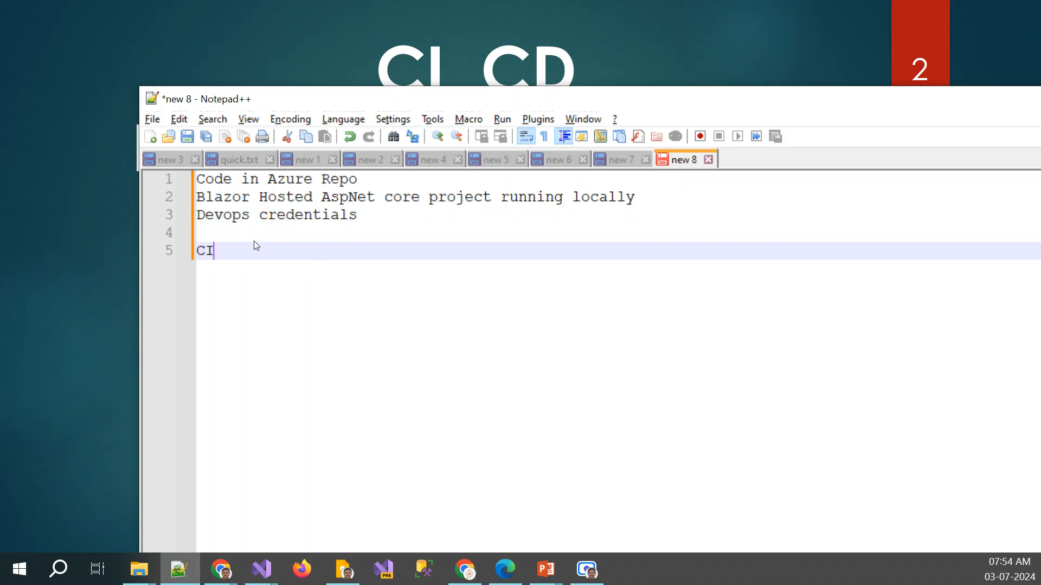
{"action": "type", "text": "CD"}
{"action": "key", "text": "Return"}
{"action": "type", "text": "WEbapp ready"}
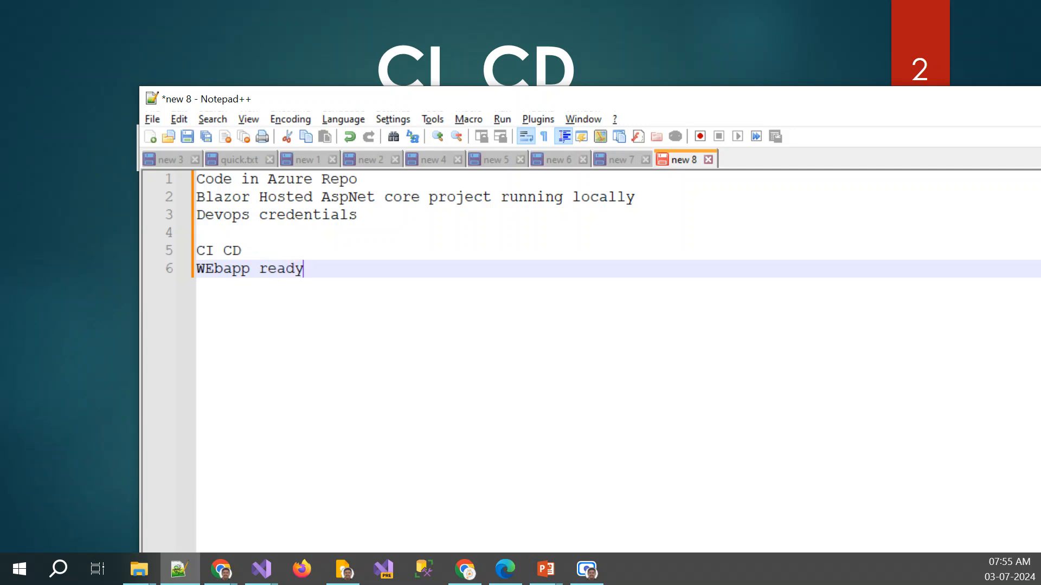
Below "WEbapp ready", leave a blank line and add the line "CI binary artifact"
{"action": "key", "text": "alt+Tab"}
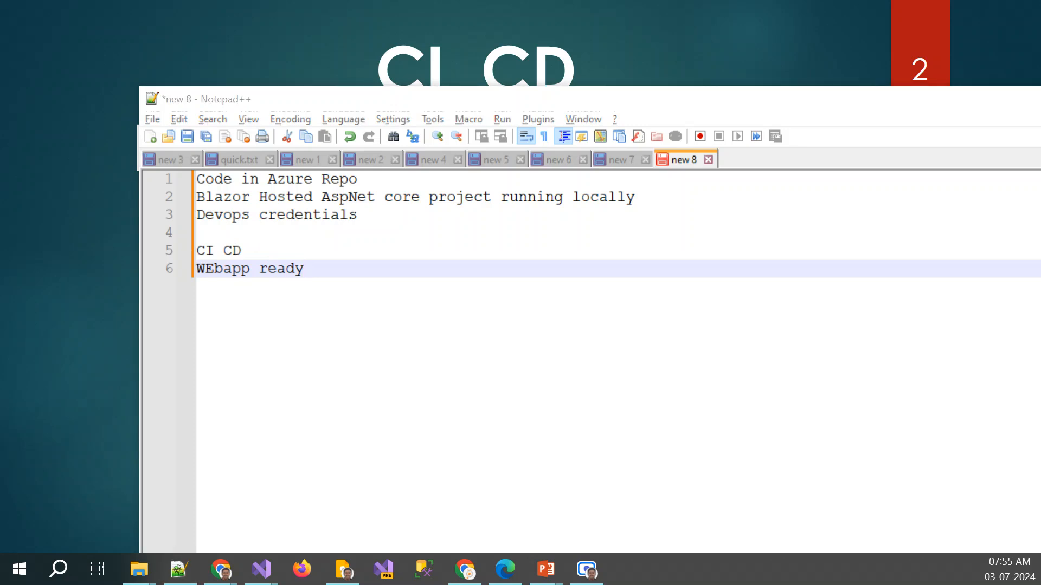
{"action": "key", "text": "alt+Tab"}
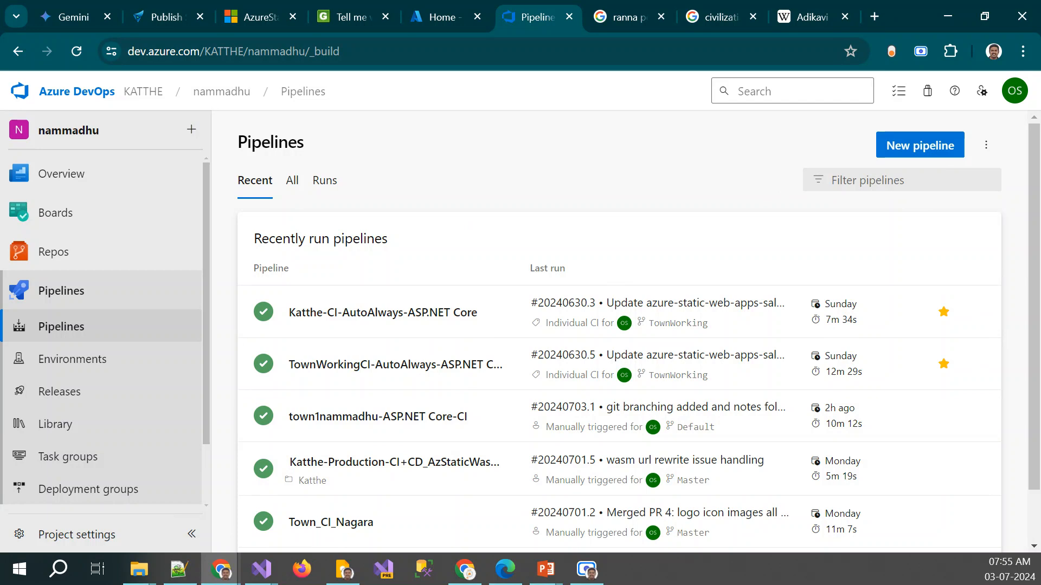
{"action": "key", "text": "alt+Tab"}
{"action": "key", "text": "Return"}
{"action": "key", "text": "Return"}
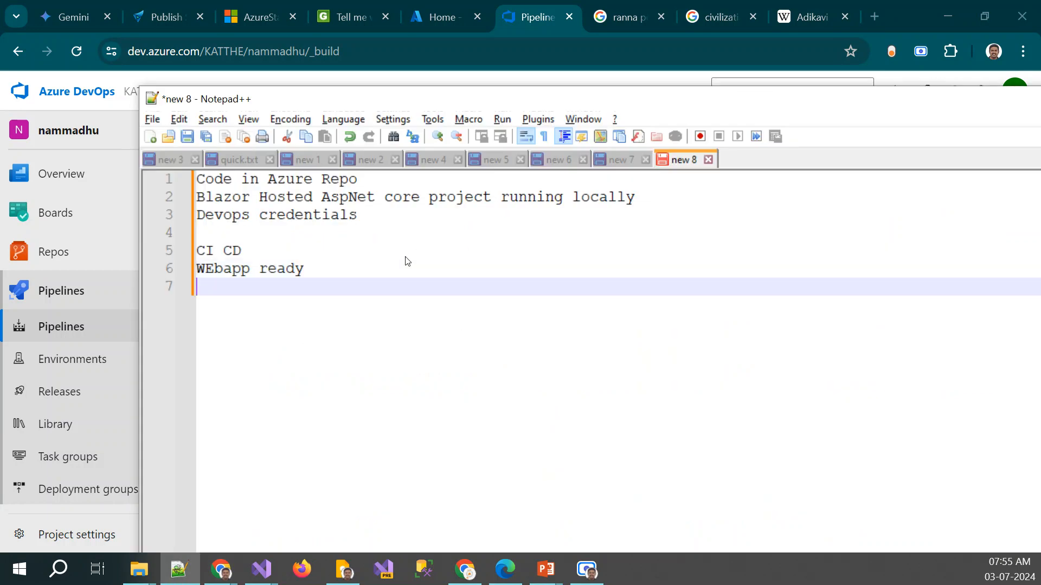
{"action": "type", "text": "binary"}
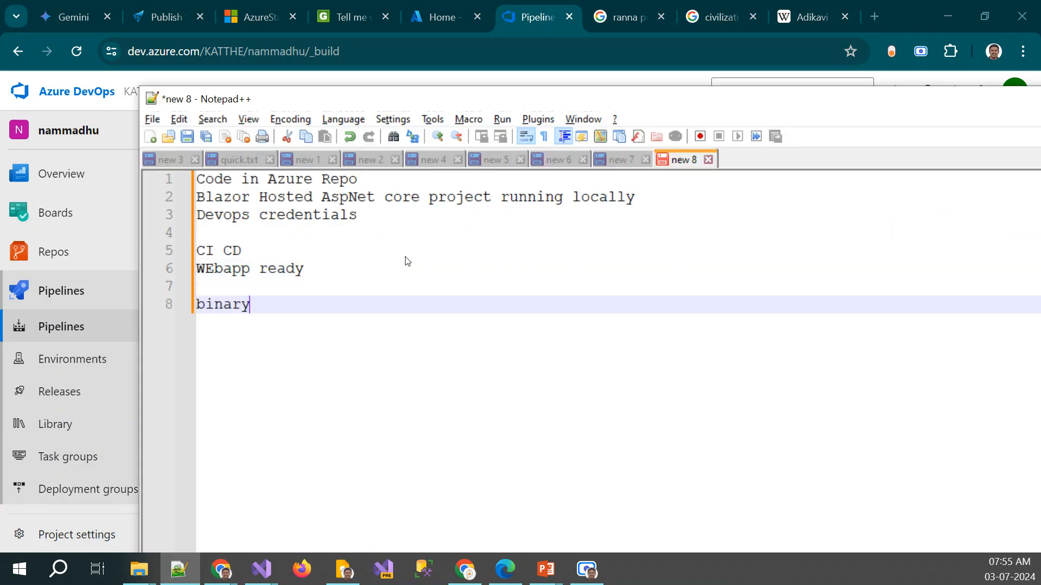
{"action": "key", "text": "Home"}
{"action": "type", "text": "CI"}
{"action": "key", "text": "End"}
{"action": "type", "text": "artifact"}
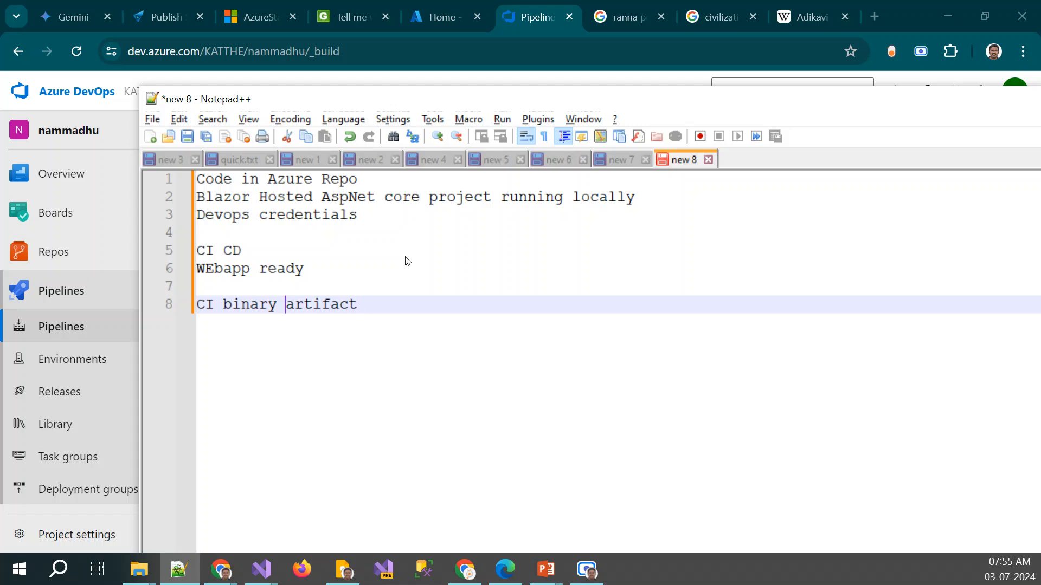
{"action": "type", "text": "=>Publish"}
Insert "=>Publish" before "artifact" in the CI binary line and start a new line below it
{"action": "key", "text": "End"}
{"action": "key", "text": "Return"}
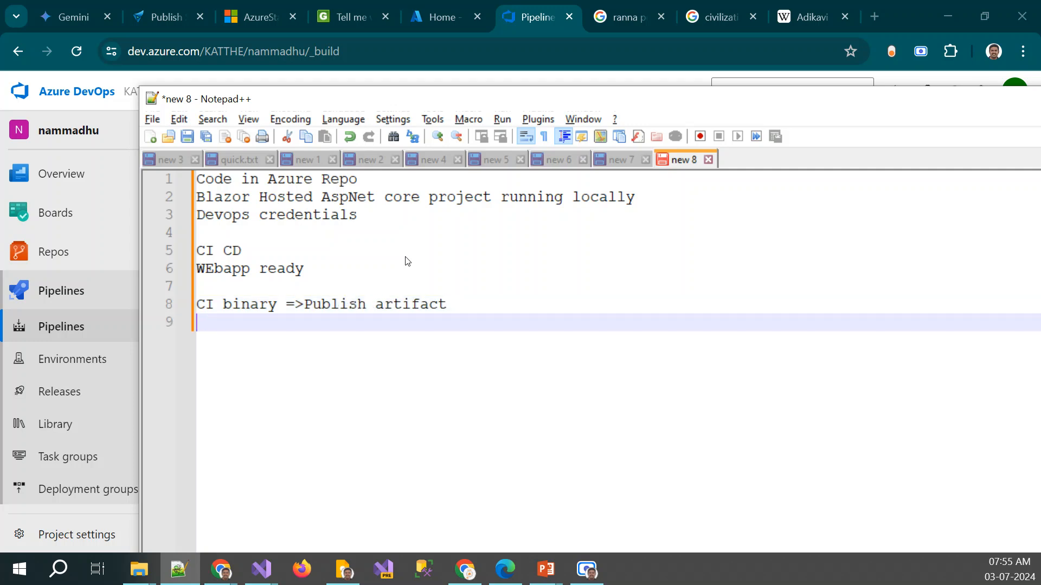
Add the line "CD use artificate & deploy to WebApp" to the notes, leaving the file unsaved
{"action": "type", "text": "CD use artificate "}
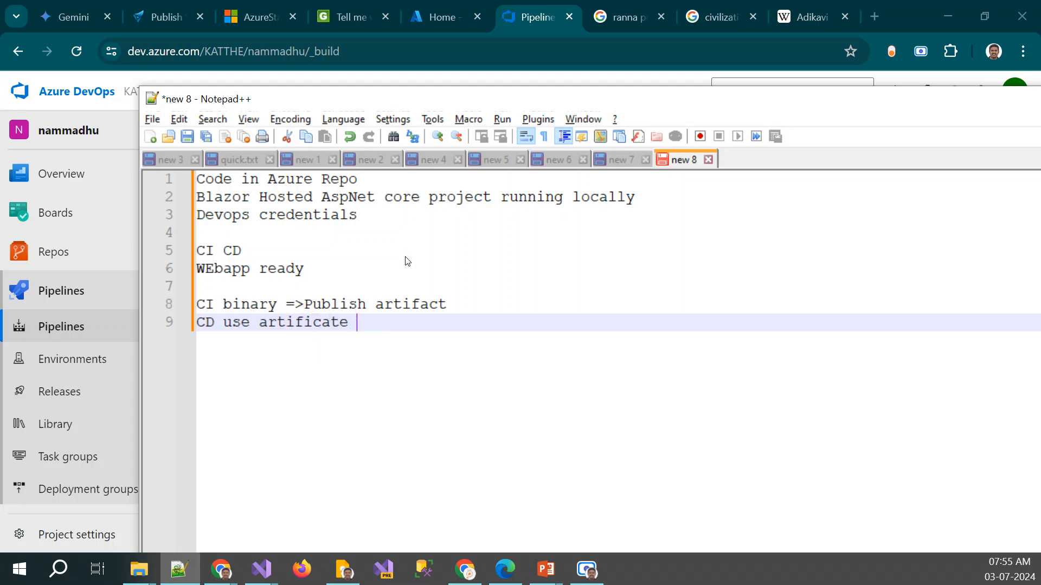
{"action": "type", "text": "& deploy to WebApp"}
{"action": "key", "text": "Escape"}
{"action": "key", "text": "ctrl+s"}
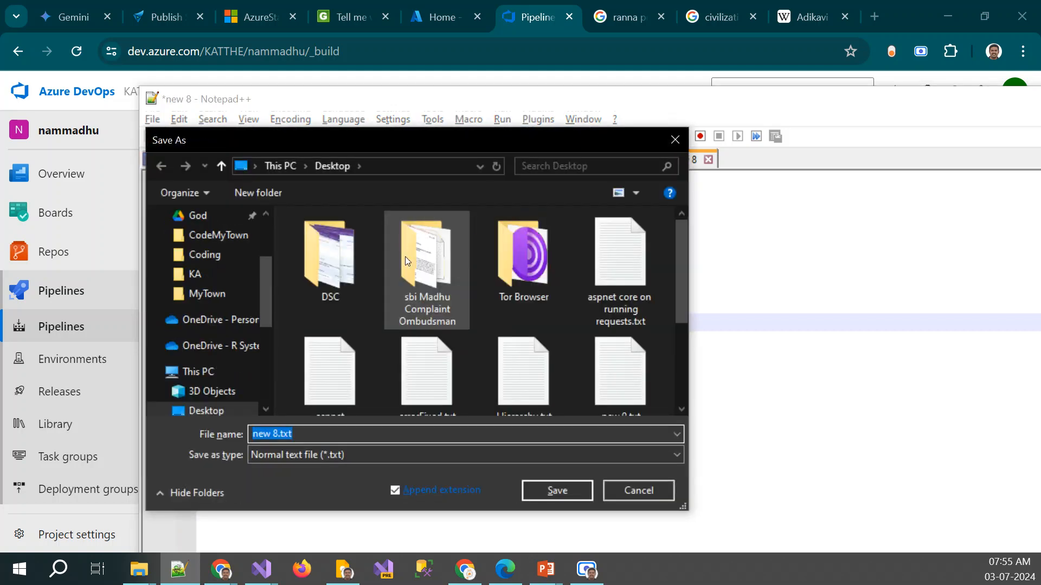
{"action": "key", "text": "Escape"}
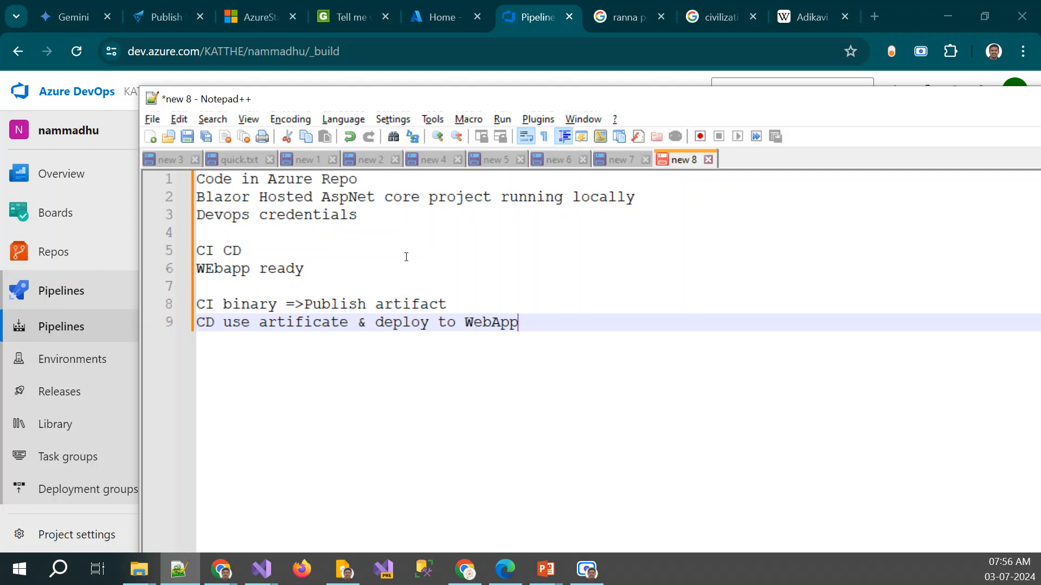
Change "artificate" to "artificaft" in the CD line
{"action": "key", "text": "ctrl+Left"}
{"action": "key", "text": "ctrl+Left"}
{"action": "key", "text": "ctrl+Left"}
{"action": "key", "text": "Left"}
{"action": "key", "text": "Left"}
{"action": "key", "text": "Left"}
{"action": "key", "text": "Left"}
{"action": "key", "text": "Left"}
{"action": "type", "text": "f"}
{"action": "key", "text": "Right"}
{"action": "key", "text": "Delete"}
Switch to Azure DevOps in the browser and view the repository's files and its branches
{"action": "key", "text": "alt+Tab"}
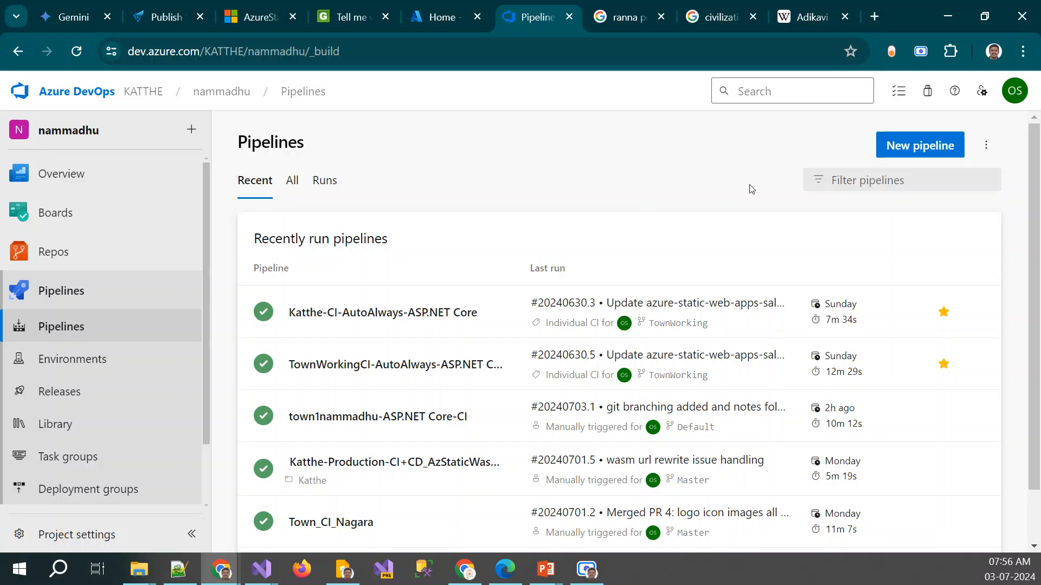
{"action": "left_click", "coordinate": [73, 261]}
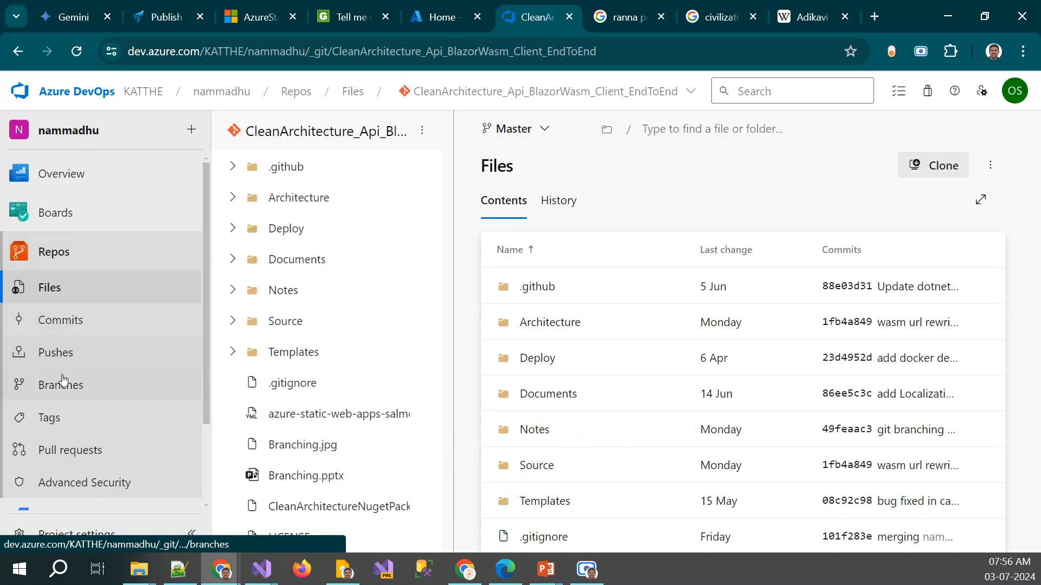
{"action": "left_click", "coordinate": [64, 384]}
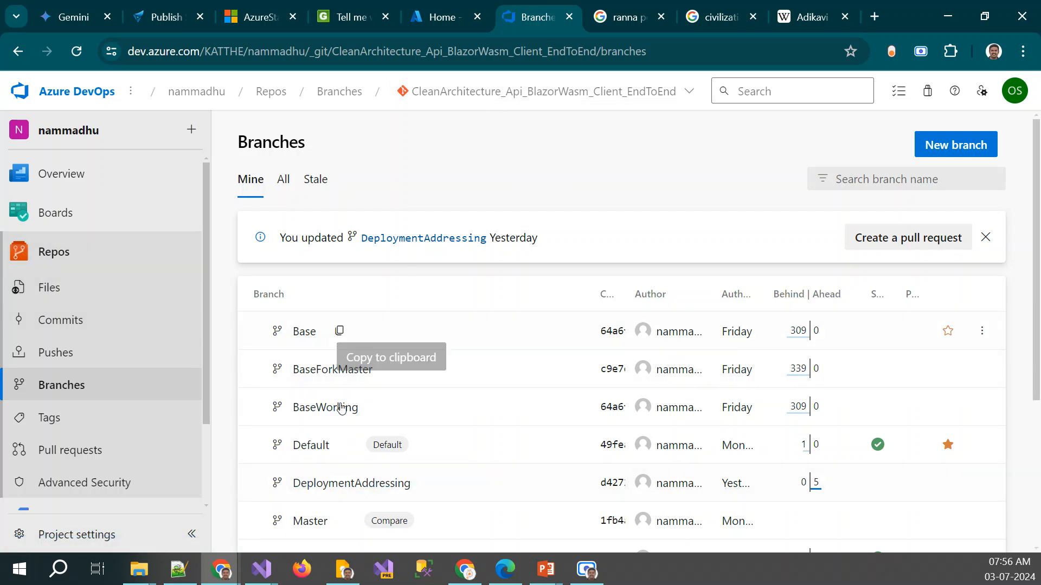
{"action": "scroll", "coordinate": [73, 314], "scroll_direction": "down", "scroll_amount": 2}
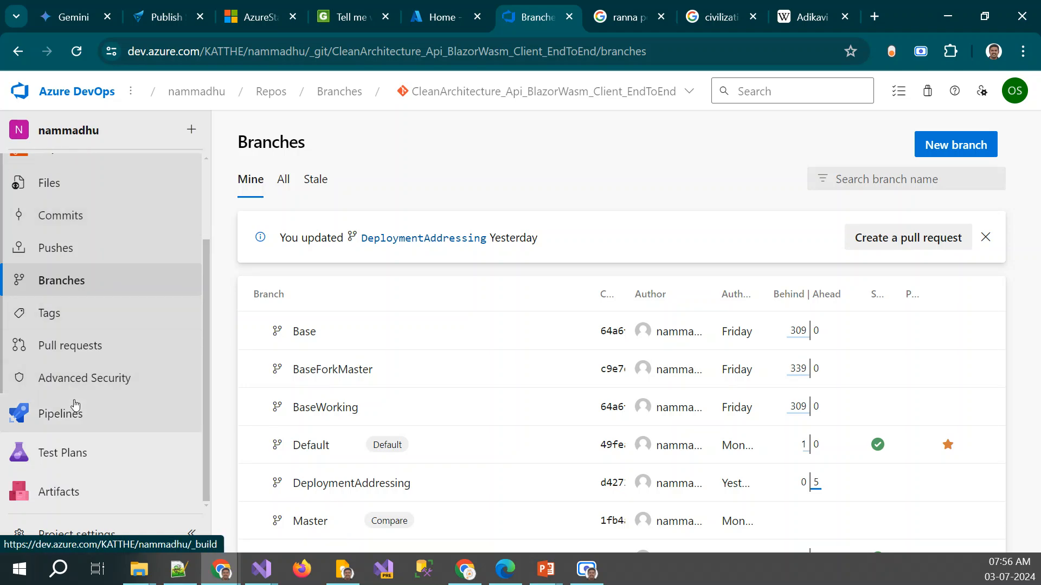
Start a new pipeline in the classic editor and review the available source settings
{"action": "left_click", "coordinate": [75, 413]}
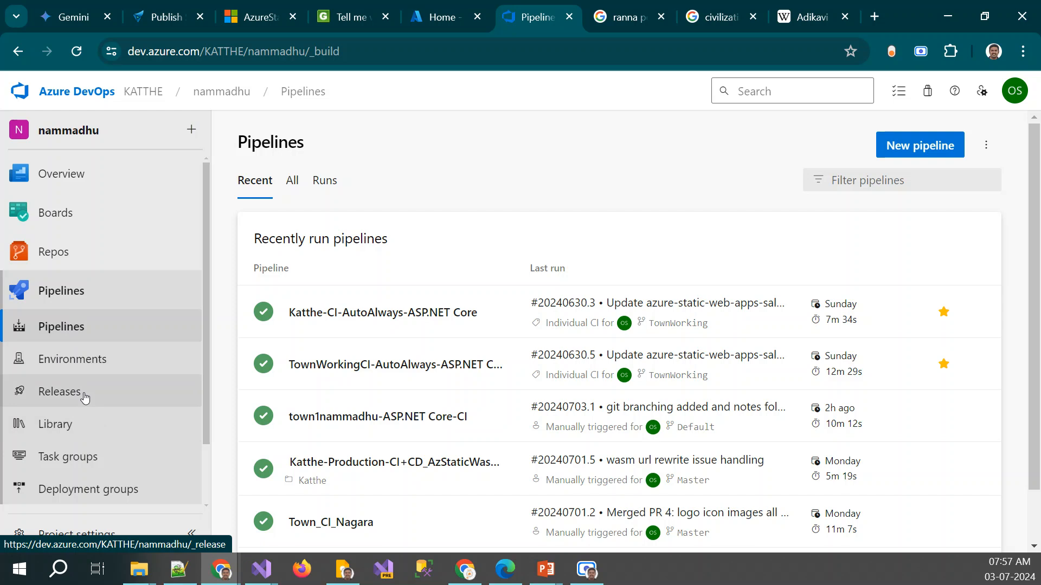
{"action": "left_click", "coordinate": [933, 147]}
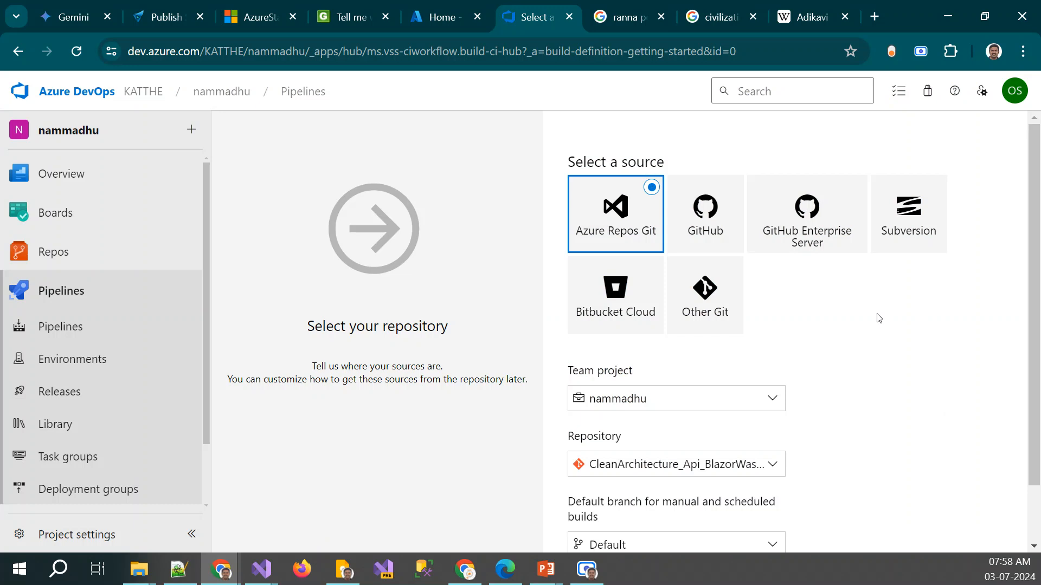
{"action": "scroll", "coordinate": [879, 318], "scroll_direction": "down", "scroll_amount": 2}
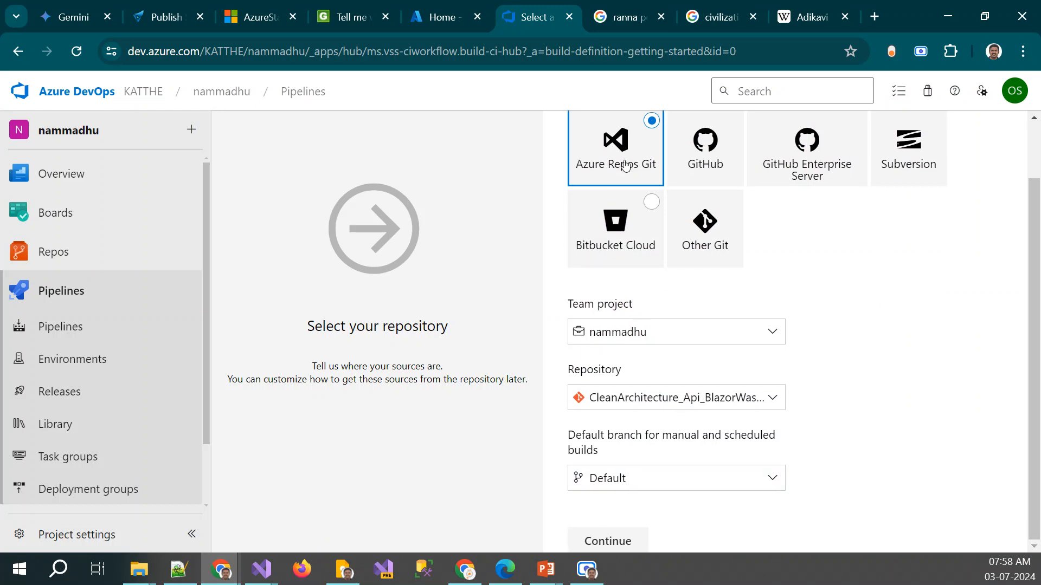
{"action": "scroll", "coordinate": [624, 157], "scroll_direction": "up", "scroll_amount": 2}
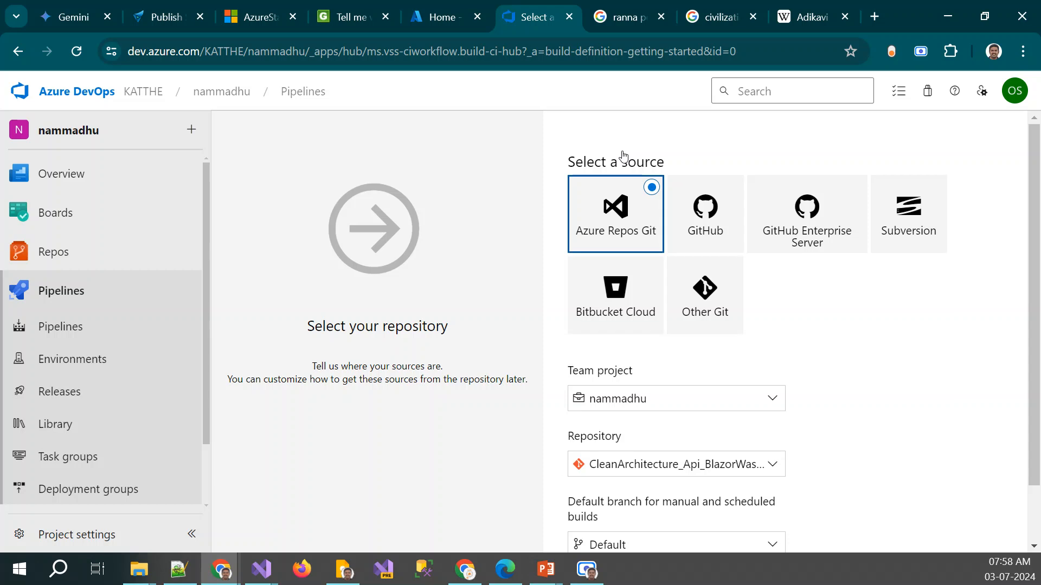
Use Azure Repos Git as the source with the Default branch, continue to the templates, and search them for "core"
{"action": "left_click", "coordinate": [706, 194]}
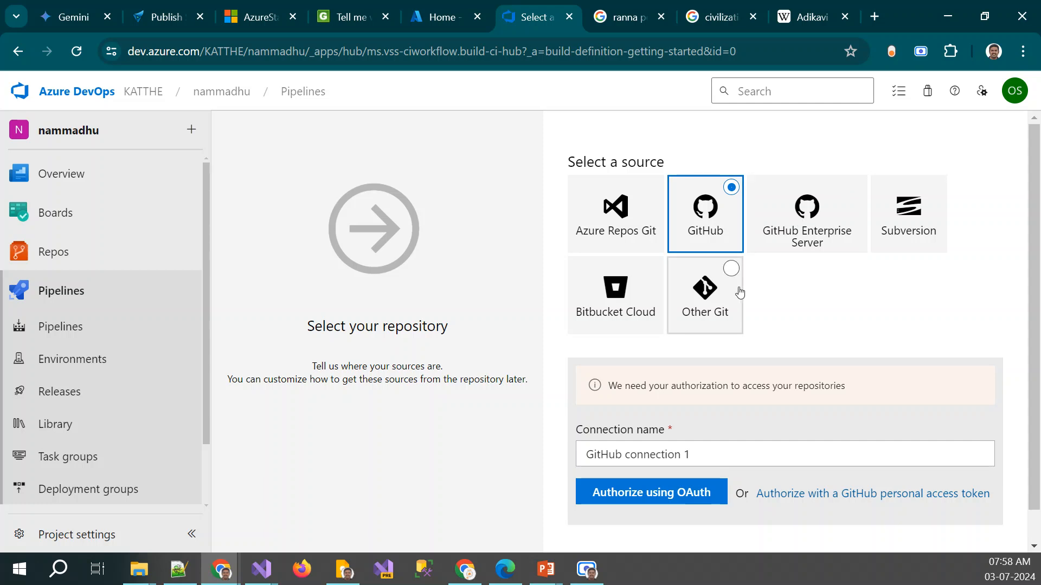
{"action": "left_click", "coordinate": [616, 214]}
{"action": "scroll", "coordinate": [629, 280], "scroll_direction": "down", "scroll_amount": 2}
{"action": "scroll", "coordinate": [630, 280], "scroll_direction": "up", "scroll_amount": 2}
{"action": "scroll", "coordinate": [630, 280], "scroll_direction": "down", "scroll_amount": 2}
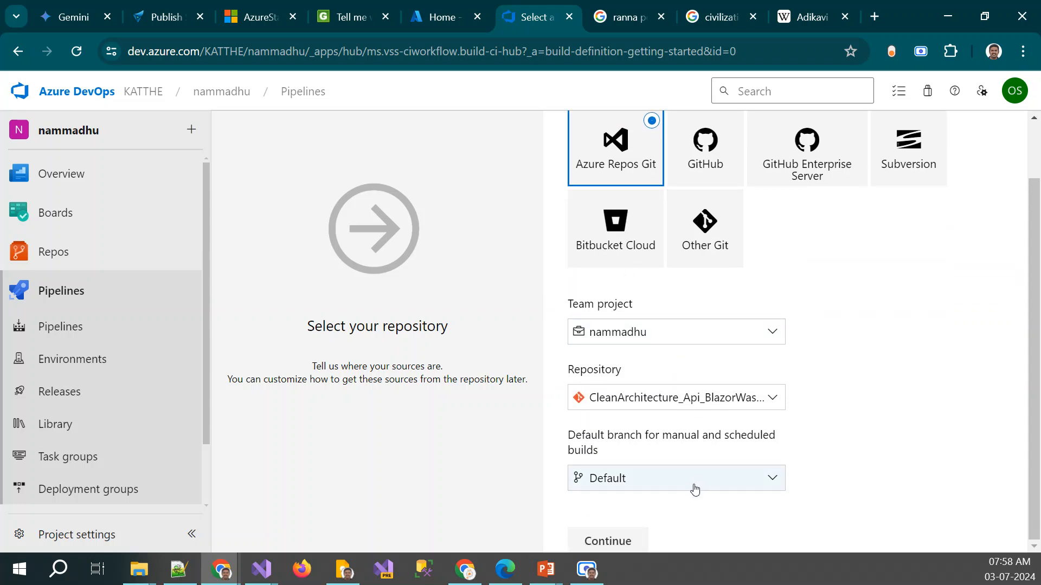
{"action": "left_click", "coordinate": [624, 540]}
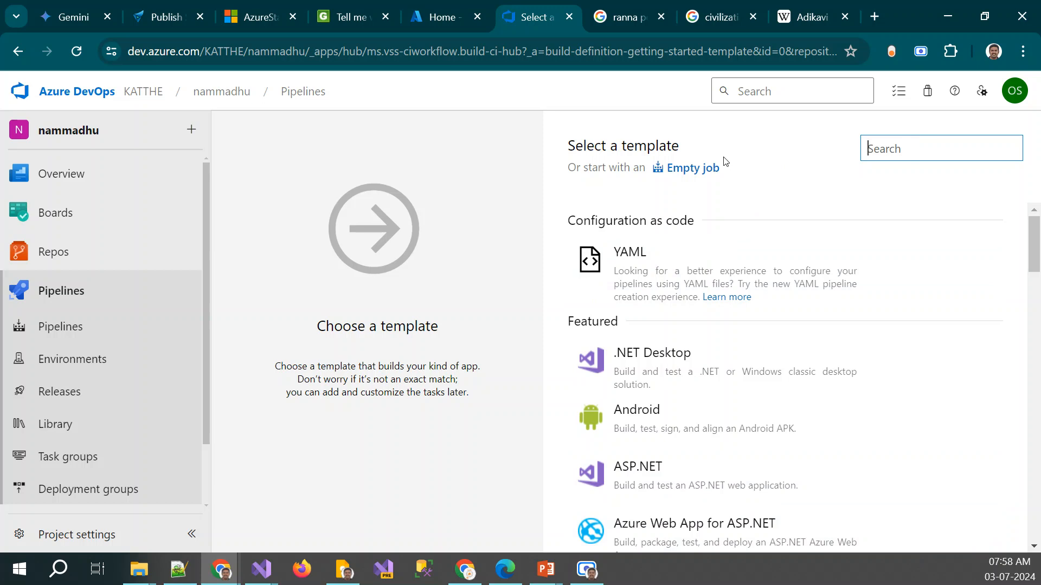
{"action": "type", "text": "core"}
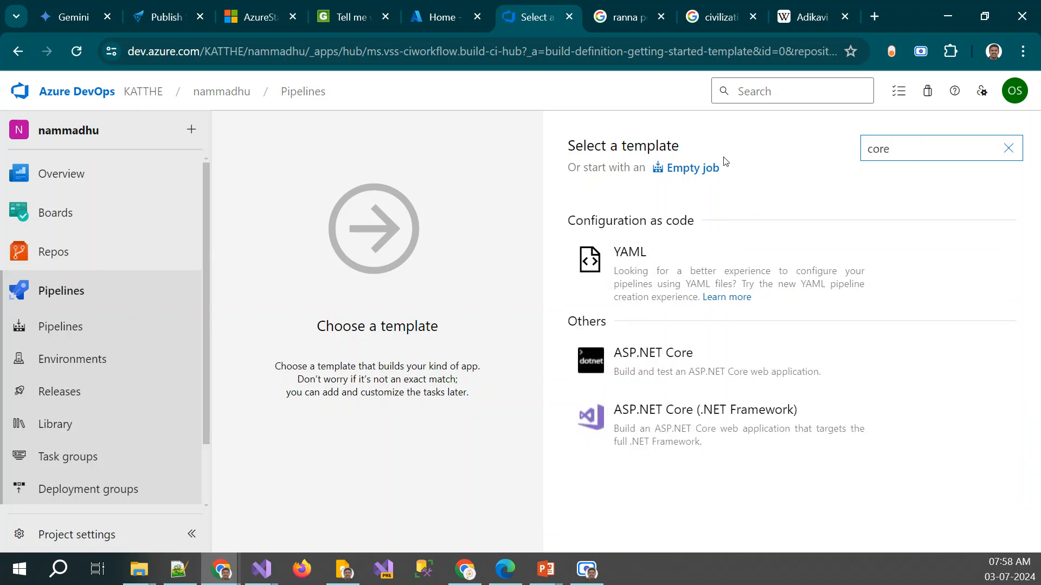
Switch to Notepad++ and add the lines "Blazor SPA" and "Hosted... ASP.net core" at the end of the notes, below blank lines
{"action": "left_click", "coordinate": [181, 572]}
{"action": "left_click", "coordinate": [572, 315]}
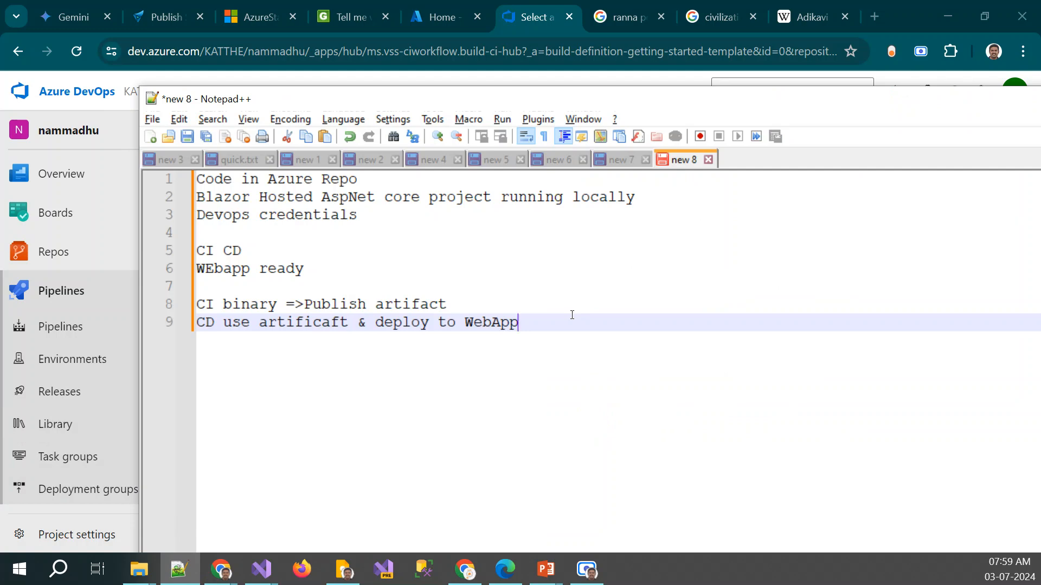
{"action": "key", "text": "Return"}
{"action": "key", "text": "Return"}
{"action": "type", "text": "B"}
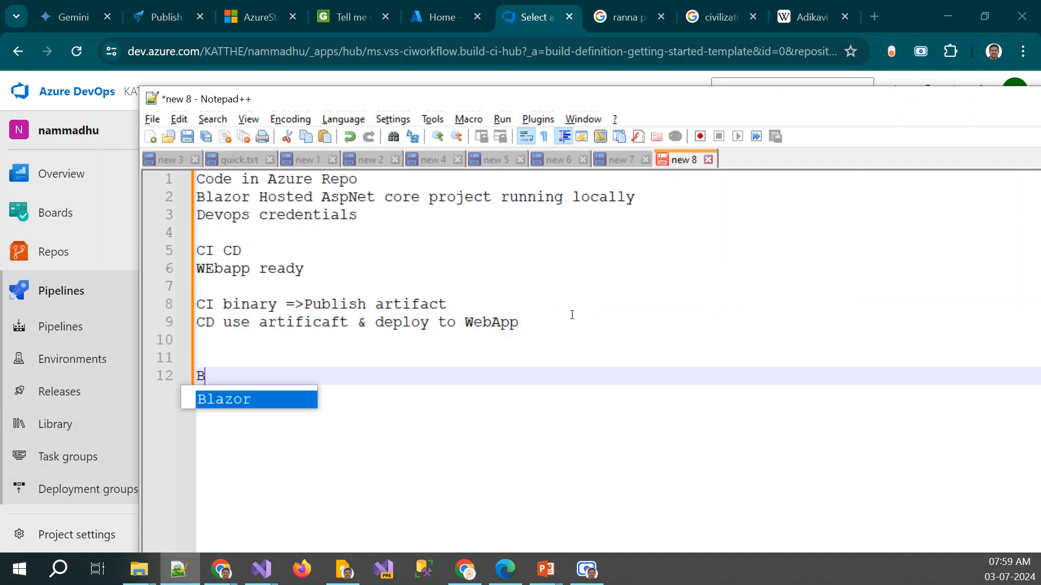
{"action": "type", "text": "lazor SPA"}
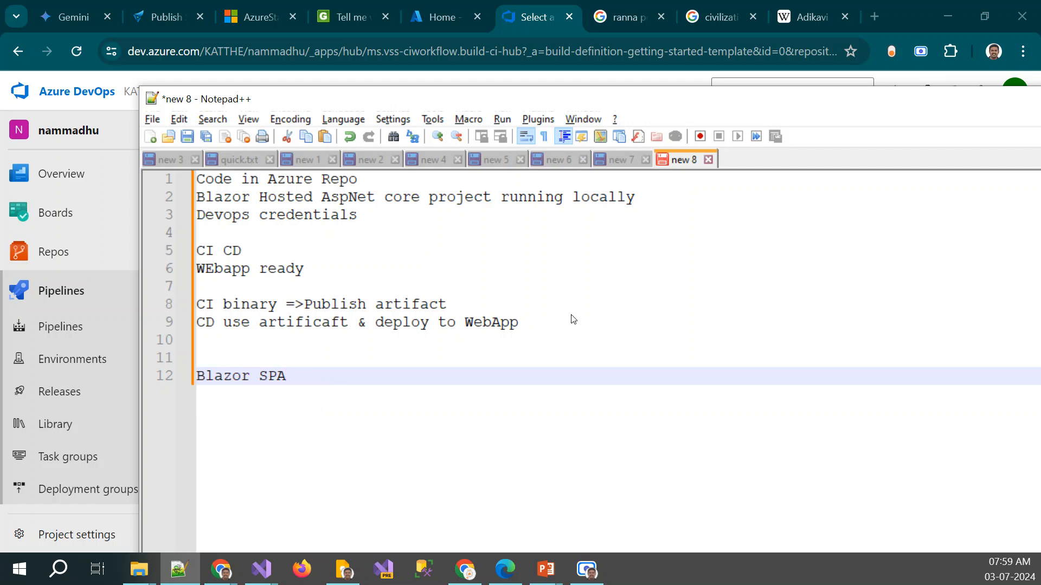
{"action": "key", "text": "Return"}
{"action": "type", "text": "Hos"}
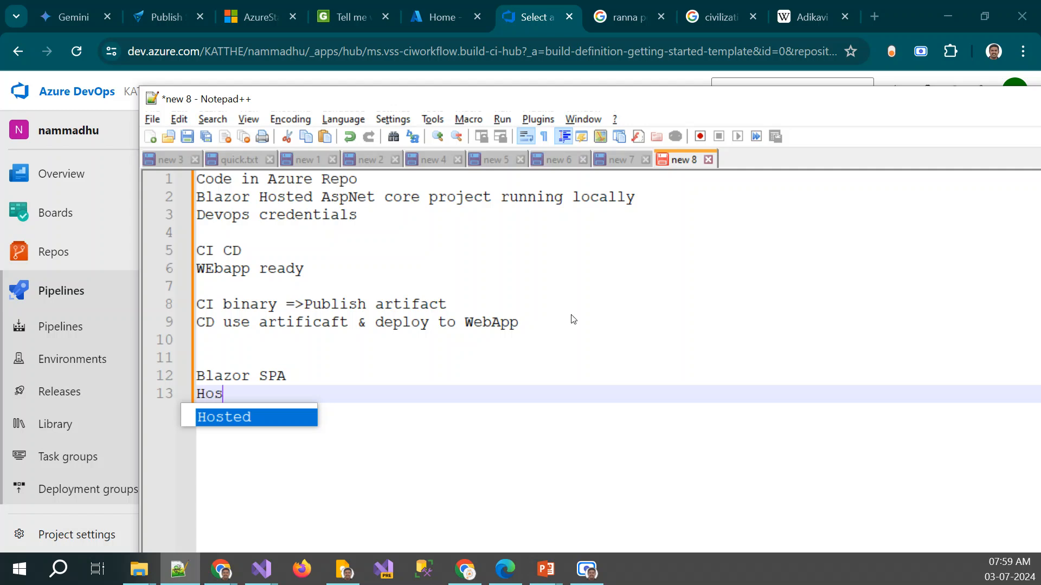
{"action": "type", "text": "ted... "}
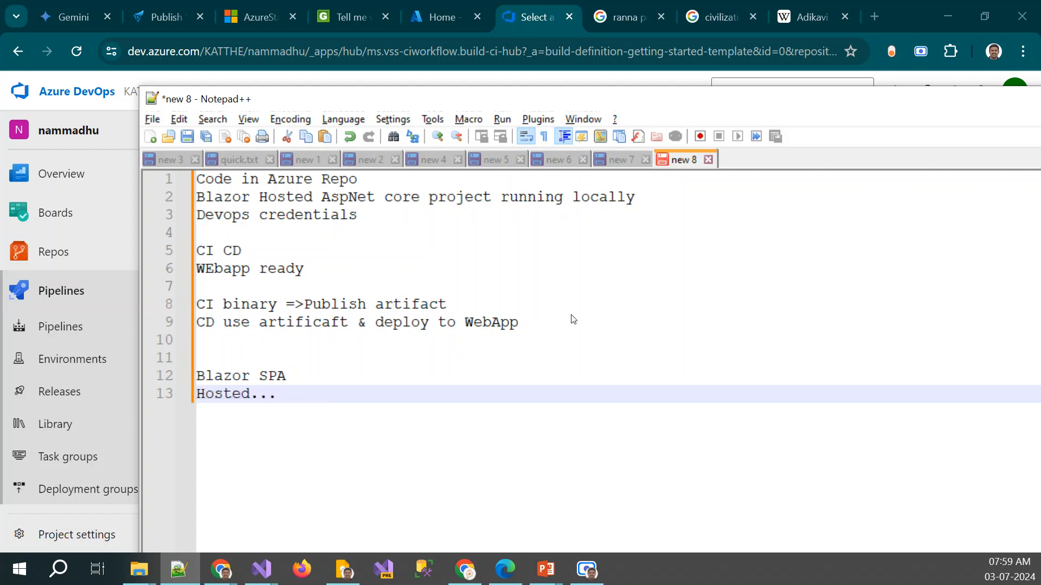
{"action": "type", "text": "ASP"}
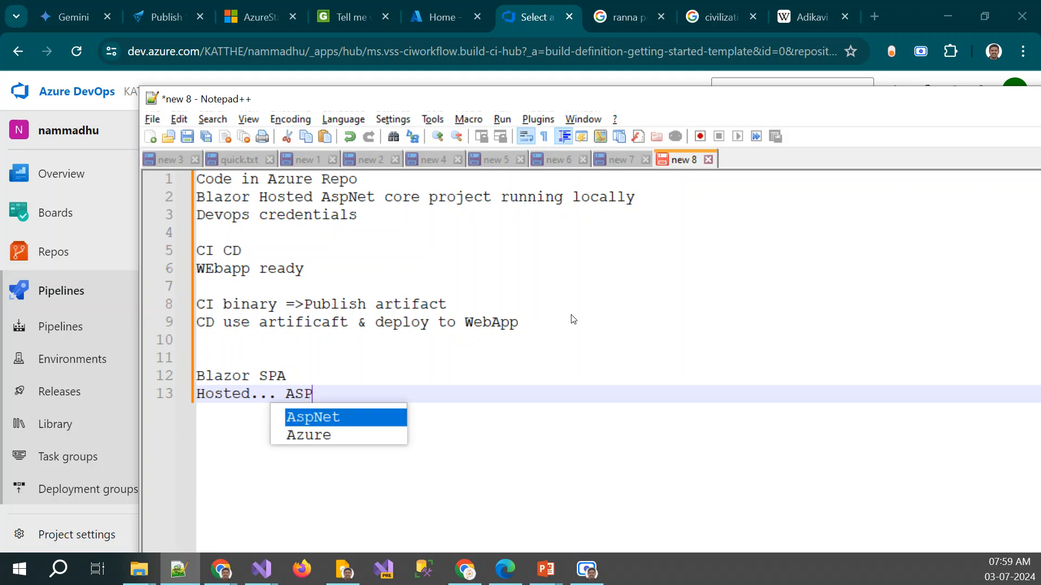
{"action": "type", "text": ".net core"}
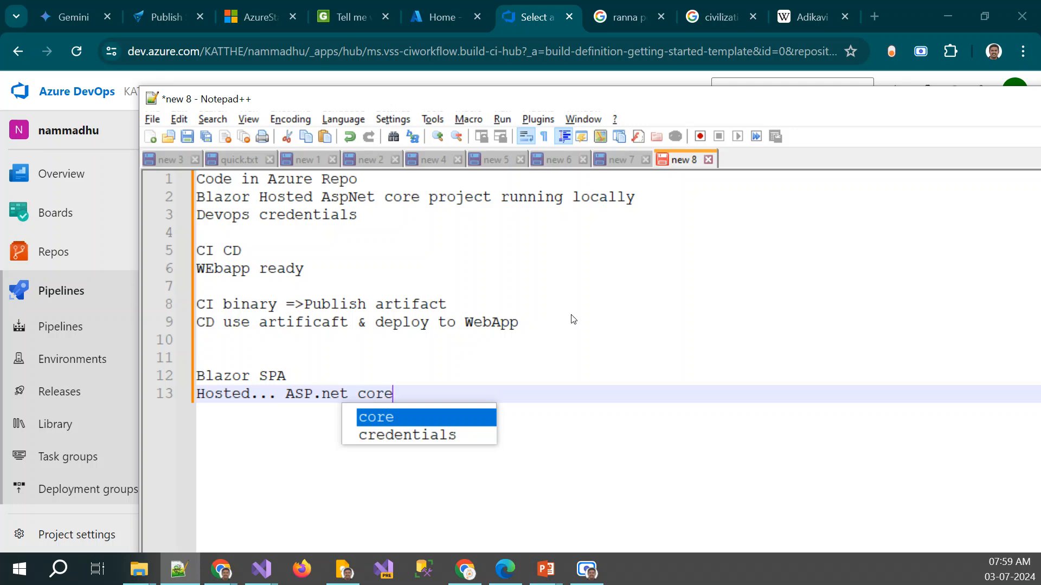
{"action": "key", "text": "Escape"}
Switch back to Azure DevOps and apply the ASP.NET Core template to the new pipeline
{"action": "key", "text": "alt+Tab"}
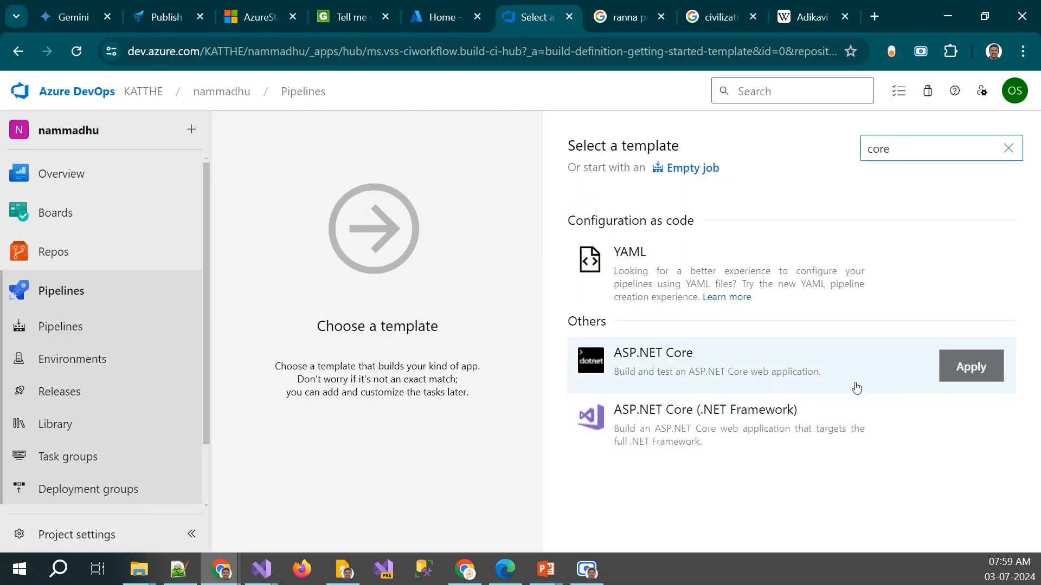
{"action": "left_click", "coordinate": [971, 365]}
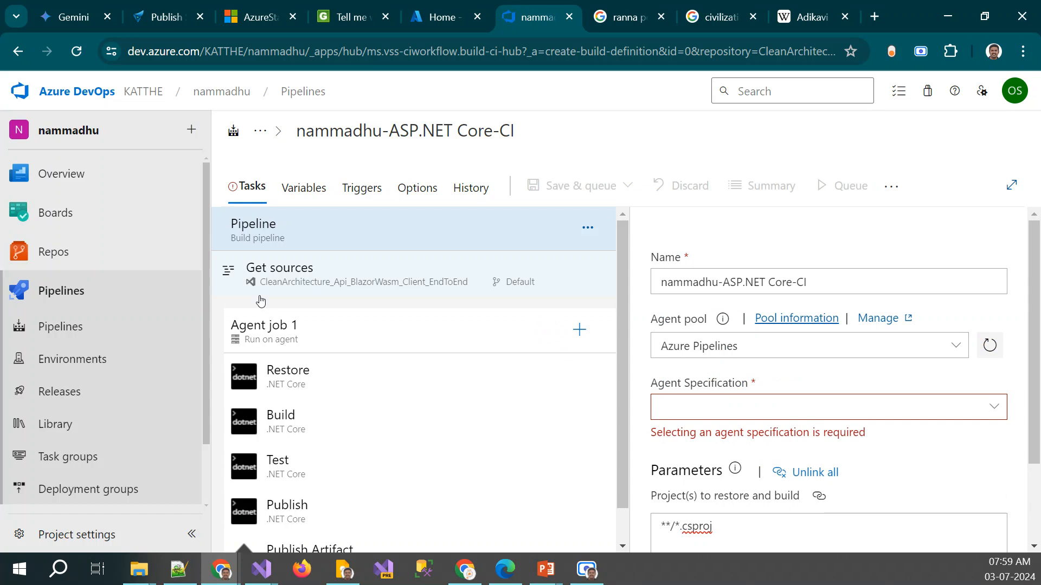
{"action": "scroll", "coordinate": [794, 337], "scroll_direction": "down", "scroll_amount": 2}
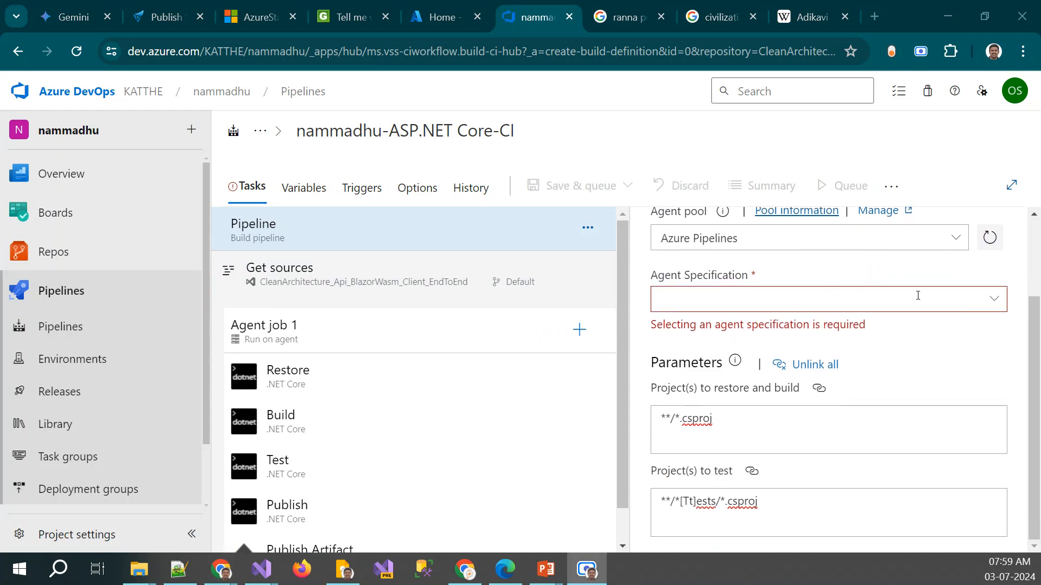
Set the pipeline's agent specification to windows-latest
{"action": "scroll", "coordinate": [911, 293], "scroll_direction": "up", "scroll_amount": 2}
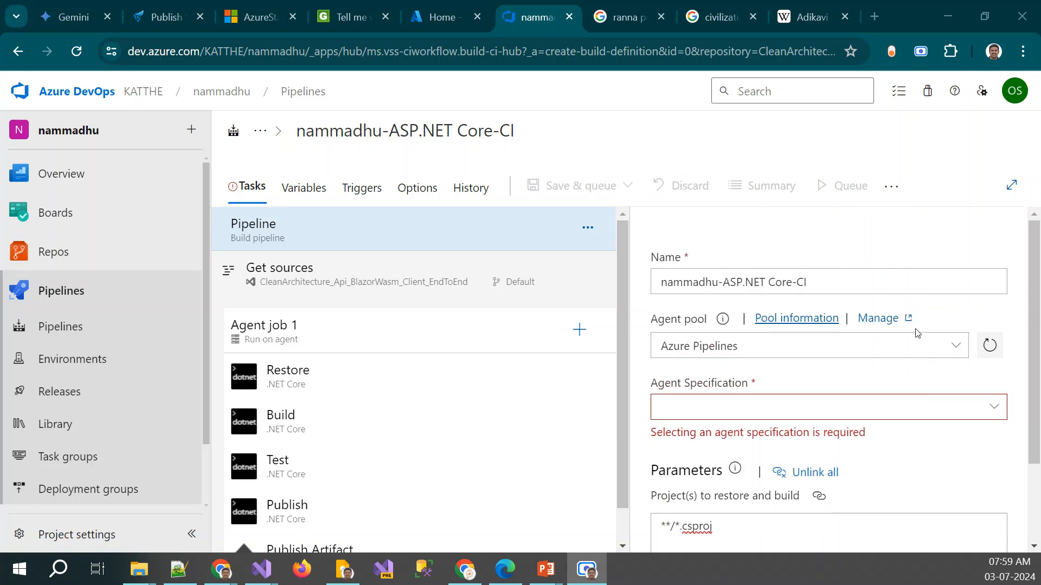
{"action": "scroll", "coordinate": [959, 392], "scroll_direction": "down", "scroll_amount": 2}
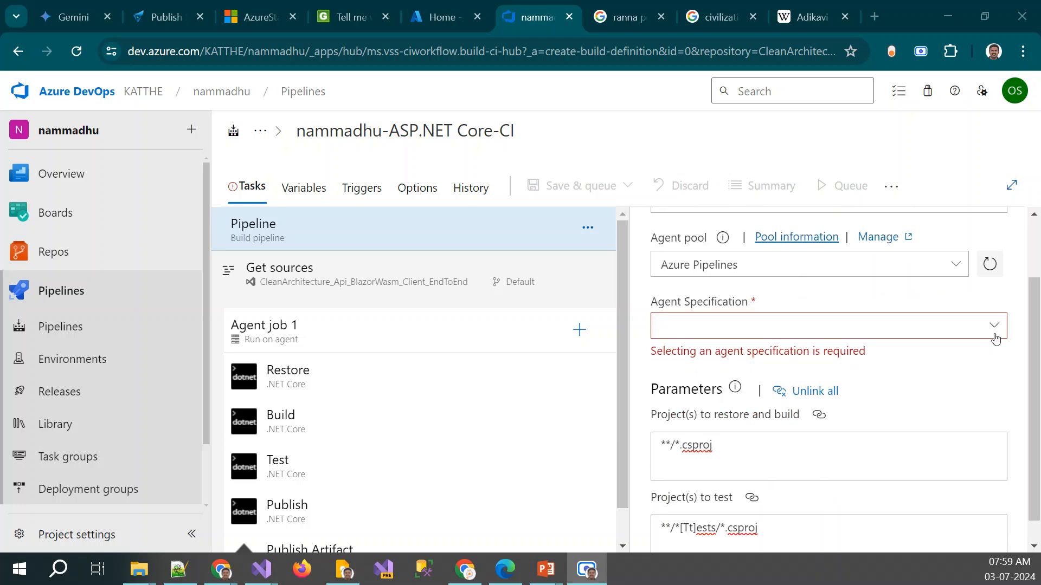
{"action": "left_click", "coordinate": [992, 326]}
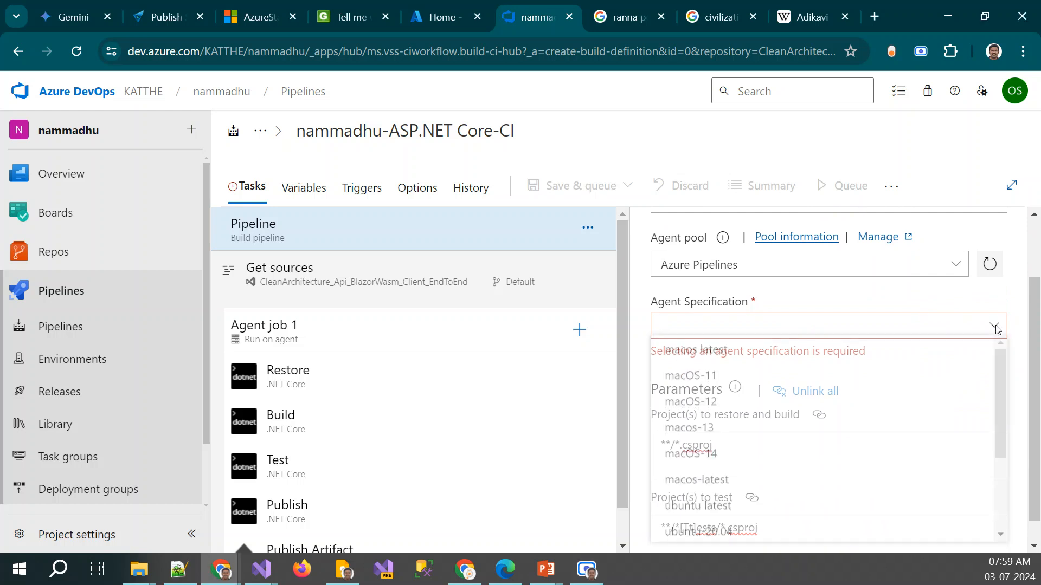
{"action": "scroll", "coordinate": [794, 418], "scroll_direction": "down", "scroll_amount": 3}
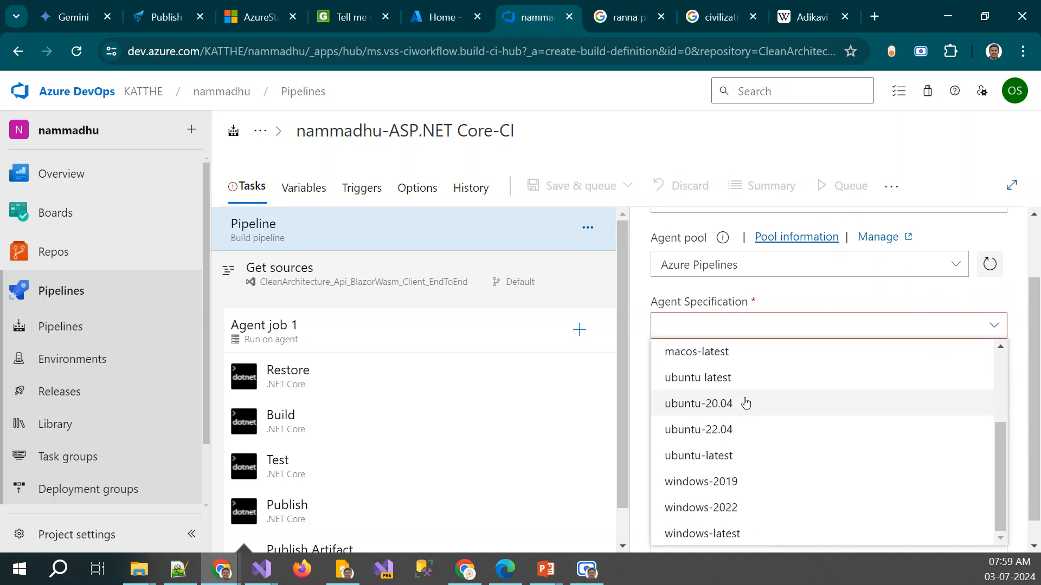
{"action": "left_click", "coordinate": [722, 533]}
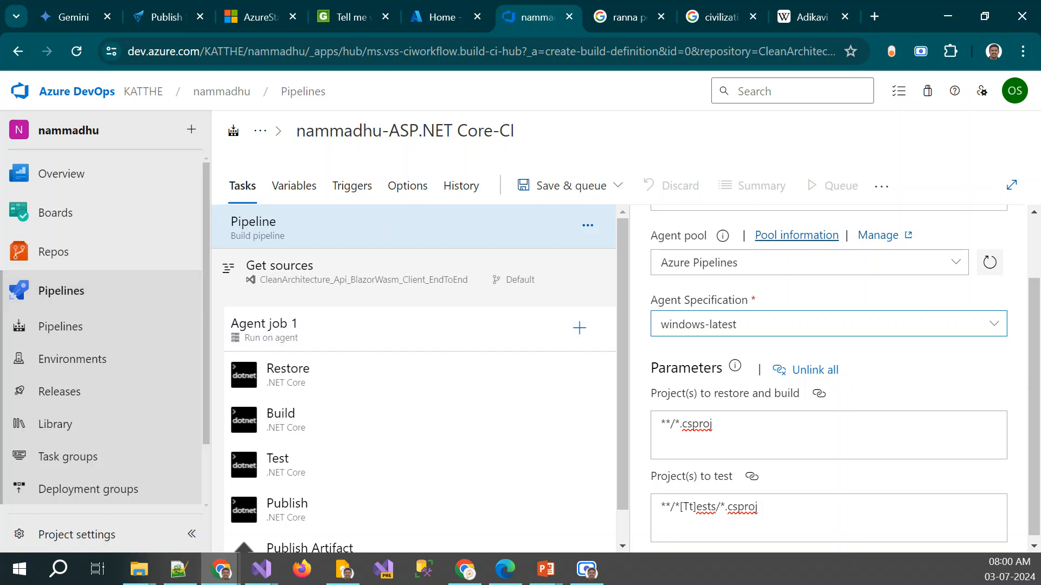
Switch to Visual Studio, open the CleanArchitecture solution's folder in File Explorer and maximize that window
{"action": "key", "text": "alt+Tab"}
{"action": "left_click_drag", "start_coordinate": [0, 108], "coordinate": [817, 111]}
{"action": "double_click", "coordinate": [818, 109]}
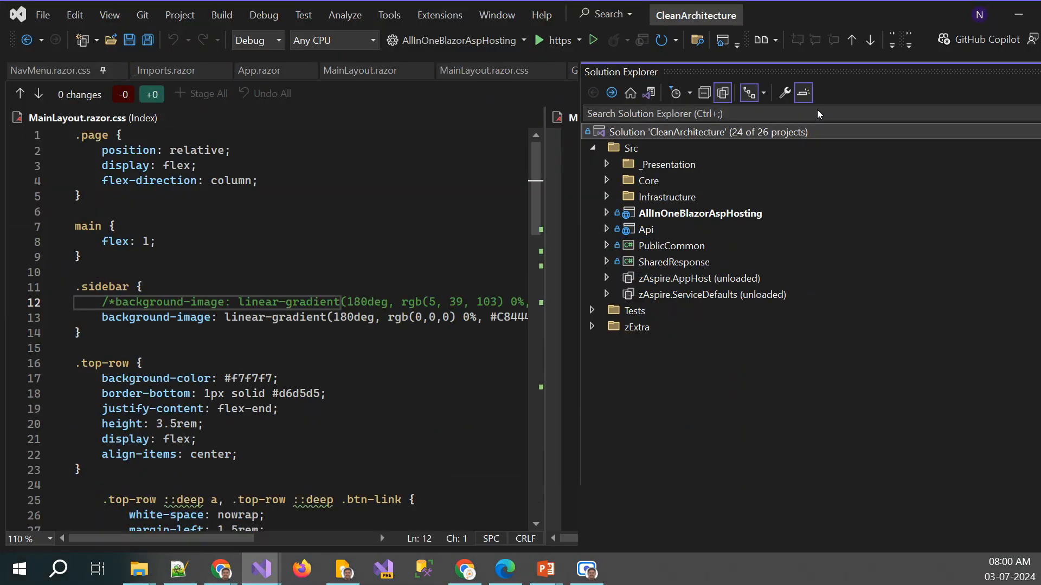
{"action": "right_click", "coordinate": [609, 131]}
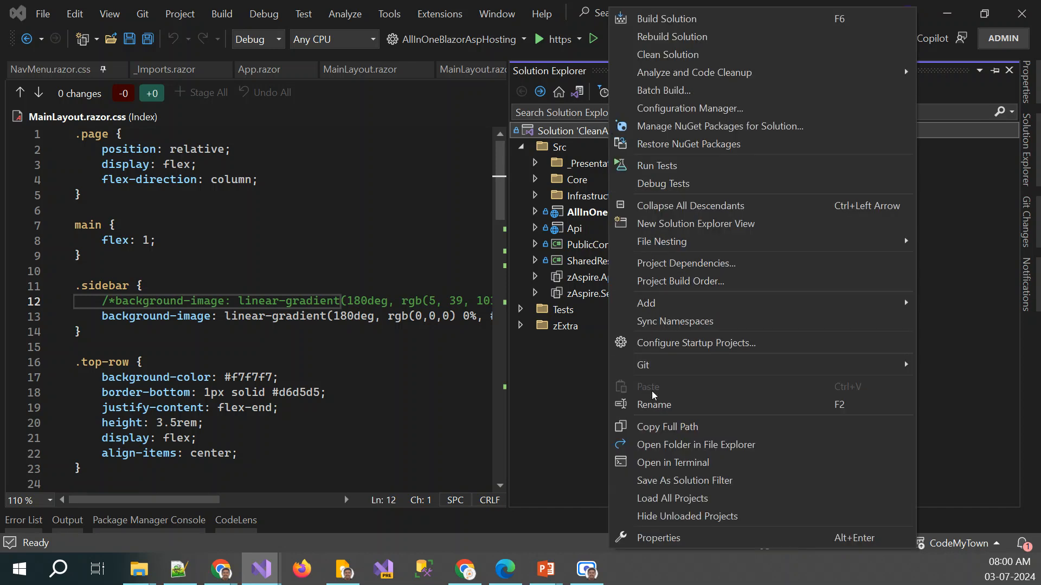
{"action": "left_click", "coordinate": [699, 445]}
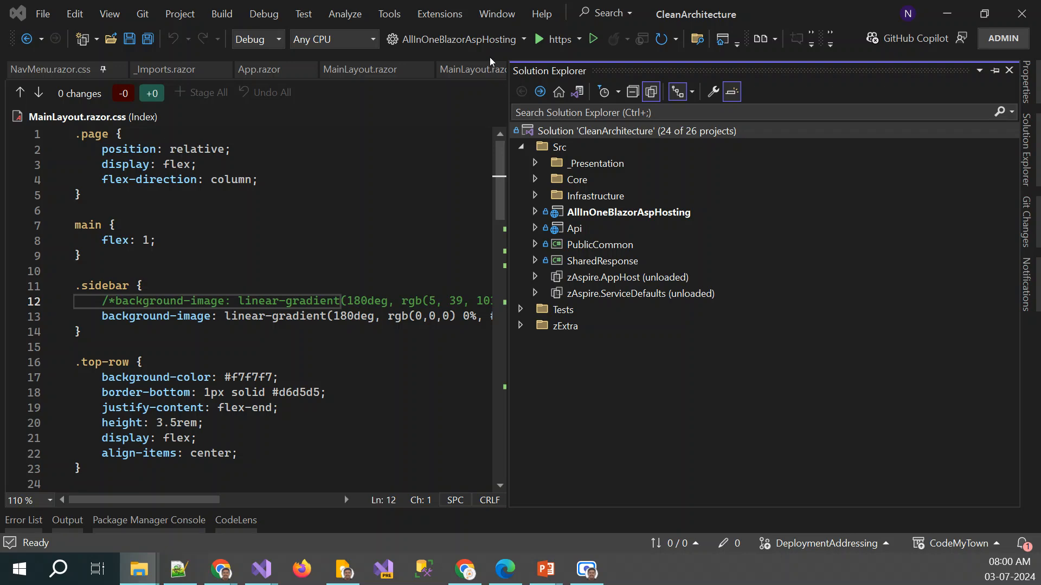
{"action": "left_click_drag", "start_coordinate": [0, 173], "coordinate": [360, 31]}
{"action": "double_click", "coordinate": [359, 30]}
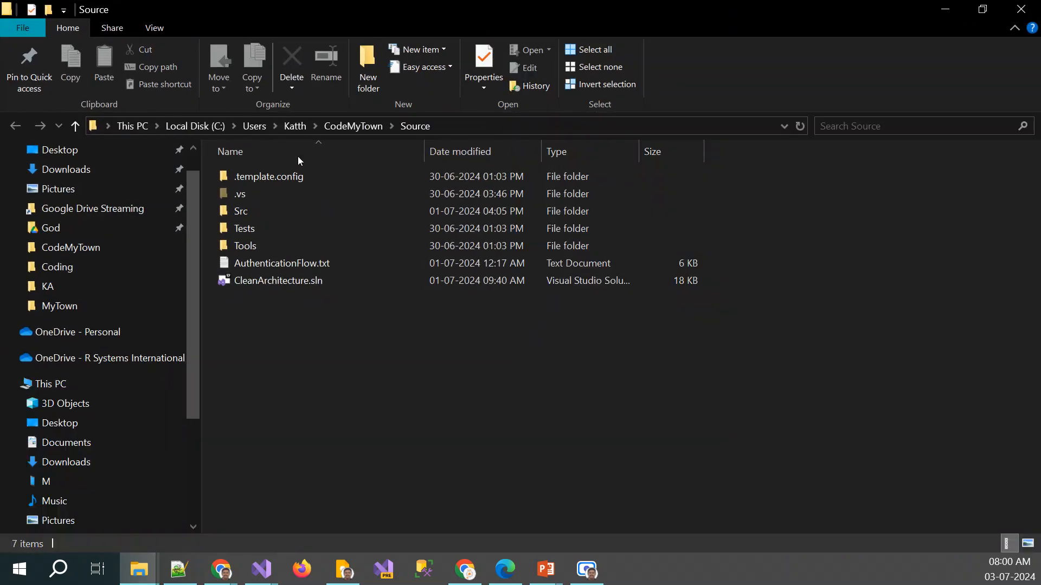
Trace the repository's folder structure from CodeMyTown through Source and Src into PlayGround to find its csproj file, and return to Src
{"action": "left_click", "coordinate": [355, 125]}
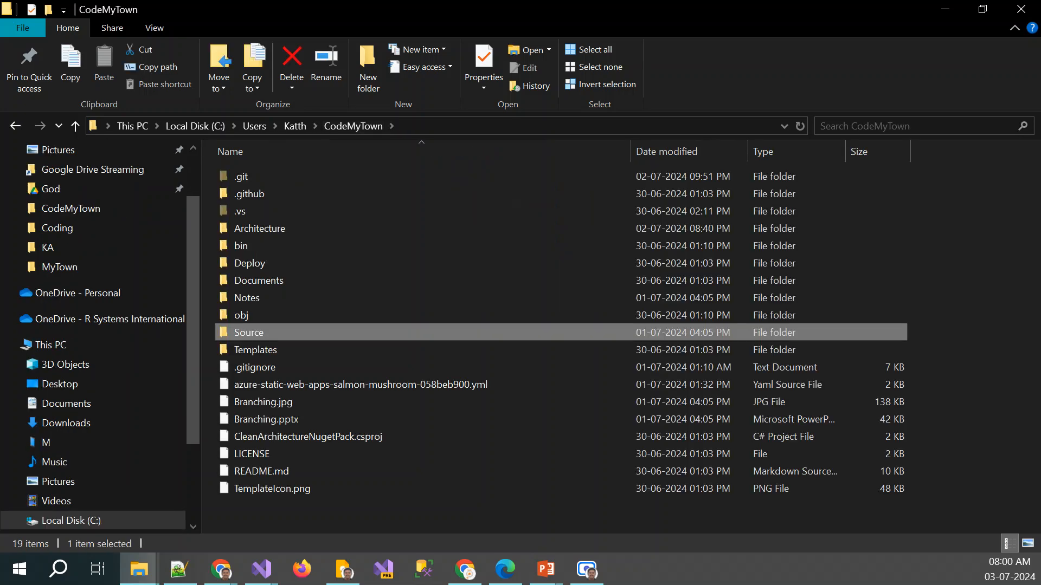
{"action": "left_click", "coordinate": [295, 127]}
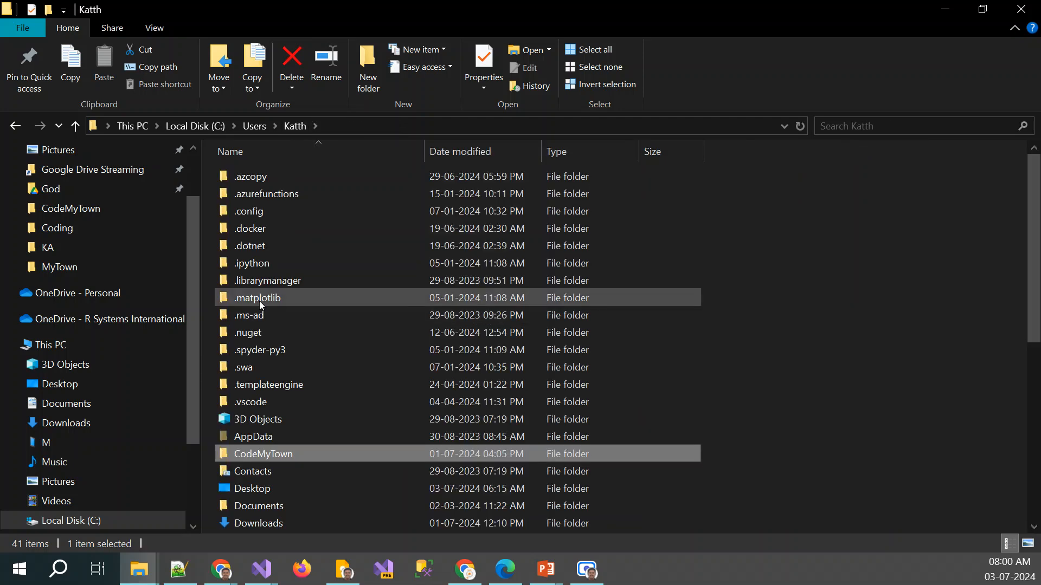
{"action": "double_click", "coordinate": [254, 457]}
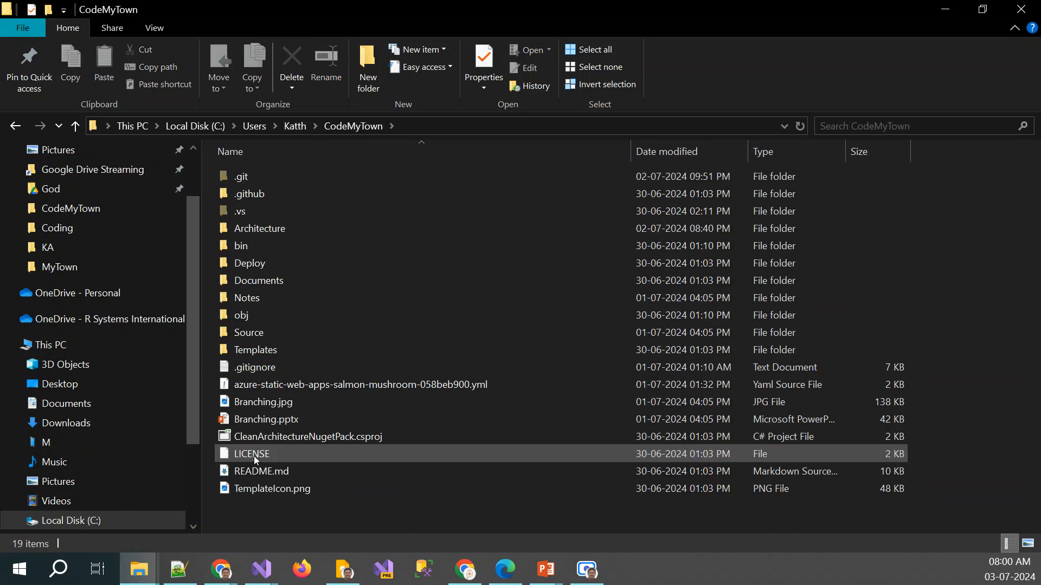
{"action": "double_click", "coordinate": [266, 339]}
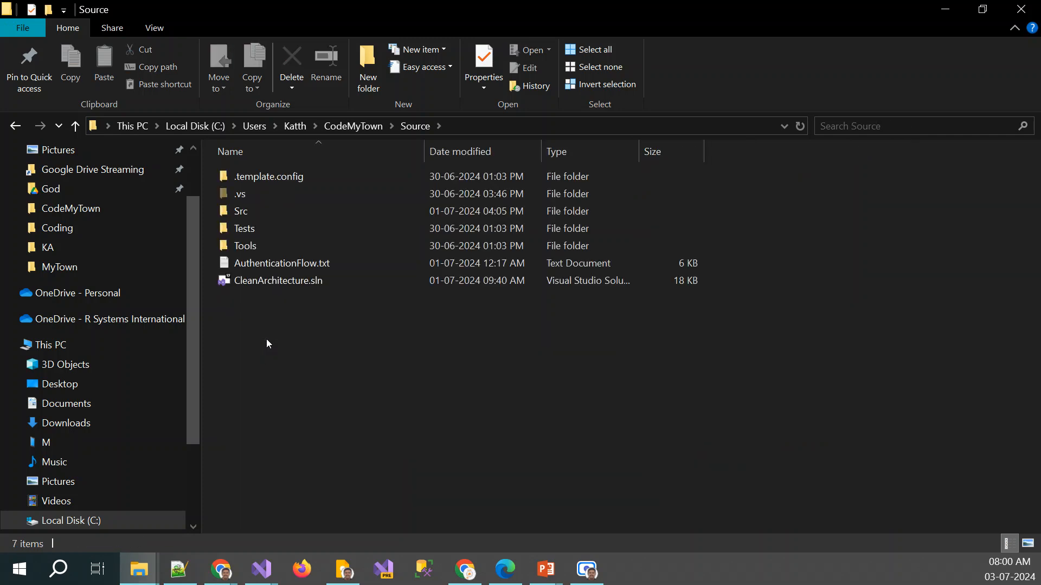
{"action": "double_click", "coordinate": [266, 218]}
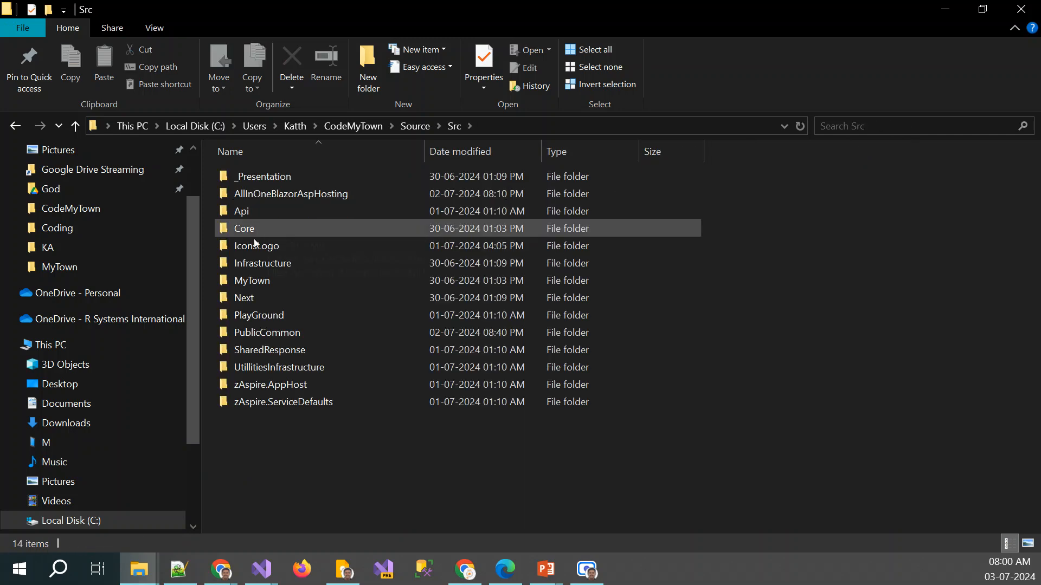
{"action": "double_click", "coordinate": [302, 318]}
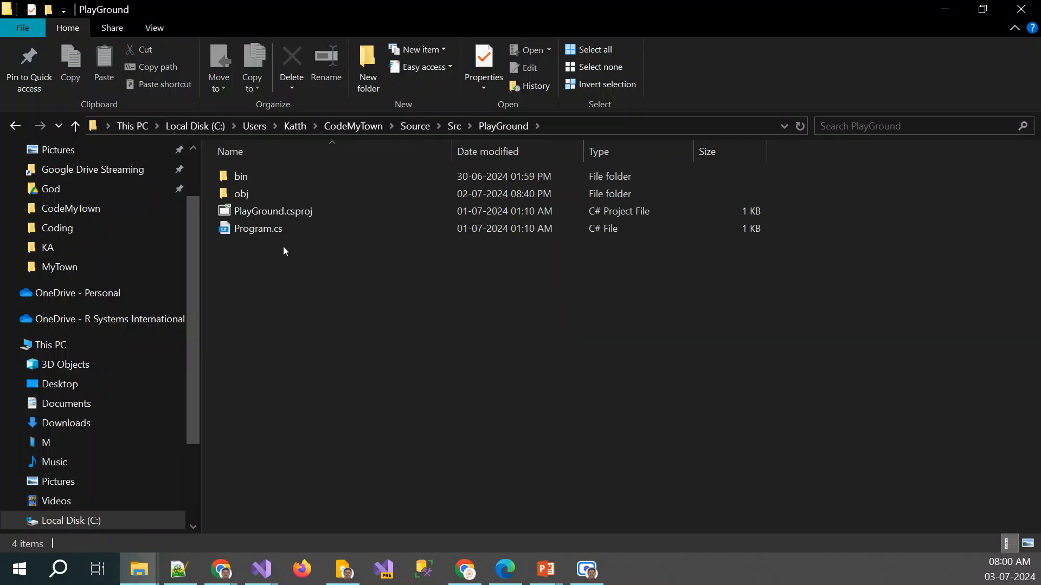
{"action": "key", "text": "alt+Left"}
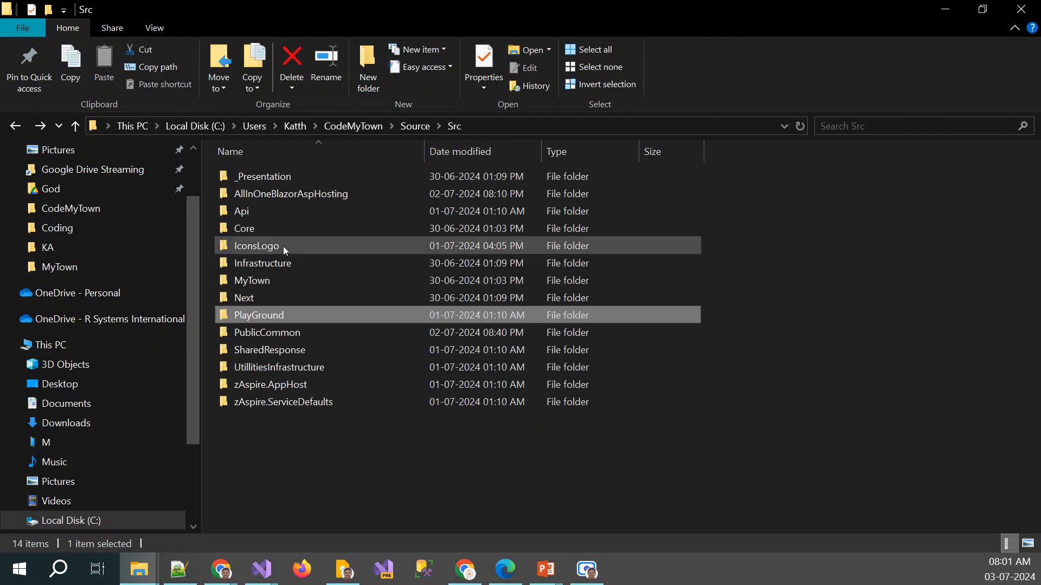
{"action": "mouse_move", "coordinate": [284, 248]}
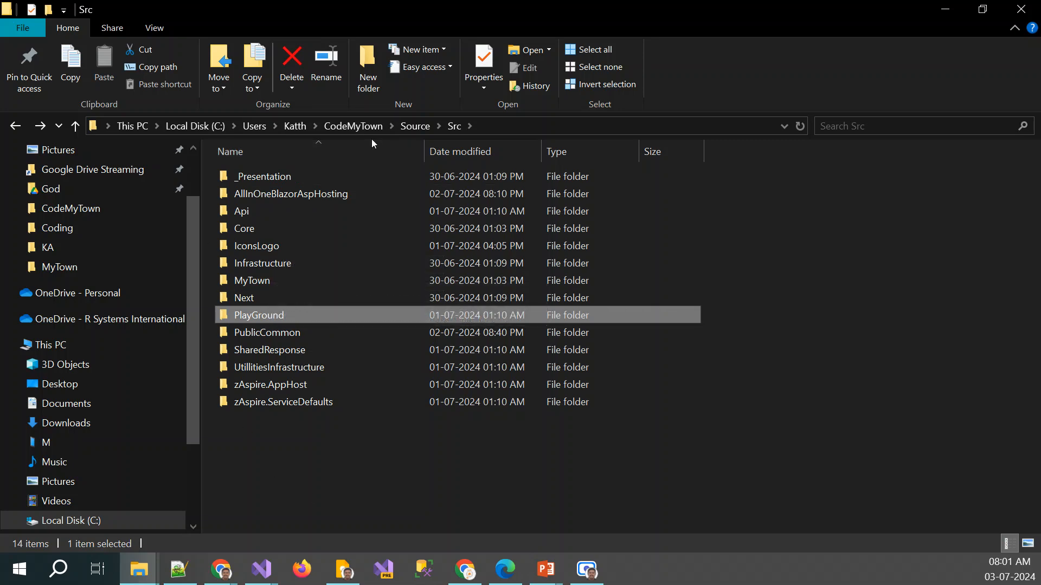
Switch back to Azure DevOps and retype the end of the **/*.csproj pattern for the projects to restore and build
{"action": "key", "text": "alt+Tab"}
{"action": "key", "text": "alt+Tab"}
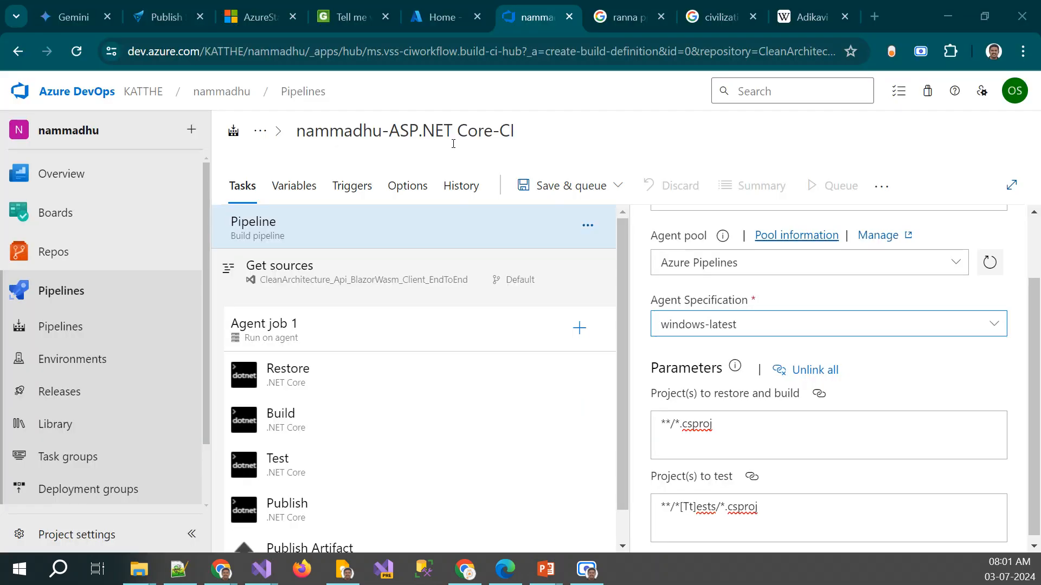
{"action": "left_click", "coordinate": [740, 430]}
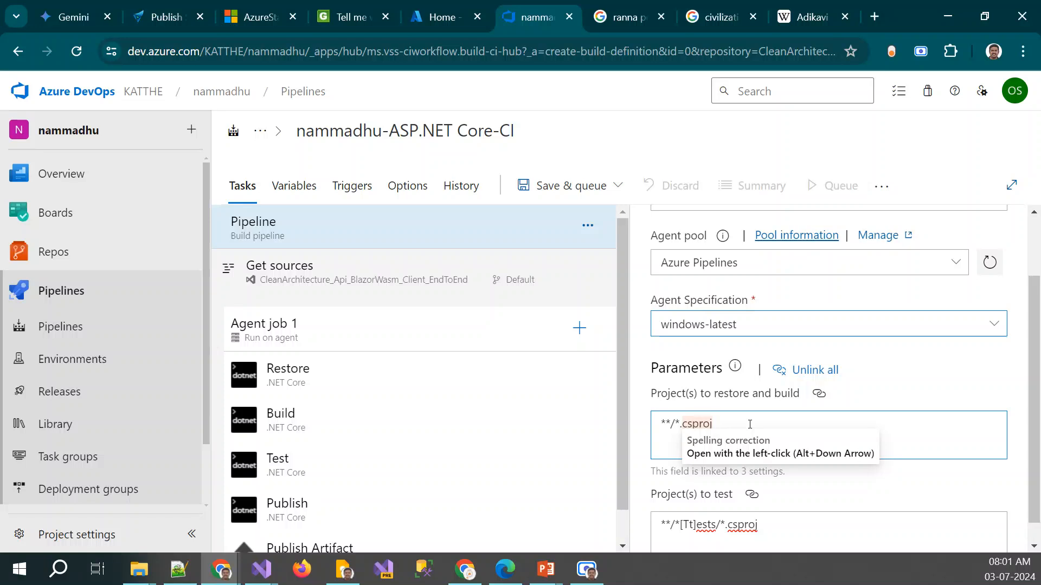
{"action": "key", "text": "BackSpace"}
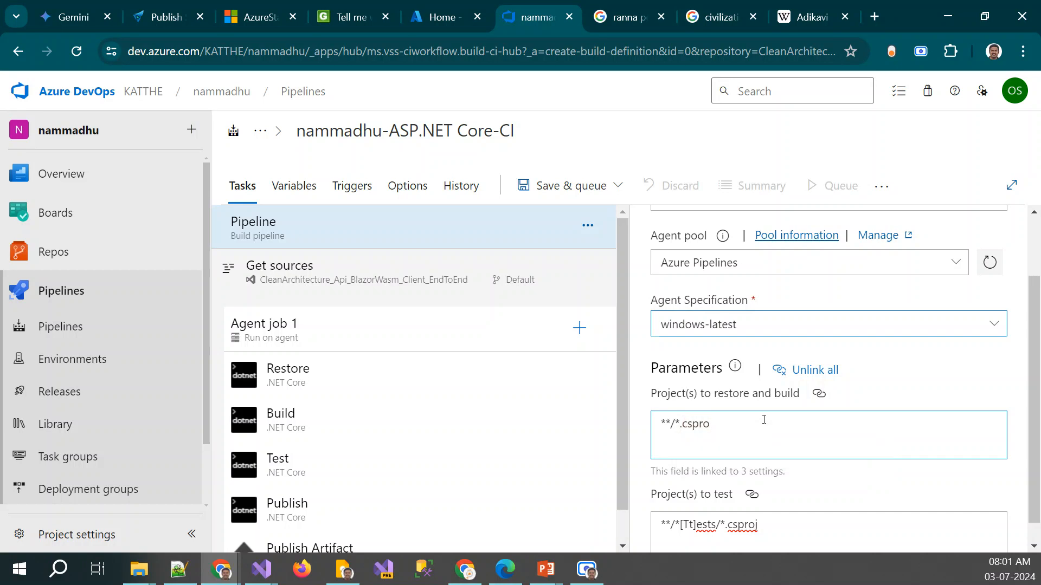
{"action": "type", "text": "j"}
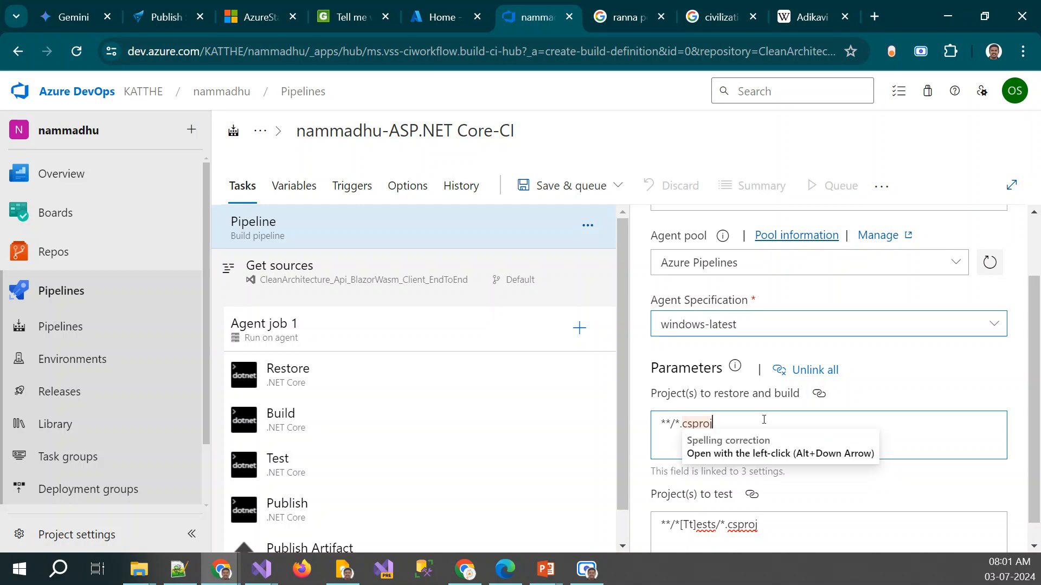
Switch to File Explorer and check the project folders in Src, including UtillitiesInfrastructure and PlayGround
{"action": "key", "text": "alt+Tab"}
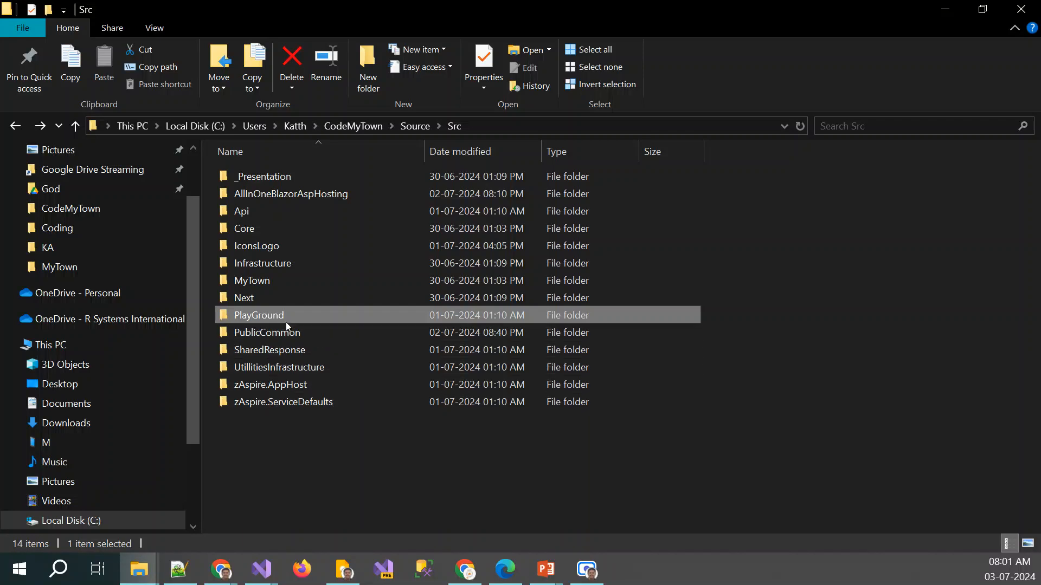
{"action": "left_click", "coordinate": [274, 372]}
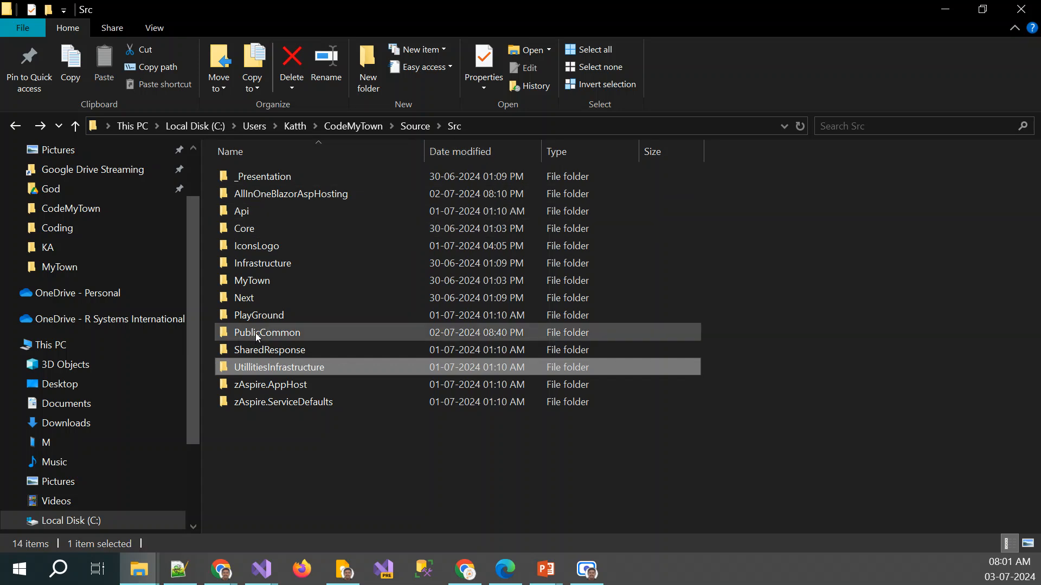
{"action": "mouse_move", "coordinate": [258, 338]}
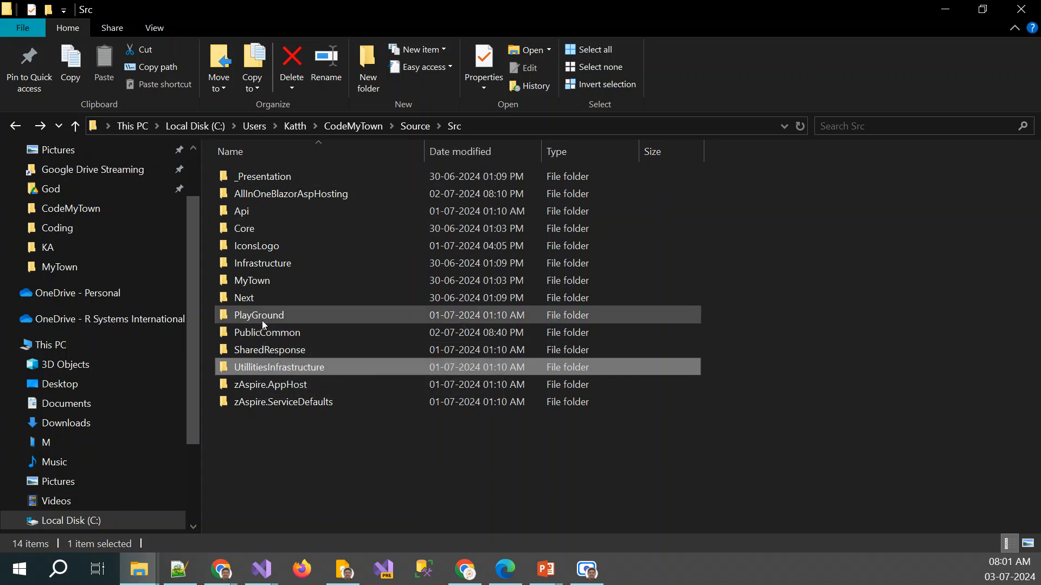
{"action": "left_click", "coordinate": [262, 321], "text": "ctrl"}
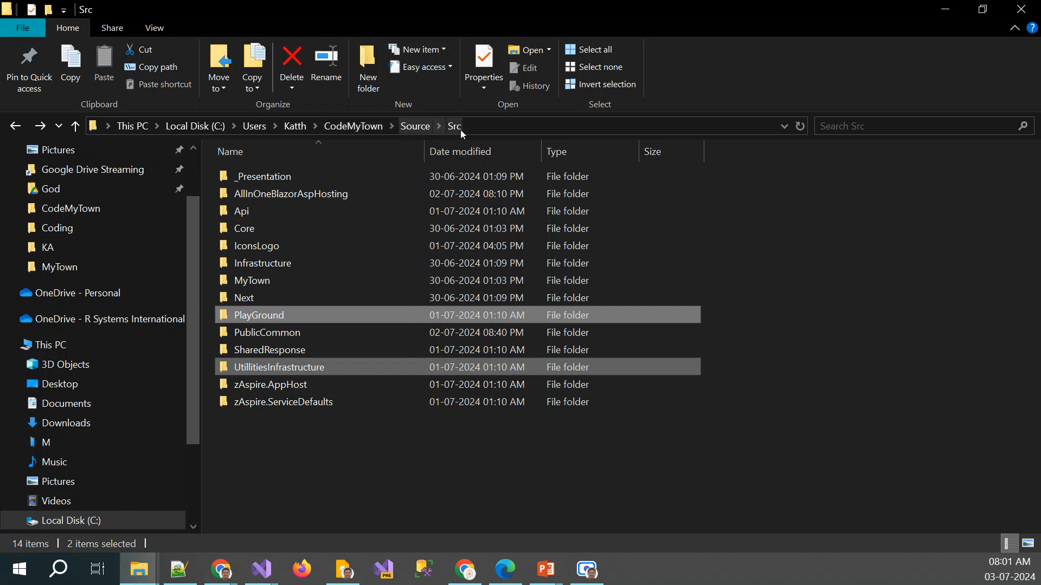
Switch back to Azure DevOps and try inserting Source/Src/ into the restore and build project pattern, reverting it to **/*.csproj
{"action": "key", "text": "alt+Tab"}
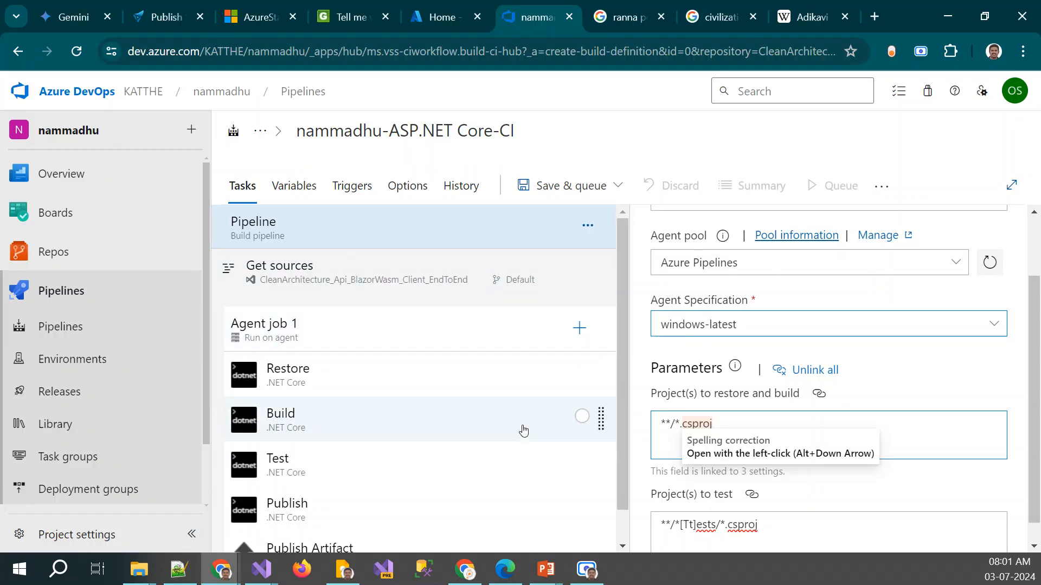
{"action": "left_click", "coordinate": [675, 425]}
{"action": "type", "text": "Source/Src"}
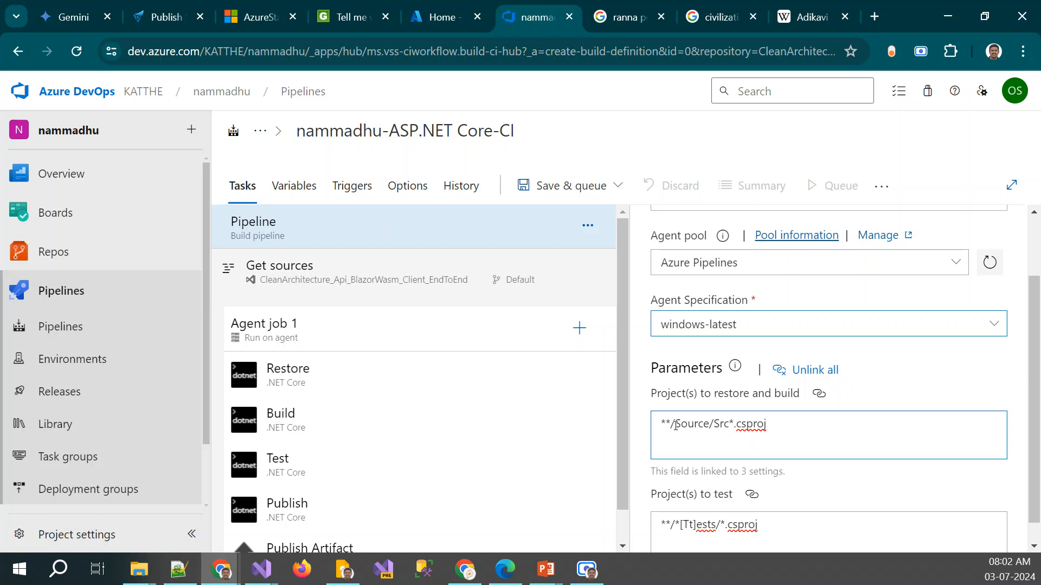
{"action": "type", "text": "/"}
{"action": "key", "text": "ctrl+shift+Left"}
{"action": "key", "text": "ctrl+shift+Left"}
{"action": "key", "text": "ctrl+shift+Left"}
{"action": "key", "text": "ctrl+shift+Left"}
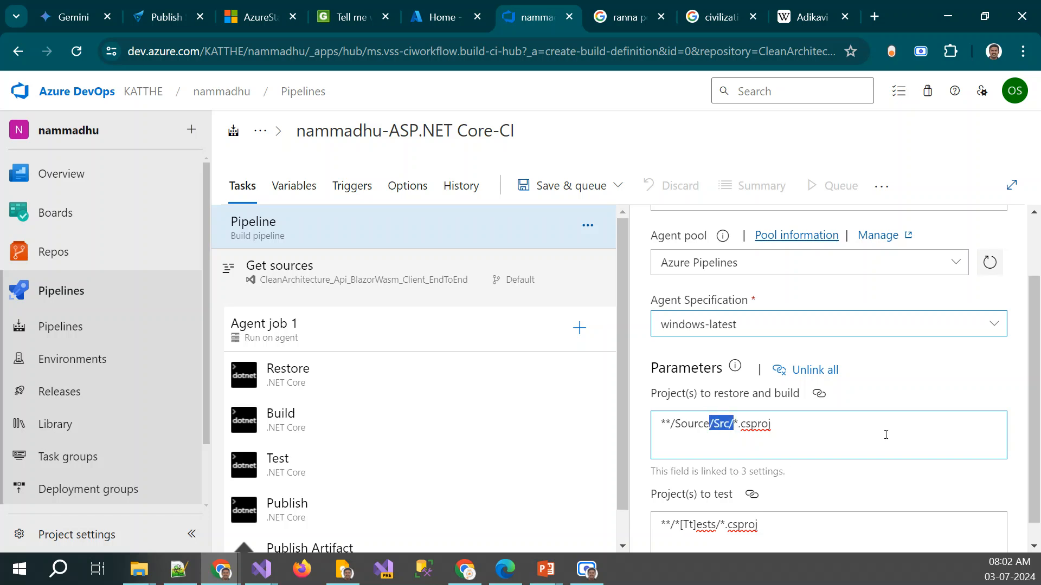
{"action": "key", "text": "BackSpace"}
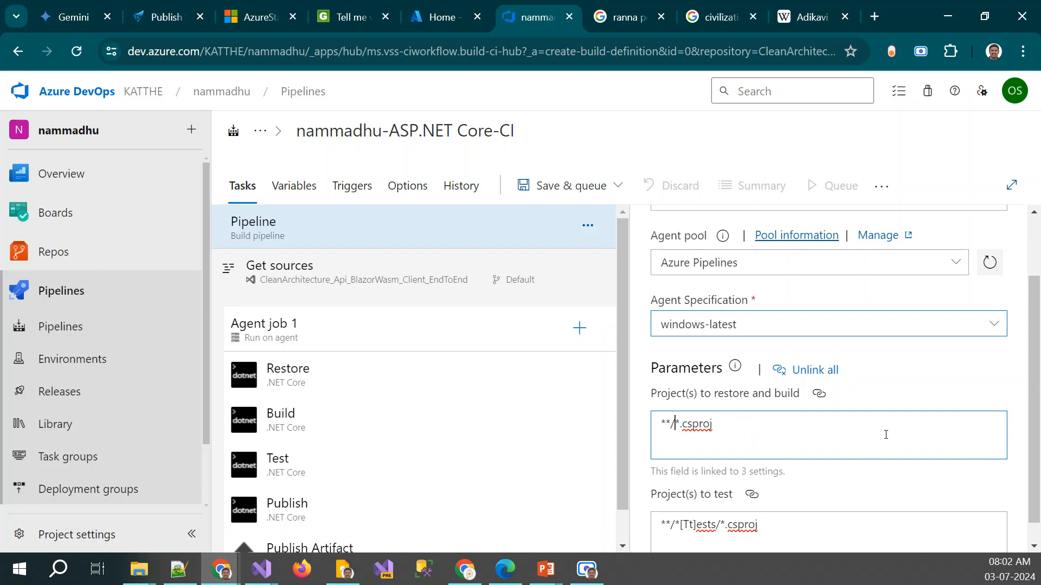
Review the settings of Get sources, Agent job 1 and the Restore task, including the Restore task's project path
{"action": "scroll", "coordinate": [749, 464], "scroll_direction": "down", "scroll_amount": 1}
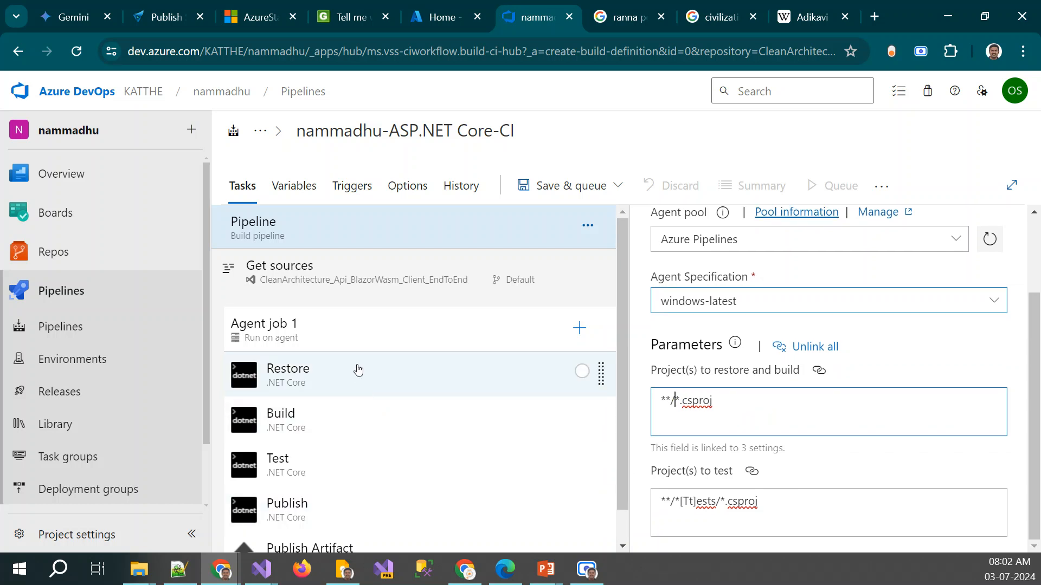
{"action": "left_click", "coordinate": [321, 270]}
{"action": "scroll", "coordinate": [804, 396], "scroll_direction": "down", "scroll_amount": 3}
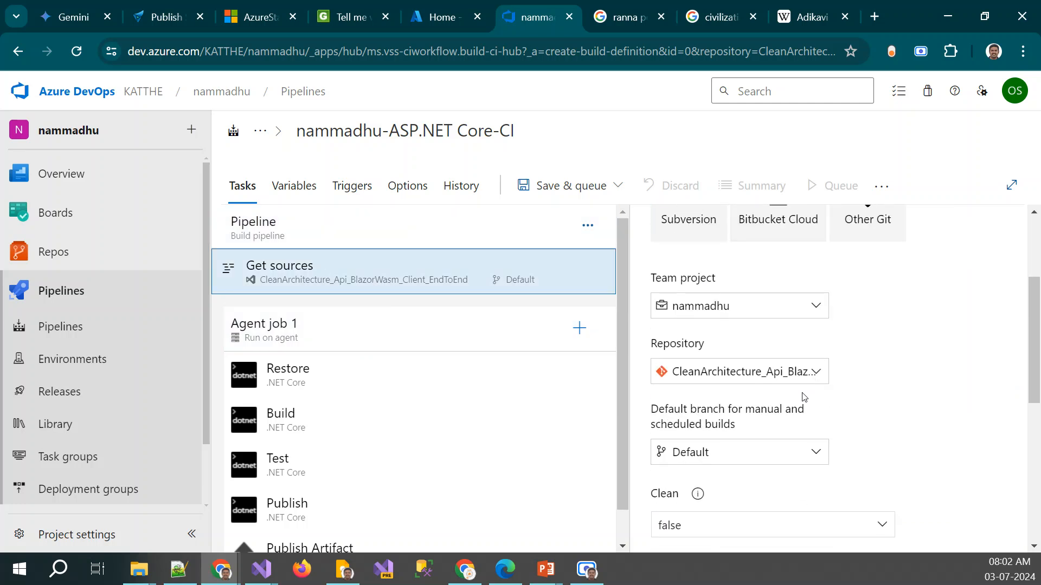
{"action": "left_click", "coordinate": [296, 325]}
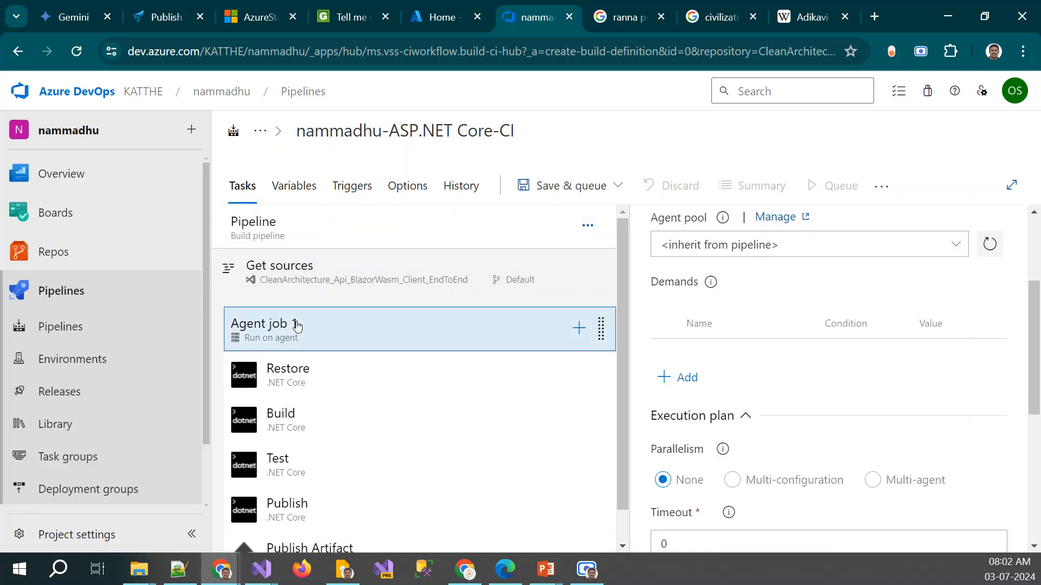
{"action": "scroll", "coordinate": [921, 488], "scroll_direction": "down", "scroll_amount": 5}
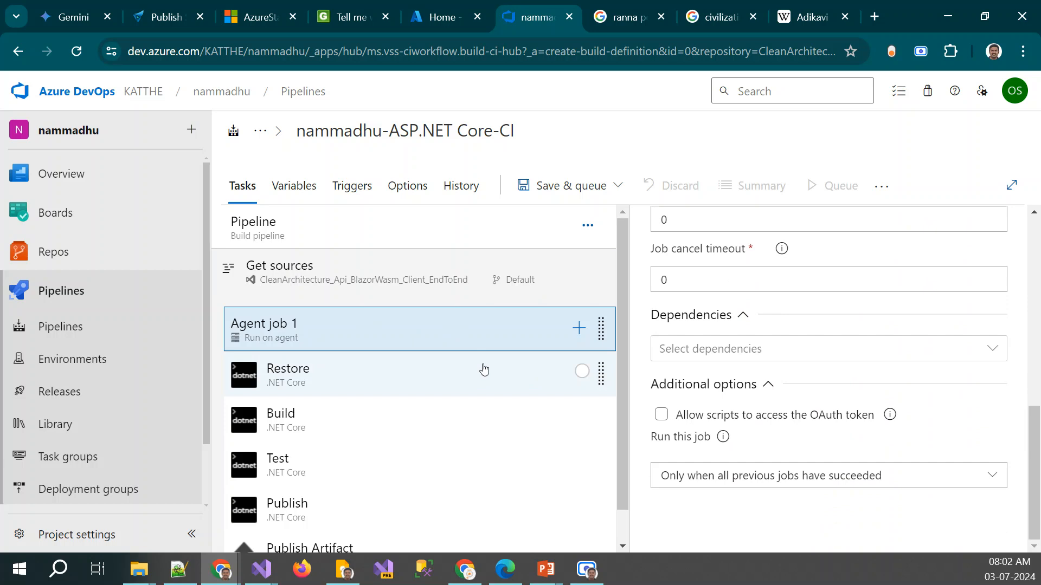
{"action": "left_click", "coordinate": [371, 371]}
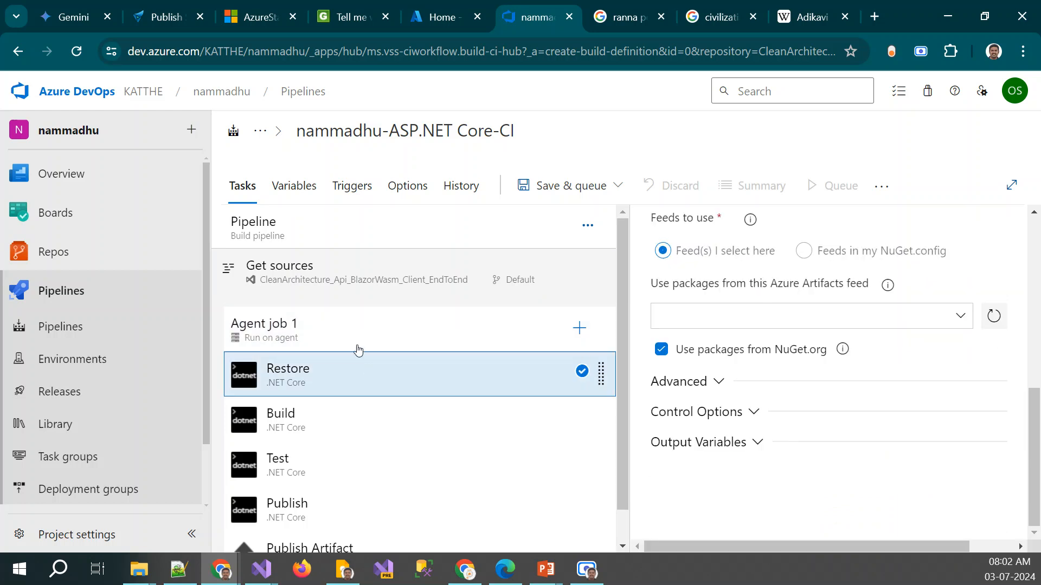
{"action": "scroll", "coordinate": [754, 379], "scroll_direction": "up", "scroll_amount": 5}
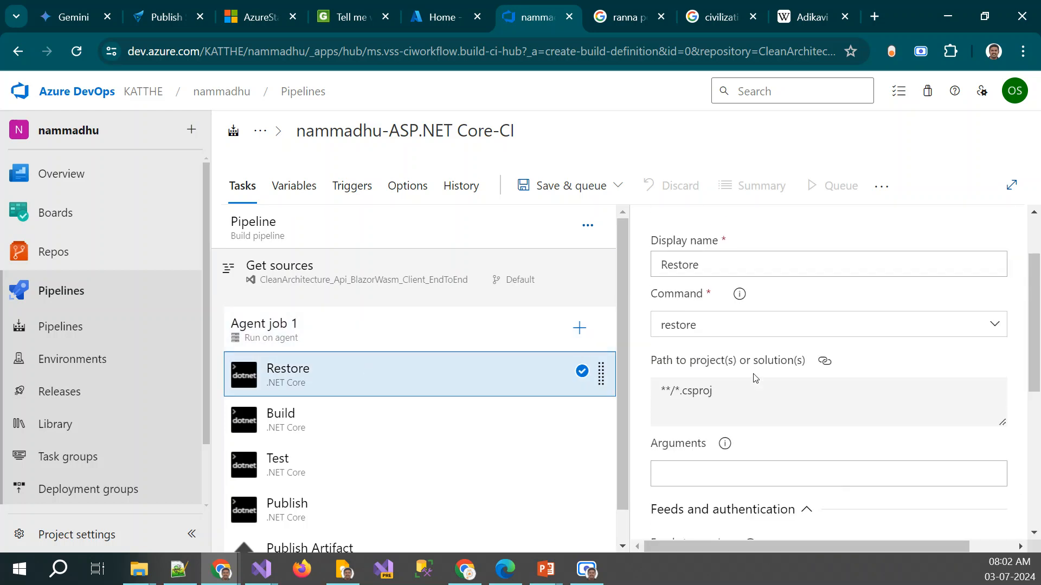
Unlink the Restore task's path to projects or solutions from the pipeline parameter and select its whole pattern
{"action": "scroll", "coordinate": [755, 378], "scroll_direction": "up", "scroll_amount": 2}
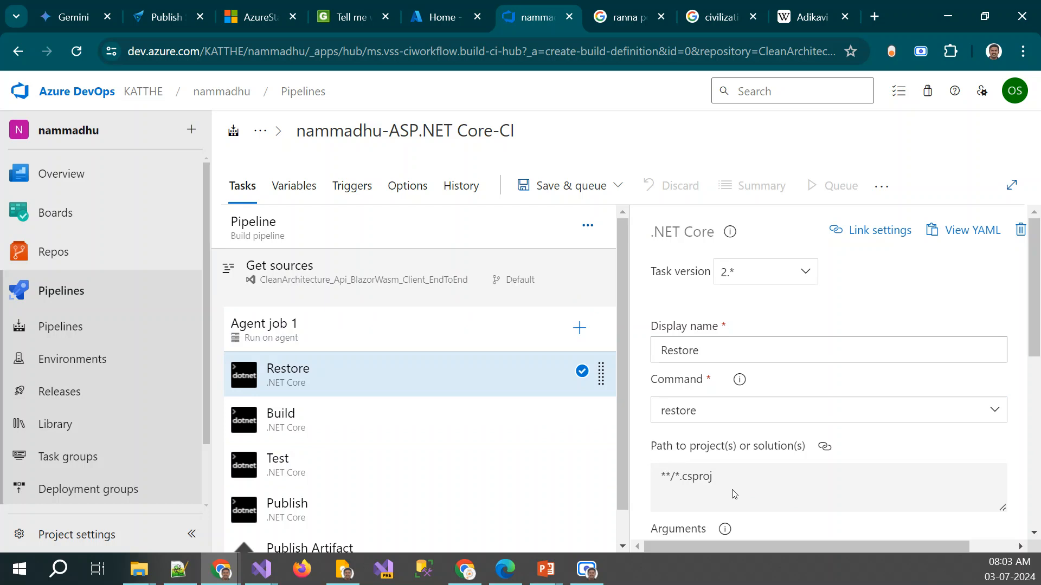
{"action": "scroll", "coordinate": [734, 493], "scroll_direction": "down", "scroll_amount": 1}
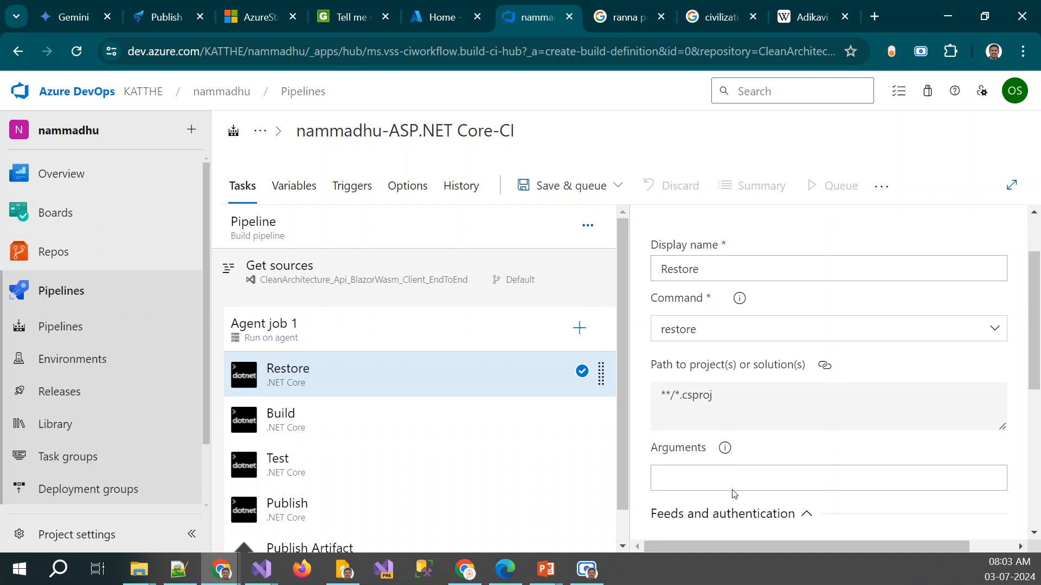
{"action": "left_click", "coordinate": [825, 368]}
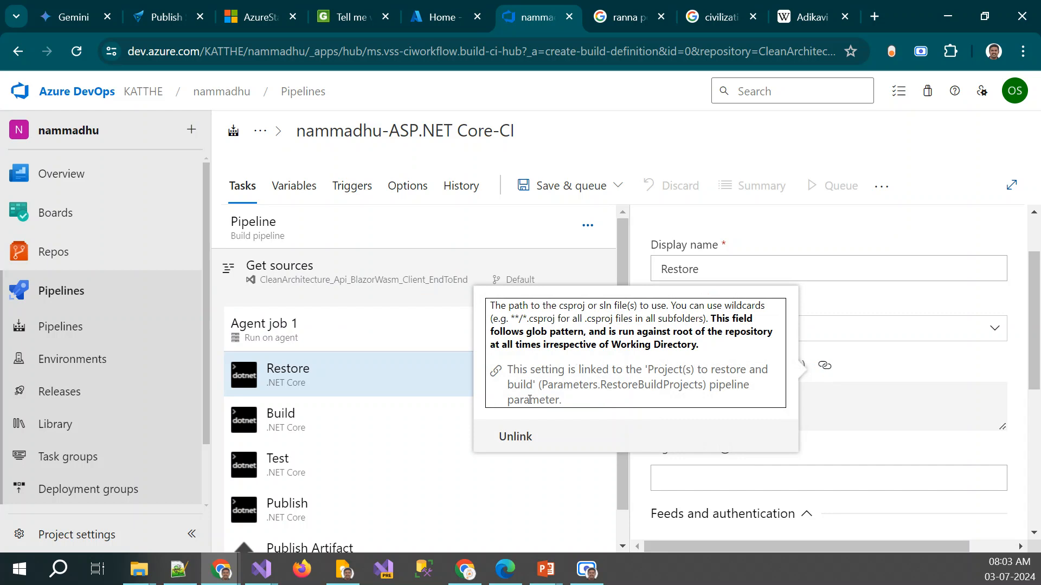
{"action": "left_click", "coordinate": [525, 436]}
{"action": "left_click", "coordinate": [823, 400]}
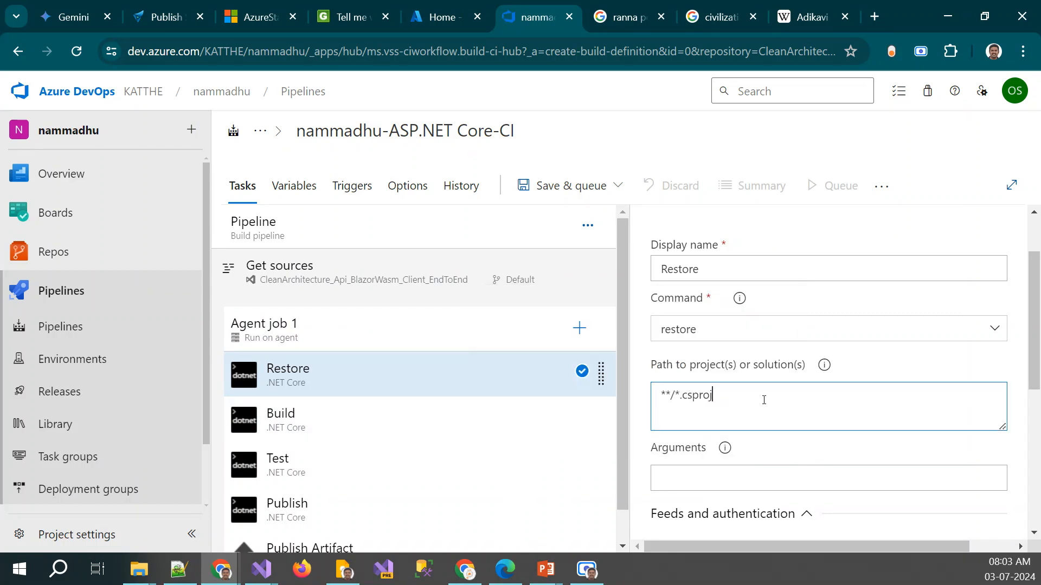
{"action": "left_click_drag", "start_coordinate": [760, 399], "coordinate": [652, 397]}
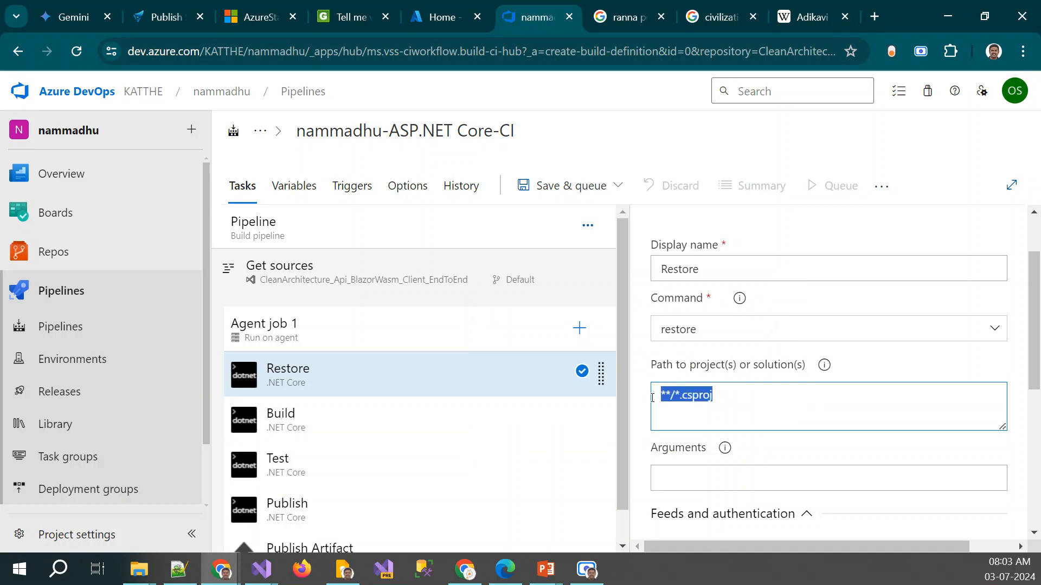
Switch to File Explorer and Visual Studio to examine the AllInOneBlazorAspHosting project's folder, project file and referenced projects
{"action": "key", "text": "alt+Tab"}
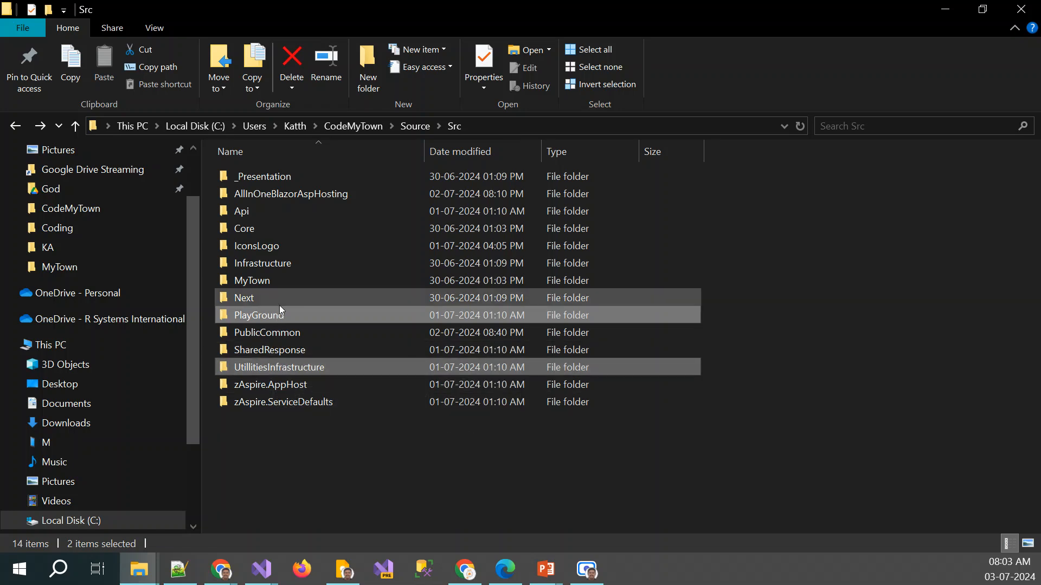
{"action": "double_click", "coordinate": [315, 195]}
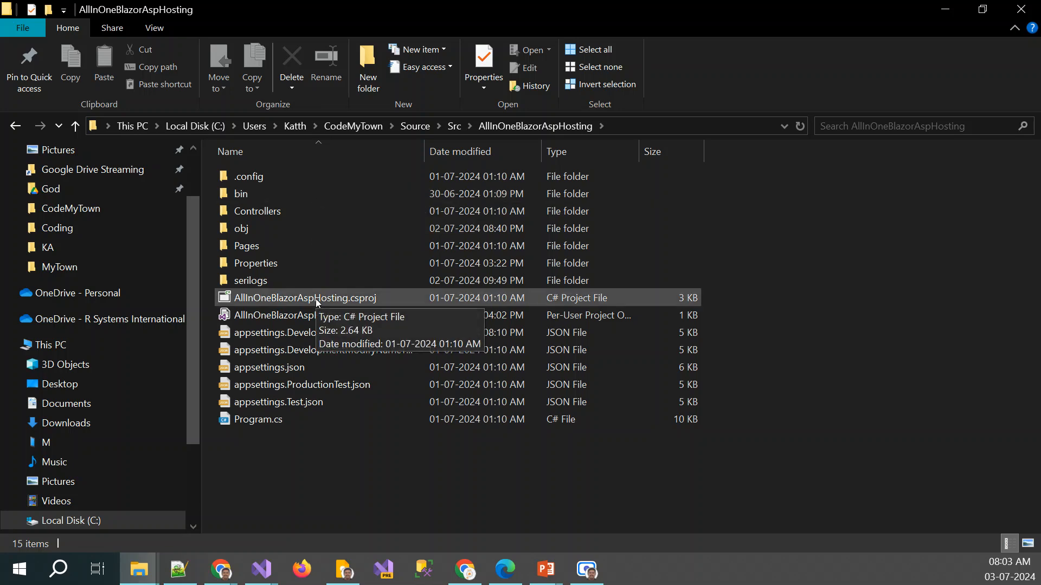
{"action": "left_click", "coordinate": [251, 573]}
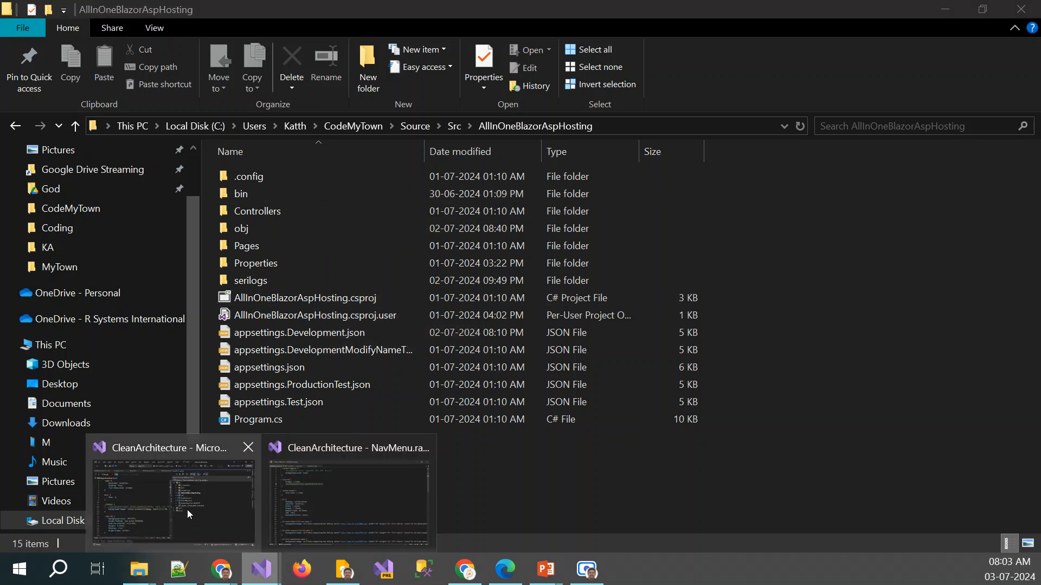
{"action": "left_click", "coordinate": [187, 510]}
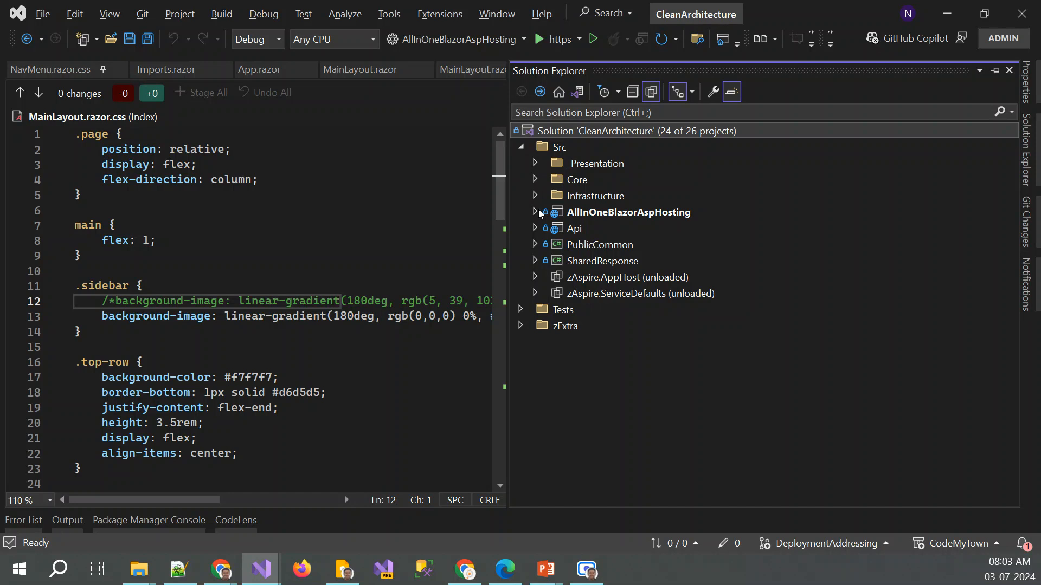
{"action": "double_click", "coordinate": [596, 217]}
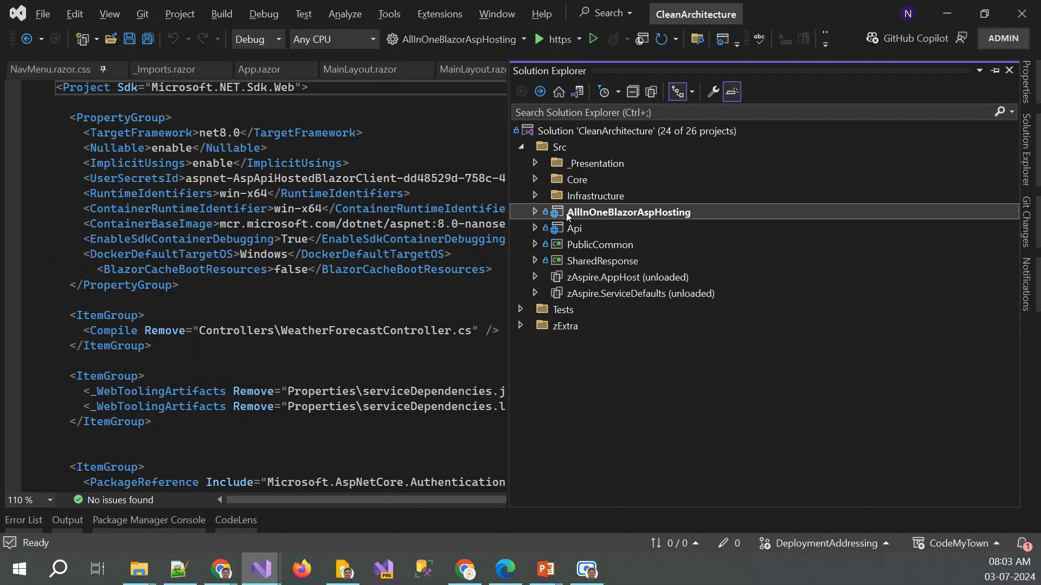
{"action": "left_click", "coordinate": [534, 212]}
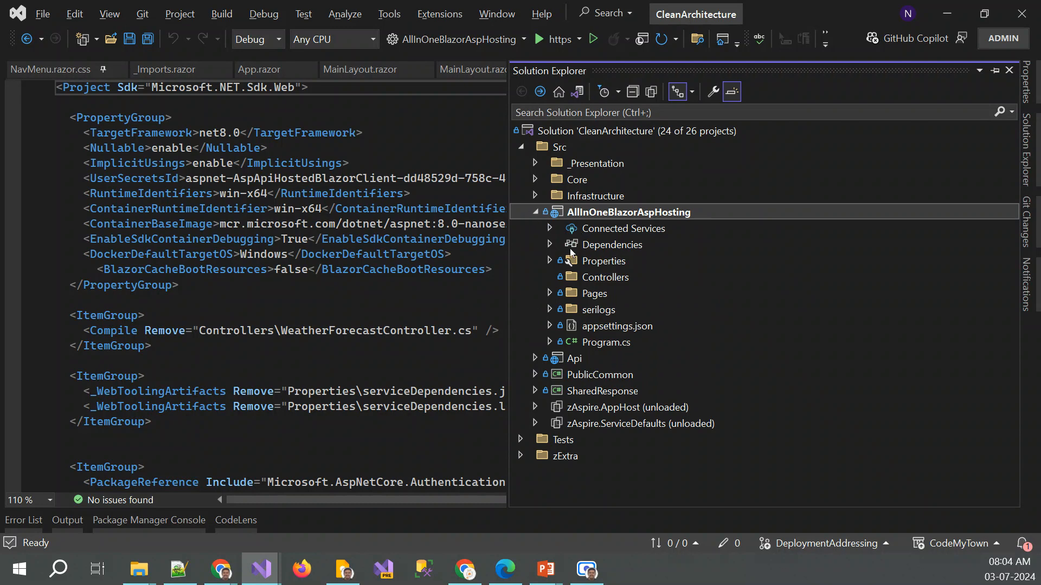
{"action": "left_click", "coordinate": [550, 246]}
{"action": "left_click", "coordinate": [566, 311]}
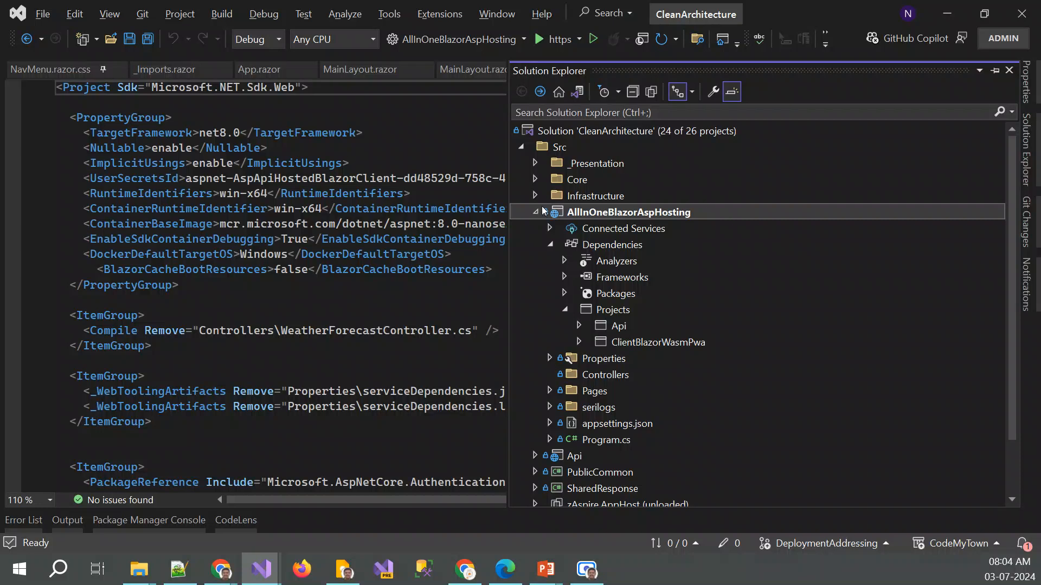
{"action": "left_click", "coordinate": [535, 163]}
{"action": "scroll", "coordinate": [645, 304], "scroll_direction": "down", "scroll_amount": 3}
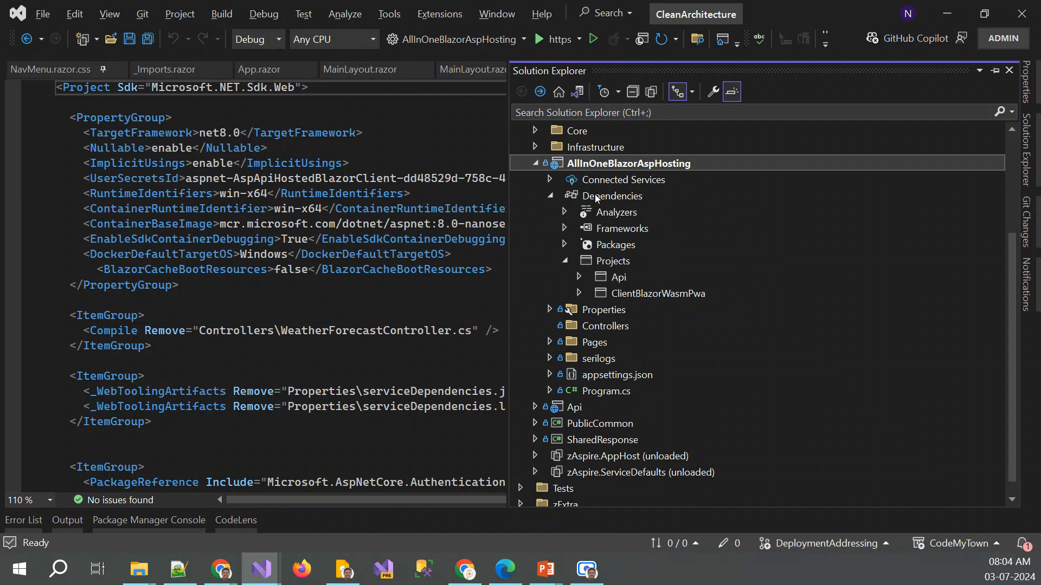
Open the AllInOneBlazorAspHosting project's folder in File Explorer from Visual Studio and copy its full path
{"action": "right_click", "coordinate": [589, 165]}
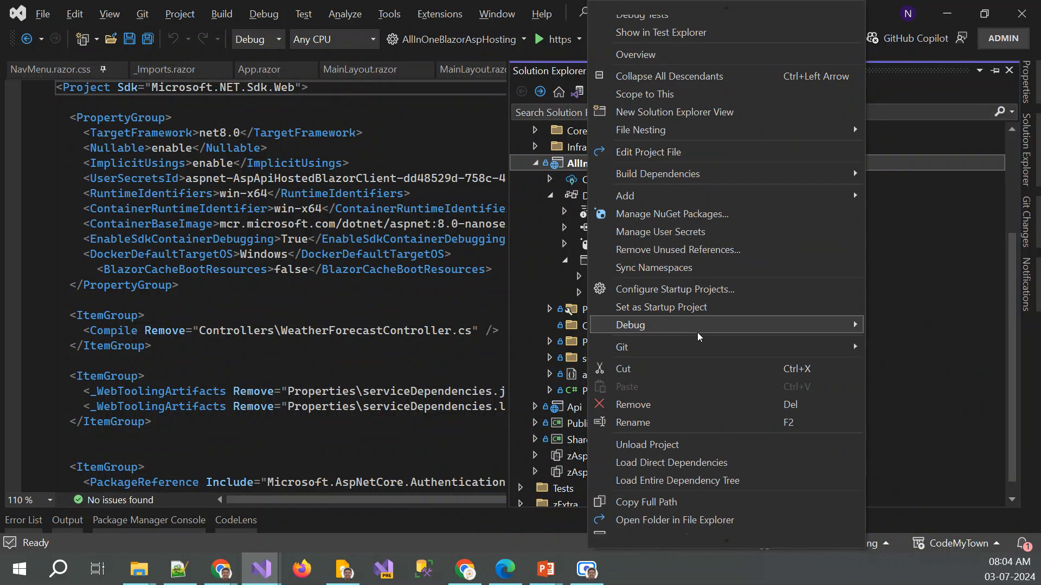
{"action": "left_click", "coordinate": [670, 515]}
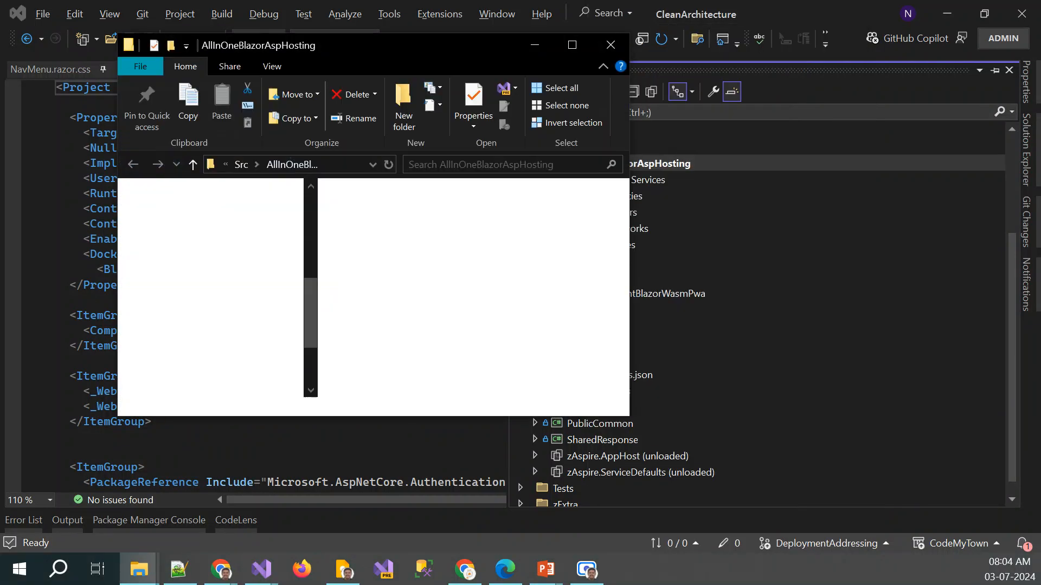
{"action": "left_click", "coordinate": [562, 48]}
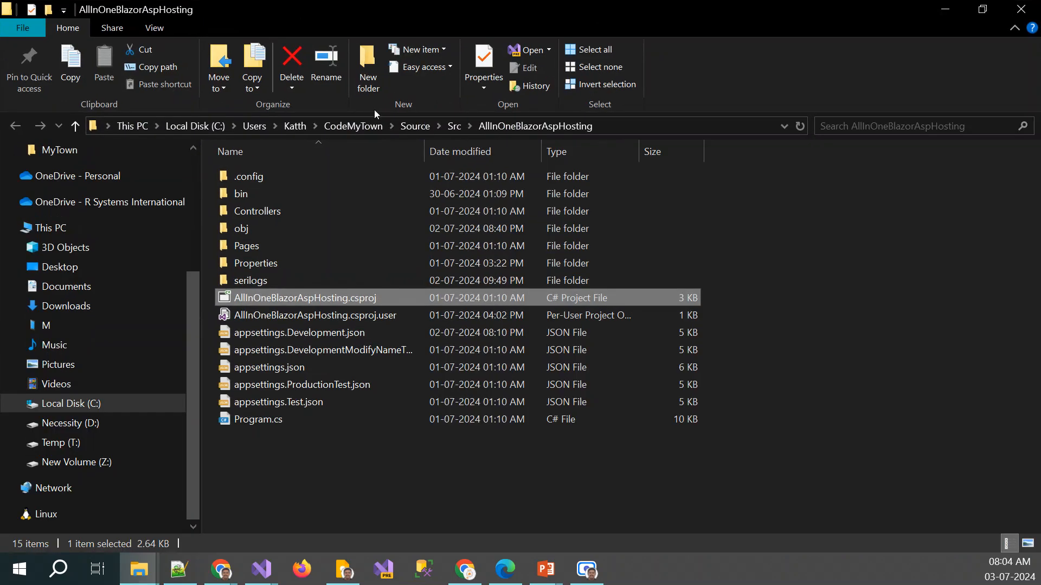
{"action": "left_click", "coordinate": [634, 126]}
{"action": "left_click", "coordinate": [641, 127]}
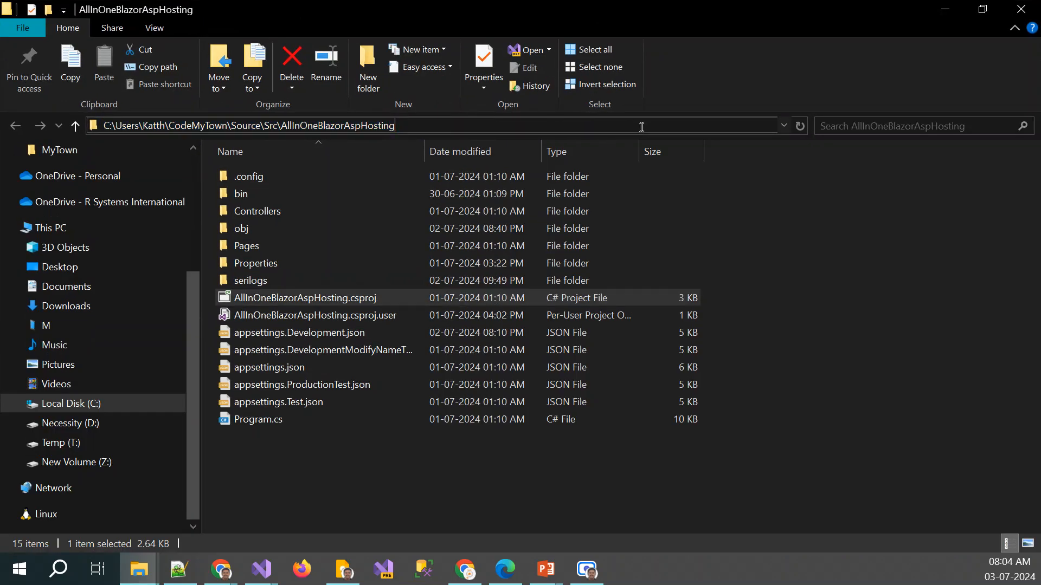
{"action": "key", "text": "ctrl+a"}
{"action": "key", "text": "ctrl+c"}
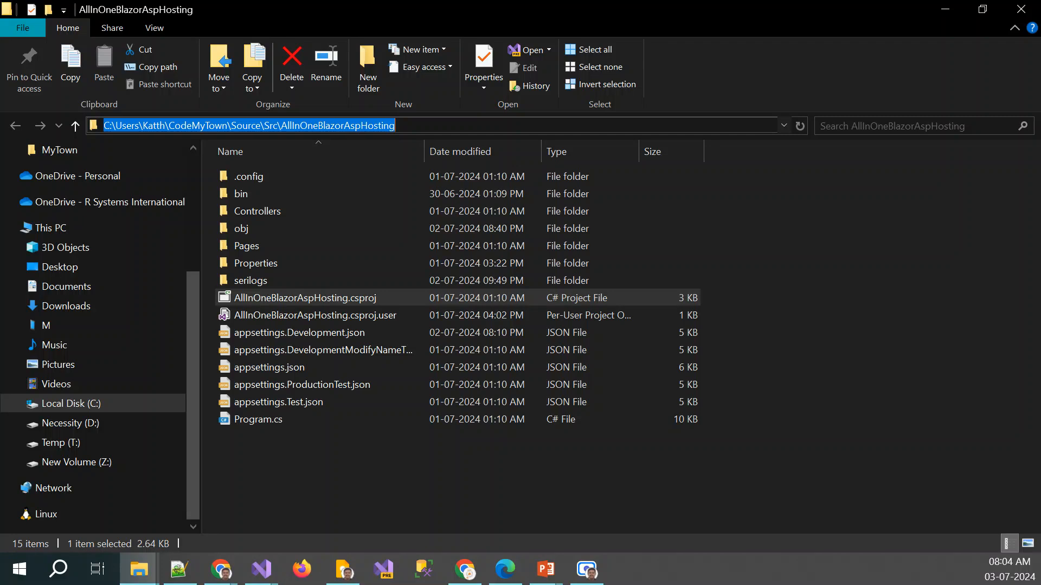
Switch to Notepad++, paste the folder path below the notes and trim it to Source\Src\AllInOneBlazorAspHosting
{"action": "key", "text": "alt+Tab"}
{"action": "key", "text": "Return"}
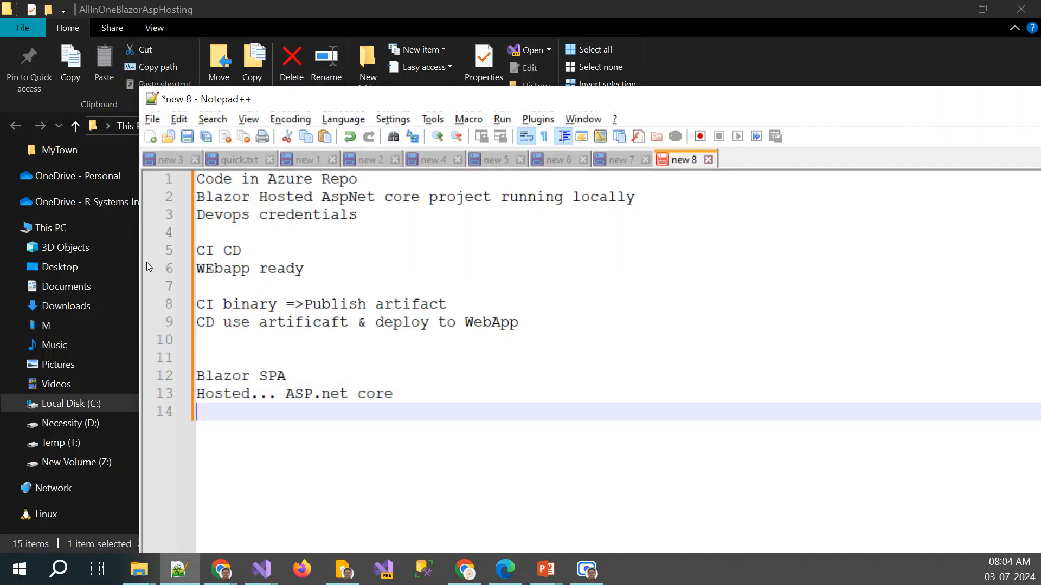
{"action": "key", "text": "Return"}
{"action": "key", "text": "Return"}
{"action": "key", "text": "ctrl+v"}
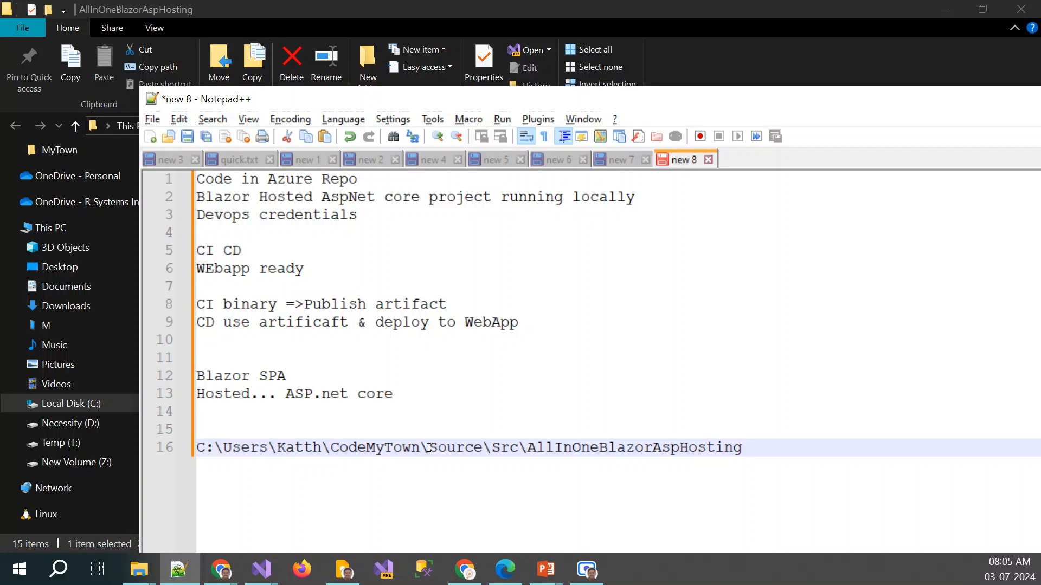
{"action": "left_click_drag", "start_coordinate": [429, 448], "coordinate": [182, 455]}
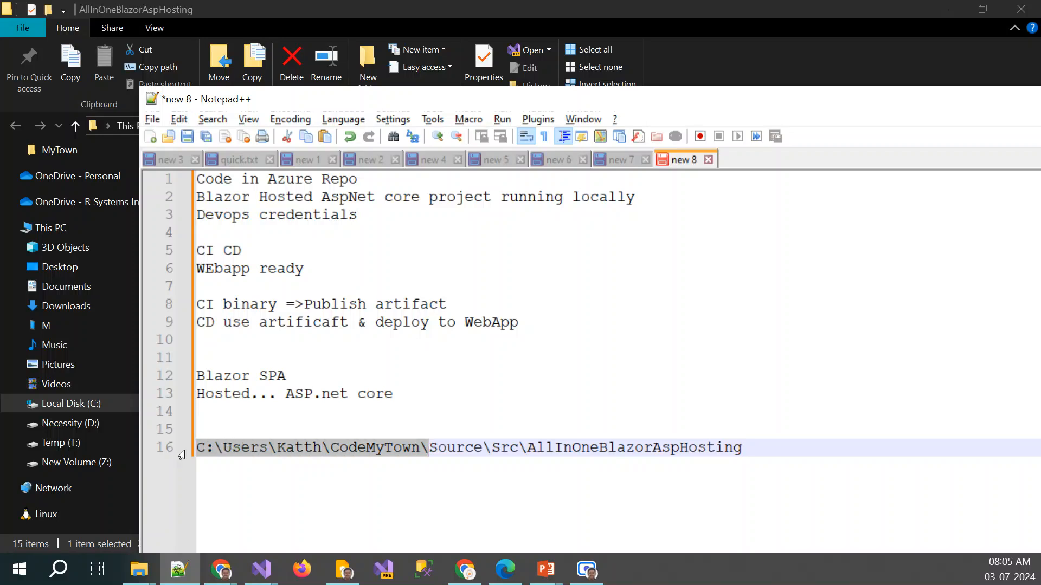
{"action": "key", "text": "BackSpace"}
{"action": "key", "text": "shift+End"}
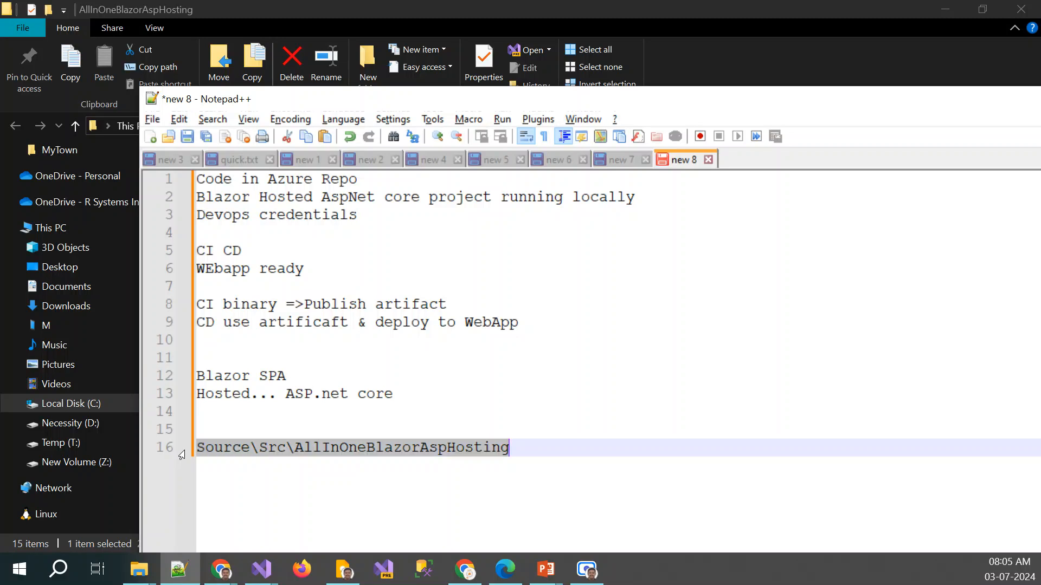
Copy the **/*.csproj pattern from the Restore task in Azure DevOps into Notepad++ on a line above the folder path
{"action": "key", "text": "alt+Tab"}
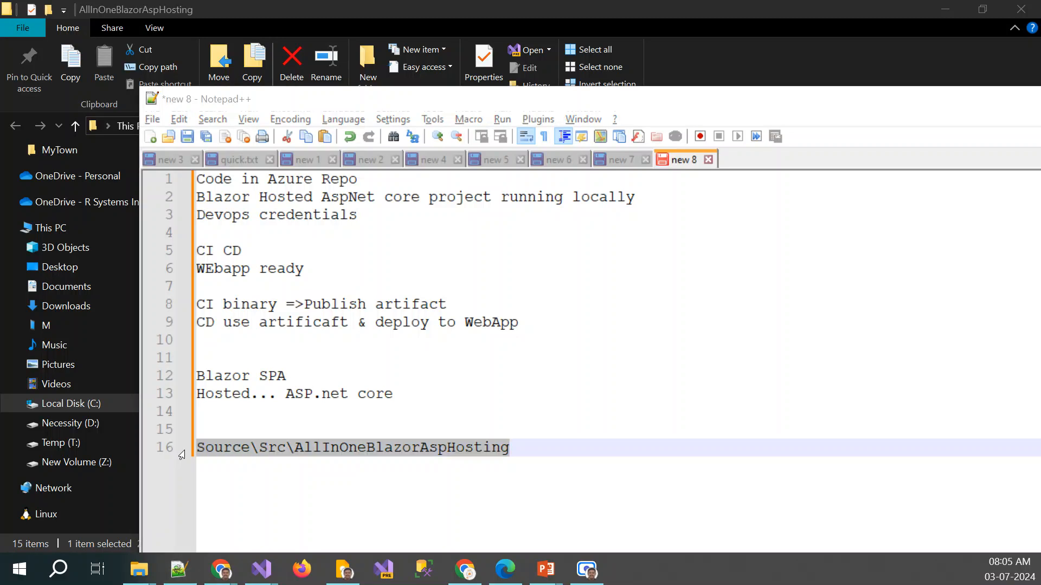
{"action": "key", "text": "alt+Tab"}
{"action": "left_click", "coordinate": [743, 410]}
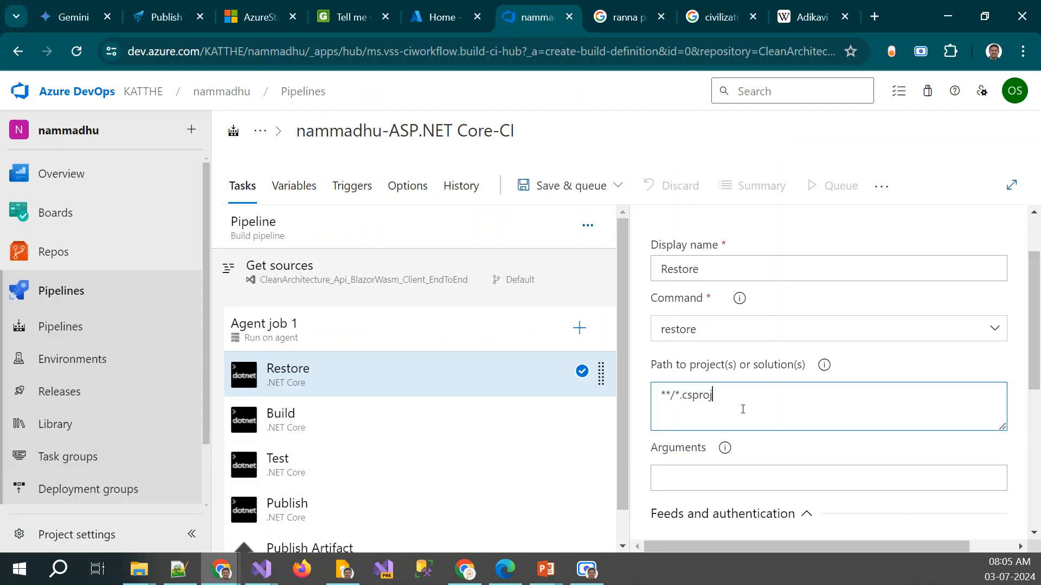
{"action": "key", "text": "ctrl+a"}
{"action": "key", "text": "ctrl+c"}
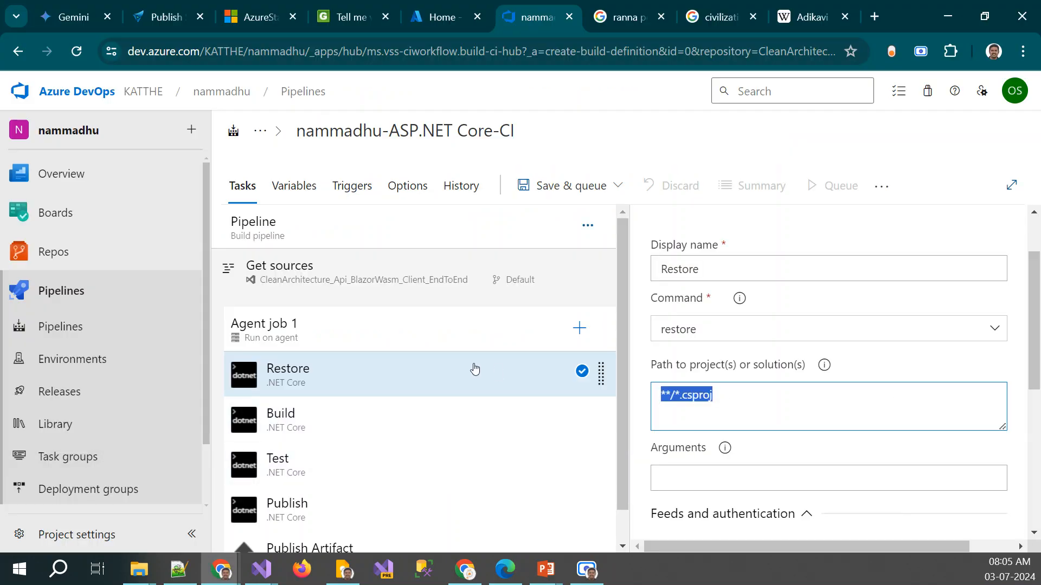
{"action": "key", "text": "alt+Tab"}
{"action": "key", "text": "Down"}
{"action": "key", "text": "Up"}
{"action": "key", "text": "Return"}
{"action": "key", "text": "ctrl+v"}
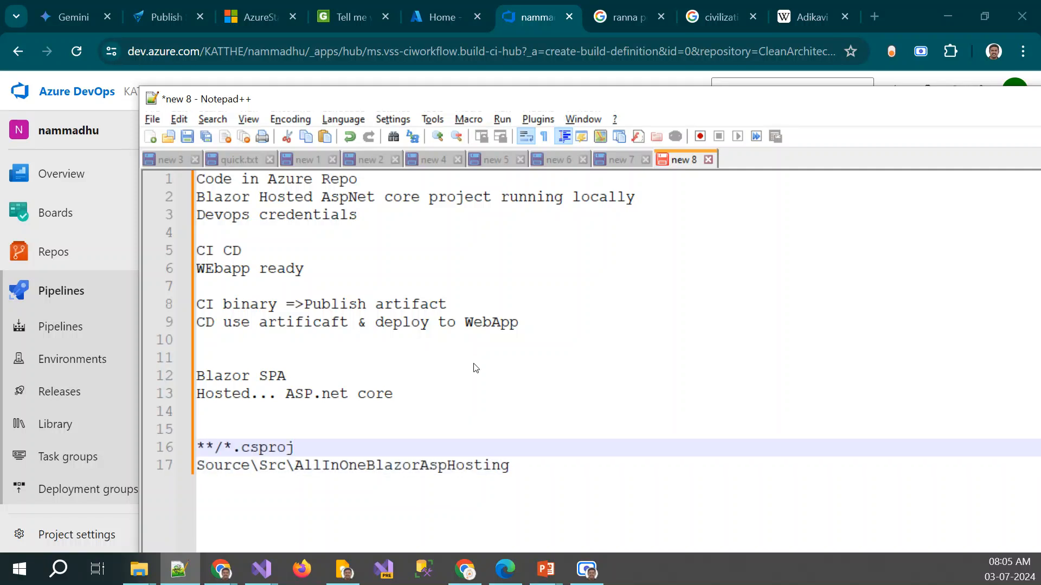
Duplicate the Source\Src\AllInOneBlazorAspHosting line in the notes
{"action": "key", "text": "Home"}
{"action": "key", "text": "Up"}
{"action": "key", "text": "Up"}
{"action": "key", "text": "Up"}
{"action": "key", "text": "Down"}
{"action": "key", "text": "Down"}
{"action": "key", "text": "Down"}
{"action": "key", "text": "Right"}
{"action": "key", "text": "Right"}
{"action": "key", "text": "shift+Right"}
{"action": "key", "text": "Down"}
{"action": "key", "text": "Right"}
{"action": "key", "text": "Right"}
{"action": "key", "text": "Right"}
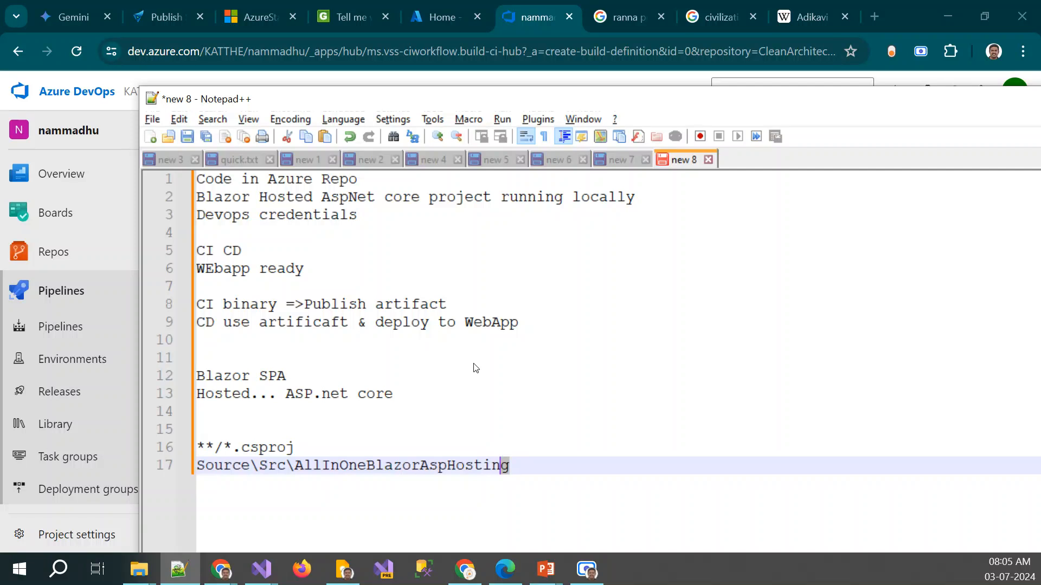
{"action": "key", "text": "shift+Home"}
{"action": "key", "text": "ctrl+c"}
{"action": "key", "text": "Home"}
{"action": "key", "text": "Return"}
{"action": "key", "text": "ctrl+v"}
Replace the backslashes in the upper copy of the path with forward slashes, giving Source/Src/AllInOneBlazorAspHosting
{"action": "key", "text": "Delete"}
{"action": "type", "text": "/"}
{"action": "key", "text": "Right"}
{"action": "key", "text": "Right"}
{"action": "key", "text": "Right"}
{"action": "key", "text": "Delete"}
{"action": "type", "text": "/"}
{"action": "key", "text": "End"}
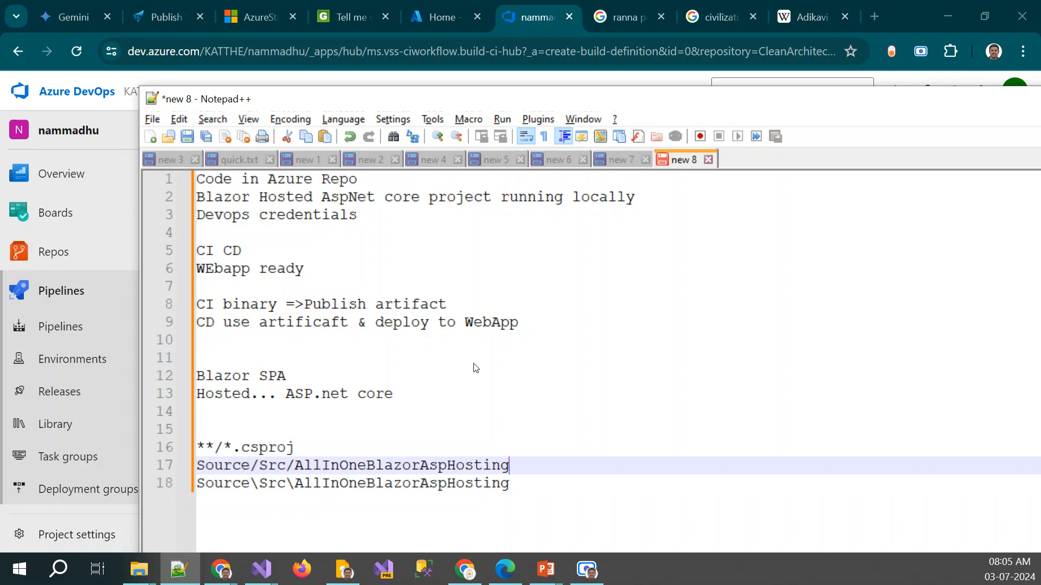
Copy the file name AllInOneBlazorAspHosting.csproj from File Explorer and append it after a slash to the forward-slash path in Notepad++
{"action": "key", "text": "alt+Tab"}
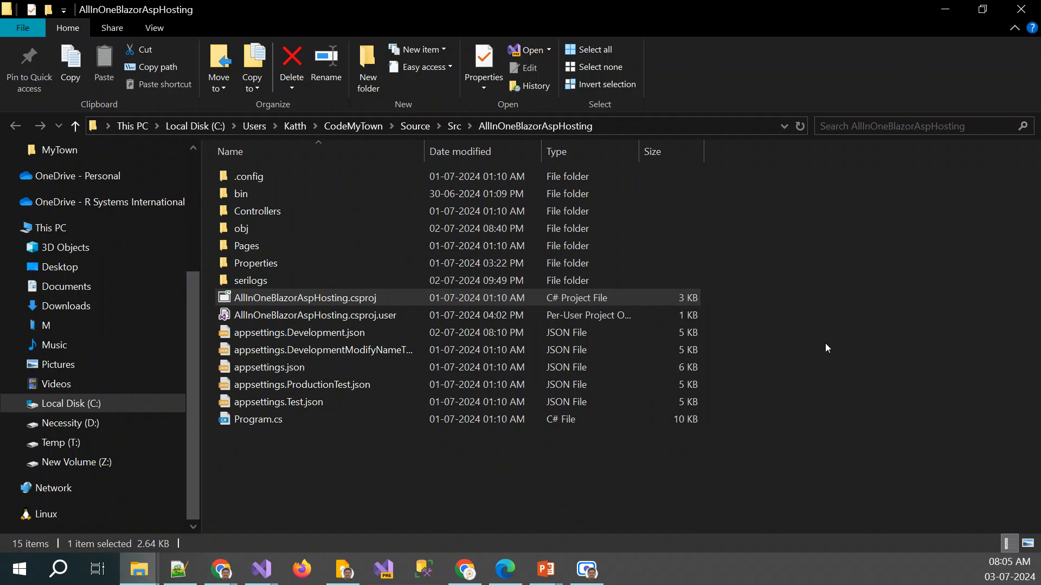
{"action": "left_click", "coordinate": [343, 305]}
{"action": "key", "text": "ctrl+a"}
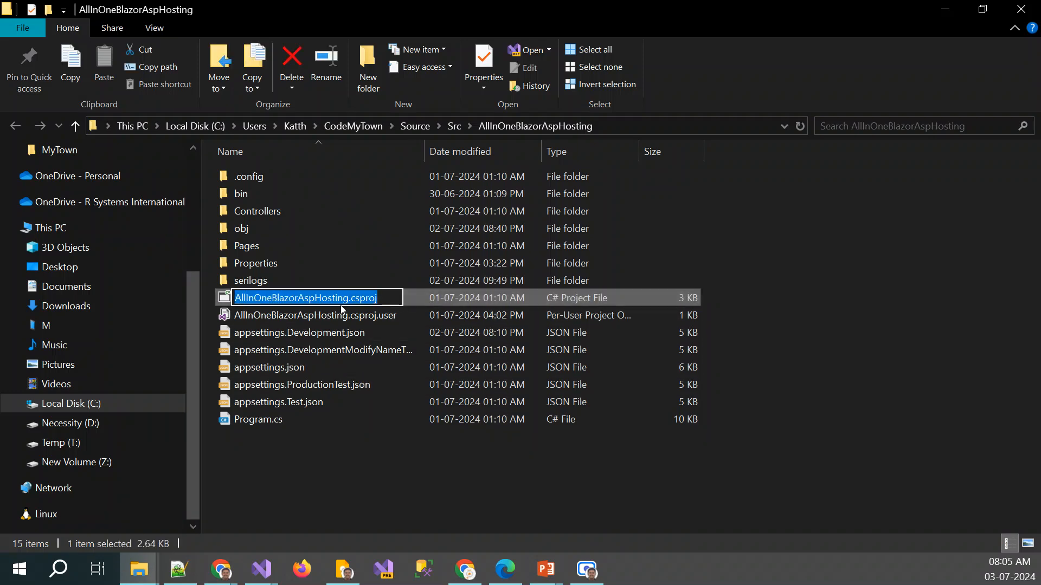
{"action": "key", "text": "alt+Tab"}
{"action": "type", "text": "/"}
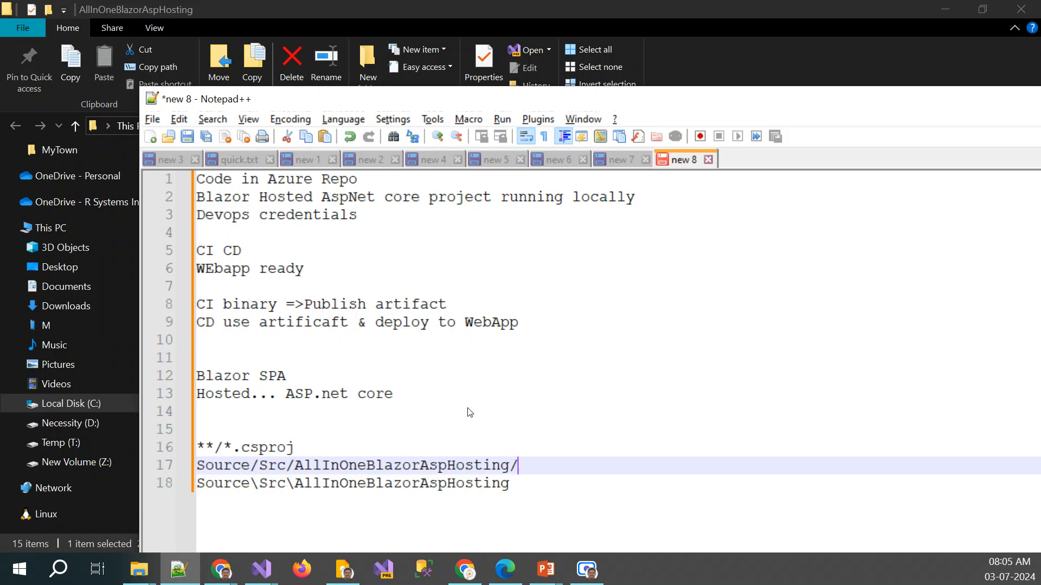
{"action": "key", "text": "ctrl+v"}
Copy the finished path and set the Restore task's project path in Azure DevOps to Source/Src/AllInOneBlazorAspHosting/AllInOneBlazorAspHosting.csproj
{"action": "key", "text": "shift+Home"}
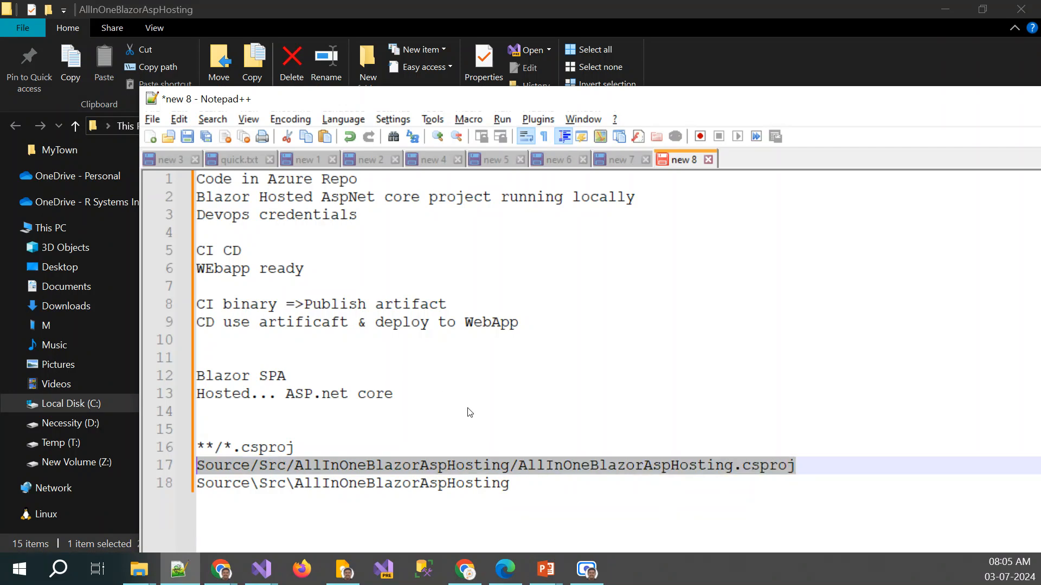
{"action": "key", "text": "ctrl+c"}
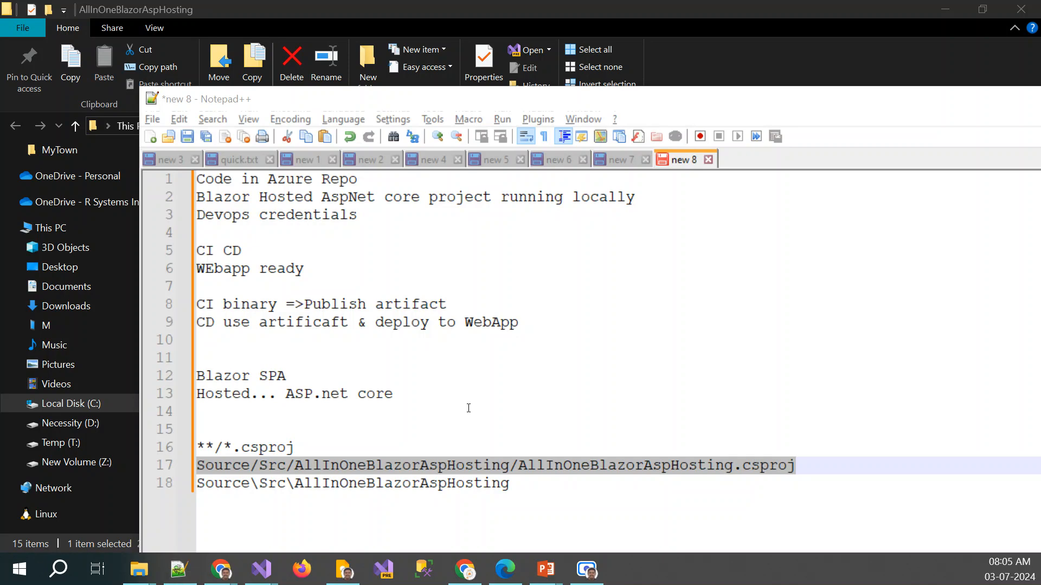
{"action": "key", "text": "alt+Tab"}
{"action": "key", "text": "ctrl+v"}
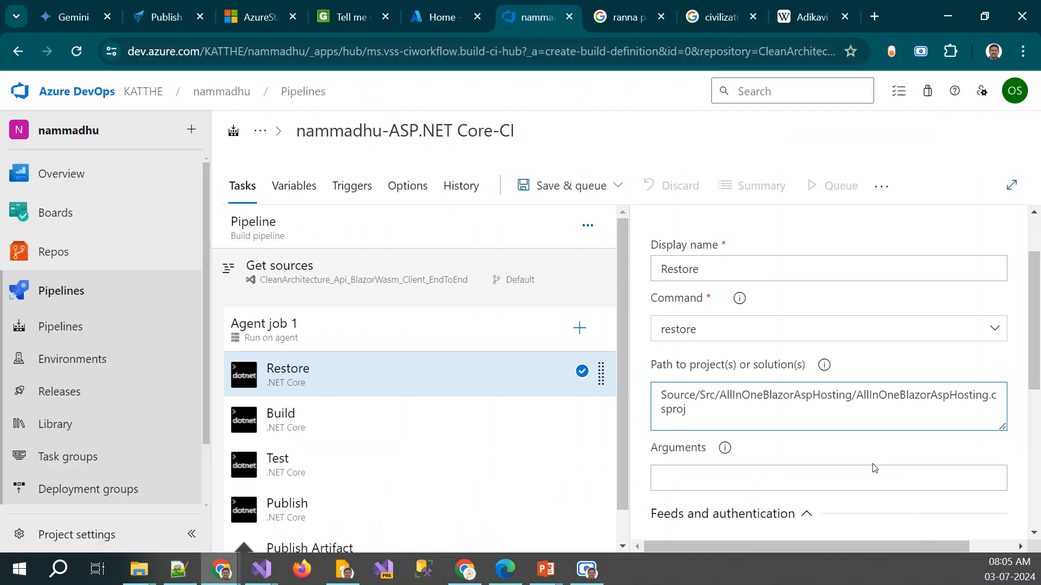
{"action": "scroll", "coordinate": [850, 436], "scroll_direction": "down", "scroll_amount": 3}
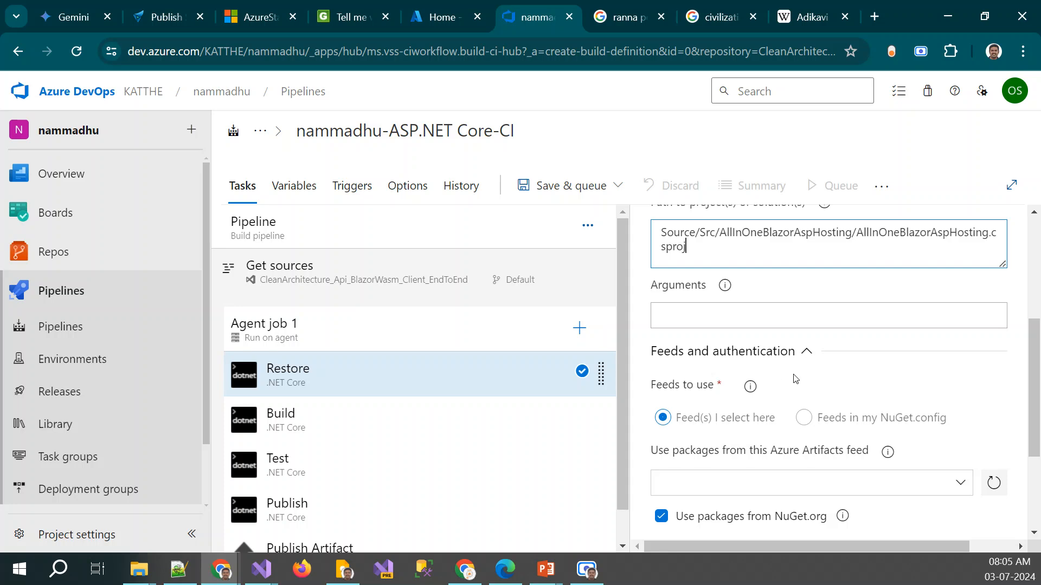
Review the Restore task's Azure Artifacts feed choices and its Advanced, Control Options and Output Variables settings
{"action": "scroll", "coordinate": [795, 379], "scroll_direction": "down", "scroll_amount": 3}
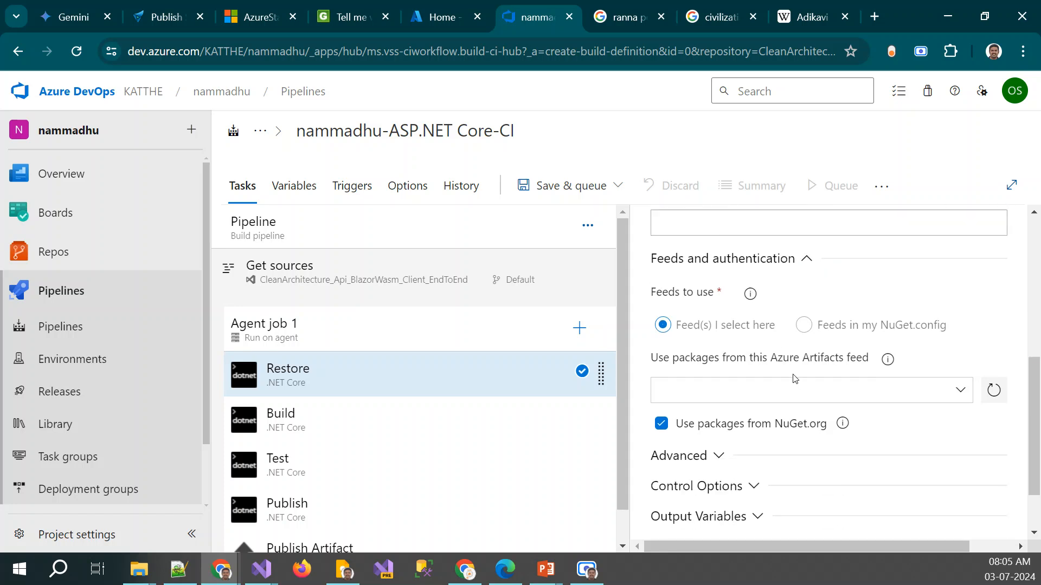
{"action": "left_click", "coordinate": [718, 381]}
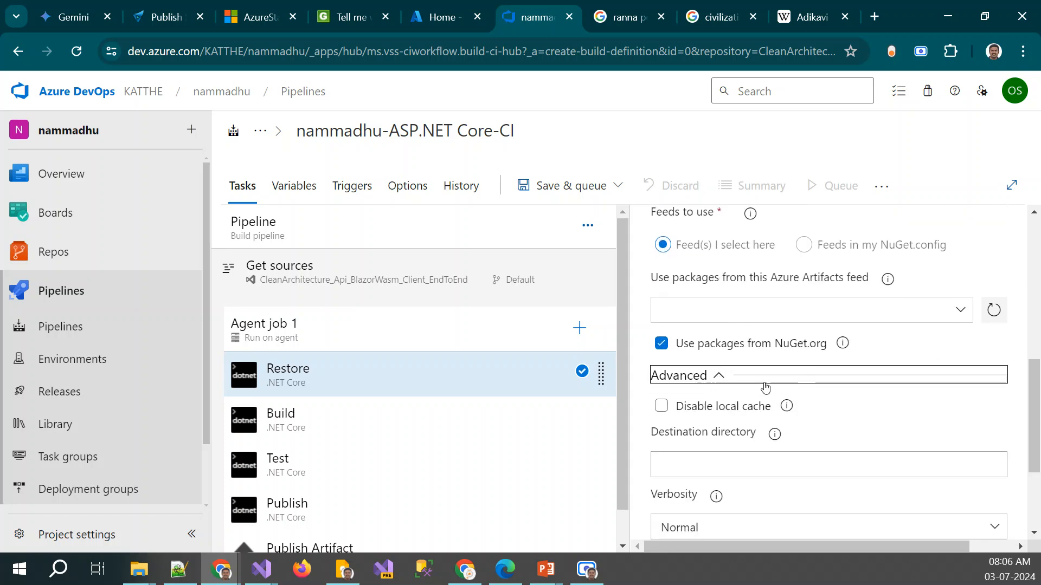
{"action": "left_click", "coordinate": [961, 312]}
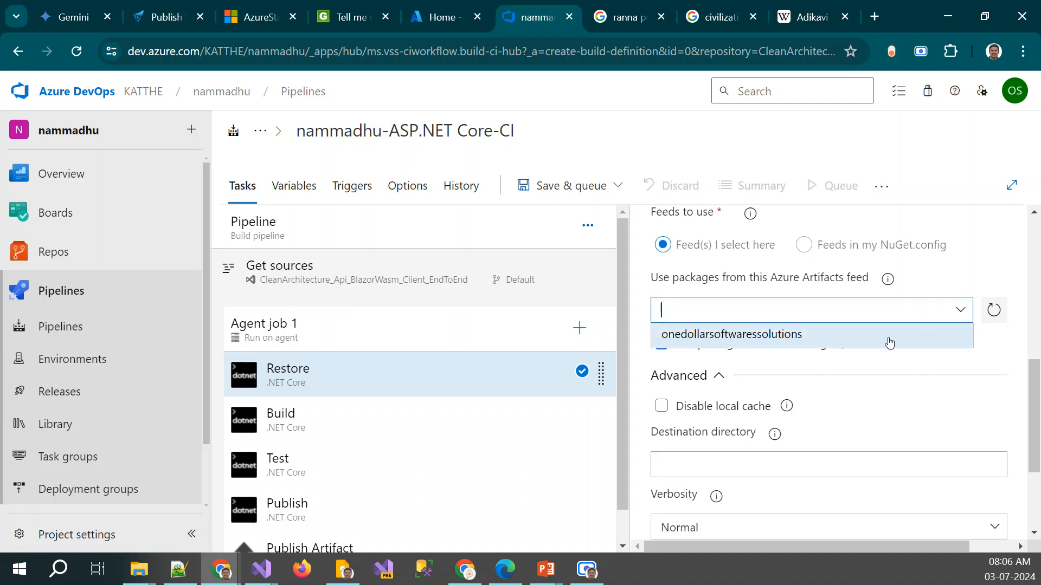
{"action": "left_click", "coordinate": [1004, 279]}
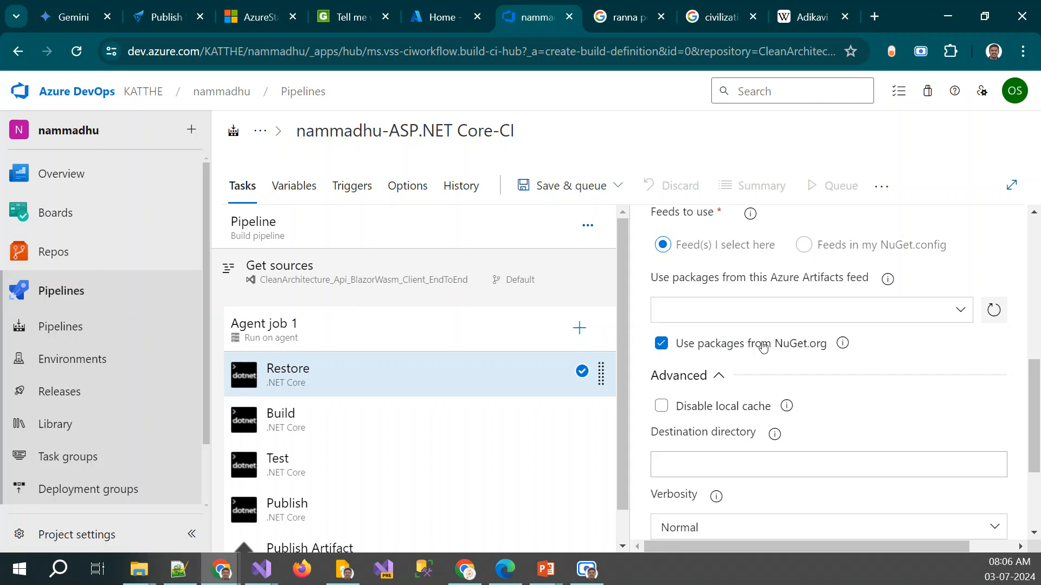
{"action": "scroll", "coordinate": [763, 347], "scroll_direction": "down", "scroll_amount": 3}
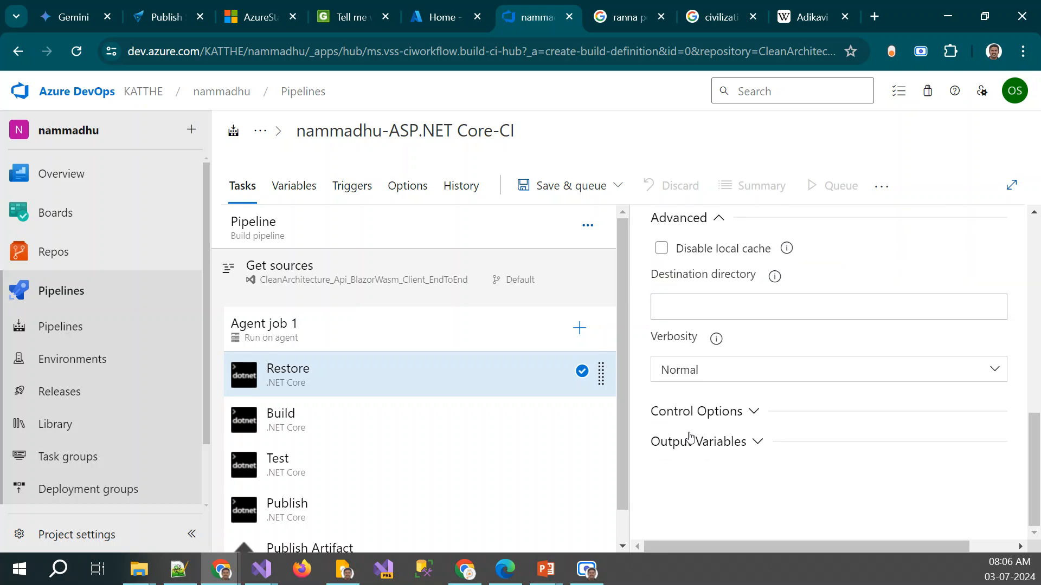
{"action": "left_click", "coordinate": [705, 411]}
{"action": "scroll", "coordinate": [704, 411], "scroll_direction": "down", "scroll_amount": 2}
{"action": "scroll", "coordinate": [853, 327], "scroll_direction": "up", "scroll_amount": 10}
{"action": "left_click", "coordinate": [657, 478]}
{"action": "left_click", "coordinate": [719, 494]}
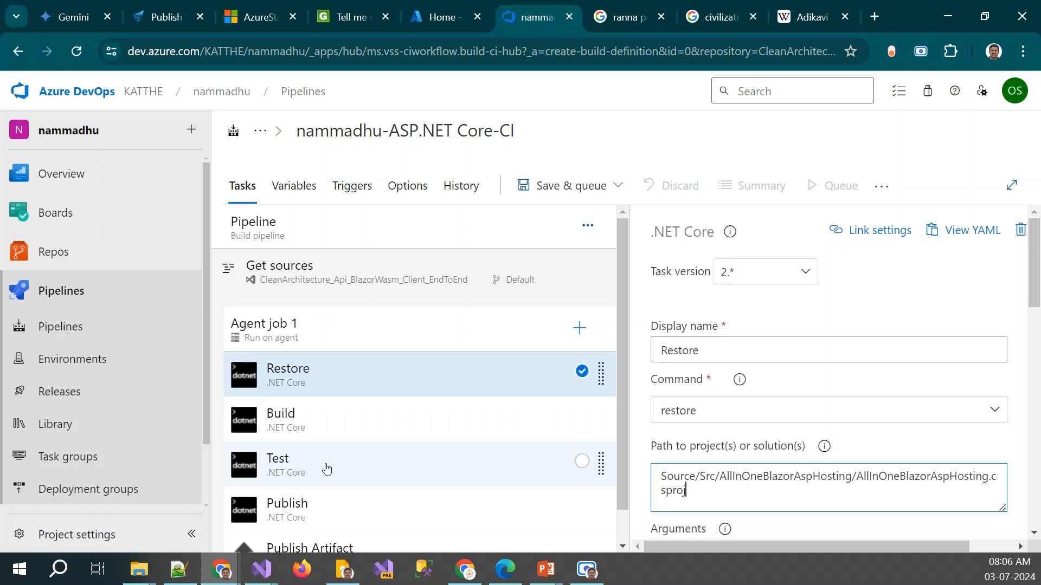
Unlink the Build task's project path from the pipeline parameter and set it to Source/Src/AllInOneBlazorAspHosting/AllInOneBlazorAspHosting.csproj
{"action": "left_click", "coordinate": [284, 417]}
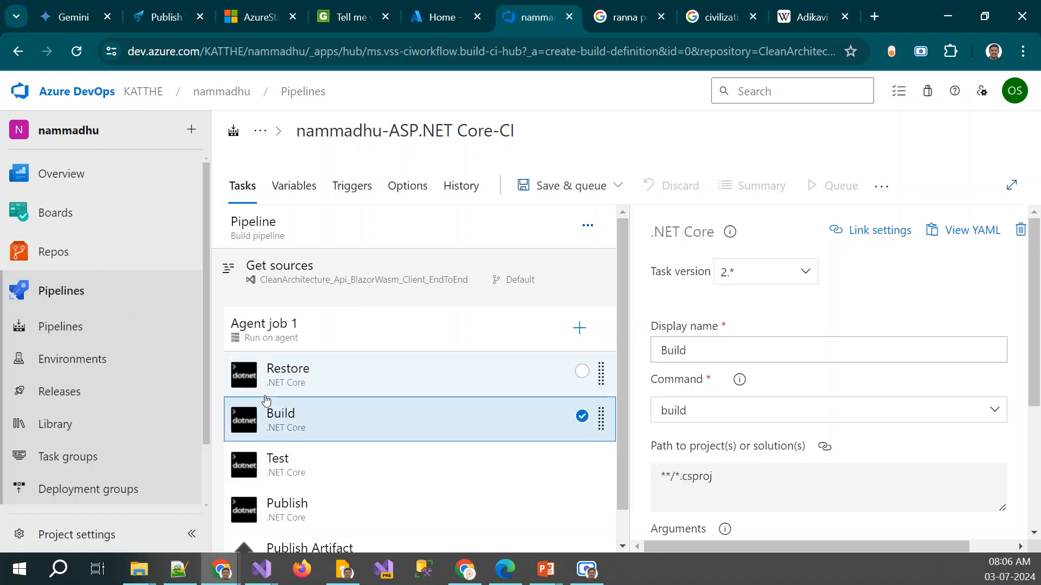
{"action": "left_click", "coordinate": [823, 450]}
{"action": "left_click", "coordinate": [510, 516]}
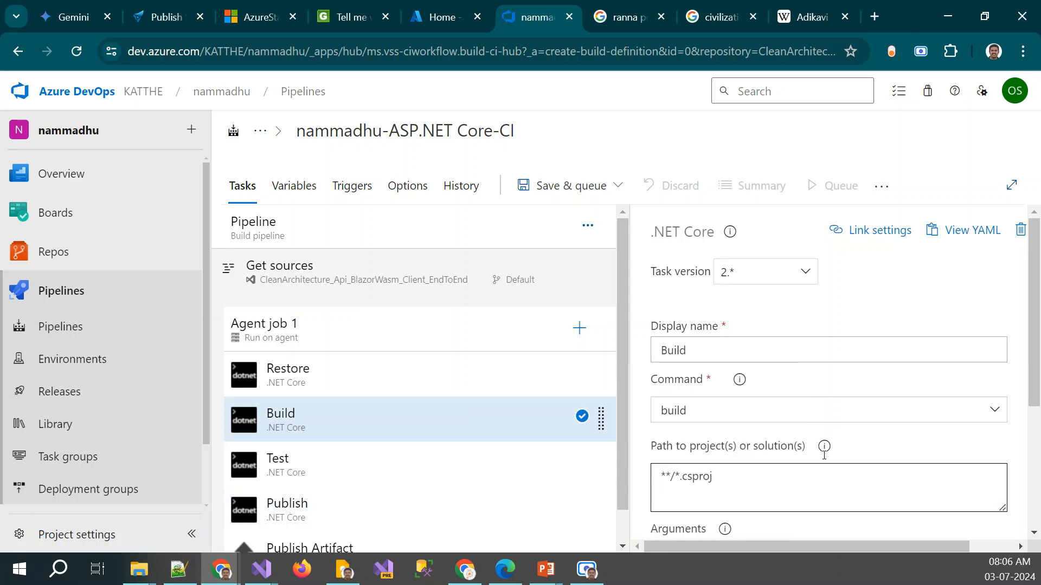
{"action": "scroll", "coordinate": [779, 474], "scroll_direction": "down", "scroll_amount": 3}
{"action": "left_click", "coordinate": [718, 331]}
{"action": "key", "text": "ctrl+a"}
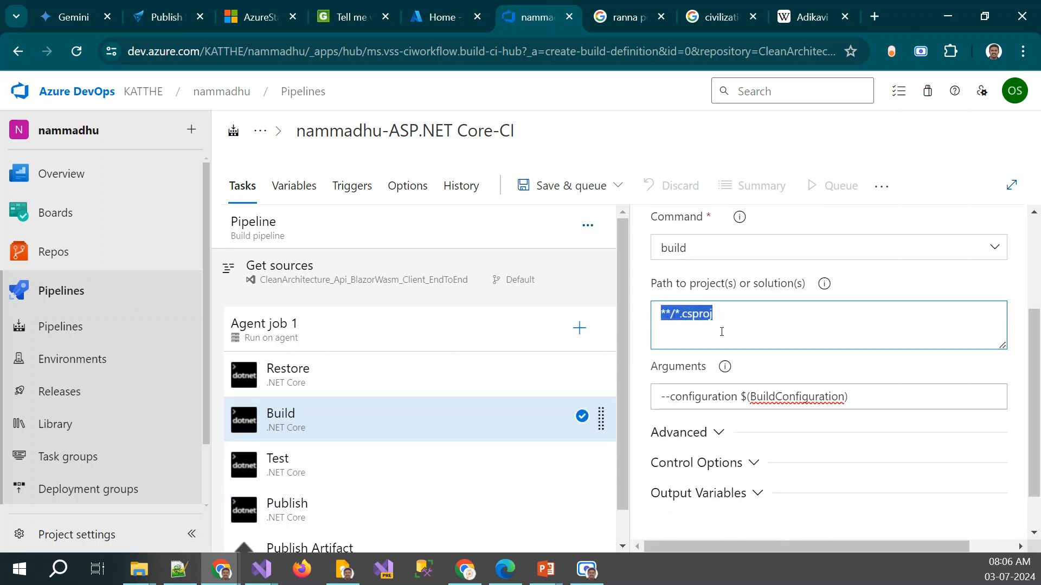
{"action": "key", "text": "ctrl+v"}
{"action": "left_click", "coordinate": [337, 376]}
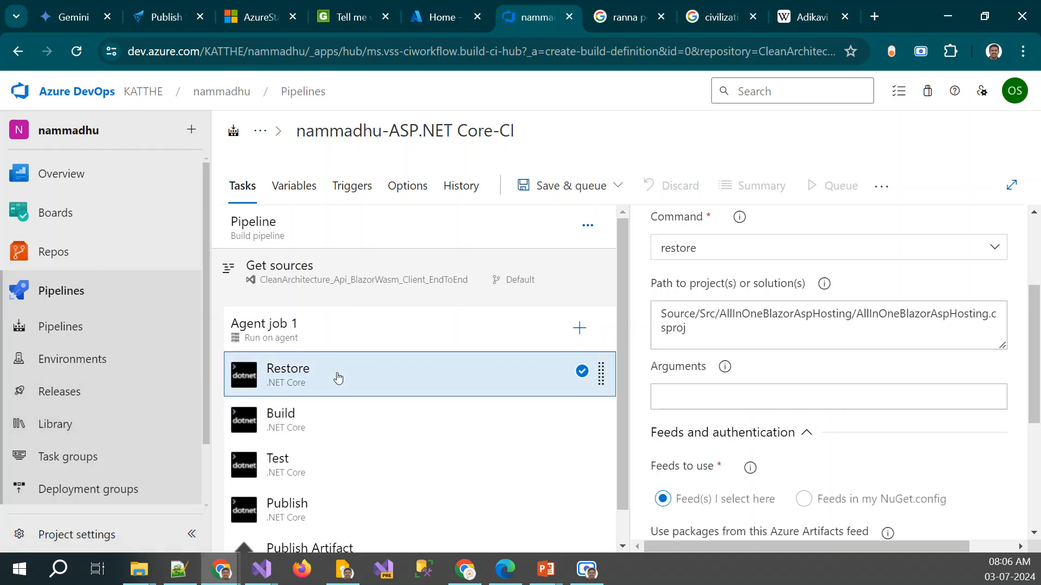
{"action": "left_click", "coordinate": [308, 423]}
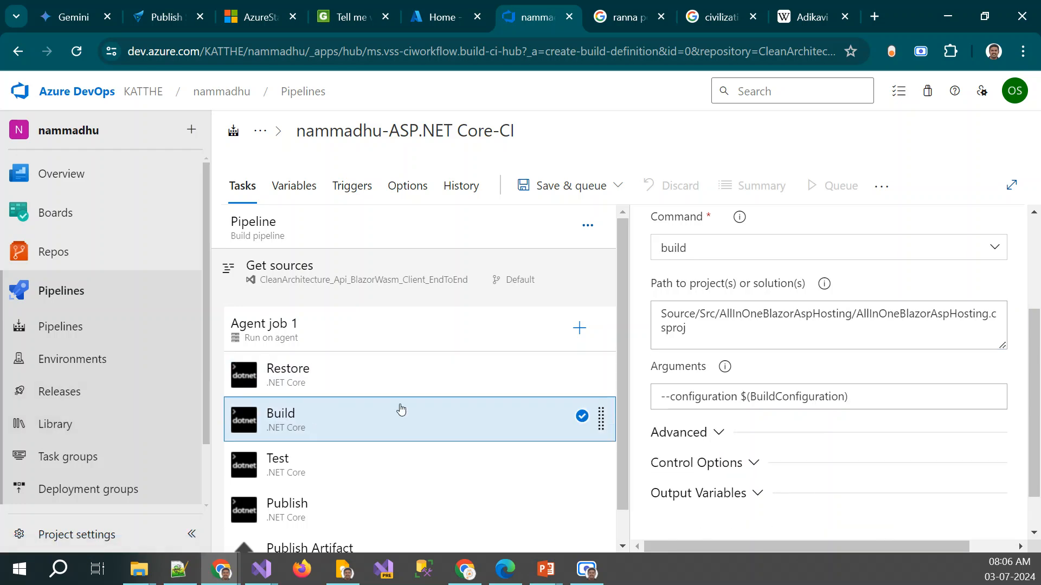
Disable the Test task in Agent job 1
{"action": "left_click", "coordinate": [356, 473]}
{"action": "right_click", "coordinate": [356, 473]}
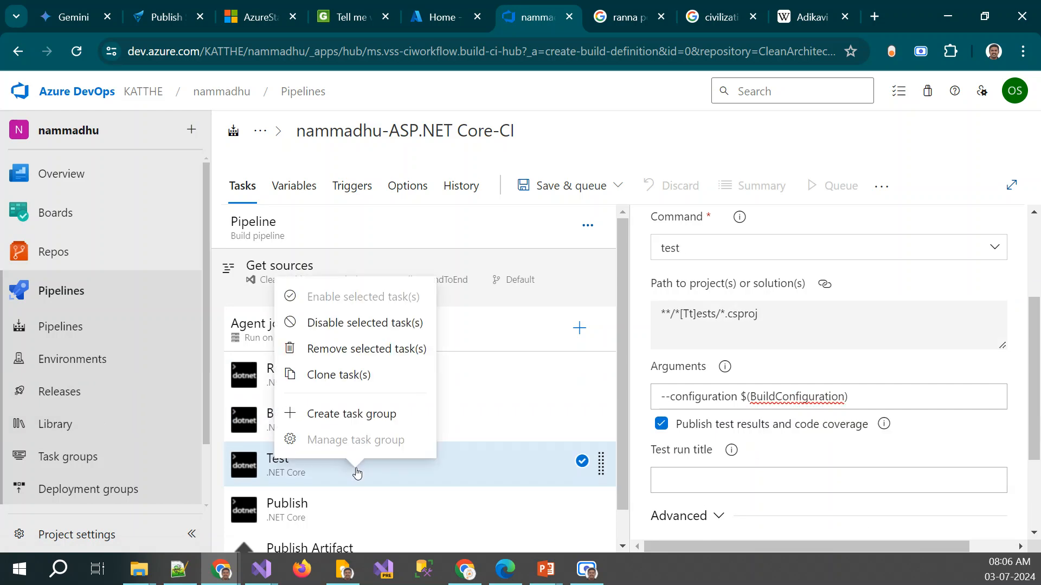
{"action": "left_click", "coordinate": [326, 322]}
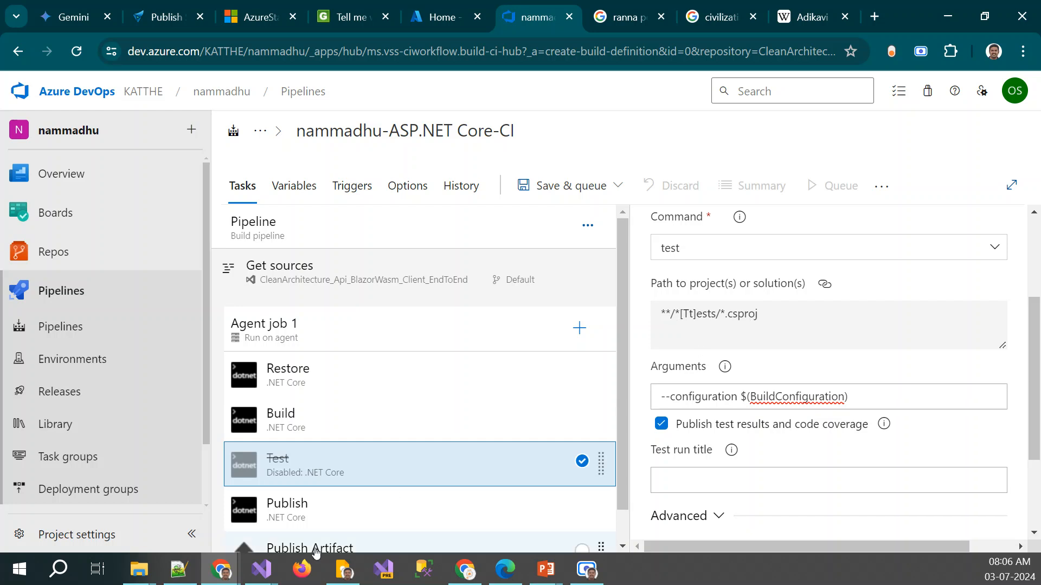
Turn off the Publish web projects option for the Publish task
{"action": "left_click", "coordinate": [351, 502]}
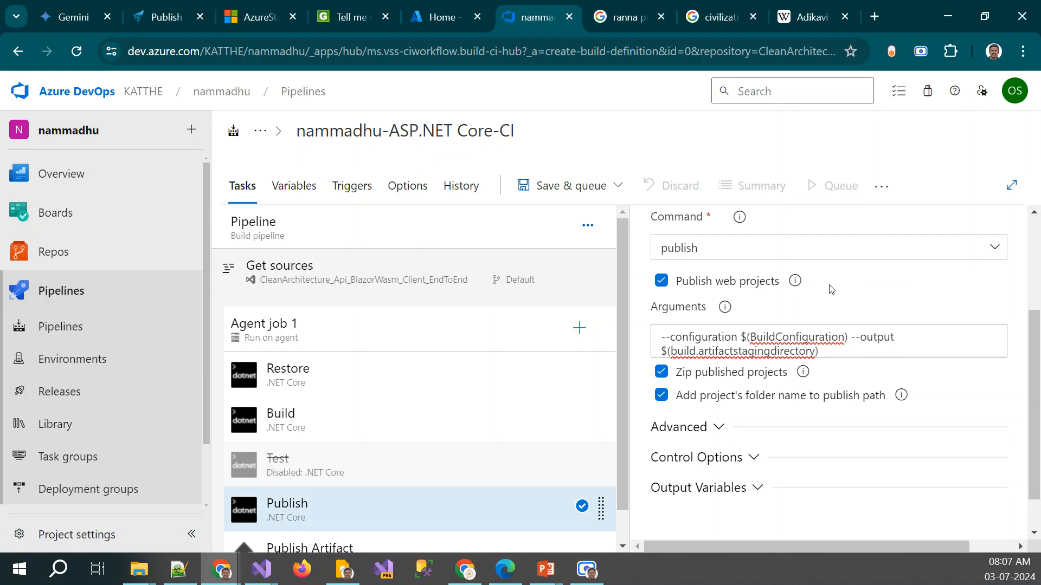
{"action": "scroll", "coordinate": [831, 290], "scroll_direction": "up", "scroll_amount": 2}
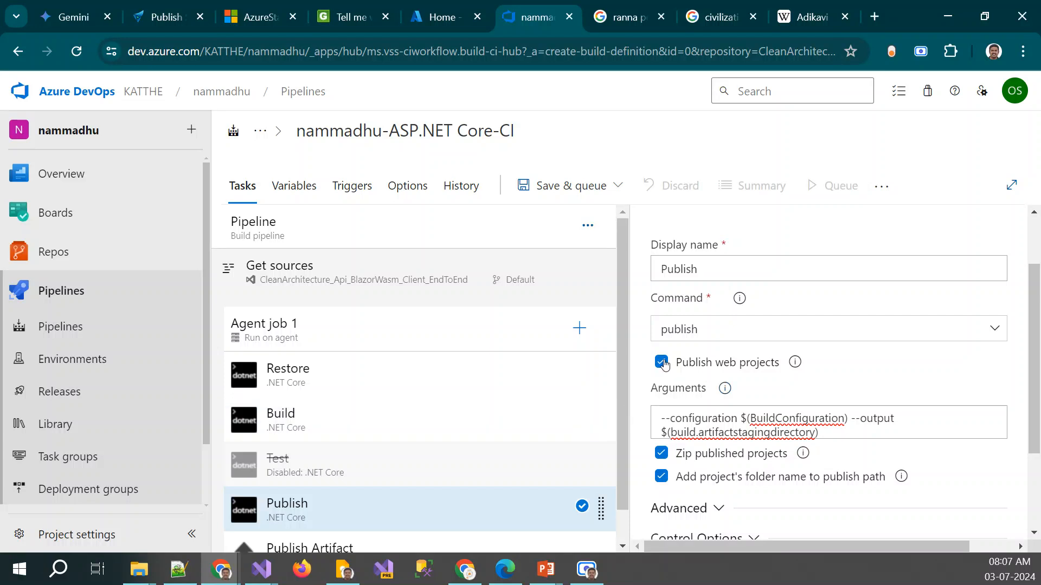
{"action": "left_click", "coordinate": [345, 388]}
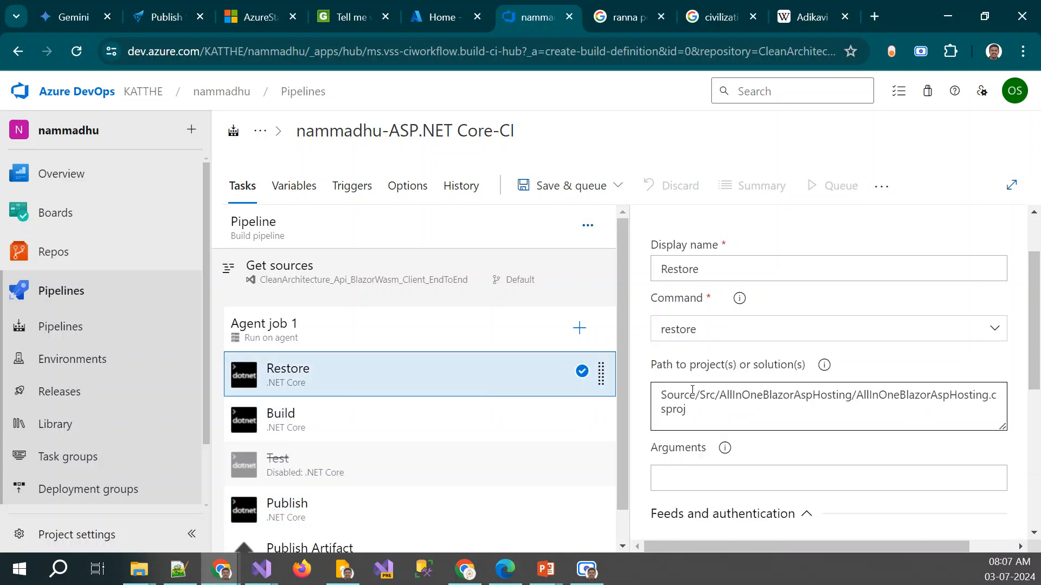
{"action": "left_click", "coordinate": [301, 507]}
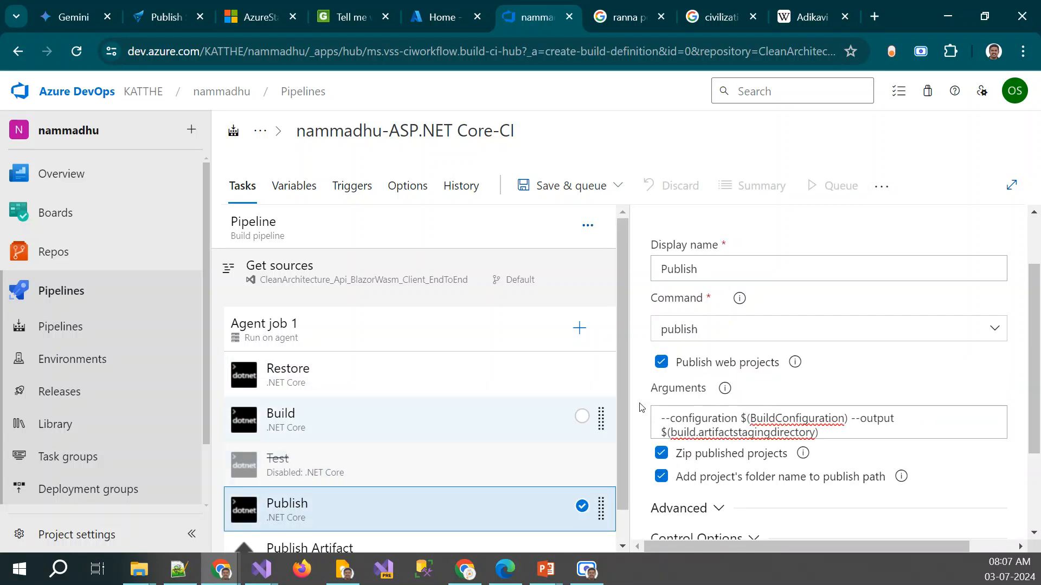
{"action": "left_click", "coordinate": [662, 363]}
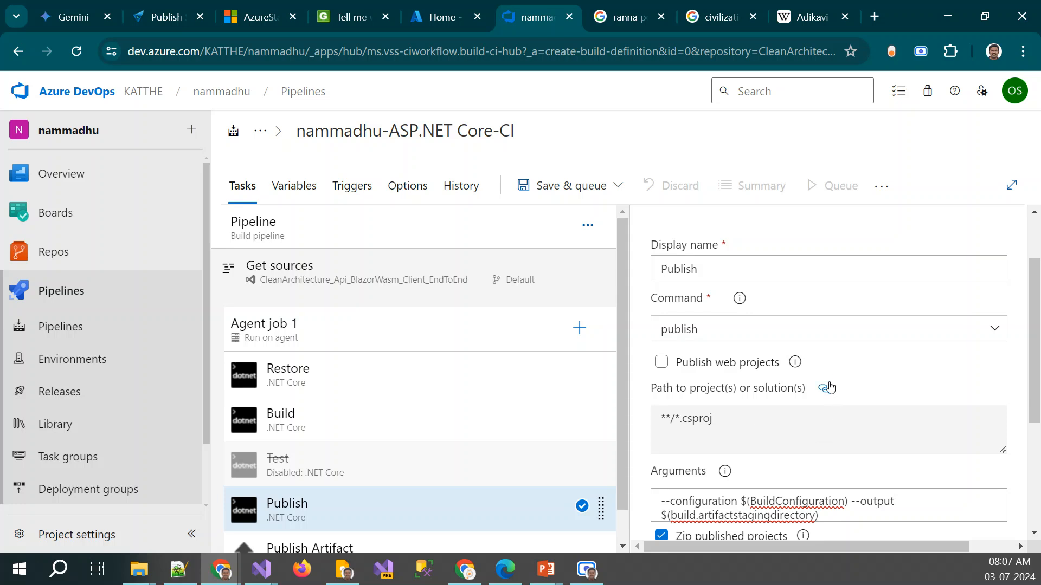
Unlink the Publish task's project path and set it to Source/Src/AllInOneBlazorAspHosting/AllInOneBlazorAspHosting.csproj
{"action": "mouse_move", "coordinate": [826, 395]}
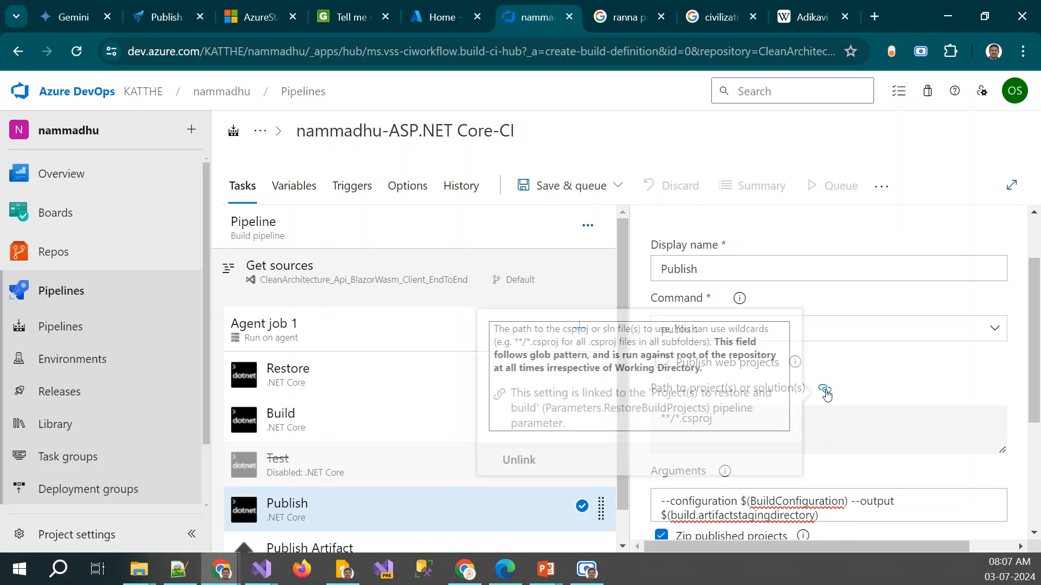
{"action": "left_click", "coordinate": [519, 459]}
{"action": "triple_click", "coordinate": [752, 423]}
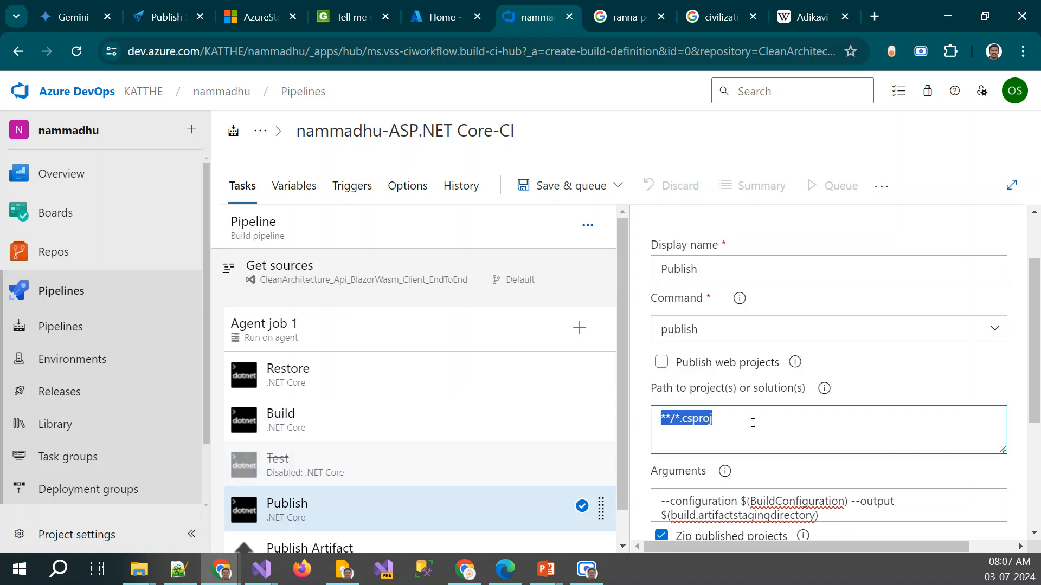
{"action": "type", "text": "Source/Src/AllInOneBlazorAspHosting/AllInOneBlazorAspHosting.csproj"}
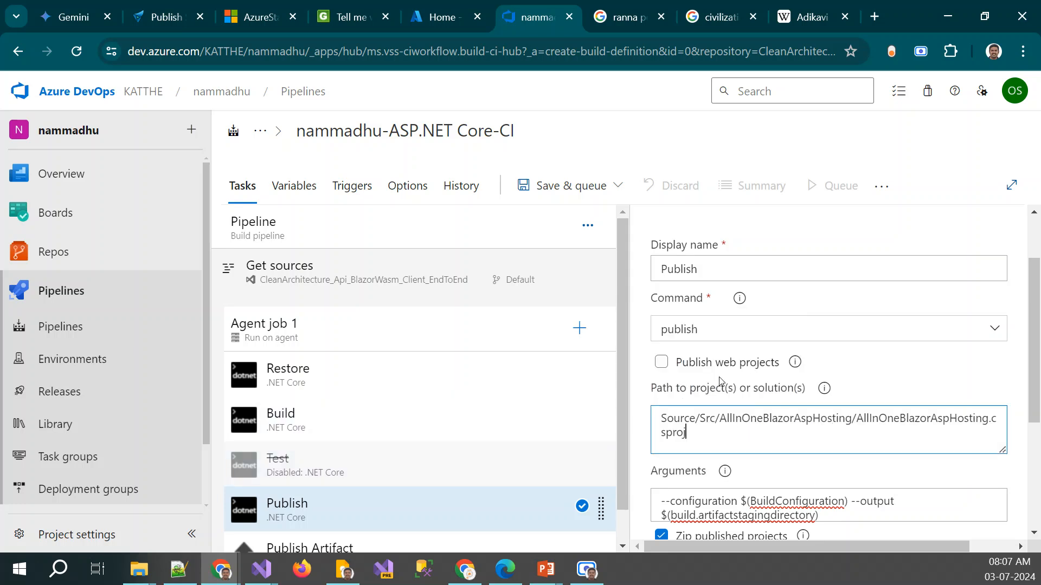
{"action": "left_click", "coordinate": [799, 363]}
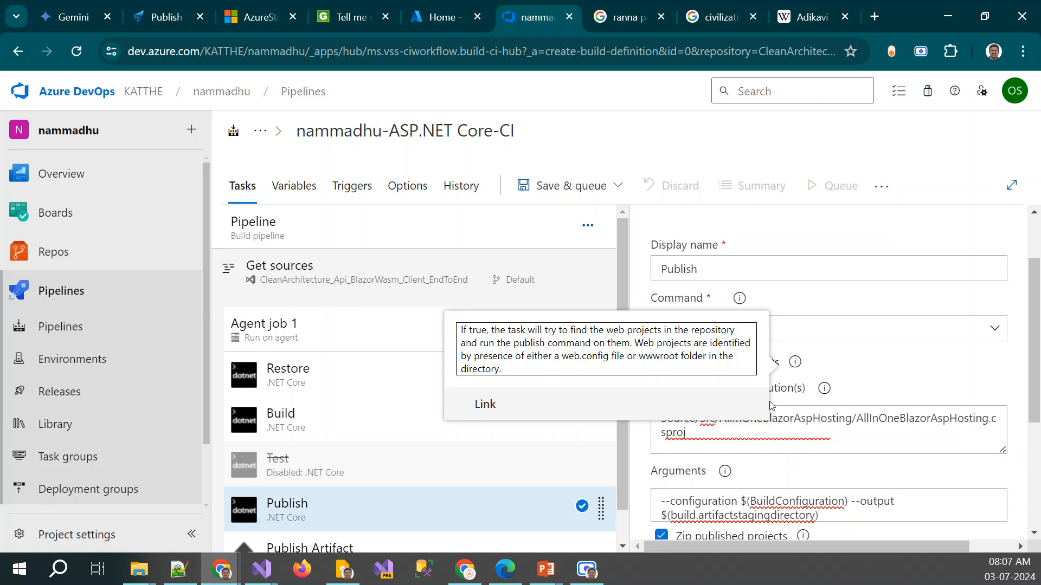
{"action": "left_click", "coordinate": [828, 422]}
{"action": "left_click", "coordinate": [685, 432]}
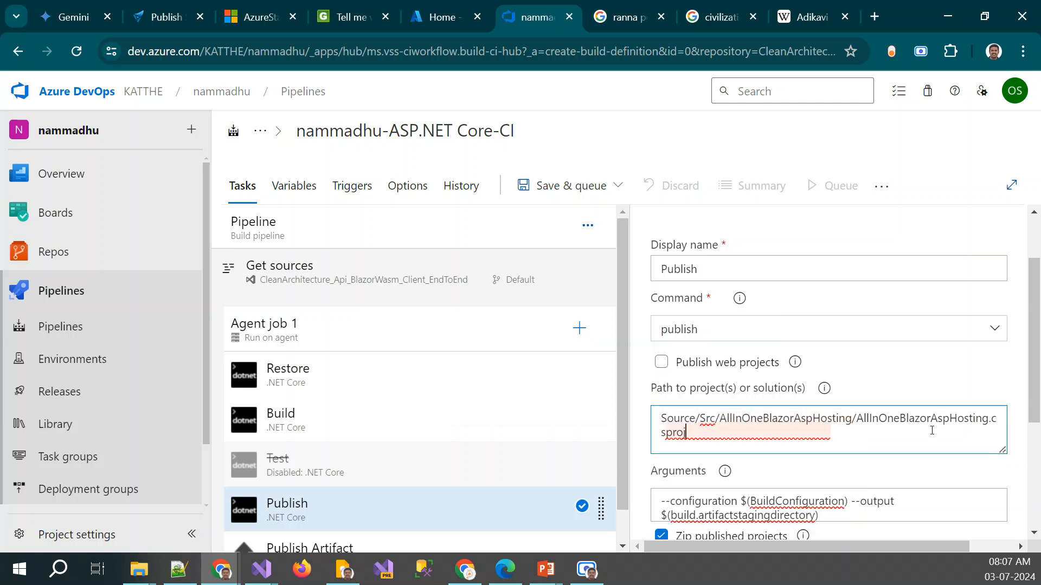
Review the Publish Artifact task's path, artifact name, publish location, Advanced, Control Options and Output Variables settings
{"action": "scroll", "coordinate": [412, 472], "scroll_direction": "down", "scroll_amount": 1}
{"action": "left_click", "coordinate": [334, 513]}
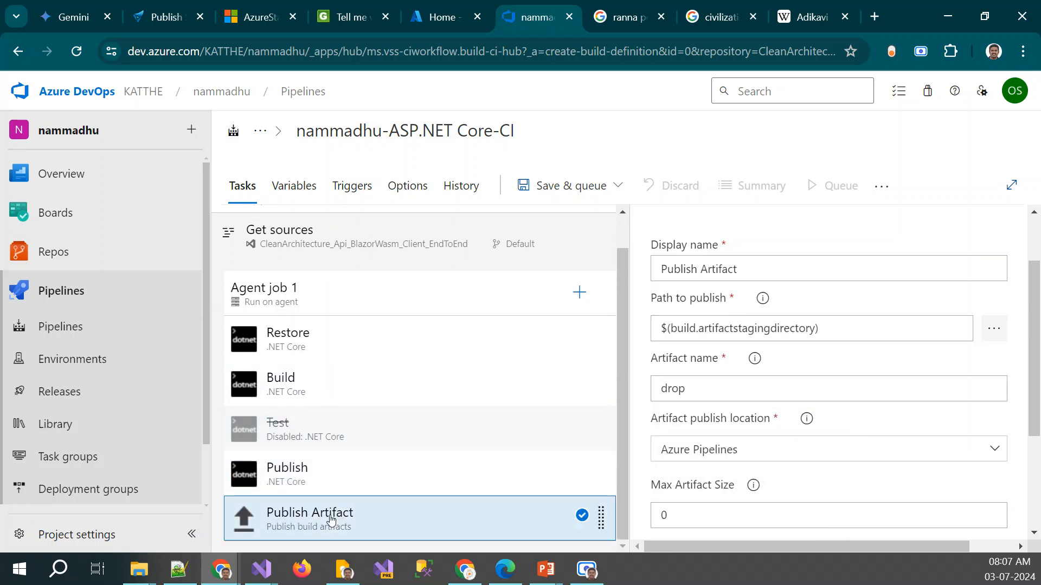
{"action": "scroll", "coordinate": [870, 394], "scroll_direction": "down", "scroll_amount": 2}
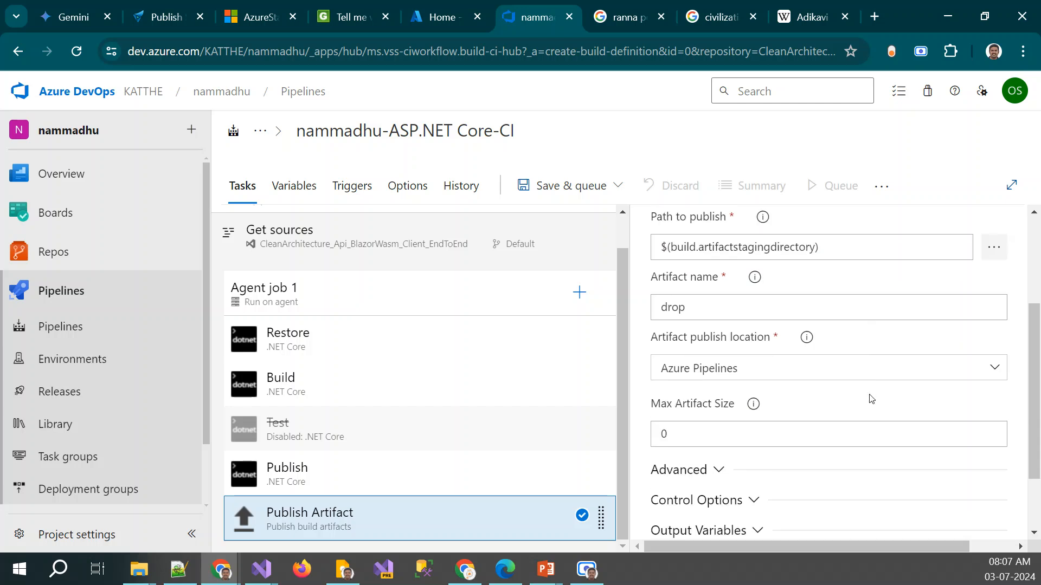
{"action": "scroll", "coordinate": [870, 400], "scroll_direction": "down", "scroll_amount": 2}
{"action": "left_click", "coordinate": [696, 386]}
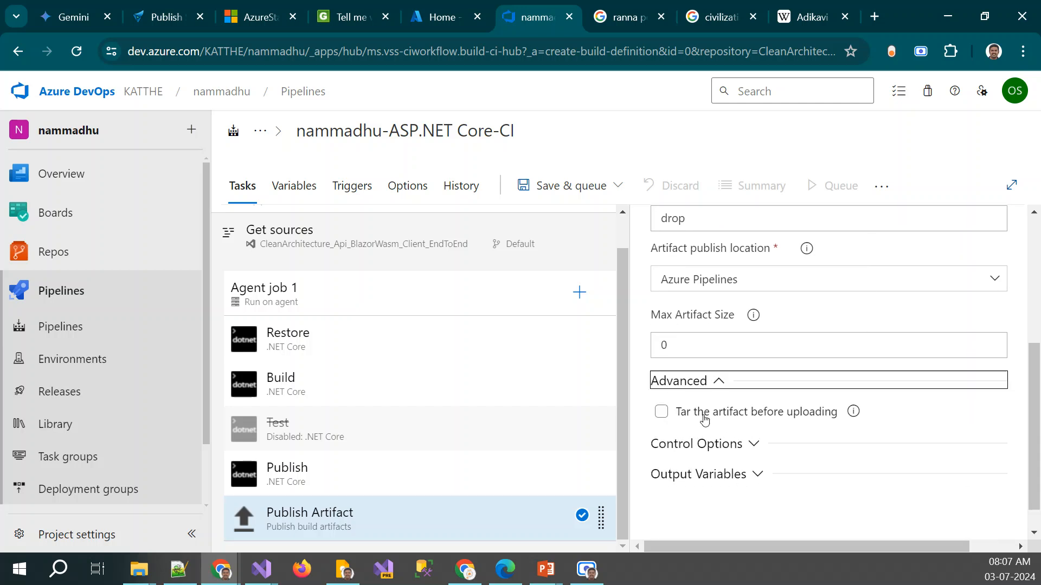
{"action": "left_click", "coordinate": [725, 455]}
{"action": "scroll", "coordinate": [658, 481], "scroll_direction": "down", "scroll_amount": 3}
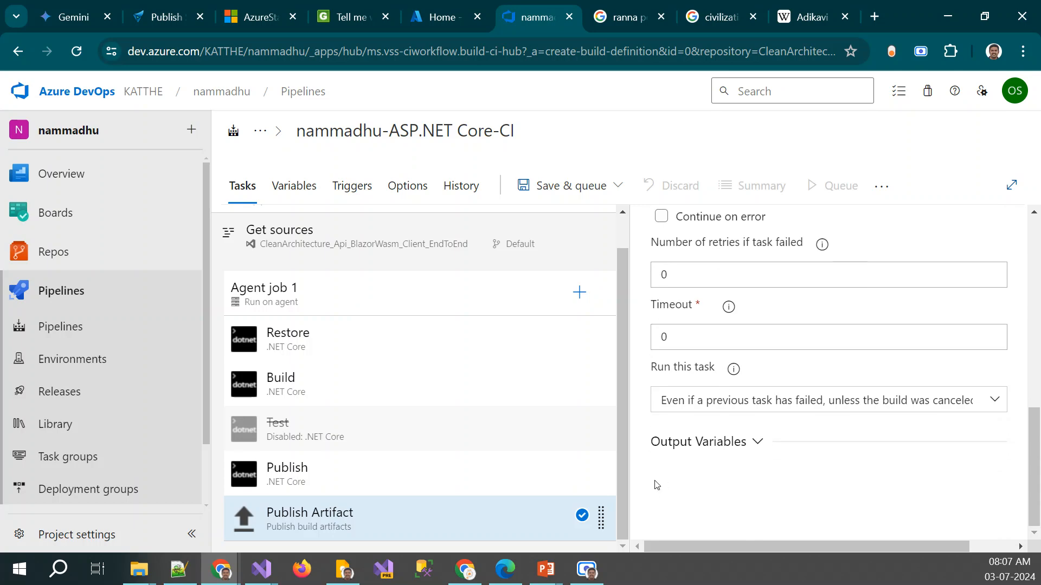
{"action": "left_click", "coordinate": [704, 446]}
{"action": "scroll", "coordinate": [850, 437], "scroll_direction": "up", "scroll_amount": 8}
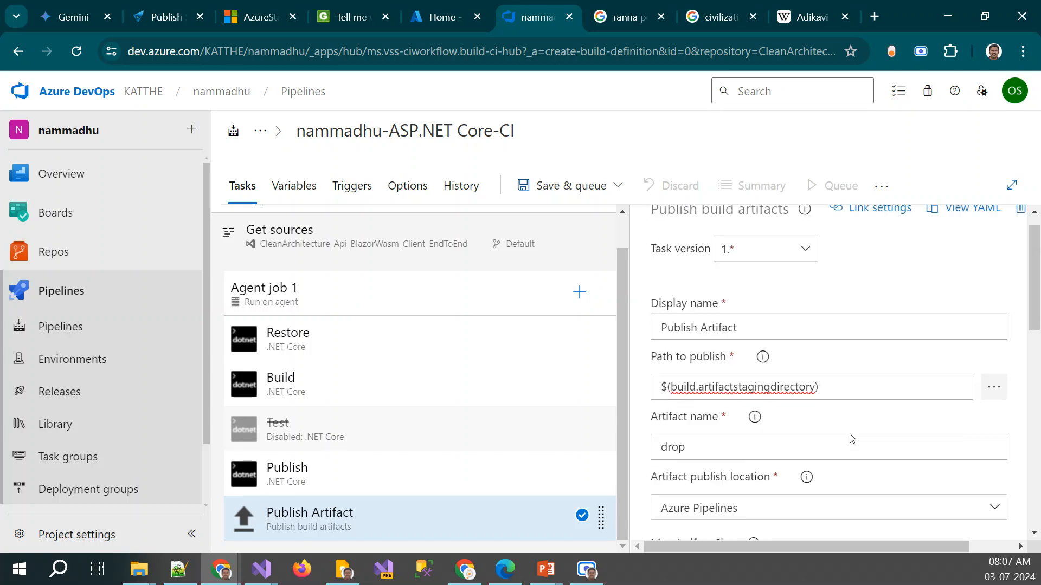
{"action": "left_click", "coordinate": [315, 302]}
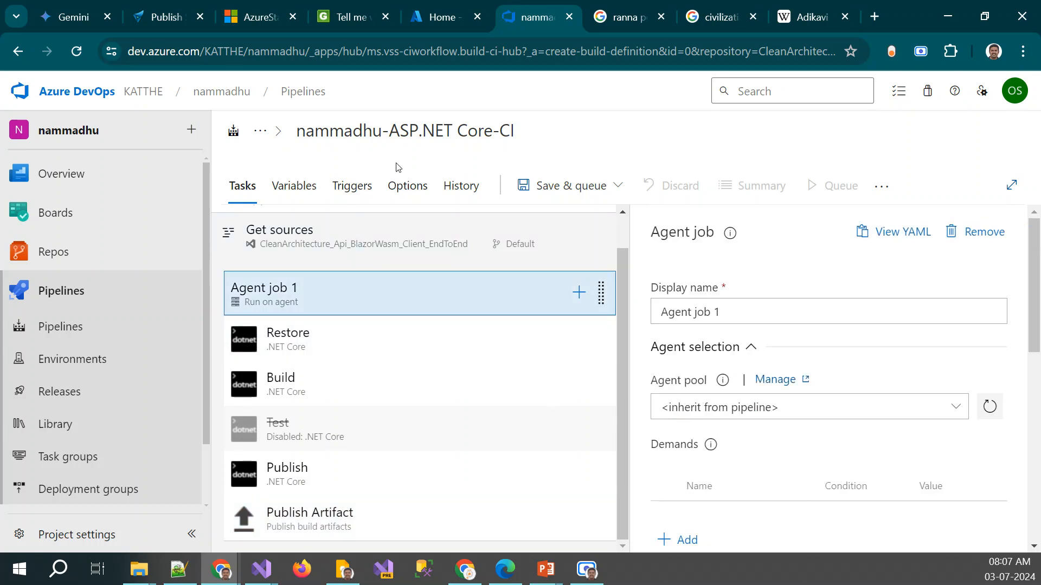
Rename the pipeline as MyTown-CI-Default
{"action": "left_click", "coordinate": [524, 131]}
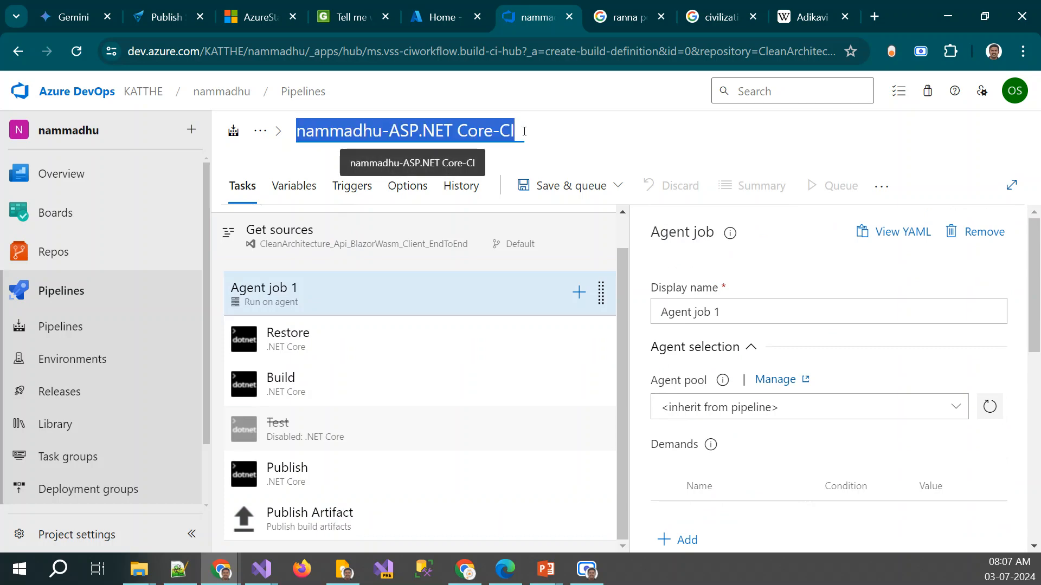
{"action": "key", "text": "alt+Tab"}
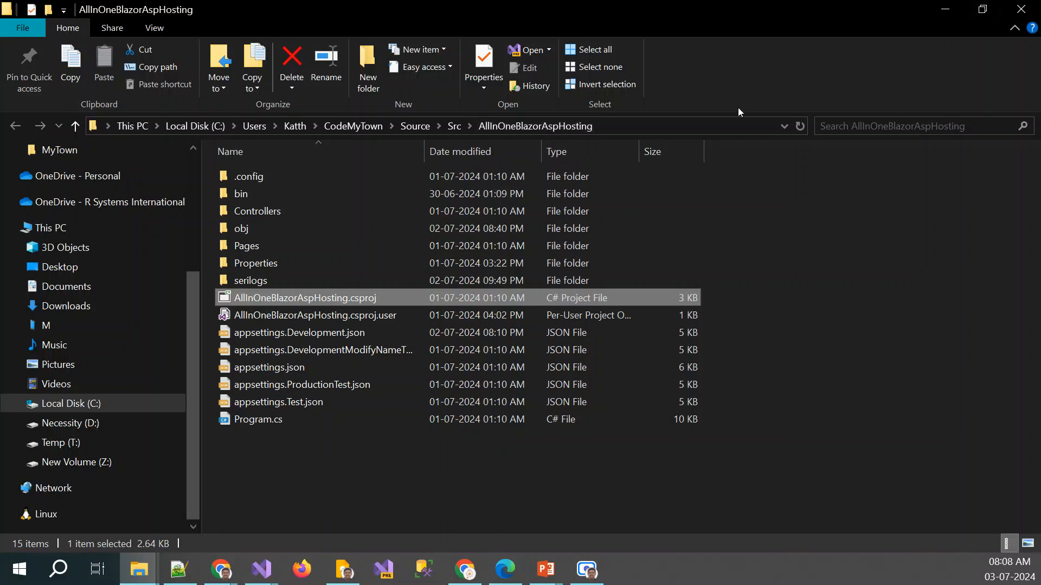
{"action": "left_click", "coordinate": [943, 9]}
{"action": "type", "text": "M"}
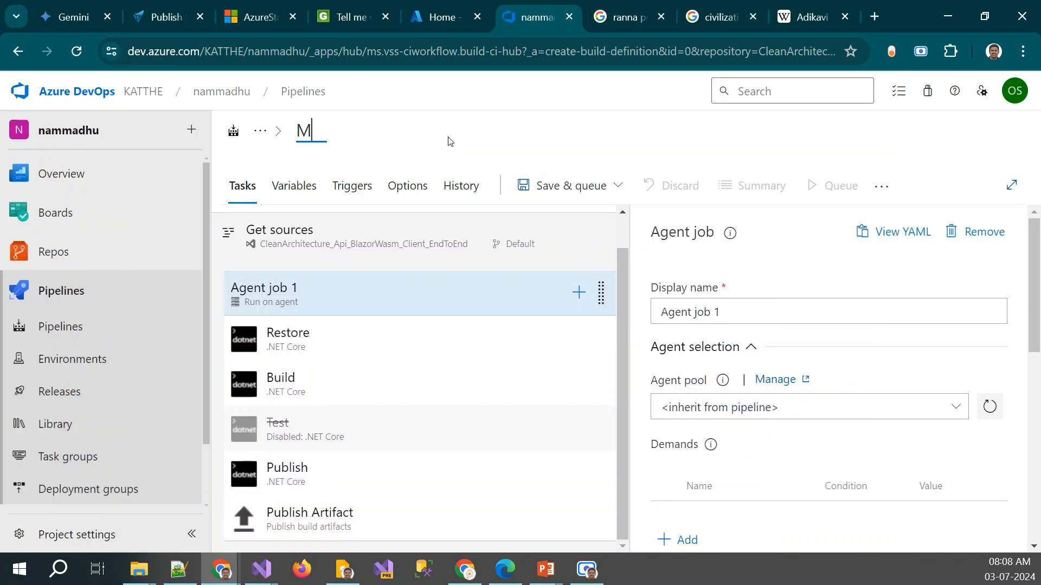
{"action": "type", "text": "yTownCl"}
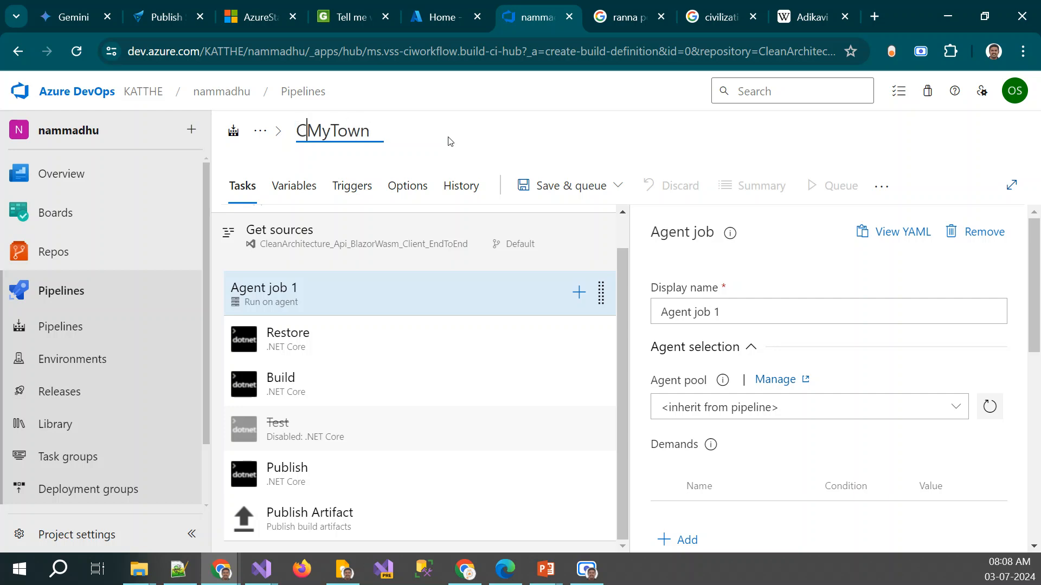
{"action": "key", "text": "BackSpace"}
{"action": "key", "text": "BackSpace"}
{"action": "key", "text": "End"}
{"action": "type", "text": "-CI"}
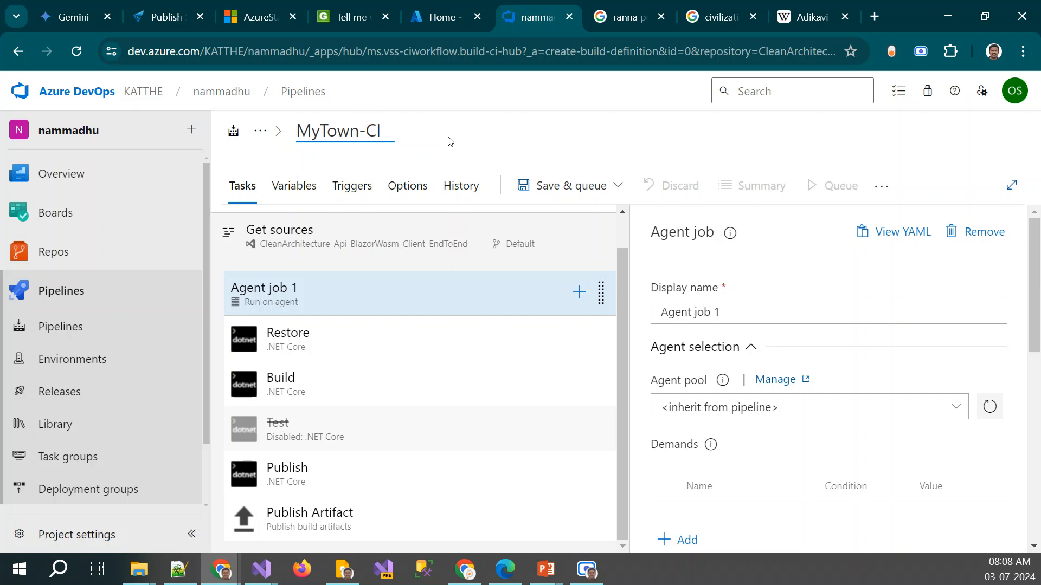
{"action": "type", "text": "-Default"}
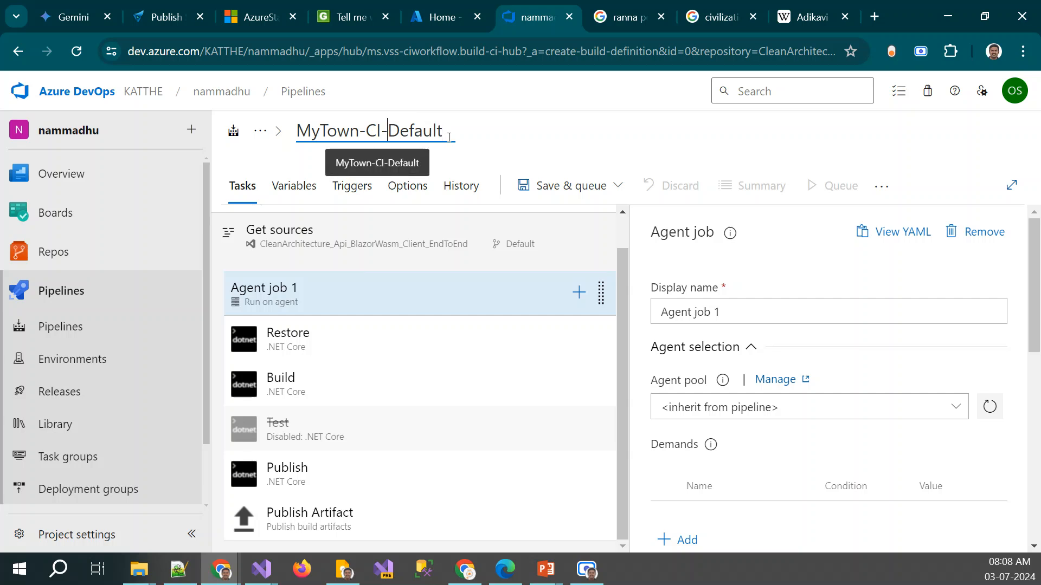
{"action": "type", "text": "-AspnetCore"}
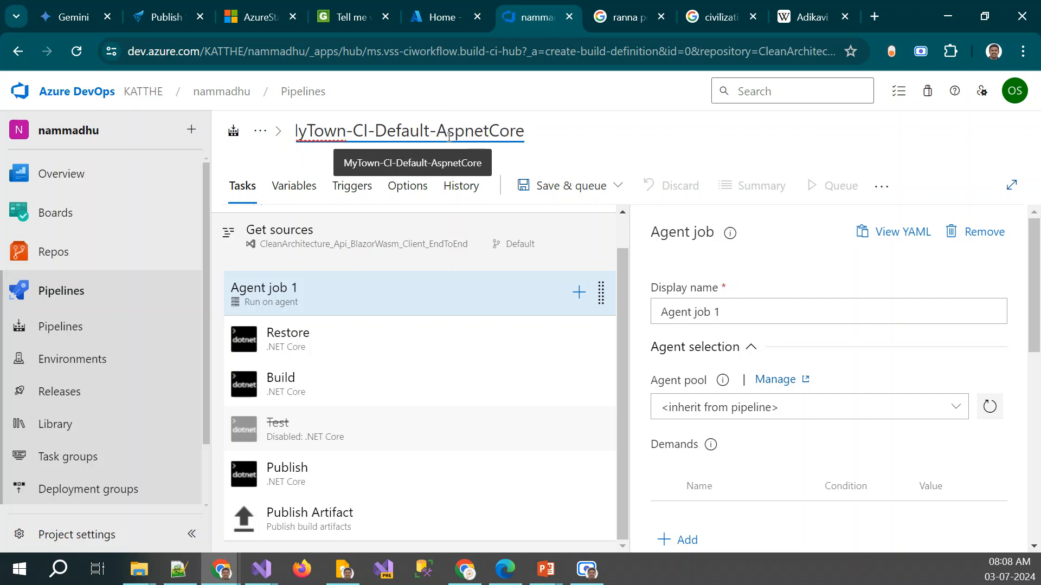
Extend the pipeline's name to MyTown-CI-Default-BlazorHostedAspnetCore
{"action": "key", "text": "ctrl+Left"}
{"action": "type", "text": "BlazorHo"}
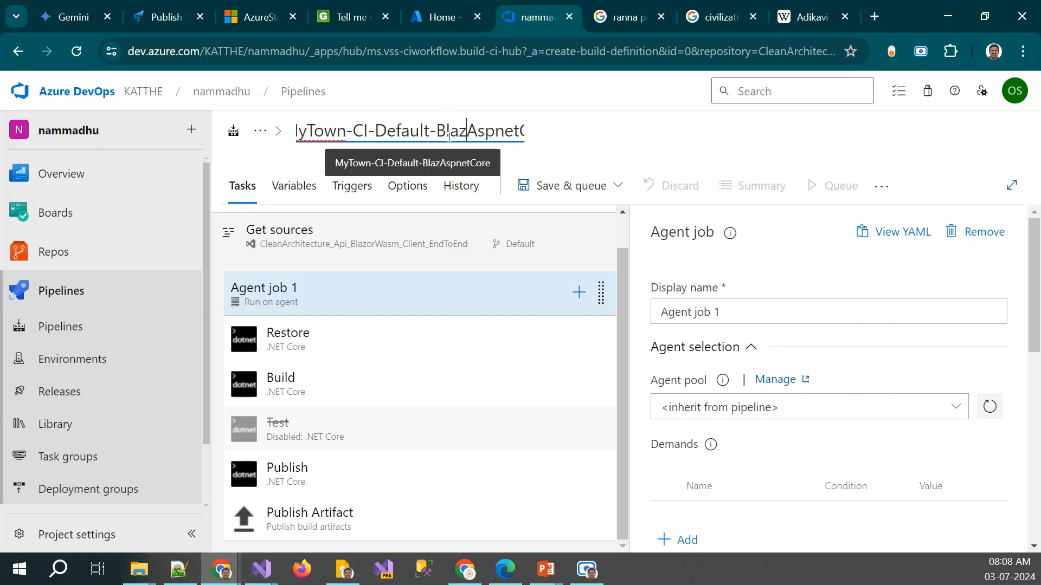
{"action": "type", "text": "sted"}
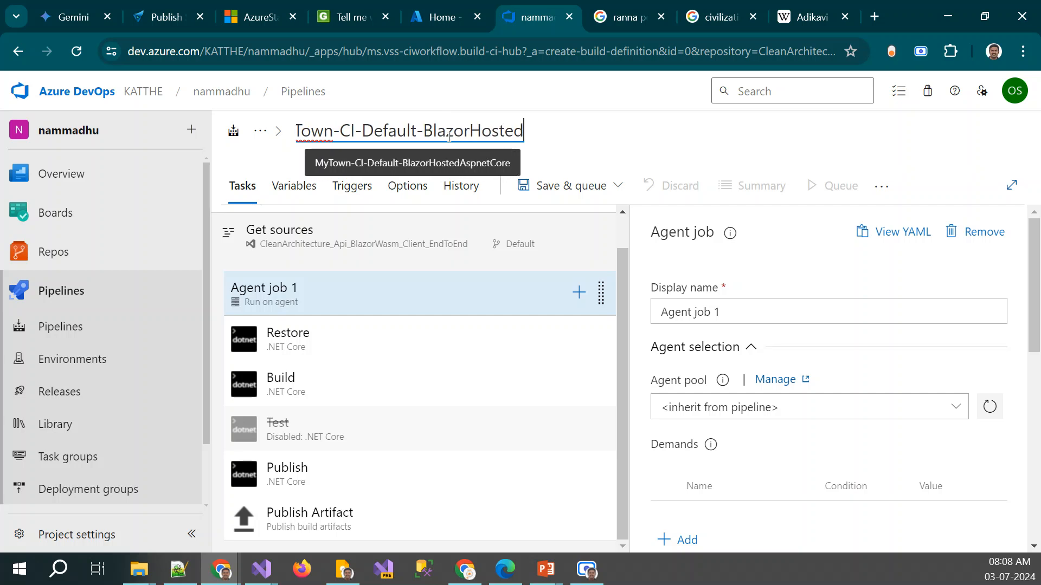
{"action": "key", "text": "Right"}
{"action": "key", "text": "Right"}
{"action": "key", "text": "Right"}
{"action": "key", "text": "Right"}
{"action": "key", "text": "Right"}
{"action": "key", "text": "Right"}
{"action": "key", "text": "Right"}
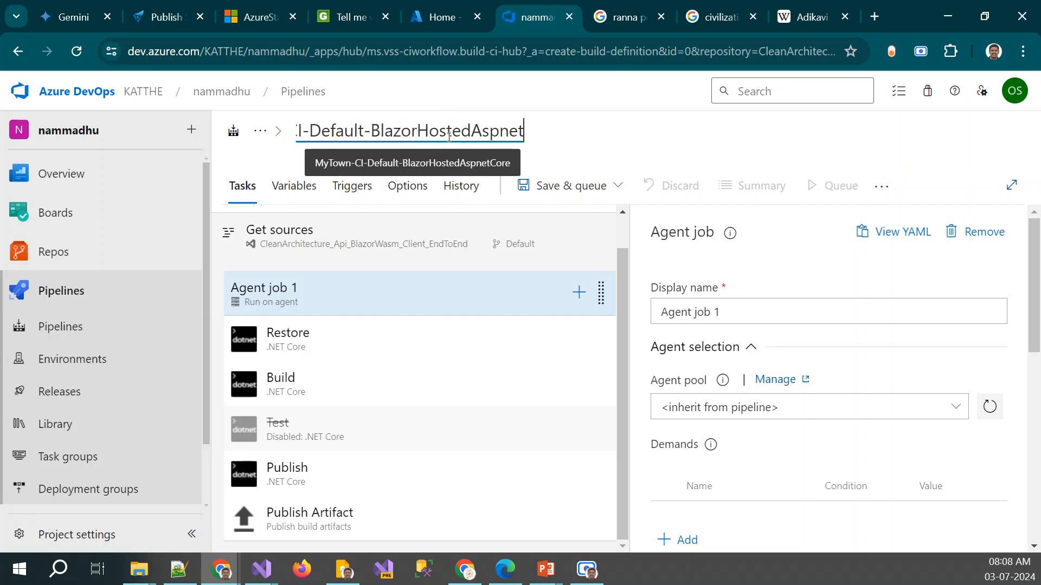
{"action": "key", "text": "Right"}
{"action": "key", "text": "Right"}
Copy the full pipeline name onto a new line at the end of the Notepad++ notes and return to the browser
{"action": "key", "text": "ctrl+a"}
{"action": "key", "text": "ctrl+c"}
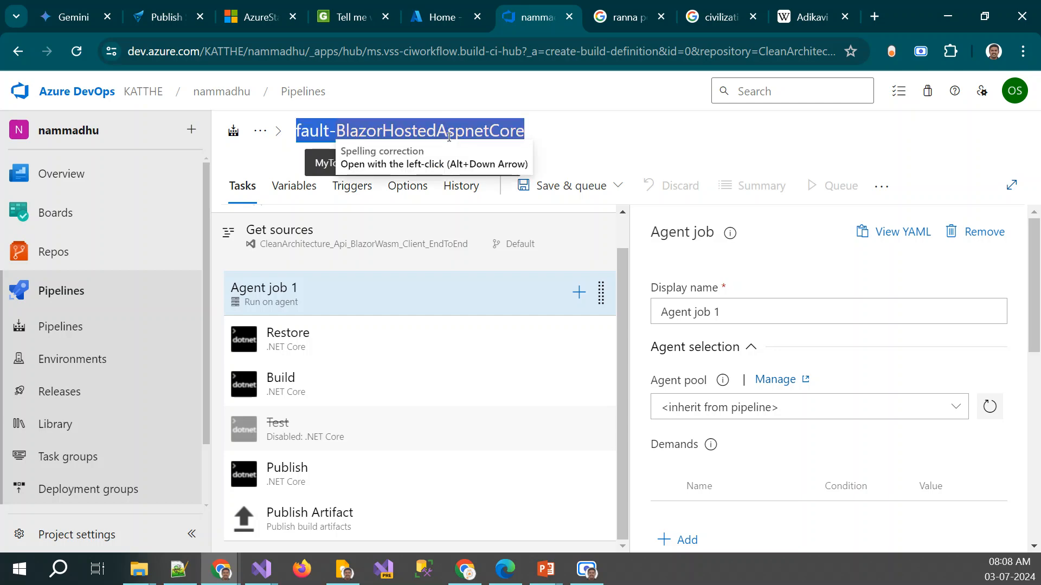
{"action": "key", "text": "alt+Tab"}
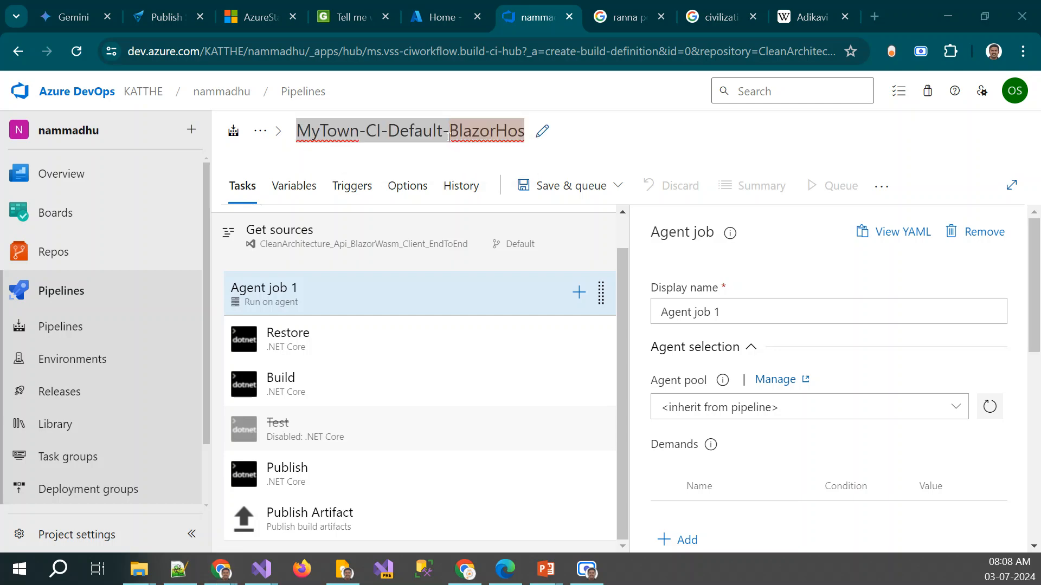
{"action": "key", "text": "Down"}
{"action": "key", "text": "End"}
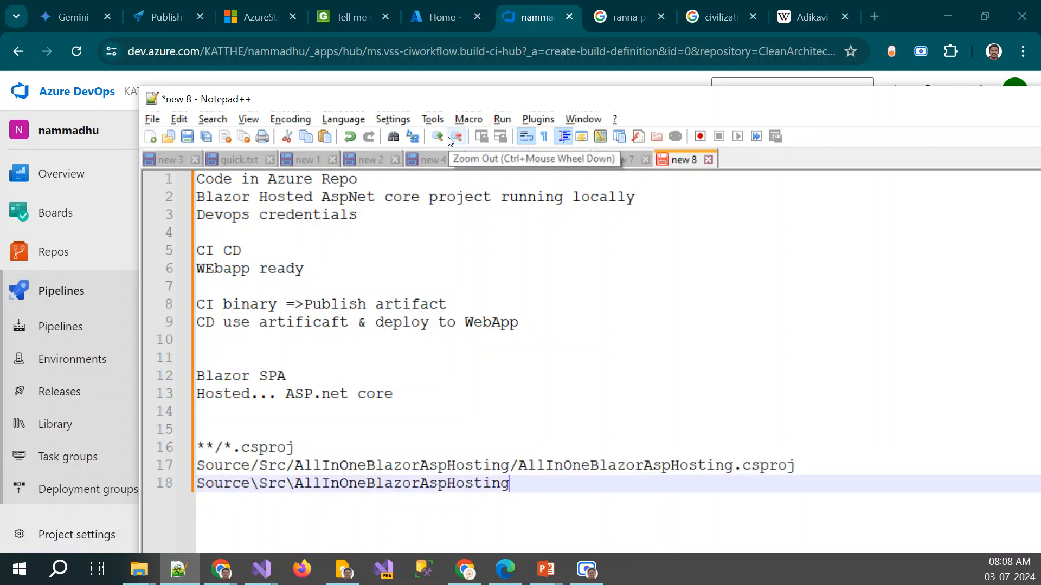
{"action": "key", "text": "Return"}
{"action": "key", "text": "Return"}
{"action": "key", "text": "ctrl+v"}
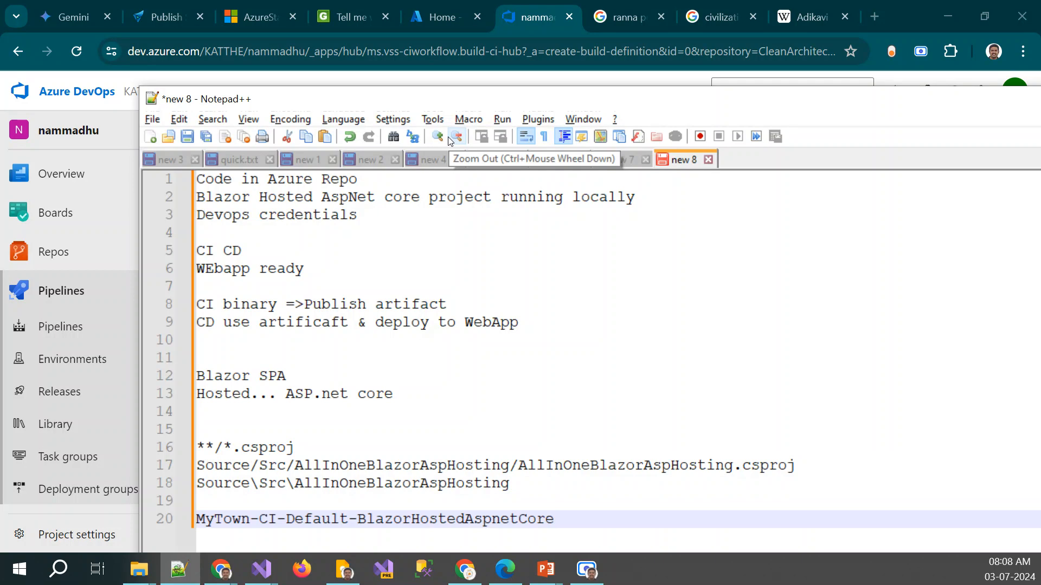
{"action": "key", "text": "alt+Tab"}
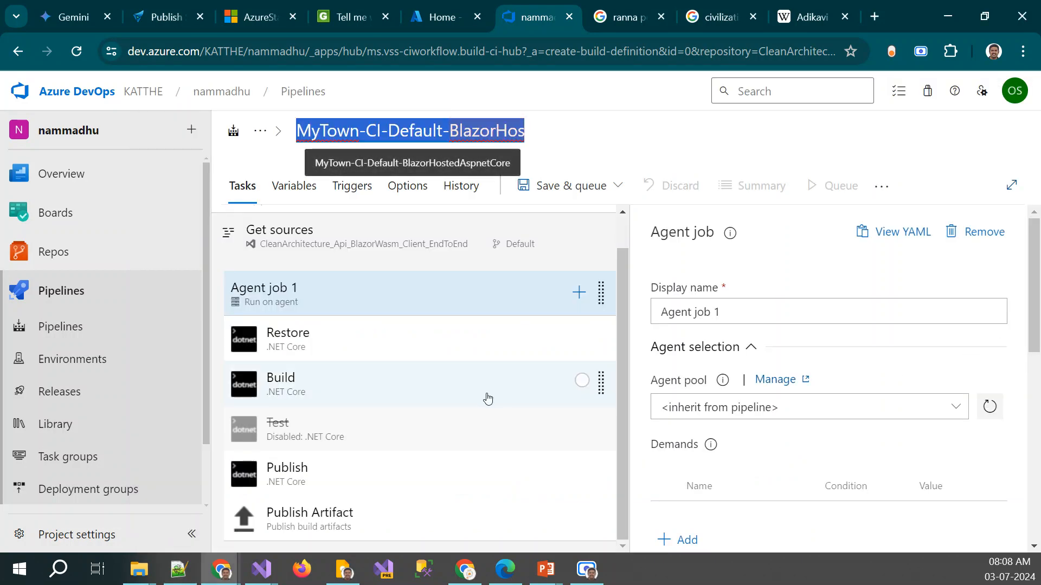
Check the pipeline's triggers and variables, and save and run it with system diagnostics enabled
{"action": "scroll", "coordinate": [488, 399], "scroll_direction": "up", "scroll_amount": 1}
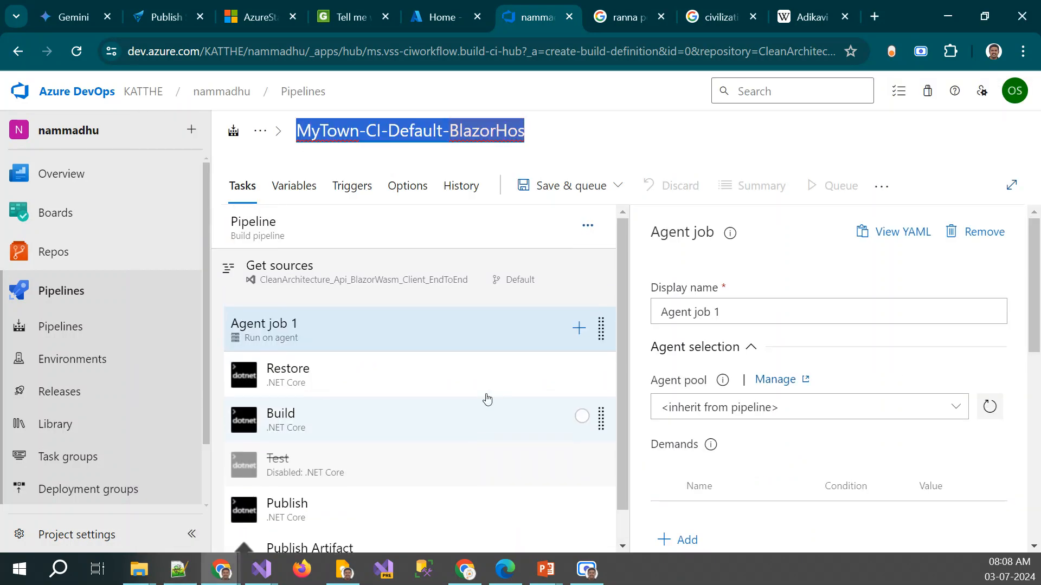
{"action": "left_click", "coordinate": [606, 189]}
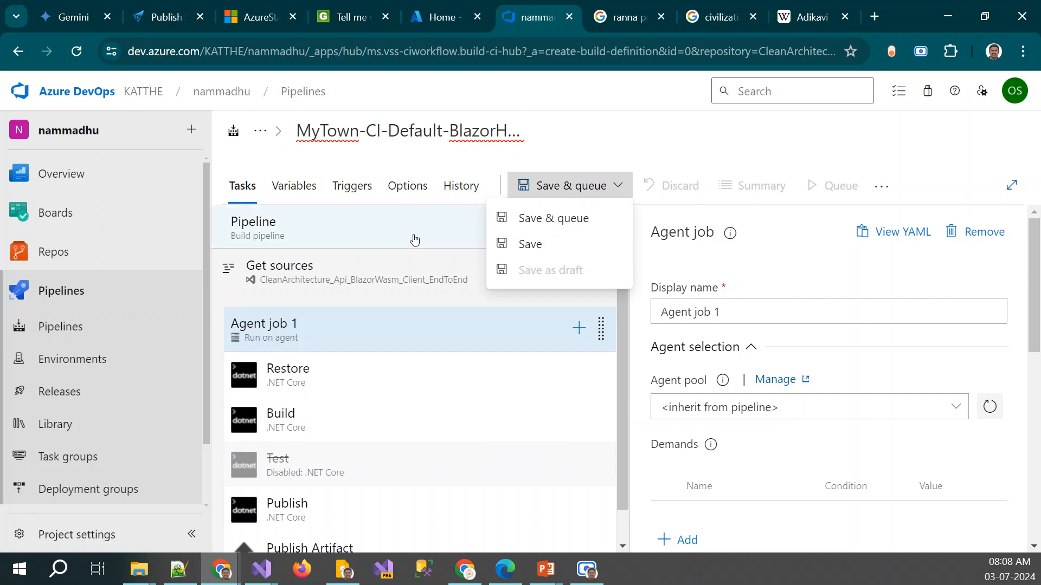
{"action": "left_click", "coordinate": [354, 193]}
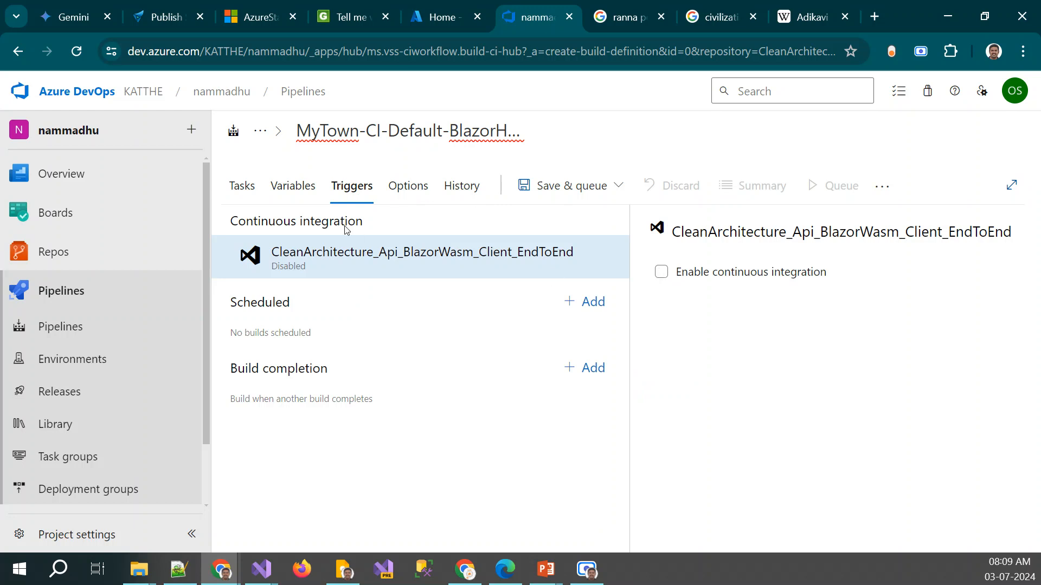
{"action": "left_click", "coordinate": [291, 183]}
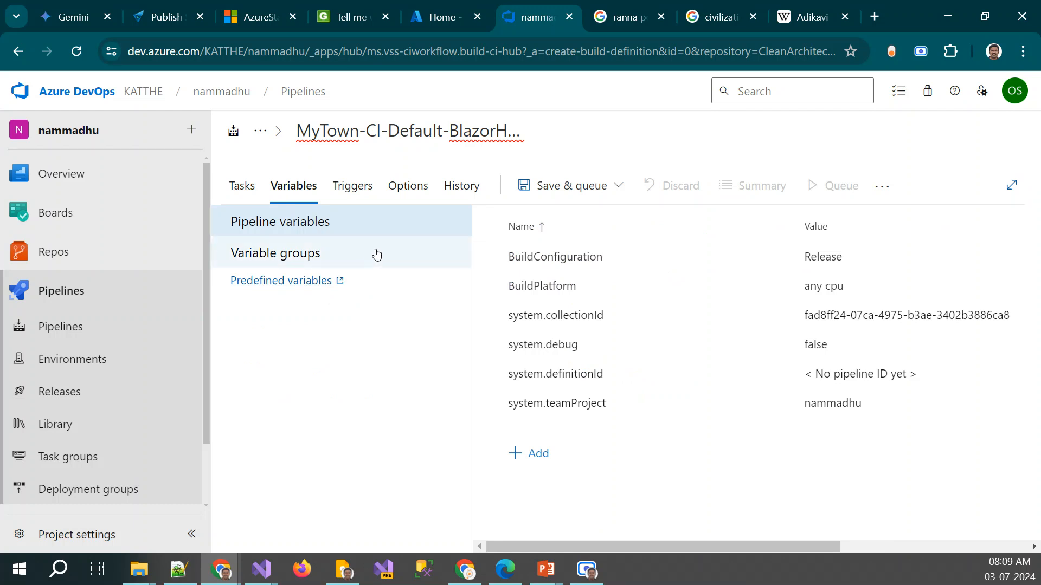
{"action": "left_click", "coordinate": [599, 193]}
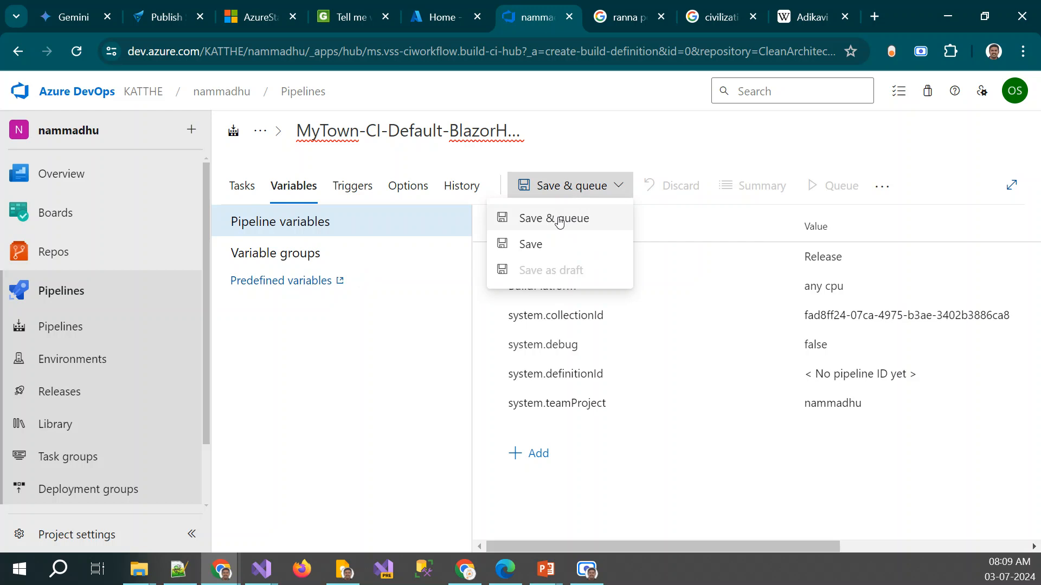
{"action": "left_click", "coordinate": [559, 219]}
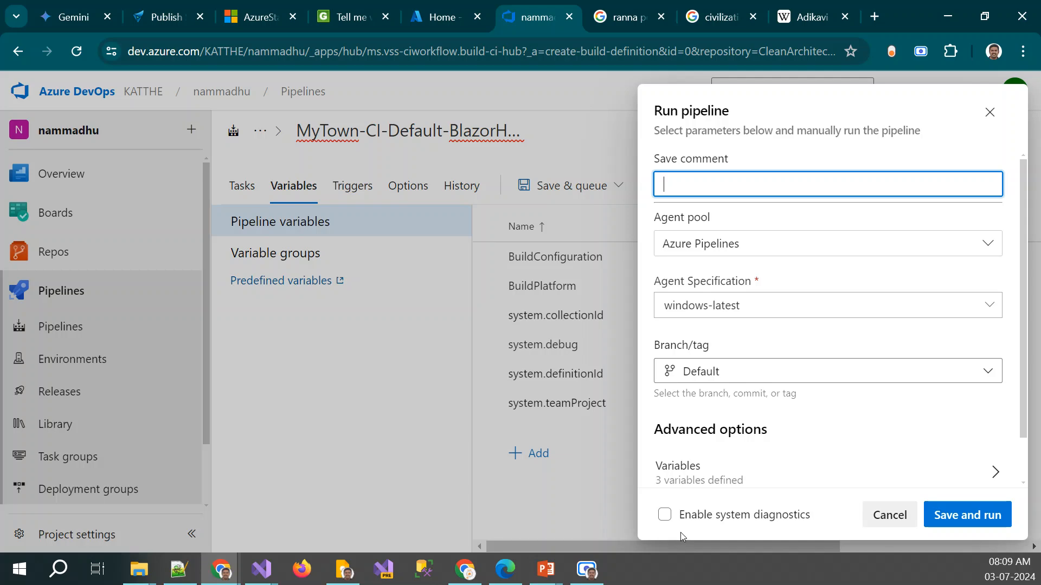
{"action": "left_click", "coordinate": [664, 516]}
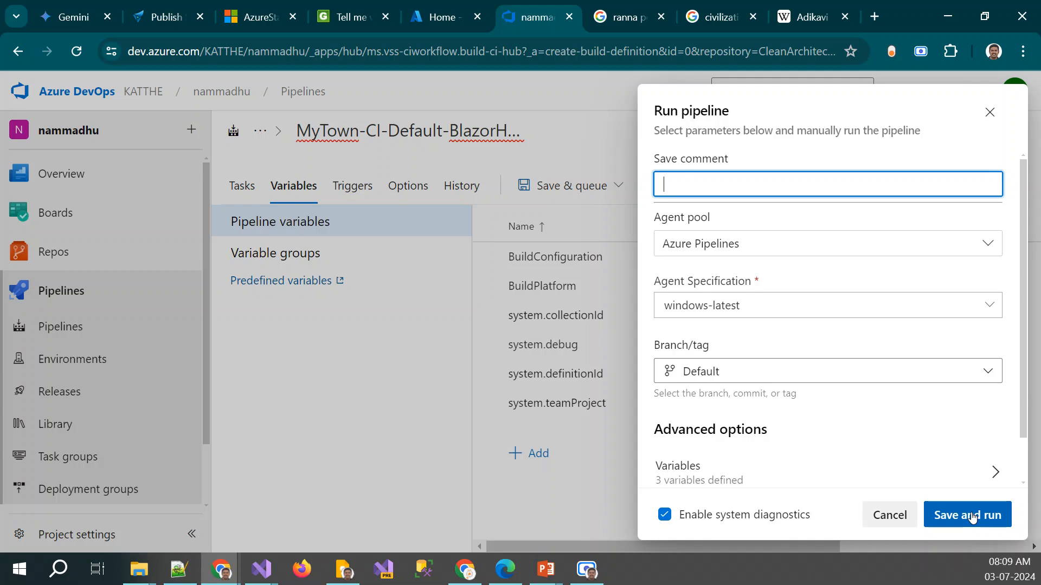
{"action": "left_click", "coordinate": [972, 517]}
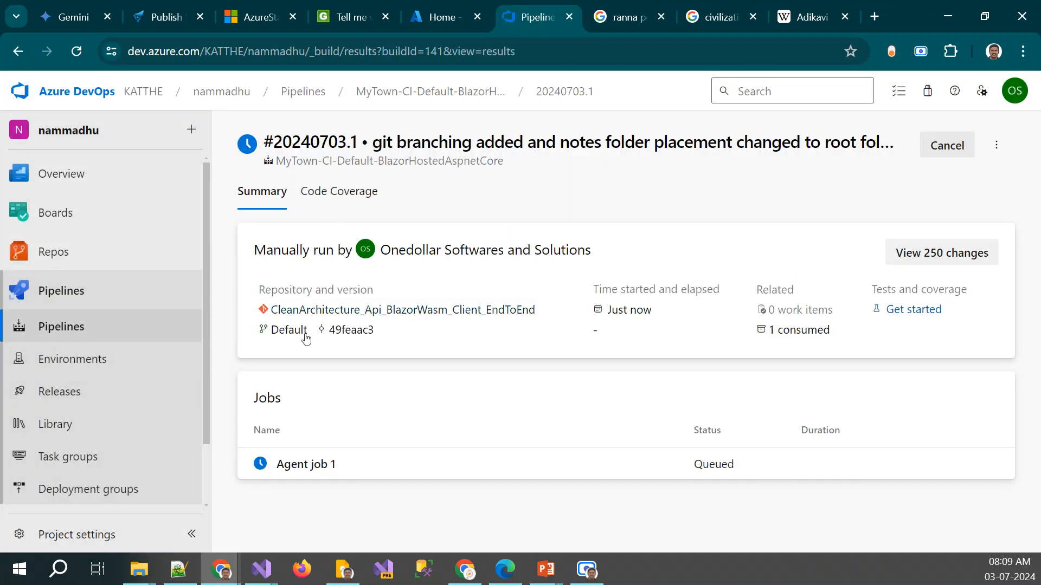
Inspect the Publish task of the existing town1nammadhu-ASP.NET Core-CI pipeline and the CI/CD artifact lines in the Notepad++ notes
{"action": "left_click", "coordinate": [74, 328]}
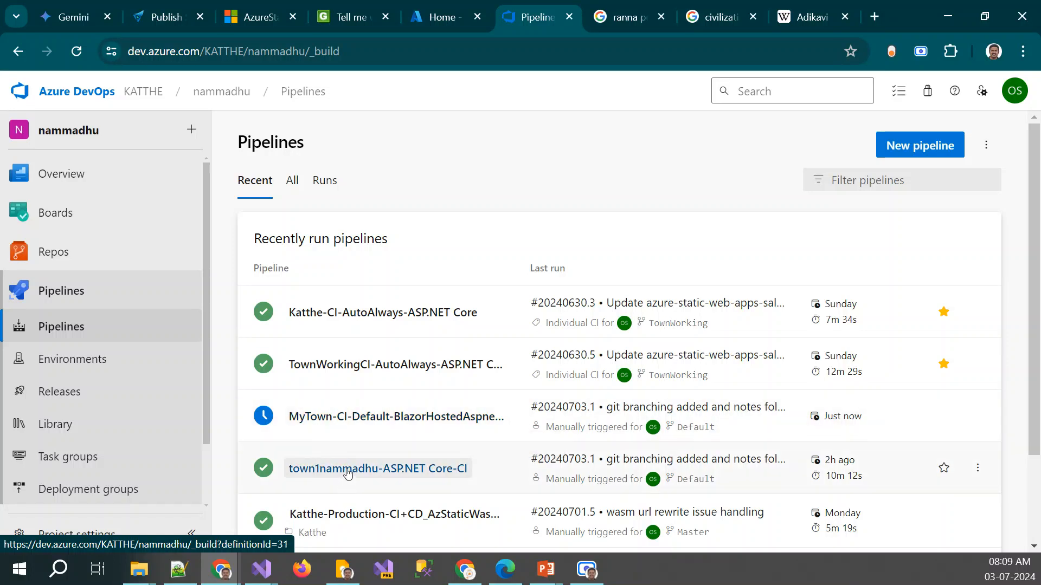
{"action": "left_click", "coordinate": [347, 469]}
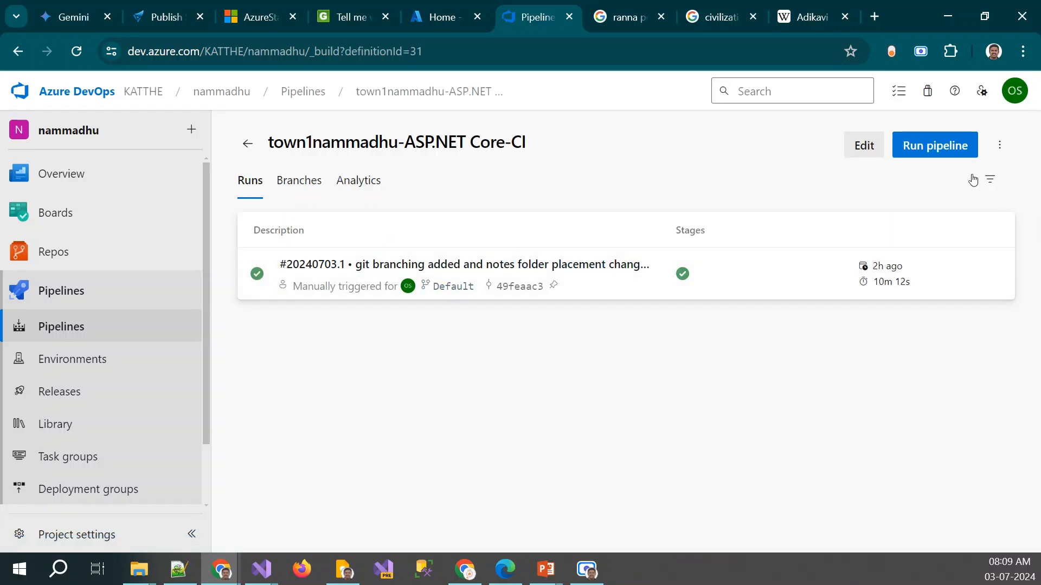
{"action": "left_click", "coordinate": [874, 146]}
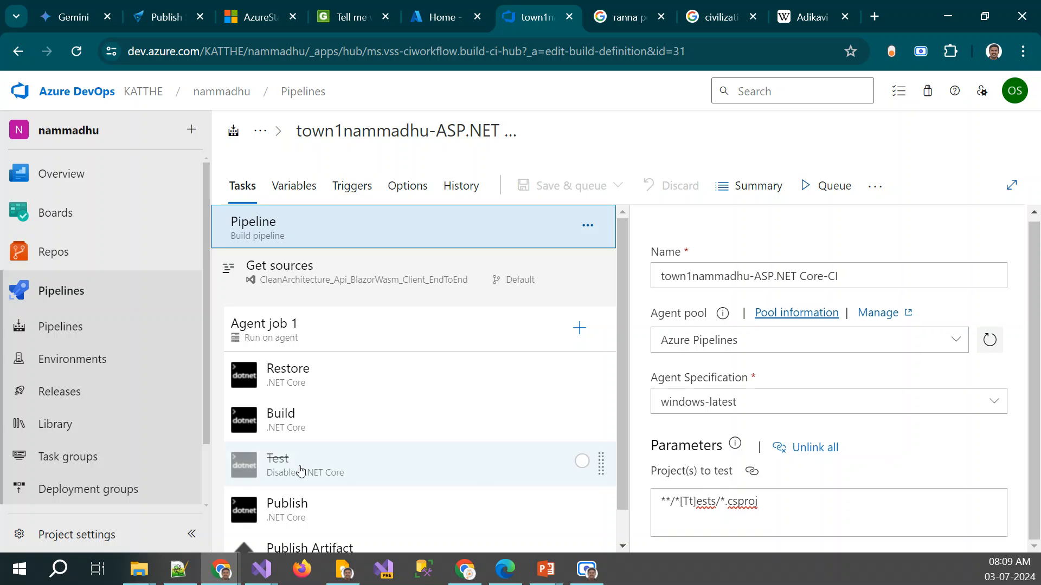
{"action": "left_click", "coordinate": [325, 528]}
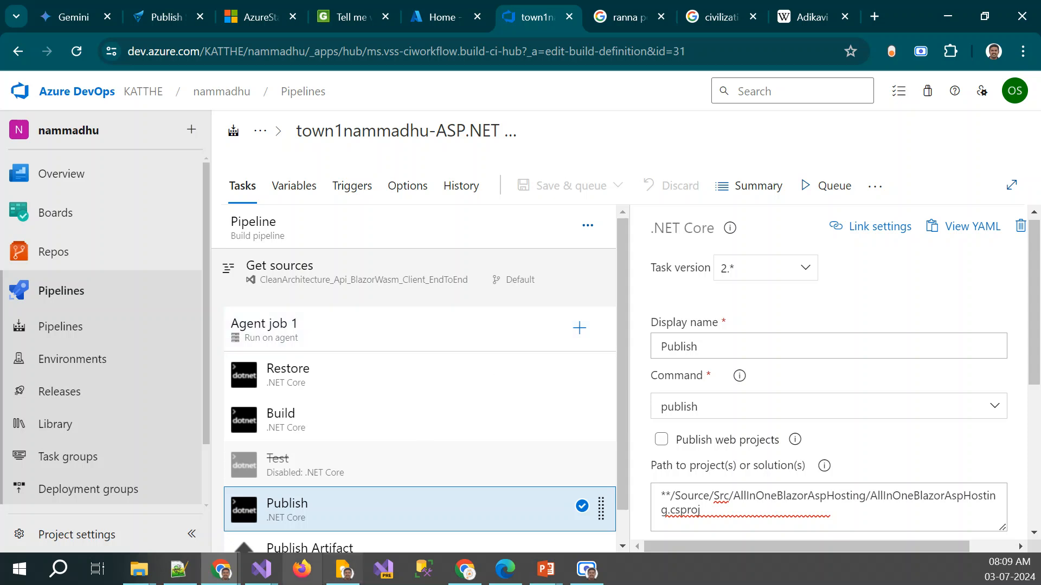
{"action": "left_click", "coordinate": [179, 569]}
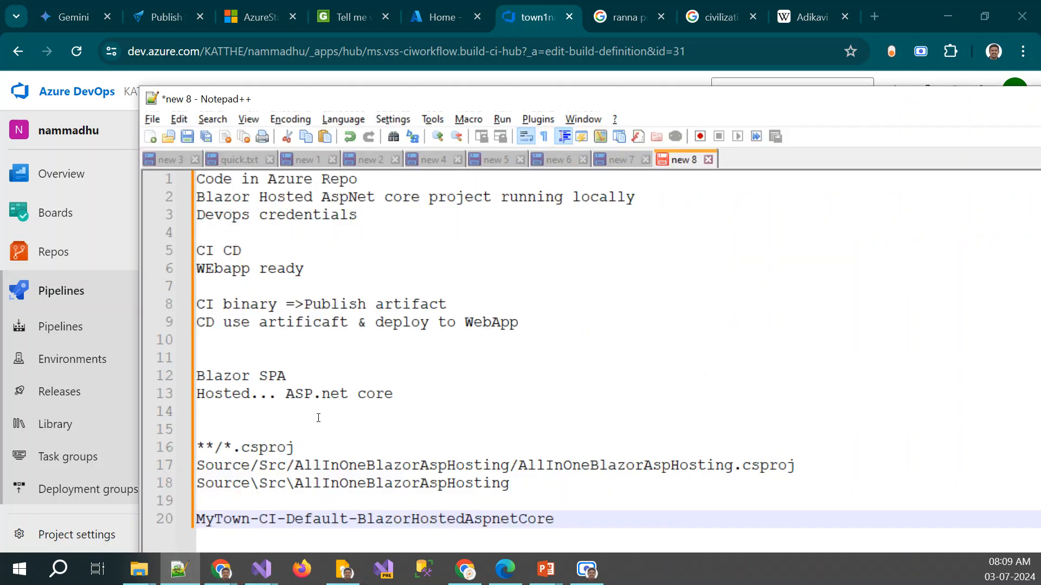
{"action": "left_click_drag", "start_coordinate": [450, 303], "coordinate": [206, 304]}
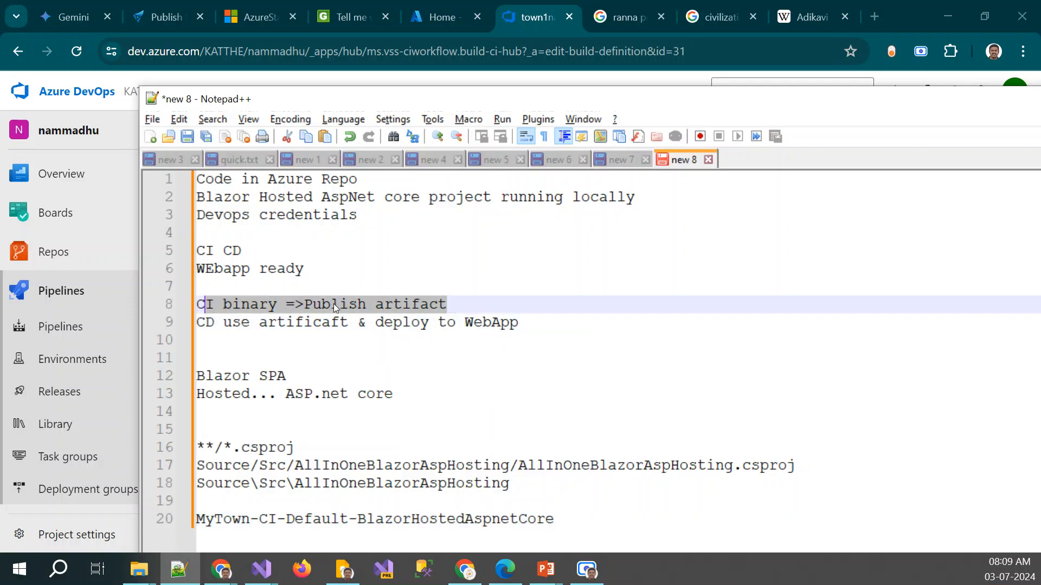
{"action": "double_click", "coordinate": [287, 323]}
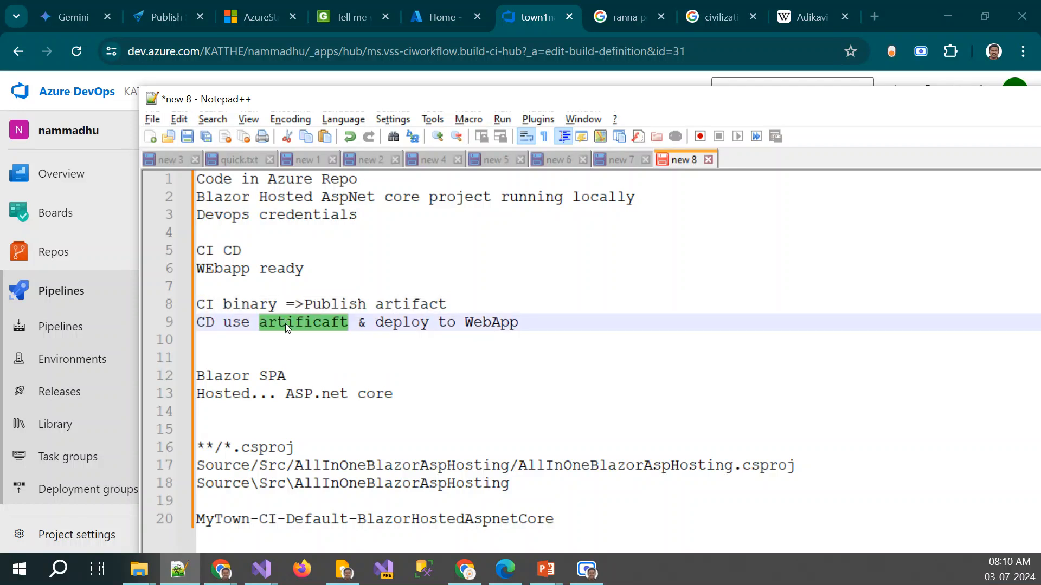
{"action": "left_click", "coordinate": [528, 15]}
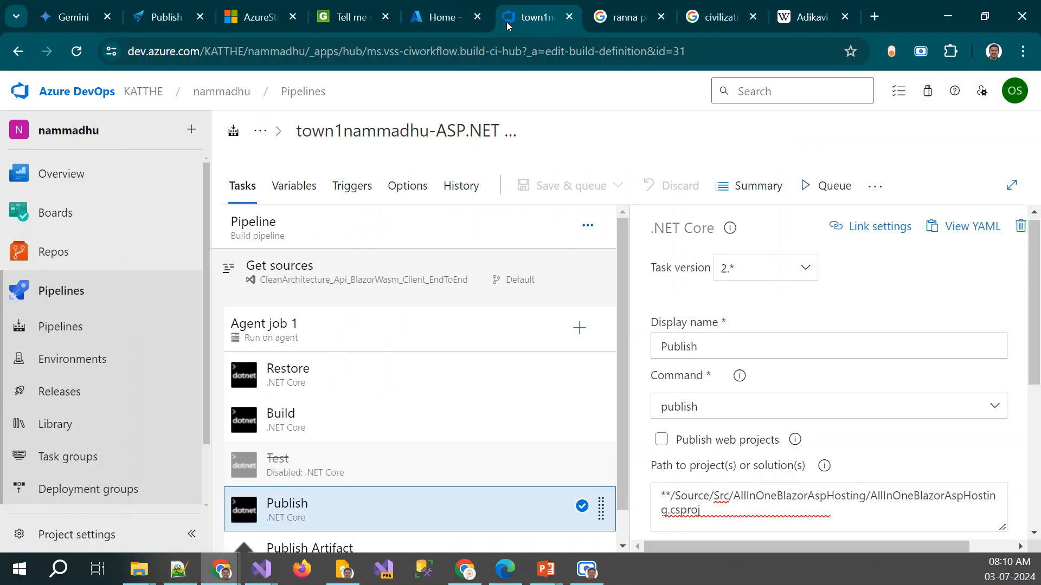
Look over the existing release pipelines and the run history of town1nammadhu-ASP.NET Core-CI
{"action": "left_click", "coordinate": [111, 386]}
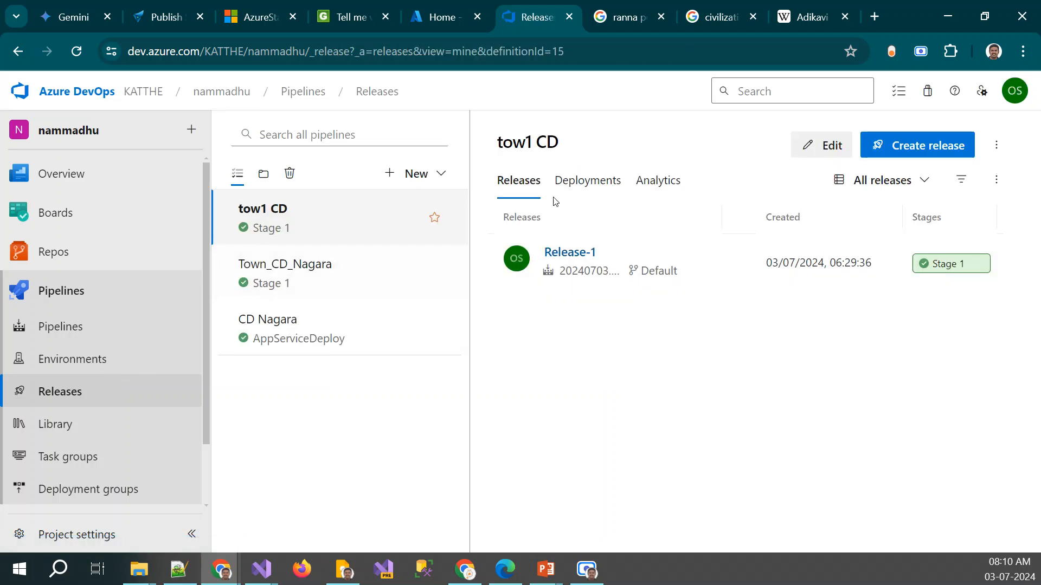
{"action": "left_click", "coordinate": [68, 324]}
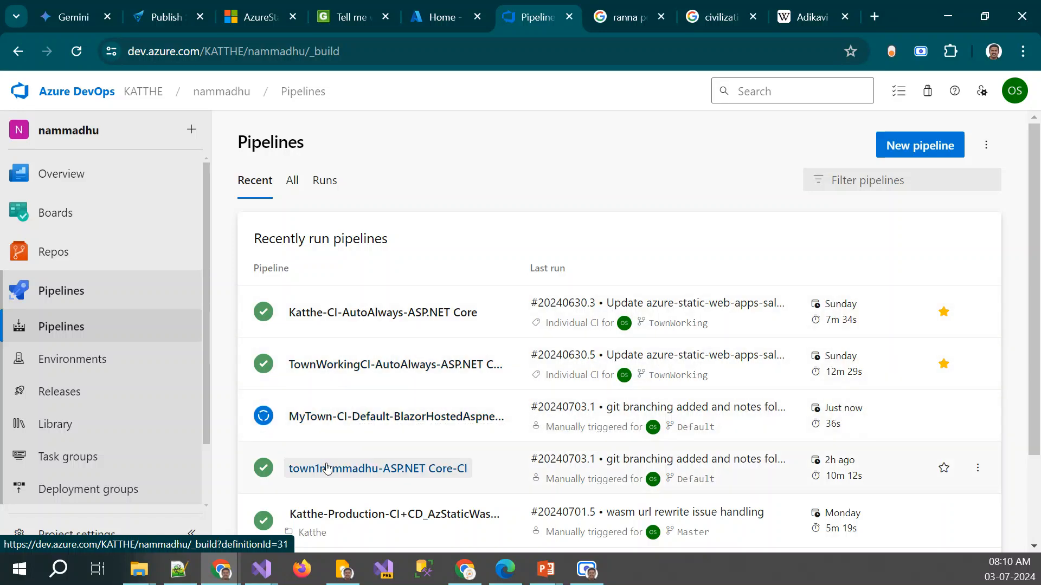
{"action": "left_click", "coordinate": [367, 470]}
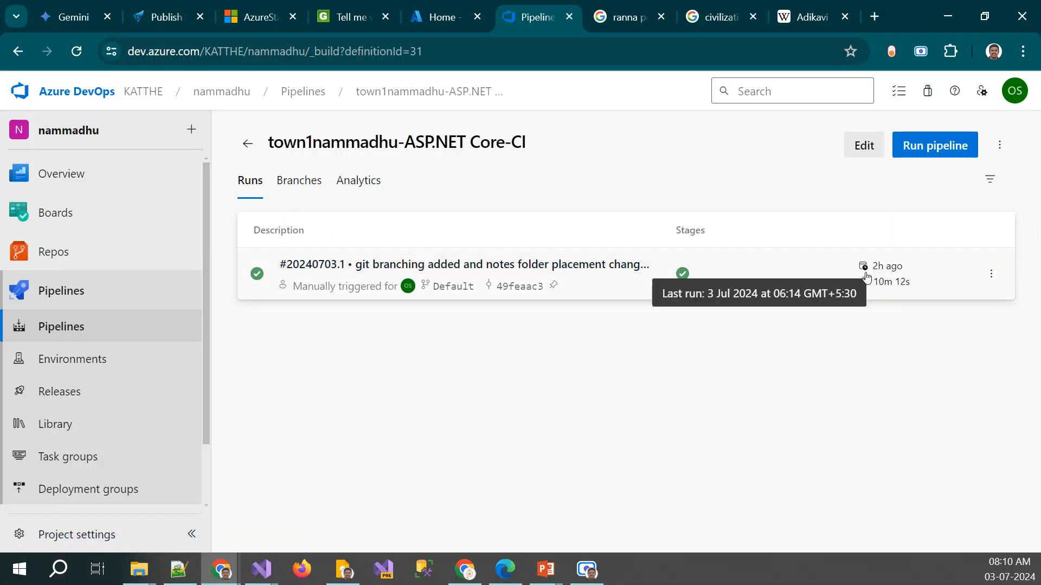
Create a new release pipeline with the Azure App Service deployment template applied to its first stage
{"action": "left_click", "coordinate": [77, 395]}
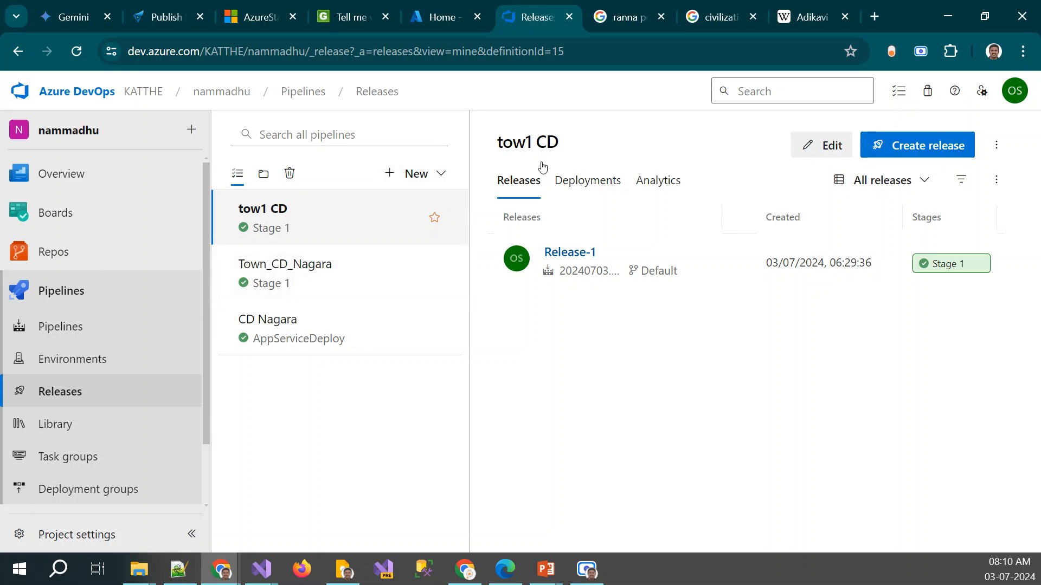
{"action": "left_click", "coordinate": [427, 178]}
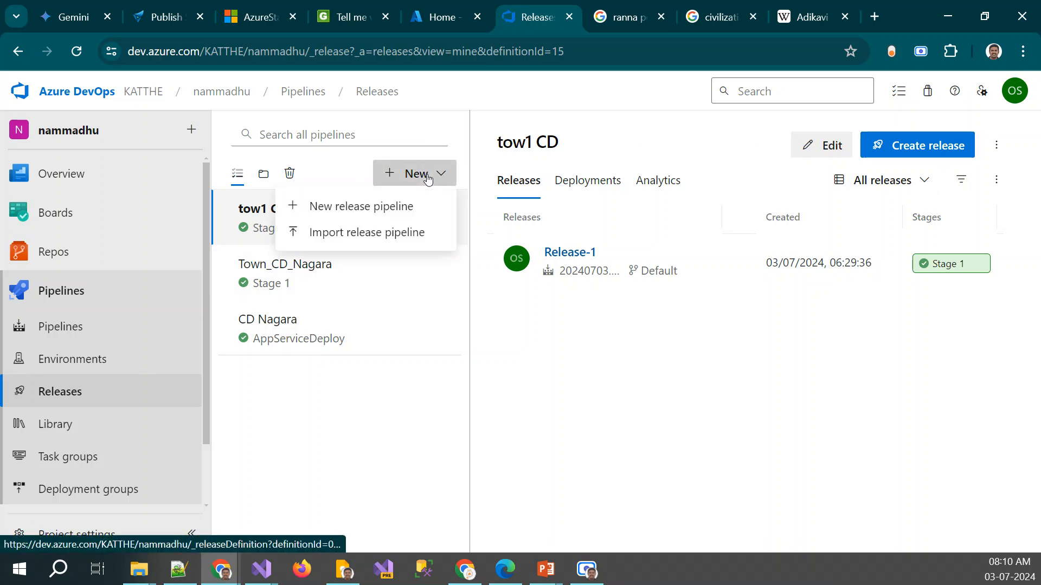
{"action": "left_click", "coordinate": [408, 210]}
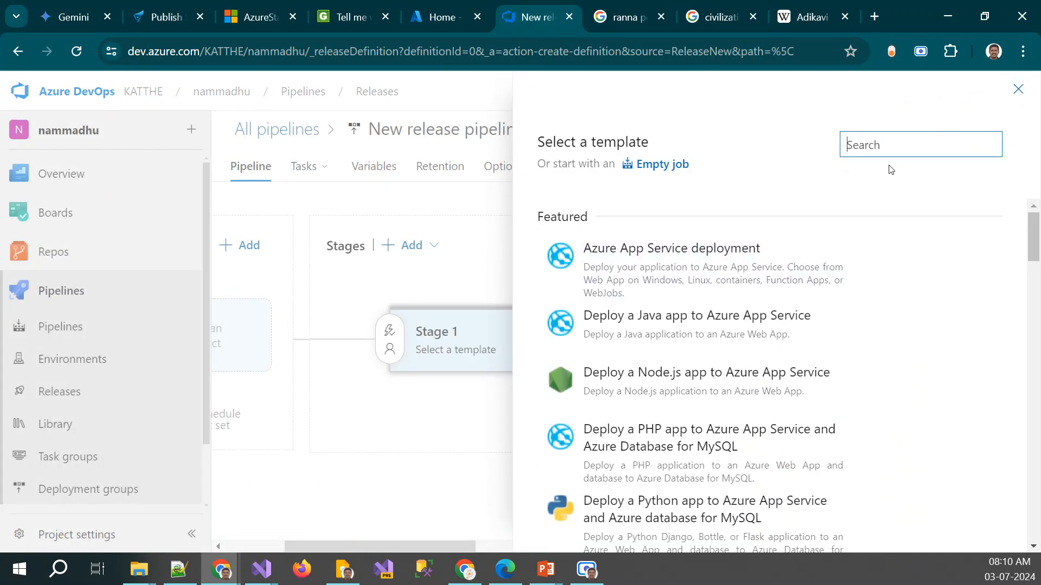
{"action": "mouse_move", "coordinate": [699, 254]}
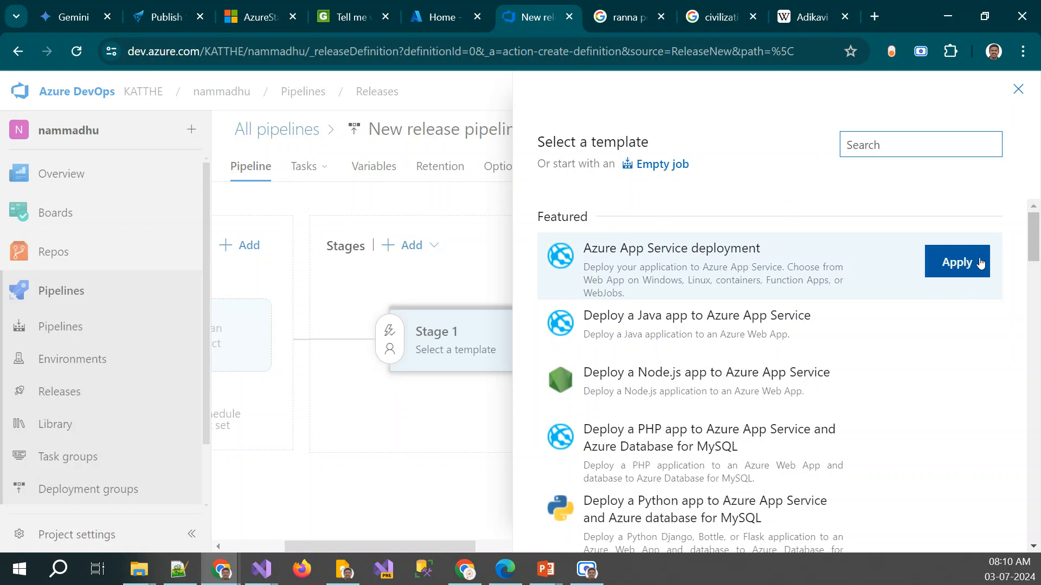
{"action": "left_click", "coordinate": [977, 262]}
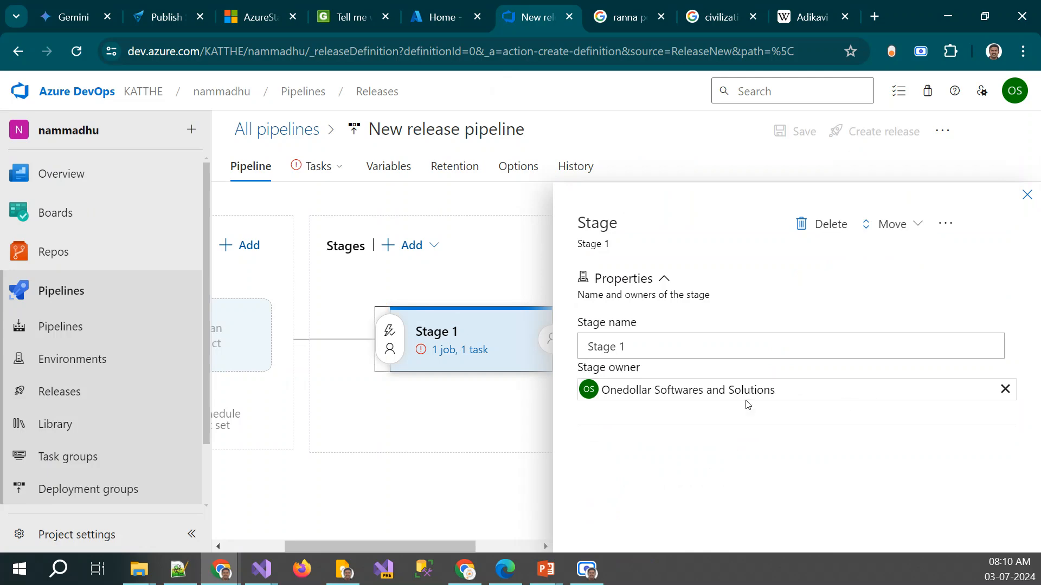
Rename the release pipeline's first stage as Test
{"action": "left_click", "coordinate": [664, 341]}
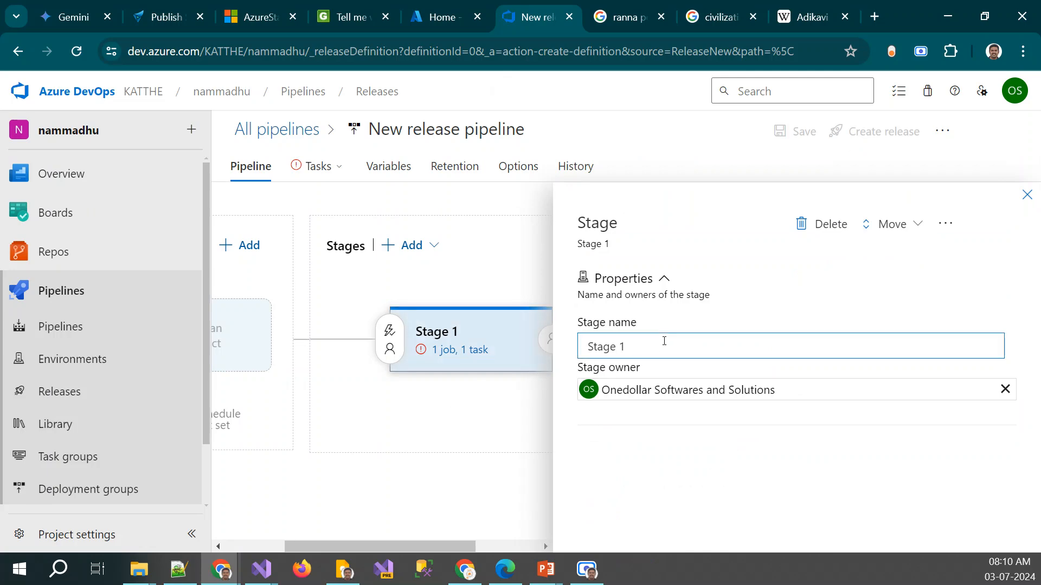
{"action": "key", "text": "ctrl+a"}
{"action": "type", "text": "Prod"}
{"action": "key", "text": "BackSpace"}
{"action": "key", "text": "BackSpace"}
{"action": "key", "text": "BackSpace"}
{"action": "key", "text": "BackSpace"}
{"action": "type", "text": "Test"}
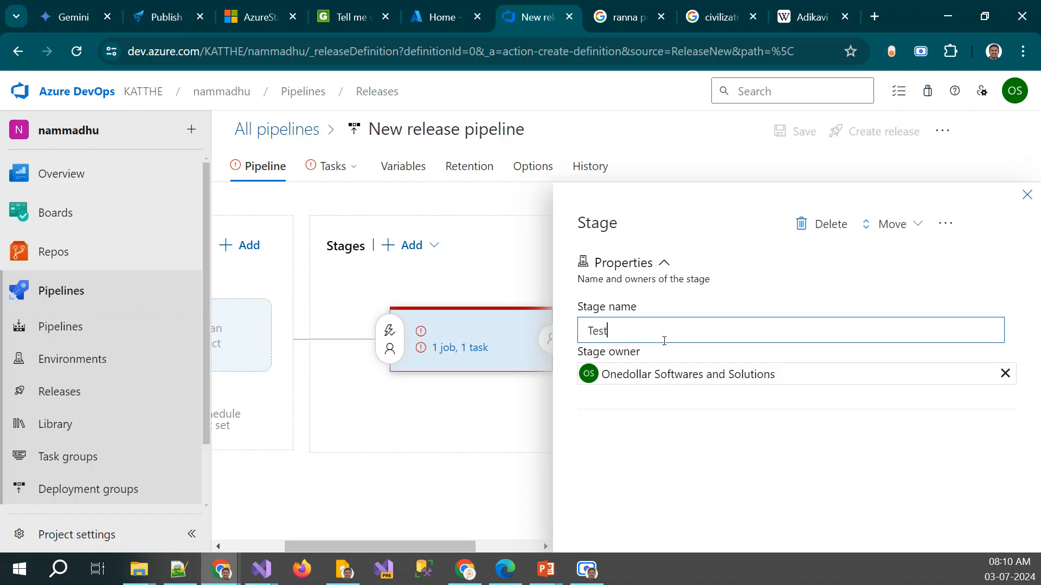
Rename the release pipeline's stage as Prod Deploy to iTown and close its properties
{"action": "key", "text": "ctrl+a"}
{"action": "type", "text": "P"}
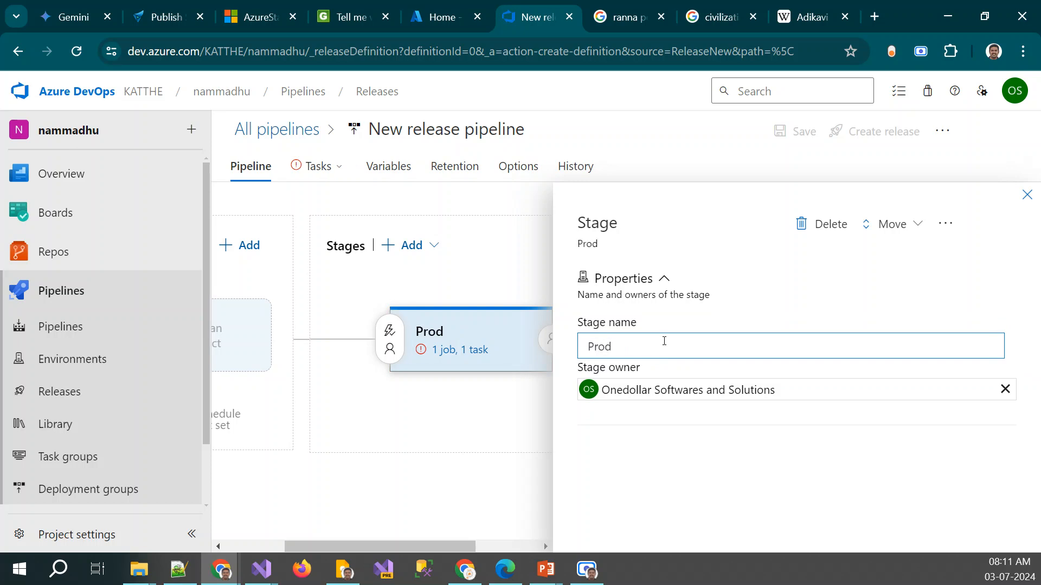
{"action": "key", "text": "ctrl+a"}
{"action": "type", "text": "T"}
{"action": "key", "text": "ctrl+a"}
{"action": "type", "text": "Prod Deply"}
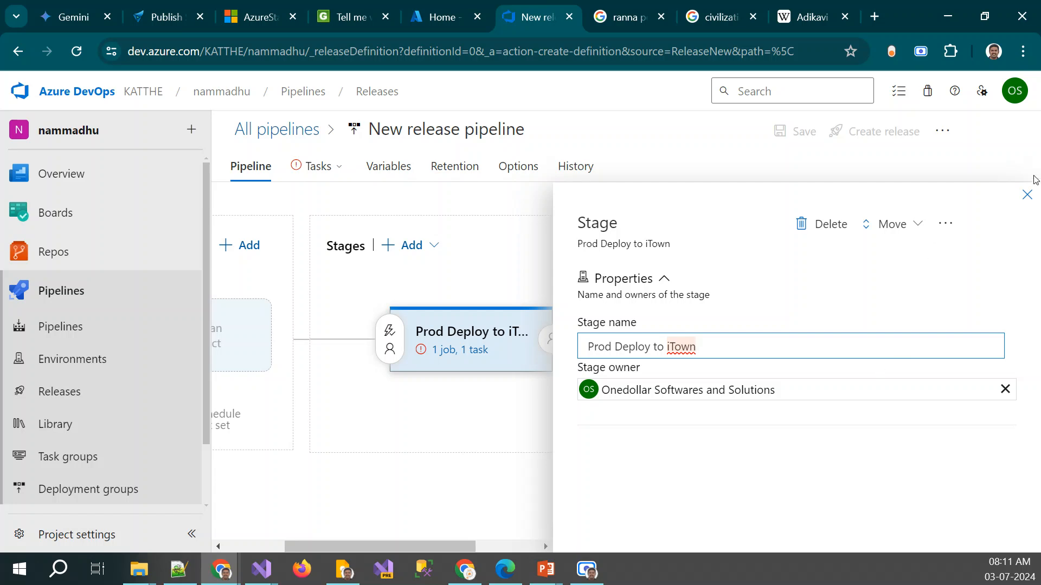
{"action": "left_click", "coordinate": [1026, 194]}
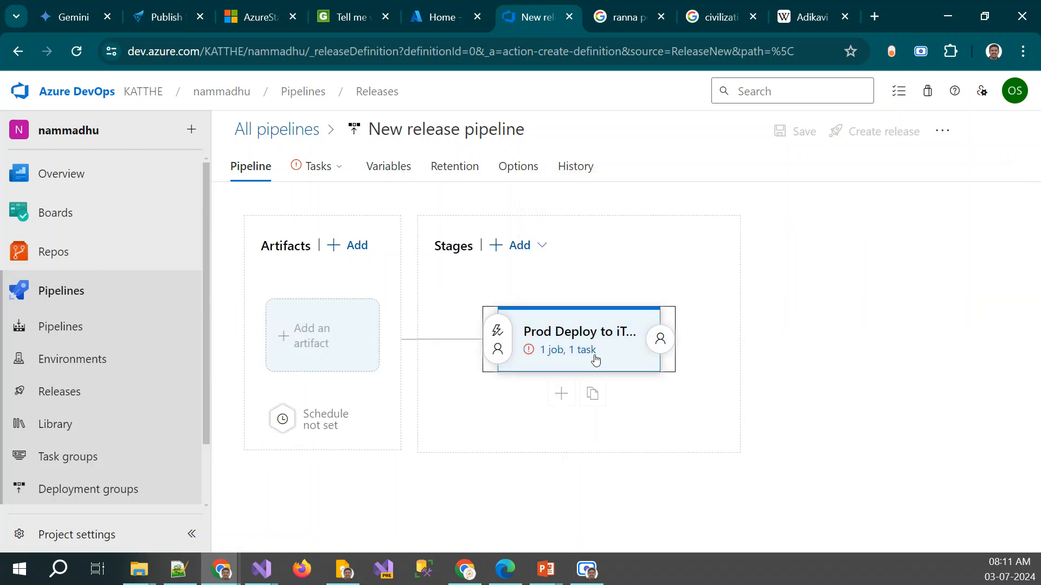
{"action": "left_click", "coordinate": [326, 345]}
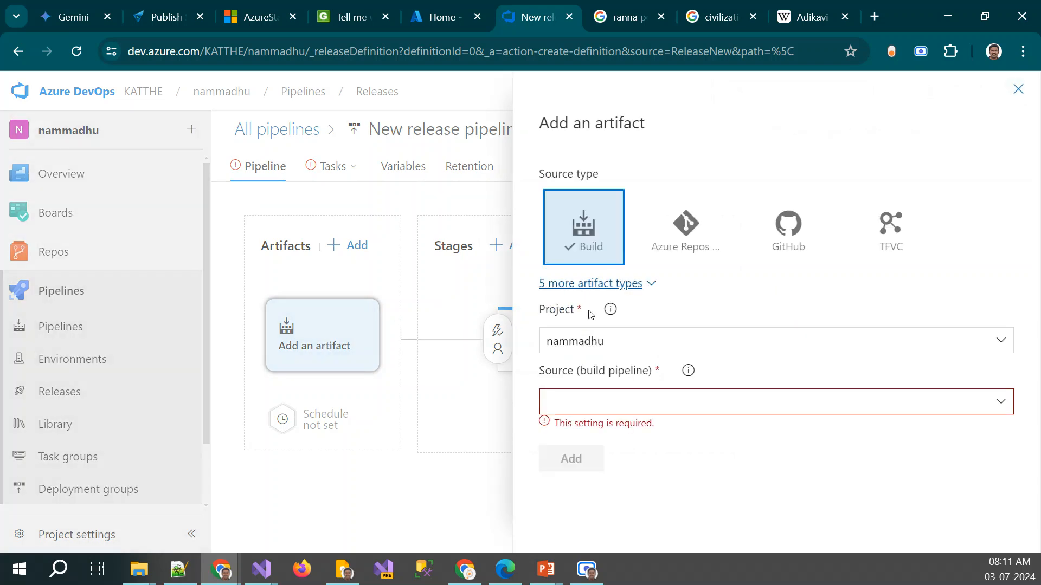
{"action": "left_click", "coordinate": [1001, 401]}
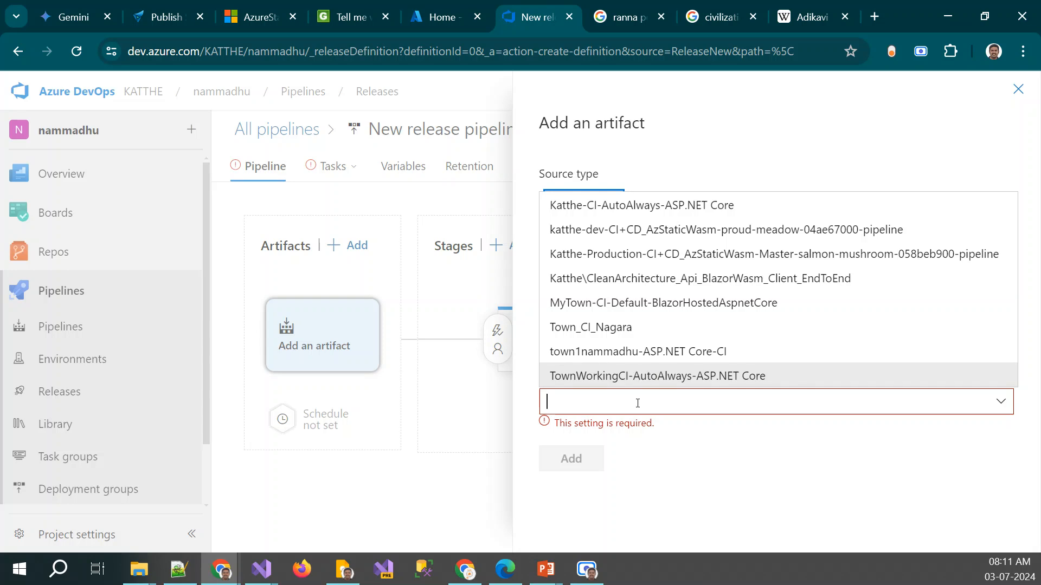
{"action": "left_click", "coordinate": [657, 542]}
{"action": "left_click", "coordinate": [1018, 90]}
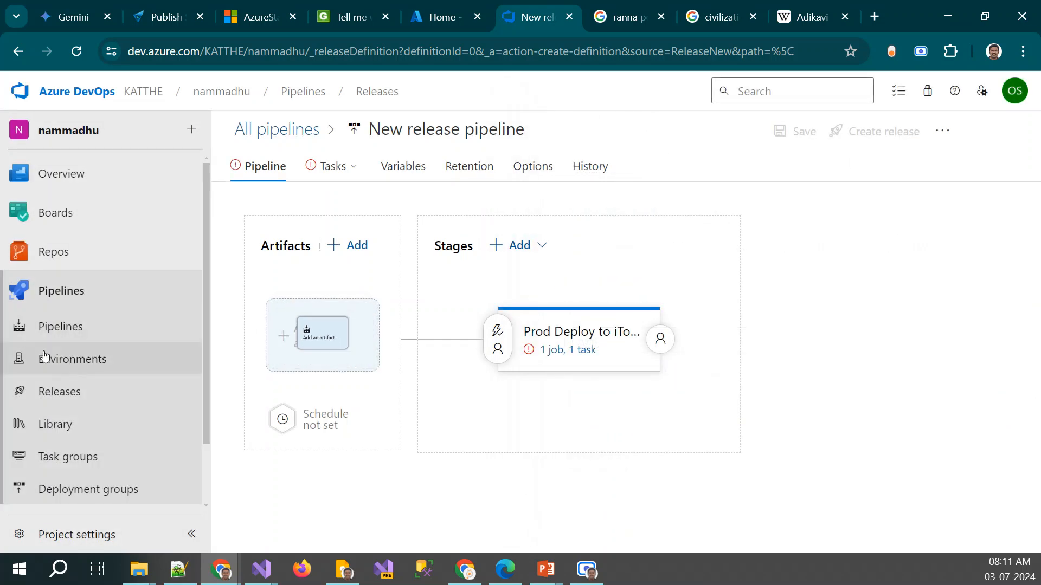
Keep the unsaved release pipeline open and view the project's build pipelines in a duplicate browser tab
{"action": "left_click", "coordinate": [50, 327]}
{"action": "left_click", "coordinate": [666, 356]}
{"action": "right_click", "coordinate": [526, 16]}
{"action": "left_click", "coordinate": [589, 159]}
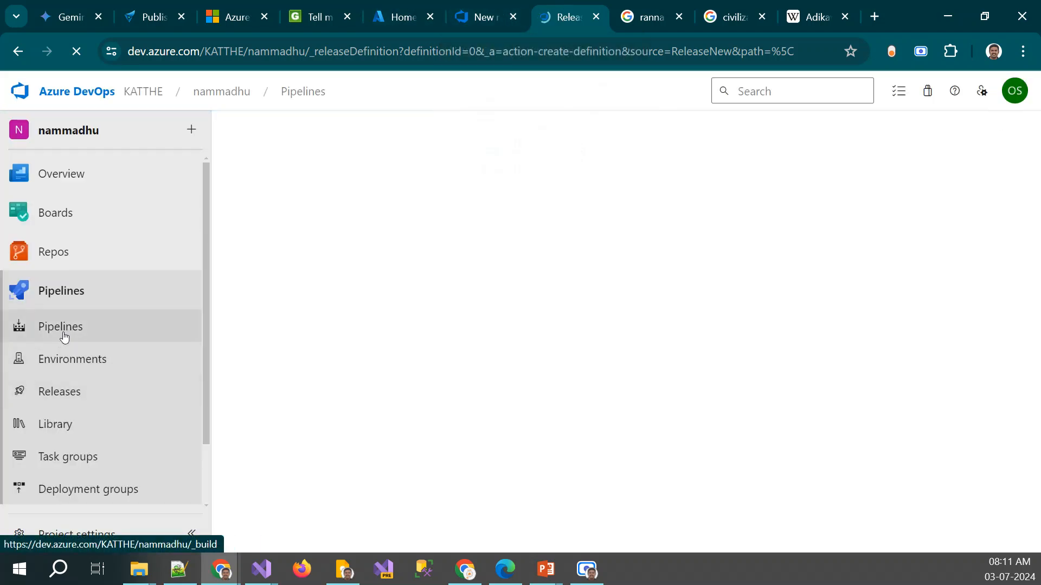
{"action": "left_click", "coordinate": [64, 336]}
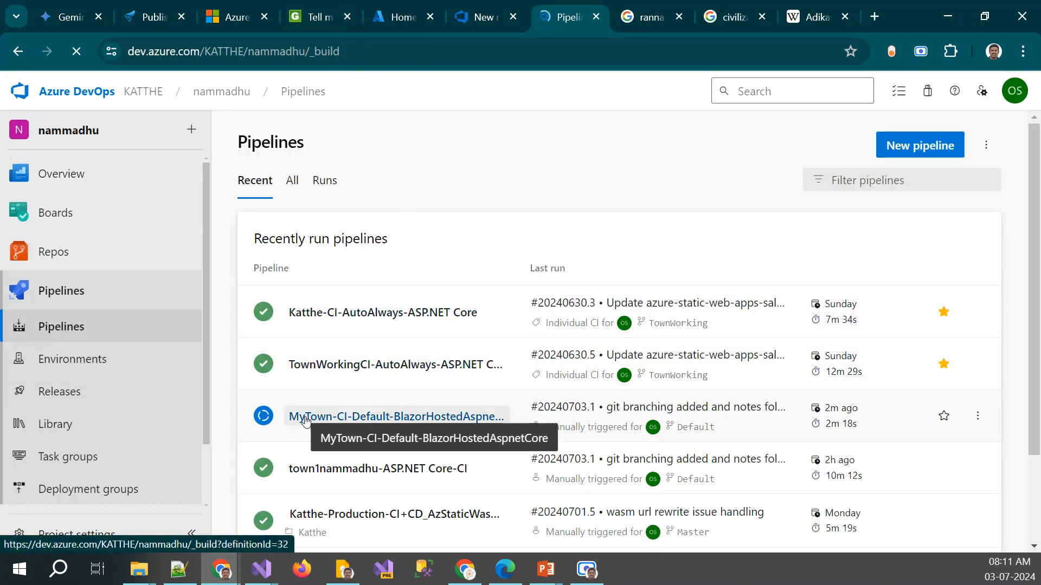
Add the MyTown-CI-Default-BlazorHostedAspnetCore build pipeline as the release pipeline's artifact, using the Latest default version
{"action": "left_click", "coordinate": [472, 18]}
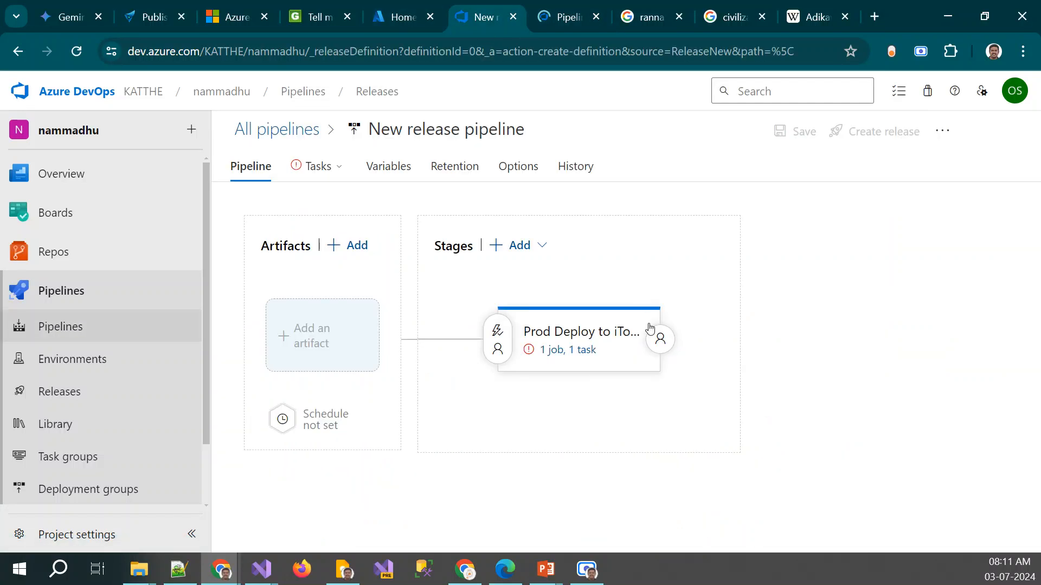
{"action": "left_click", "coordinate": [351, 346]}
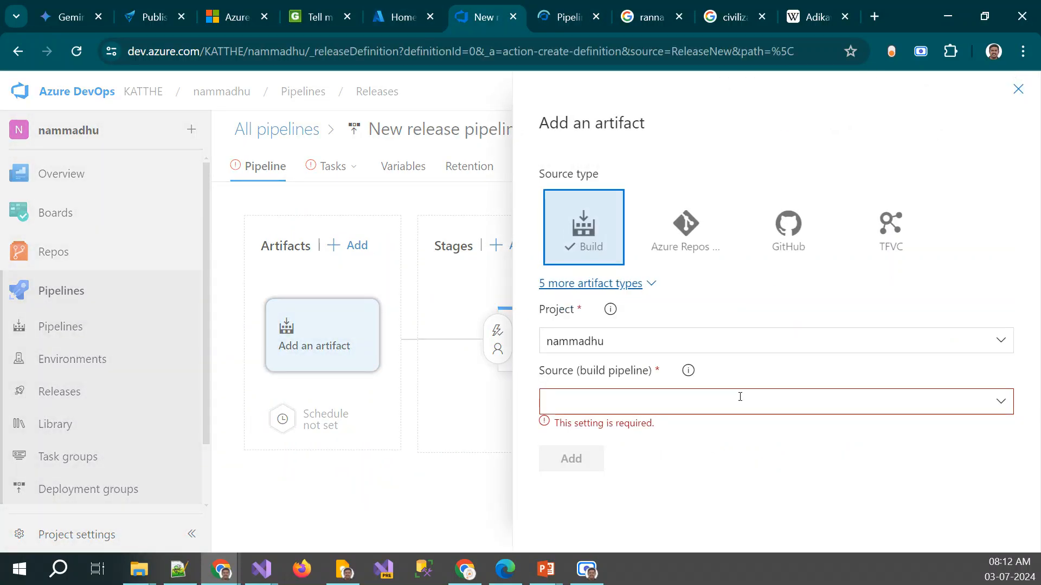
{"action": "left_click", "coordinate": [1002, 404]}
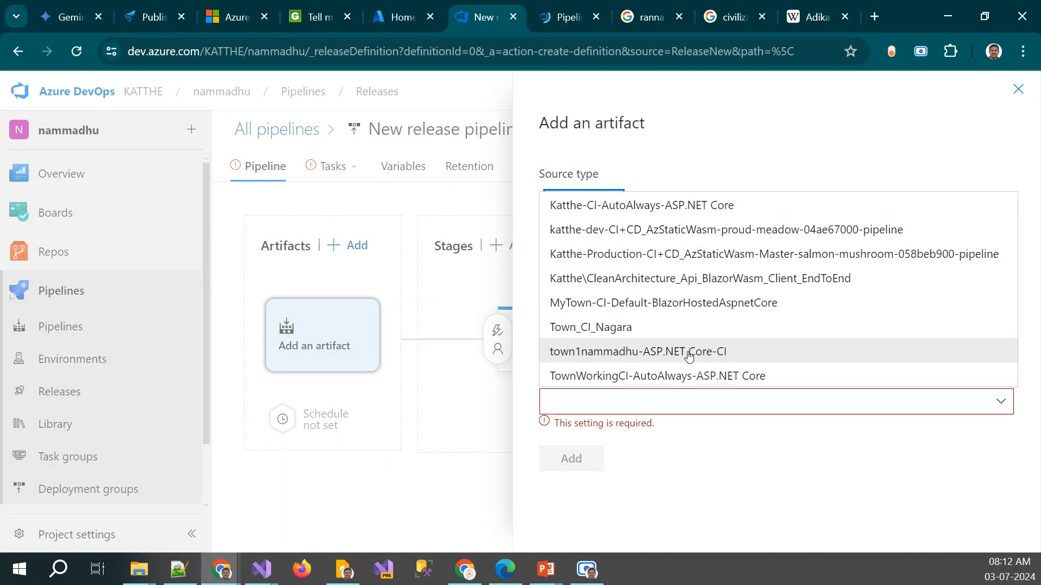
{"action": "left_click", "coordinate": [670, 308]}
{"action": "scroll", "coordinate": [693, 447], "scroll_direction": "down", "scroll_amount": 2}
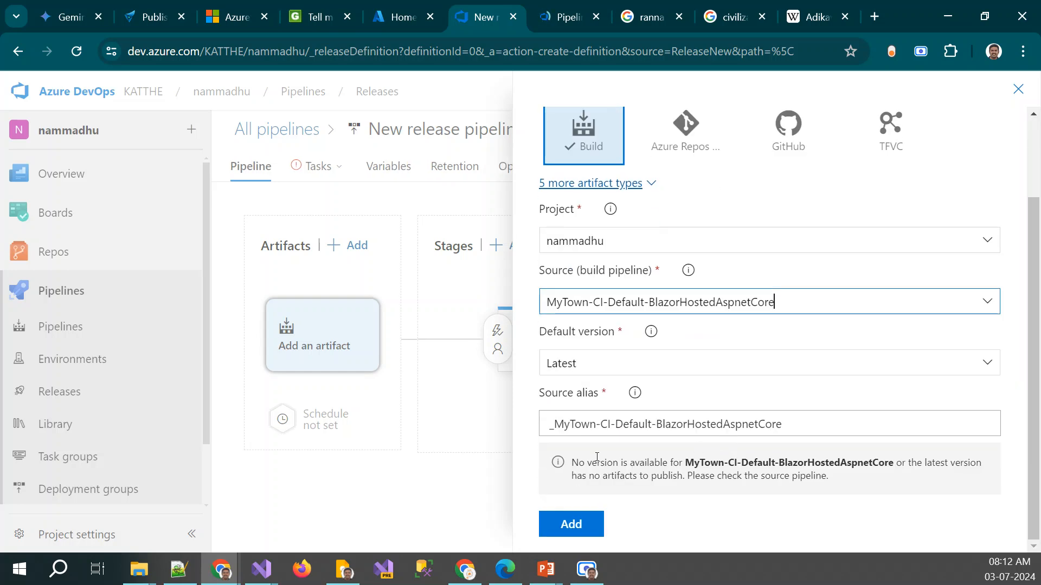
{"action": "left_click", "coordinate": [578, 528]}
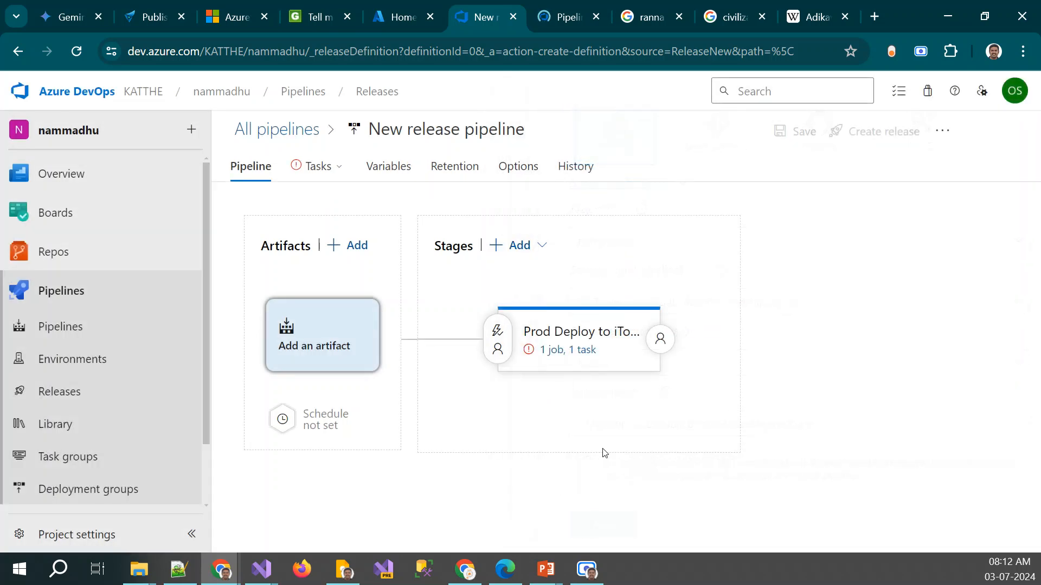
Inspect the Deploy Azure App Service task and browse the linked build artifact for its package or folder
{"action": "left_click", "coordinate": [567, 347]}
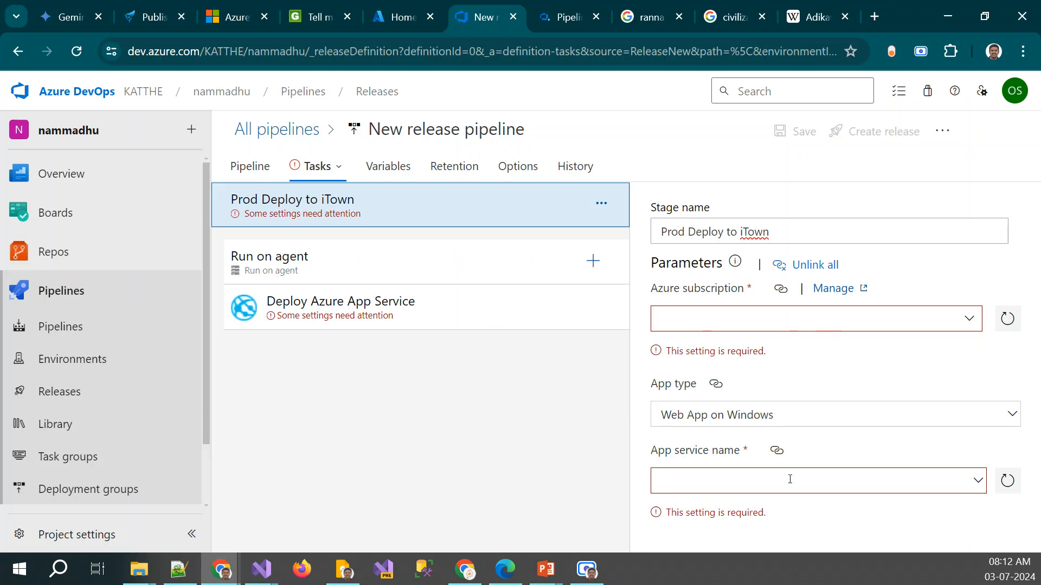
{"action": "left_click", "coordinate": [307, 310]}
{"action": "scroll", "coordinate": [748, 442], "scroll_direction": "down", "scroll_amount": 2}
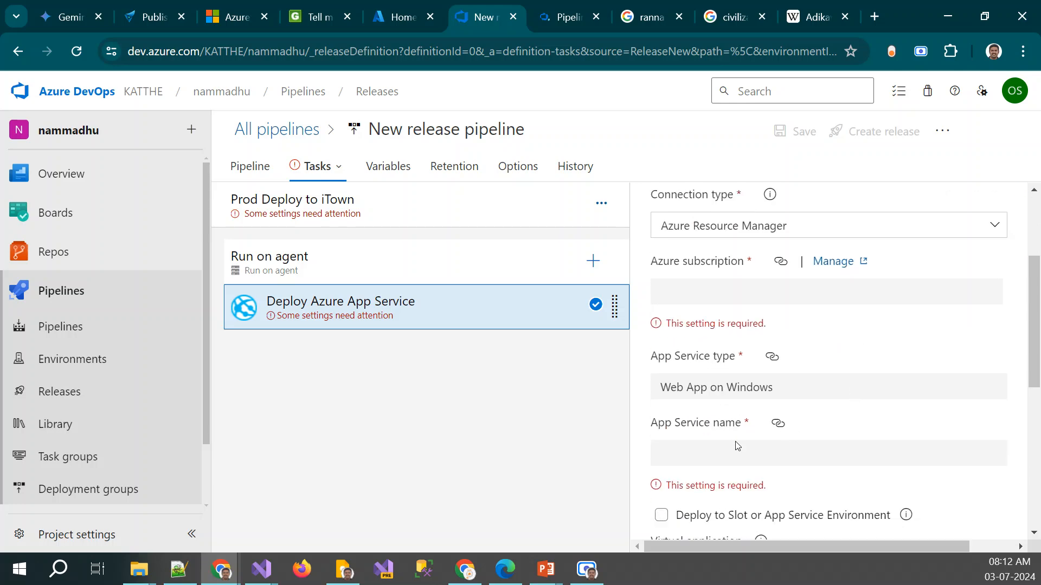
{"action": "scroll", "coordinate": [738, 446], "scroll_direction": "down", "scroll_amount": 3}
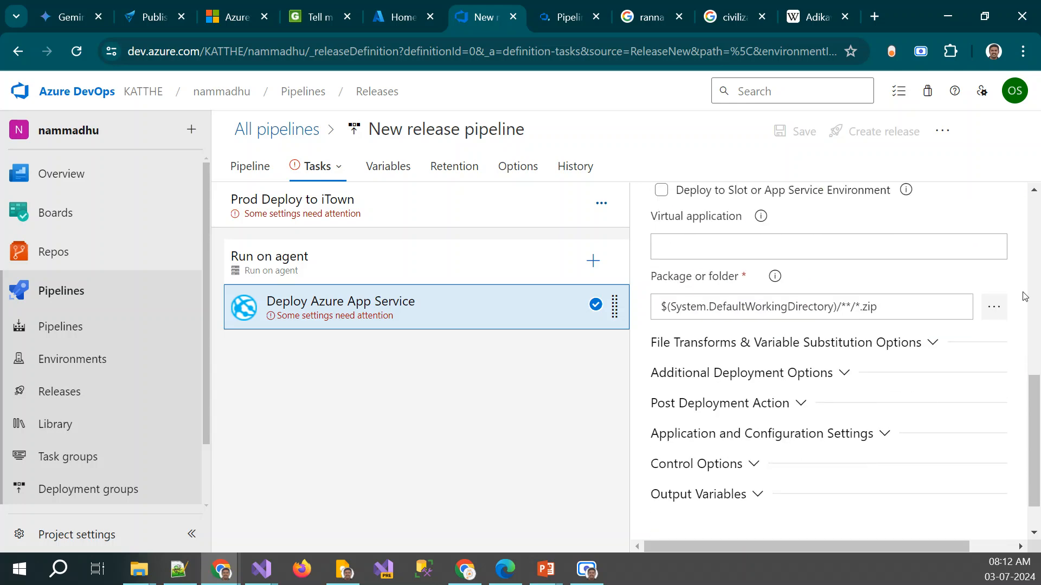
{"action": "left_click", "coordinate": [994, 307]}
{"action": "left_click", "coordinate": [340, 175]}
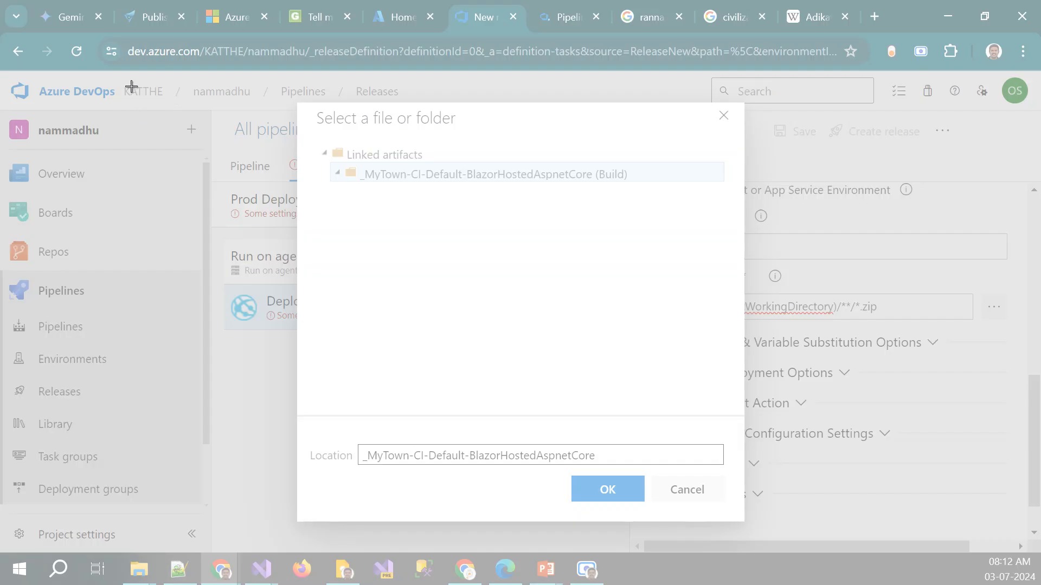
Capture a screen snip of the file or folder selection dialog and dismiss the dialog without choosing a package
{"action": "left_click_drag", "start_coordinate": [132, 86], "coordinate": [897, 537]}
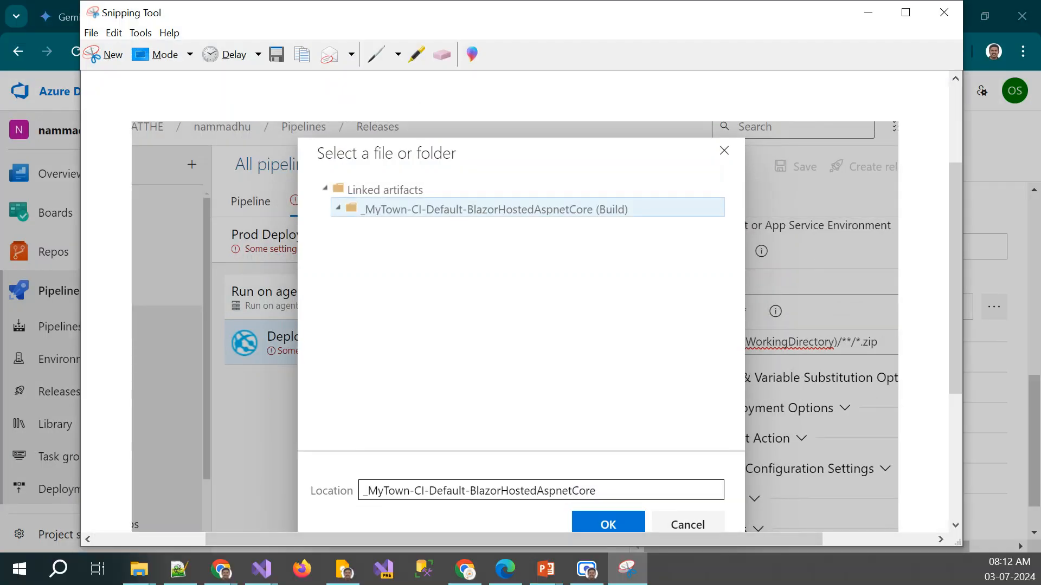
{"action": "left_click_drag", "start_coordinate": [382, 11], "coordinate": [304, 584]}
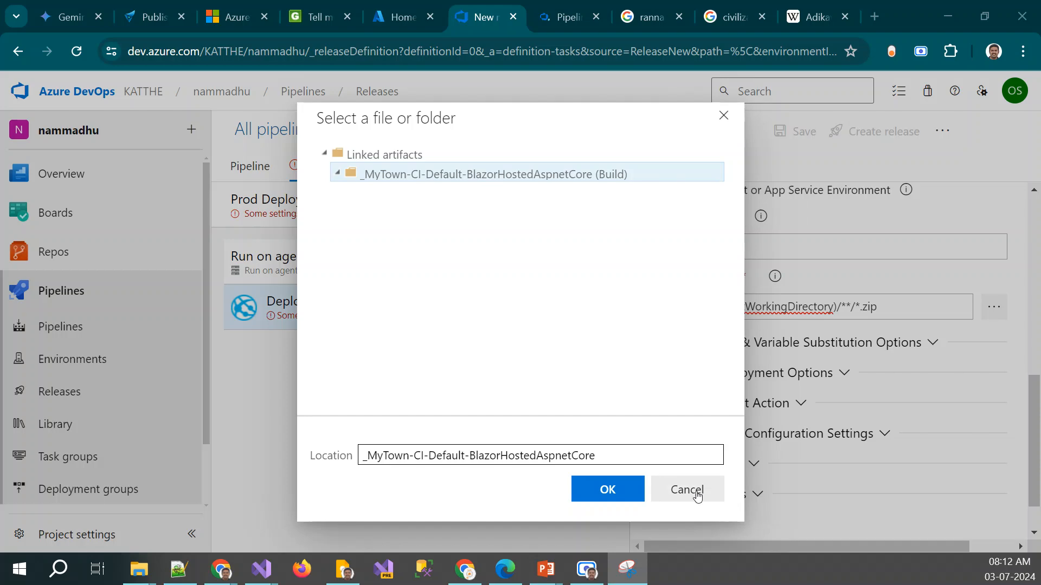
{"action": "left_click", "coordinate": [686, 490]}
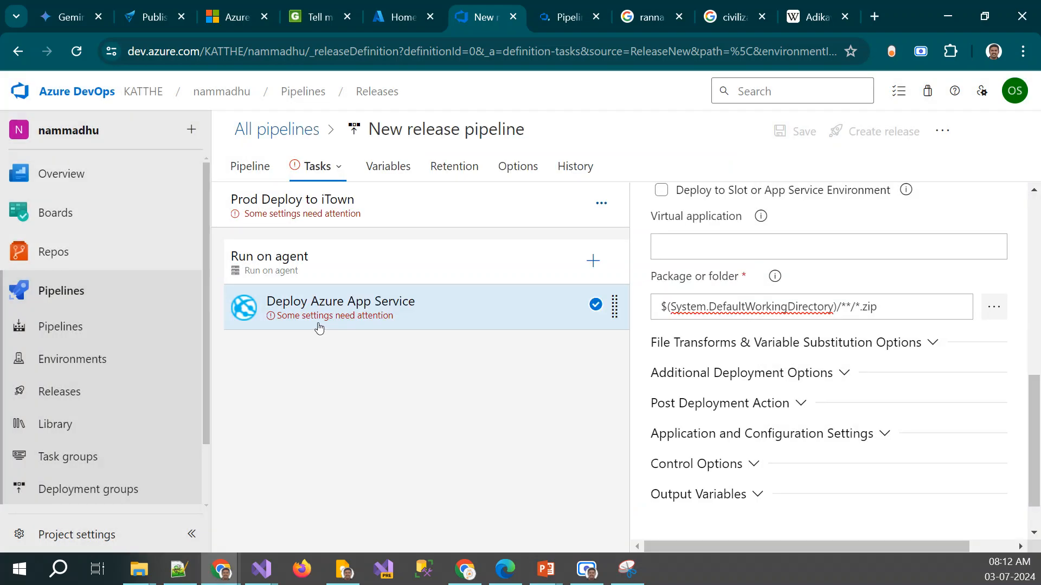
{"action": "left_click", "coordinate": [274, 133]}
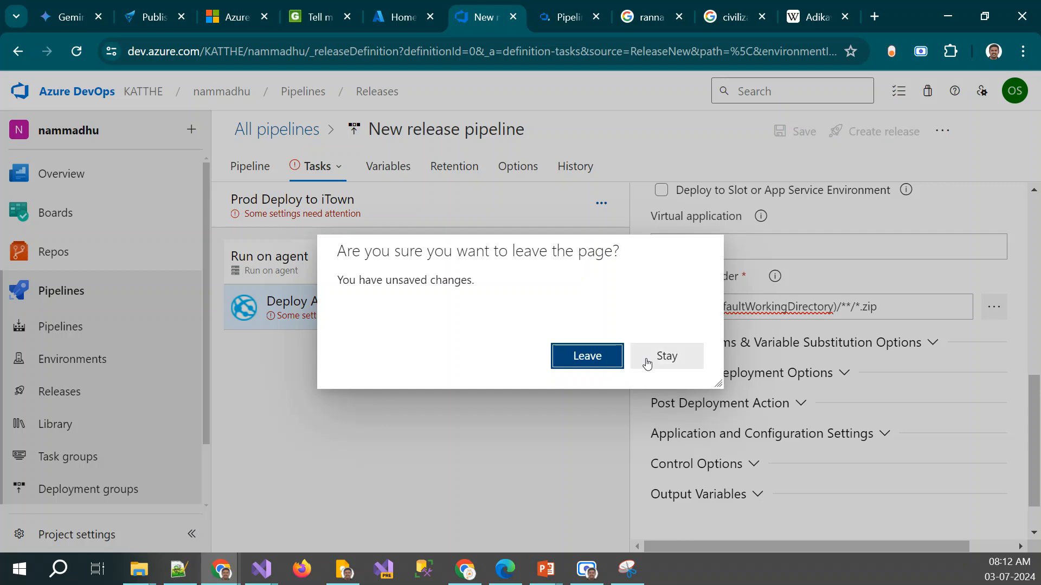
{"action": "left_click", "coordinate": [665, 356]}
{"action": "left_click", "coordinate": [271, 219]}
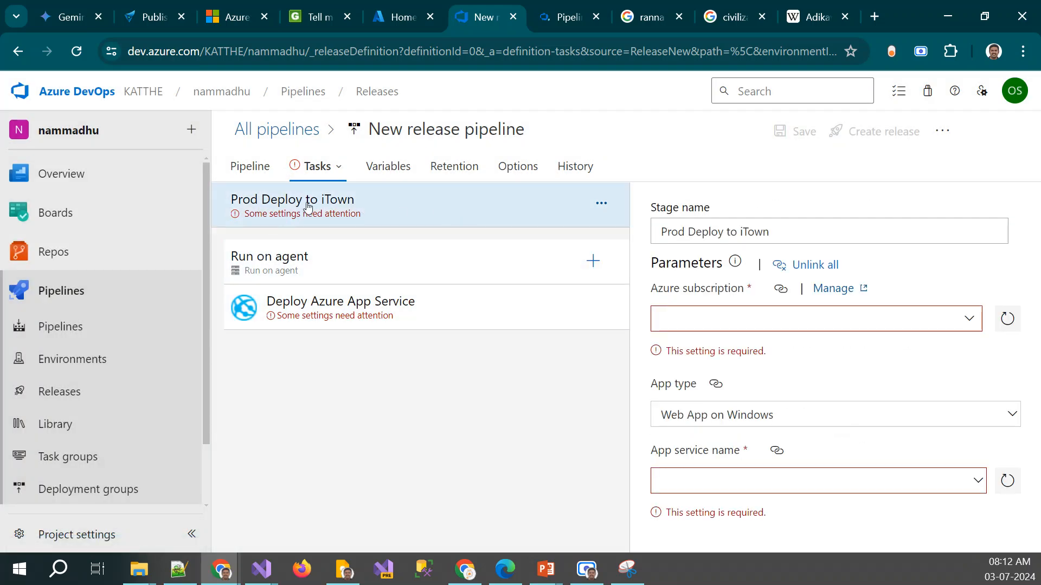
{"action": "left_click", "coordinate": [275, 270]}
{"action": "left_click", "coordinate": [276, 204]}
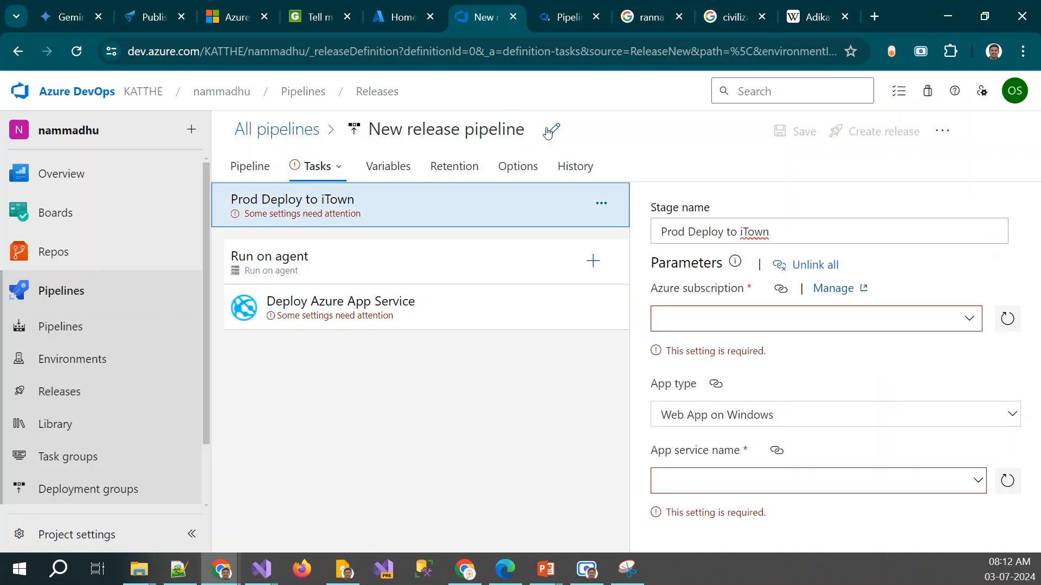
Rename the release pipeline as MyTown-Cd-iTown
{"action": "left_click", "coordinate": [554, 130]}
{"action": "type", "text": "My"}
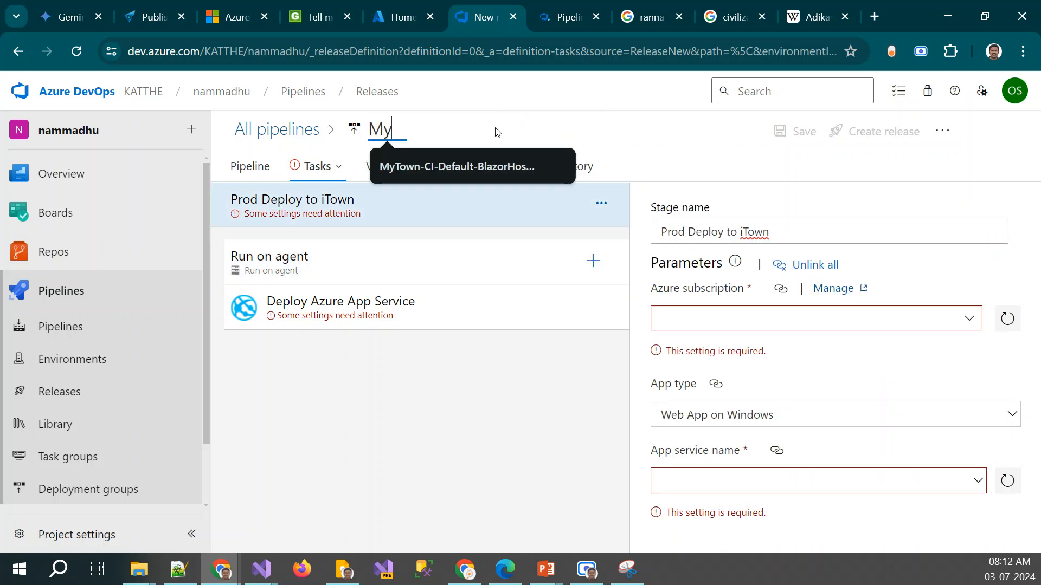
{"action": "type", "text": "Town-"}
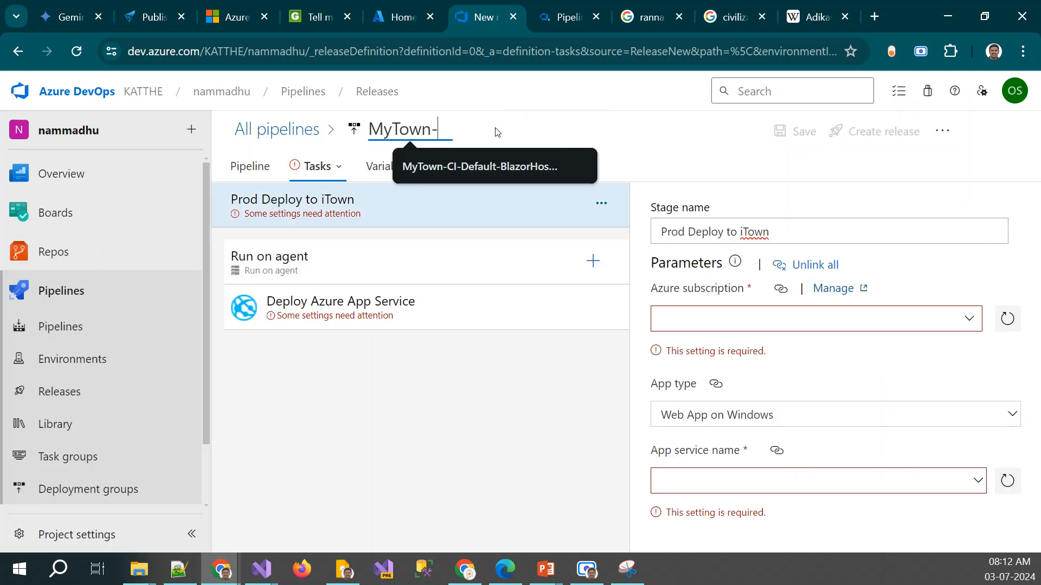
{"action": "type", "text": "Cd"}
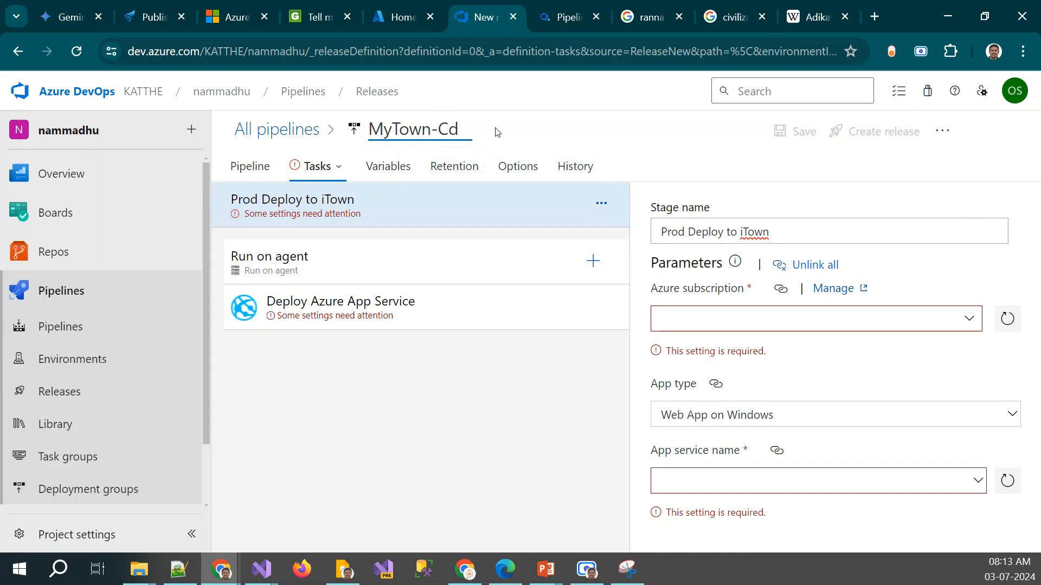
{"action": "type", "text": "-iTown"}
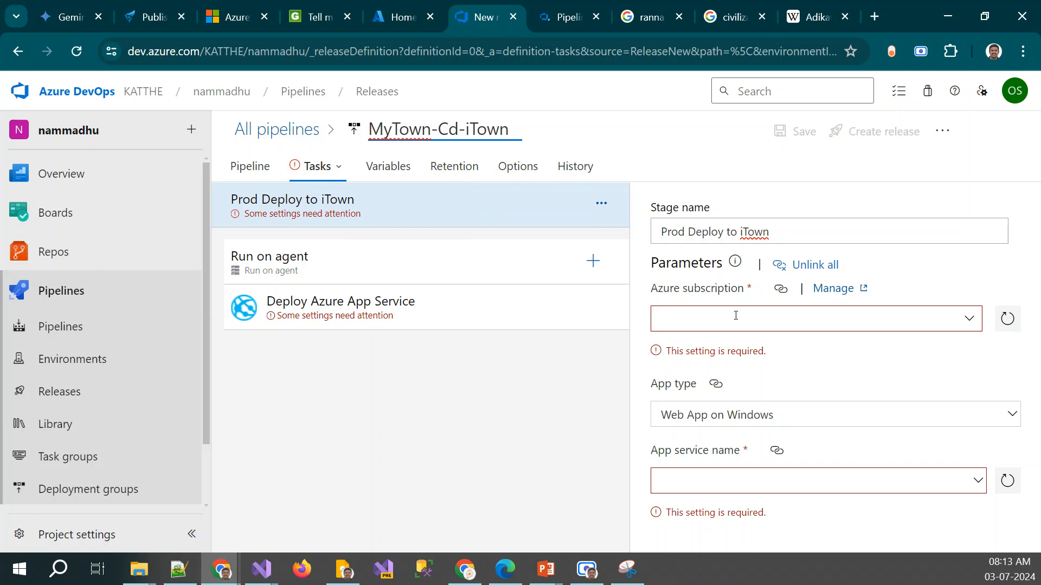
Review the linked MyTown-CI-Default-BlazorHostedAspnetCore artifact's source, default version and alias in the release pipeline
{"action": "left_click", "coordinate": [250, 173]}
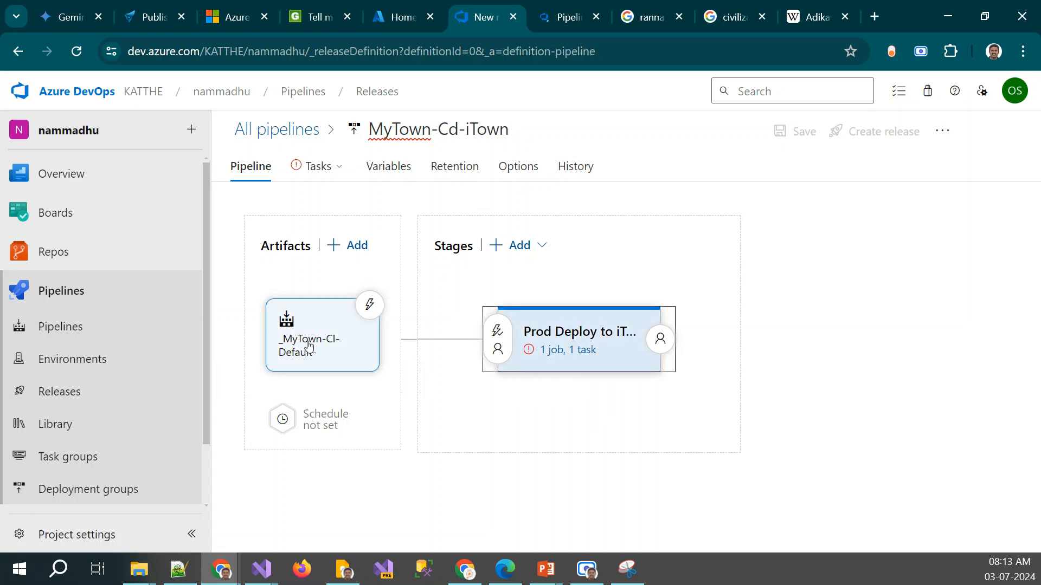
{"action": "left_click", "coordinate": [566, 351]}
{"action": "left_click", "coordinate": [250, 167]}
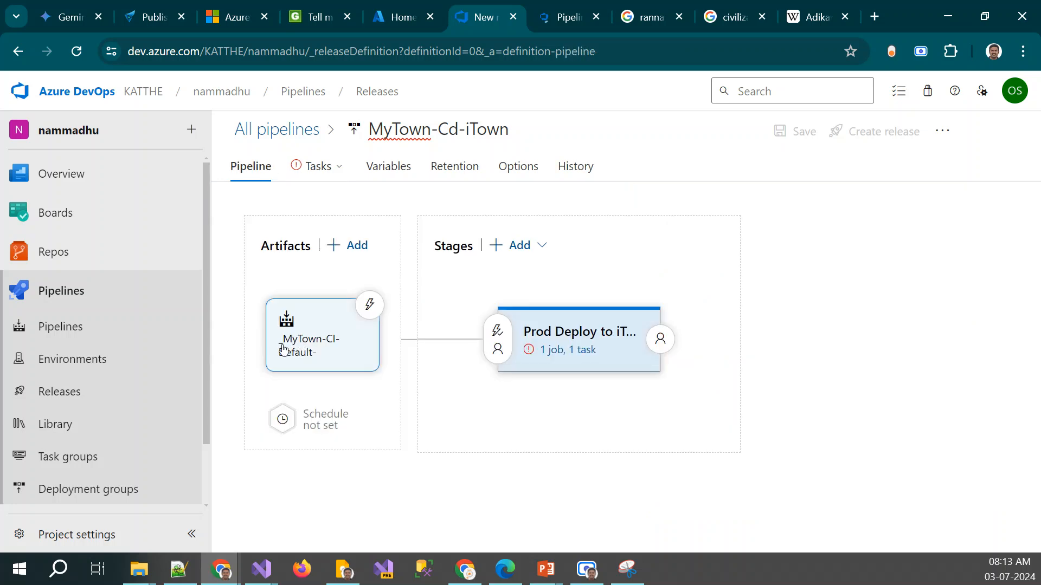
{"action": "left_click", "coordinate": [282, 348]}
{"action": "scroll", "coordinate": [794, 399], "scroll_direction": "down", "scroll_amount": 1}
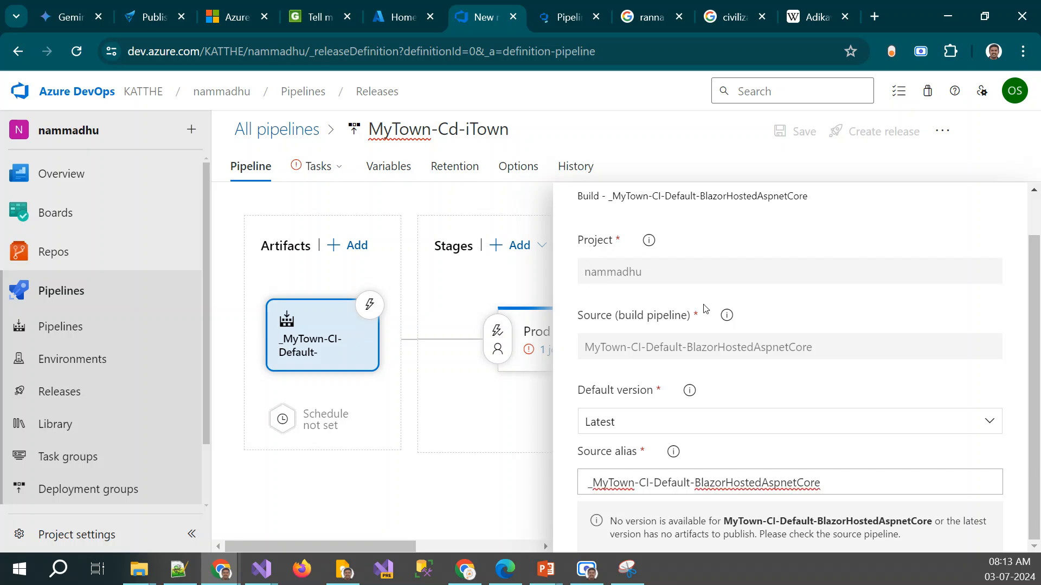
{"action": "left_click", "coordinate": [464, 463]}
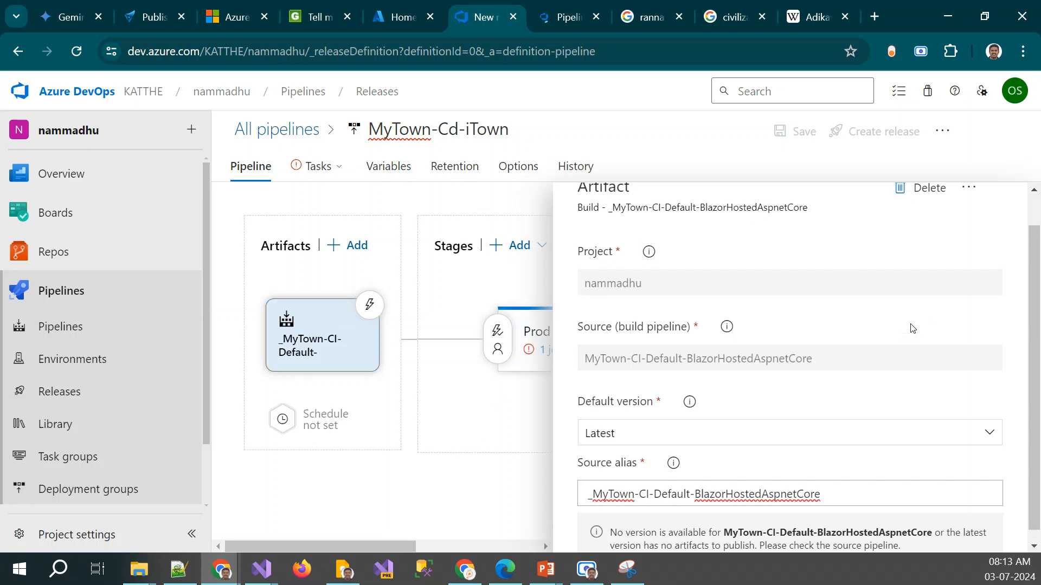
{"action": "scroll", "coordinate": [911, 326], "scroll_direction": "up", "scroll_amount": 1}
{"action": "left_click", "coordinate": [1016, 202]}
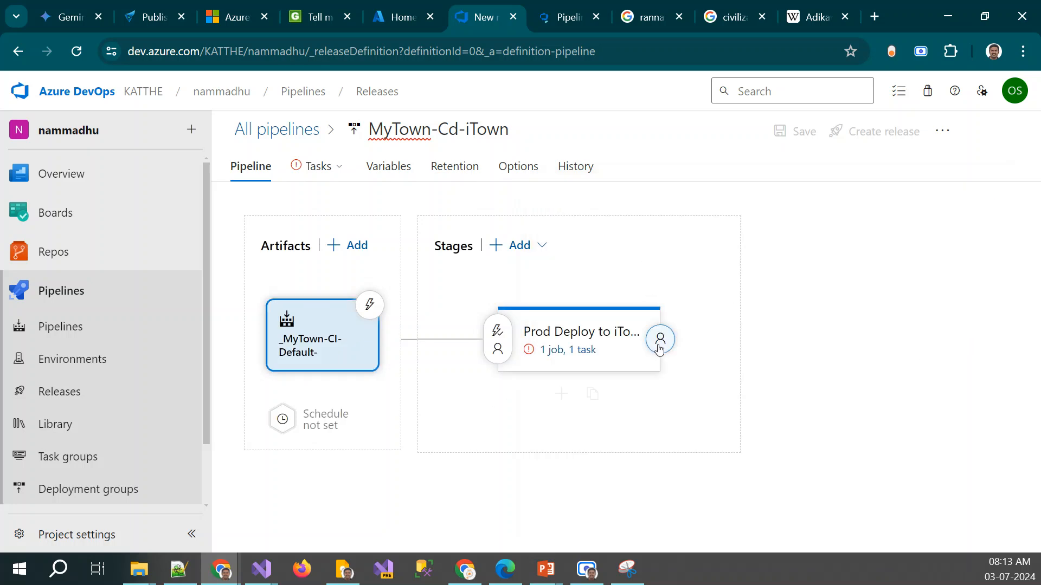
Set the Azure subscription of the Prod Deploy to iTown stage to the MyTown service connection
{"action": "left_click", "coordinate": [565, 352]}
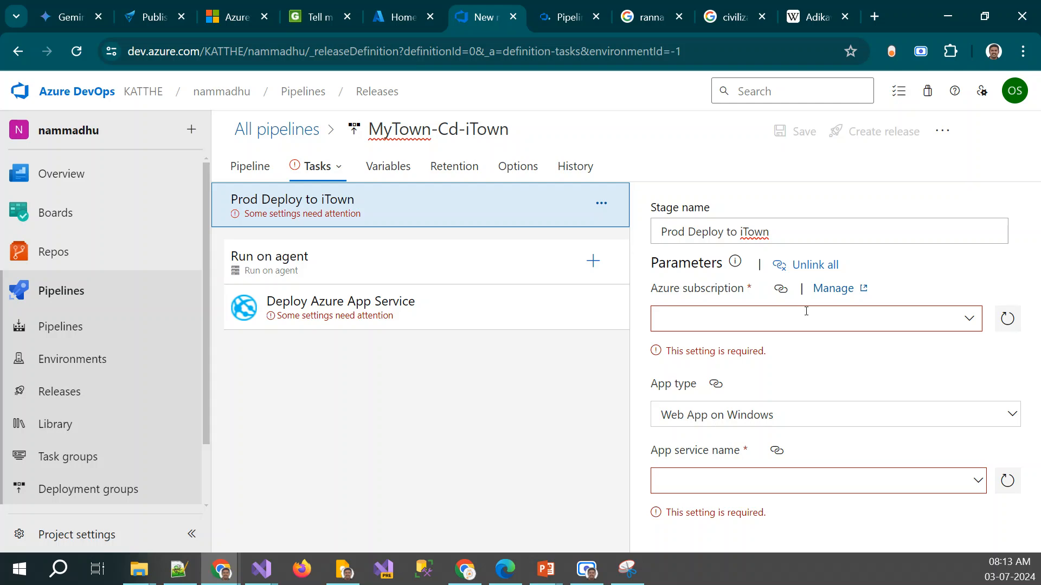
{"action": "left_click", "coordinate": [969, 320]}
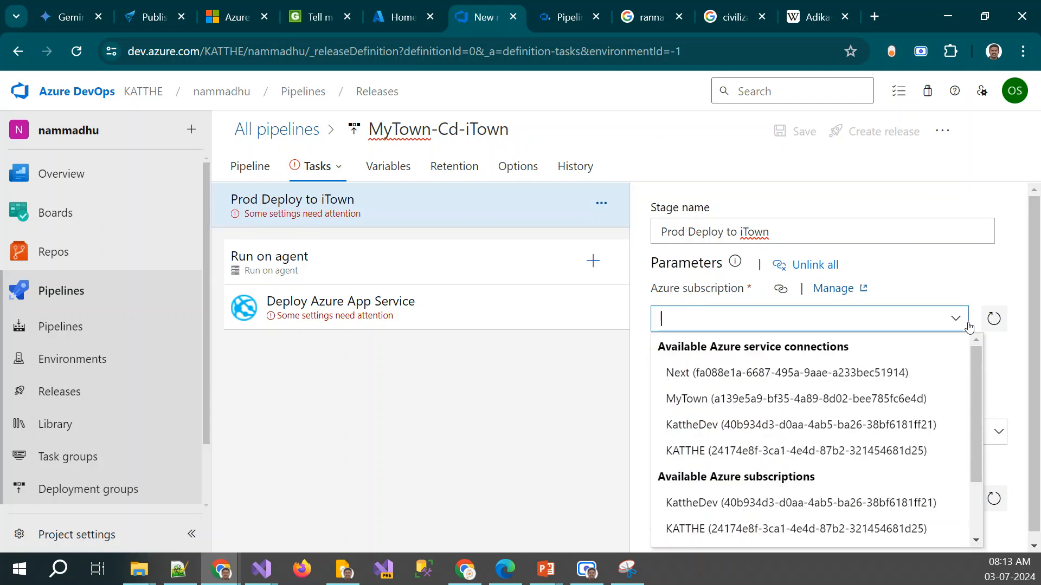
{"action": "left_click", "coordinate": [725, 401]}
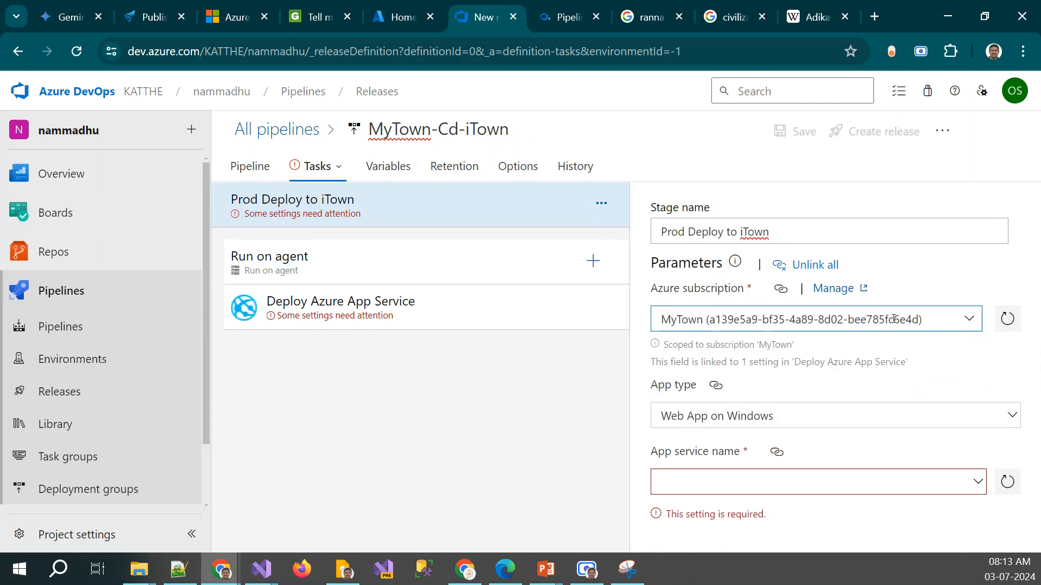
Set the app service name of the Prod Deploy to iTown stage to itown
{"action": "left_click", "coordinate": [977, 485]}
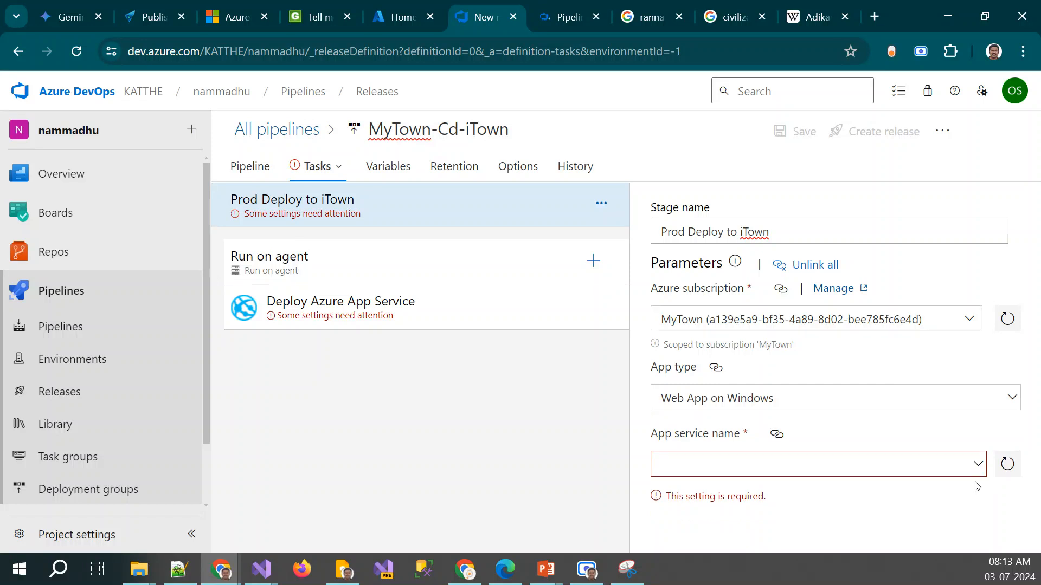
{"action": "left_click", "coordinate": [977, 464]}
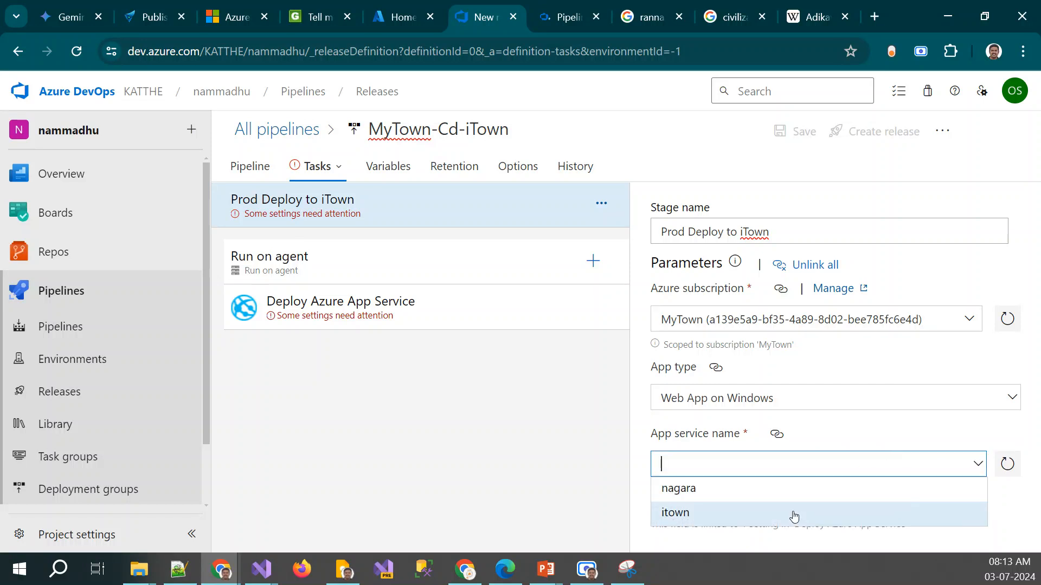
{"action": "left_click", "coordinate": [708, 516]}
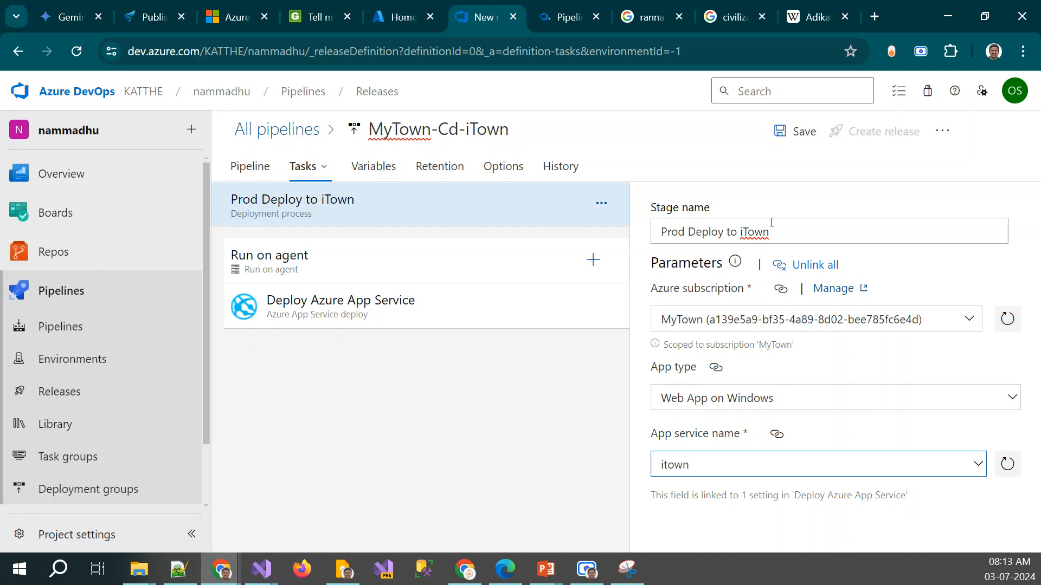
Check the agent pool options offered for the Run on agent job without changing the selection
{"action": "left_click", "coordinate": [291, 258]}
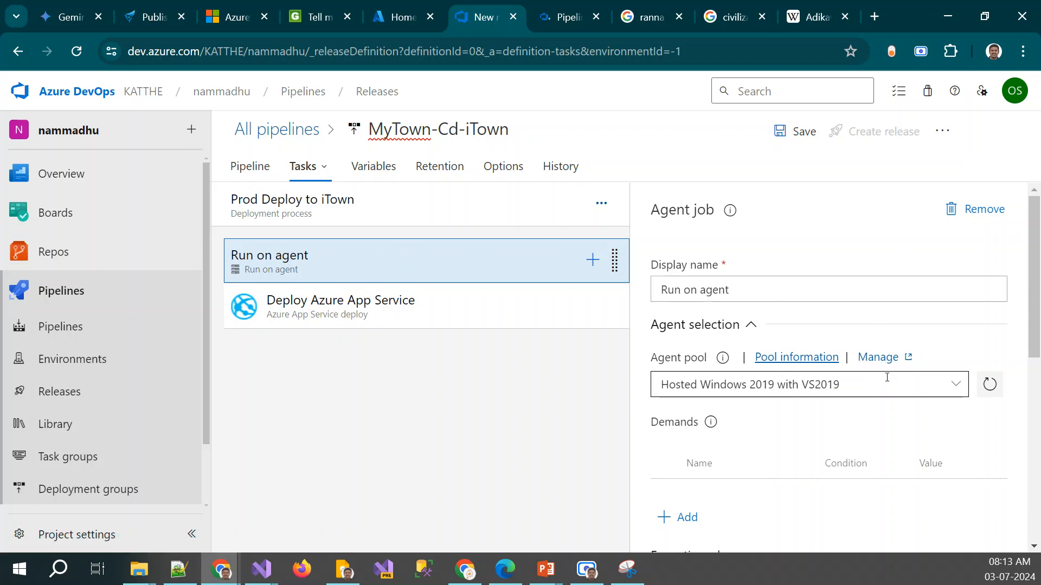
{"action": "left_click", "coordinate": [954, 384]}
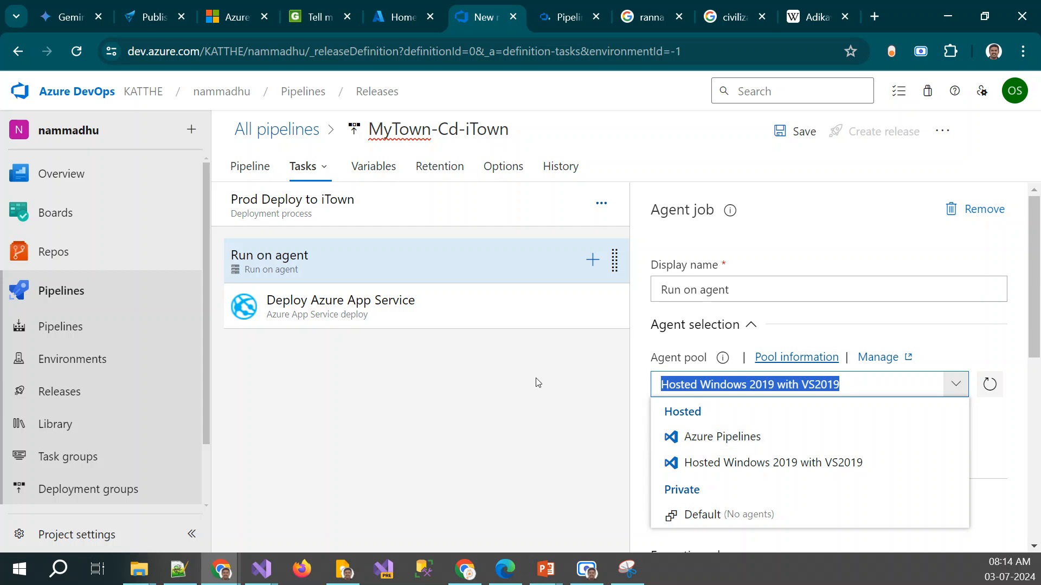
{"action": "left_click", "coordinate": [579, 368]}
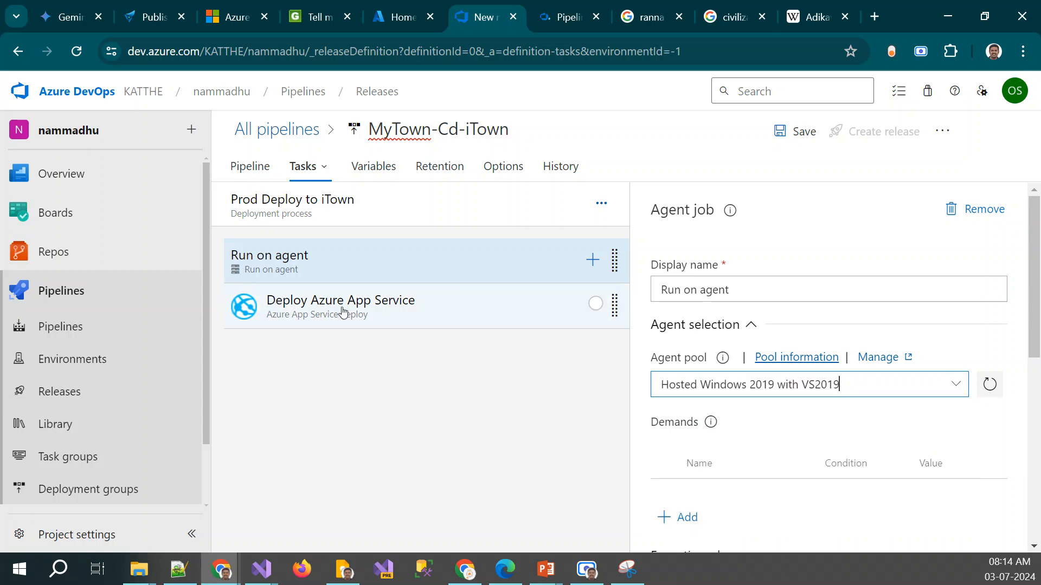
Review the Deploy Azure App Service task's connection, app service, package and additional deployment settings
{"action": "left_click", "coordinate": [343, 313]}
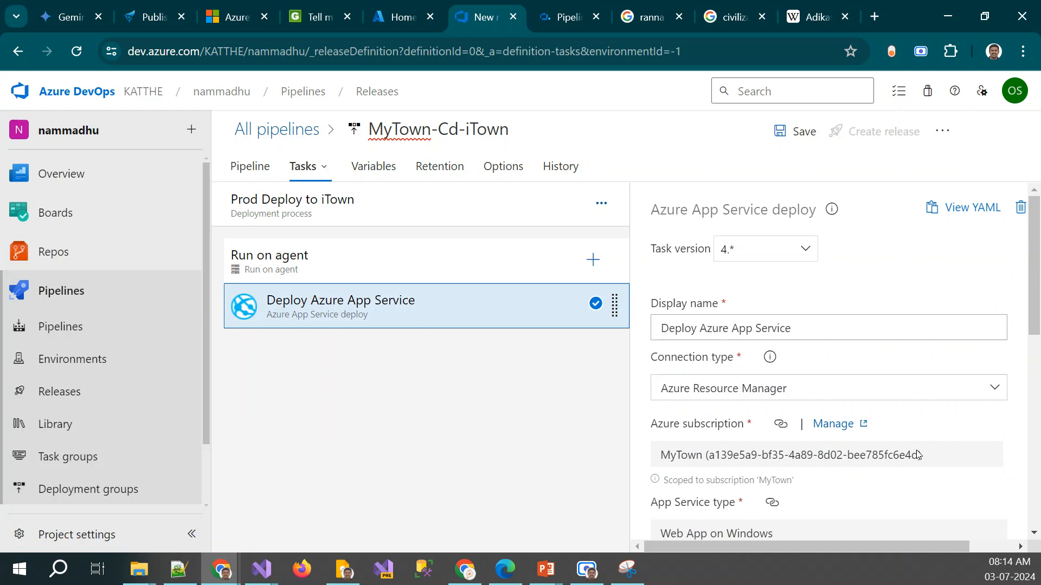
{"action": "scroll", "coordinate": [917, 454], "scroll_direction": "down", "scroll_amount": 3}
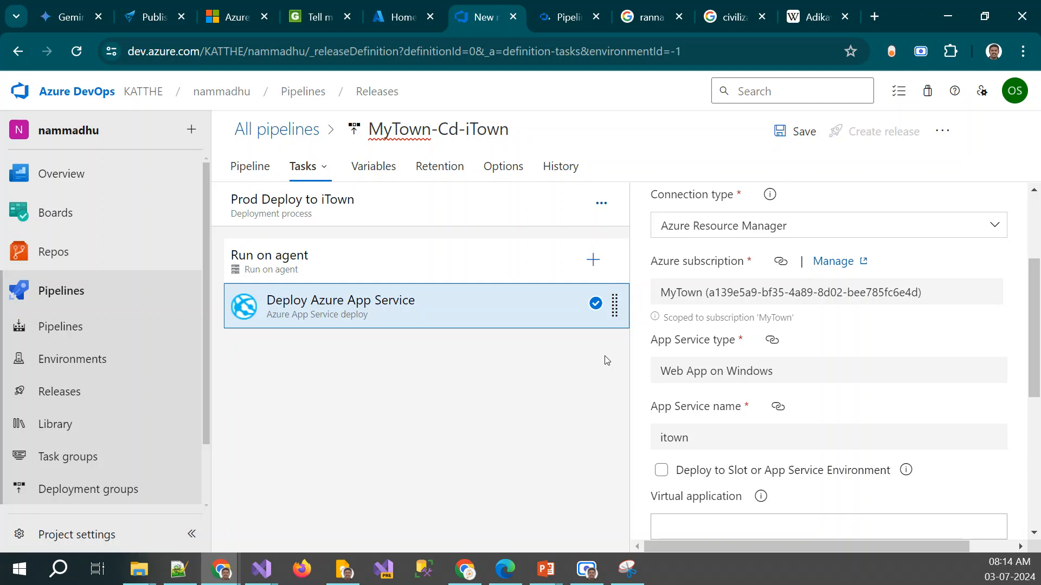
{"action": "scroll", "coordinate": [748, 340], "scroll_direction": "up", "scroll_amount": 3}
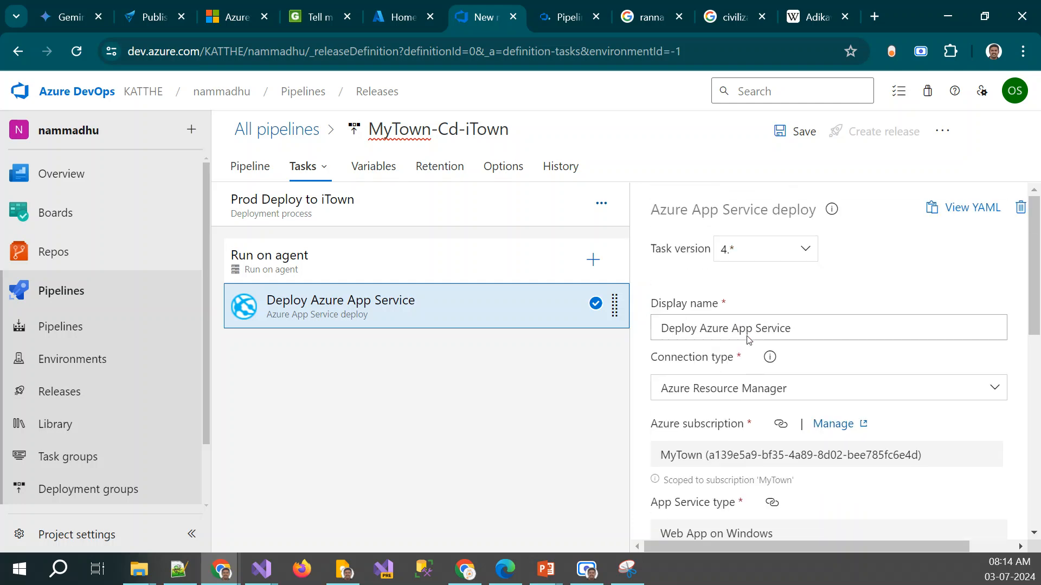
{"action": "scroll", "coordinate": [737, 352], "scroll_direction": "down", "scroll_amount": 9}
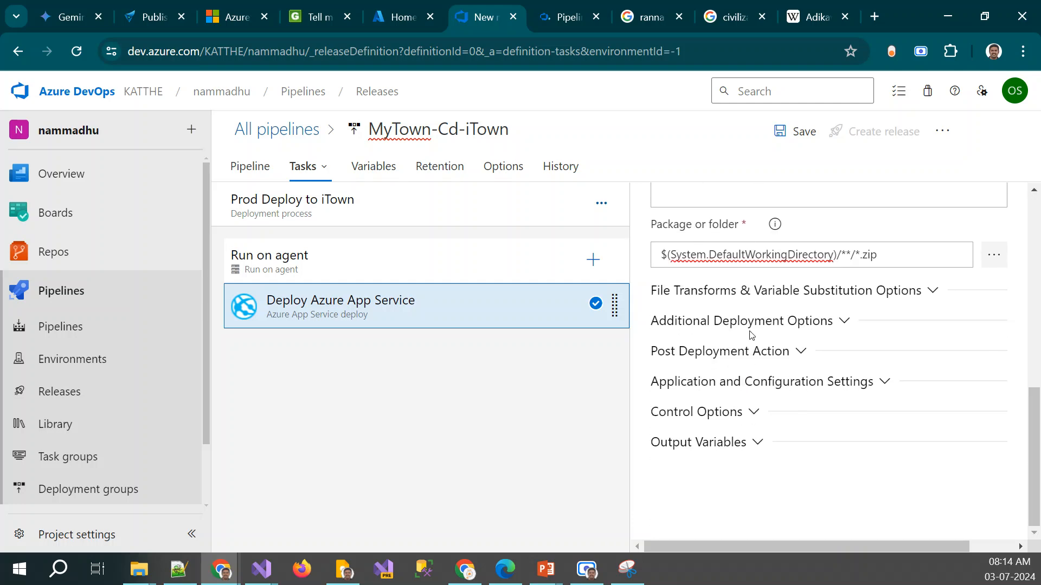
{"action": "scroll", "coordinate": [838, 308], "scroll_direction": "up", "scroll_amount": 3}
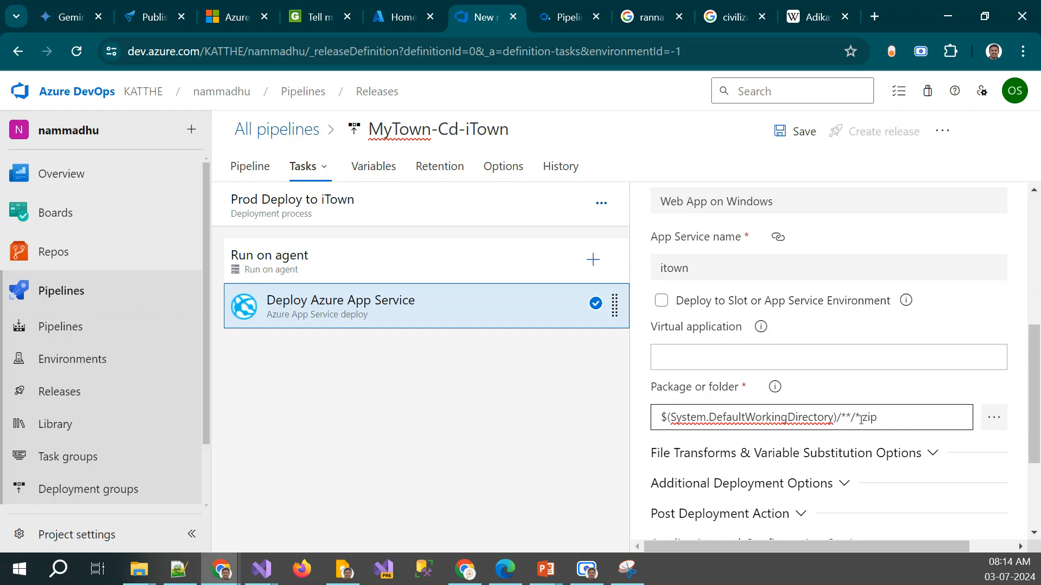
Look for a deployable package in the linked MyTown-CI-Default-BlazorHostedAspnetCore artifact and check that build pipeline's run status
{"action": "left_click", "coordinate": [994, 417]}
{"action": "left_click", "coordinate": [364, 174]}
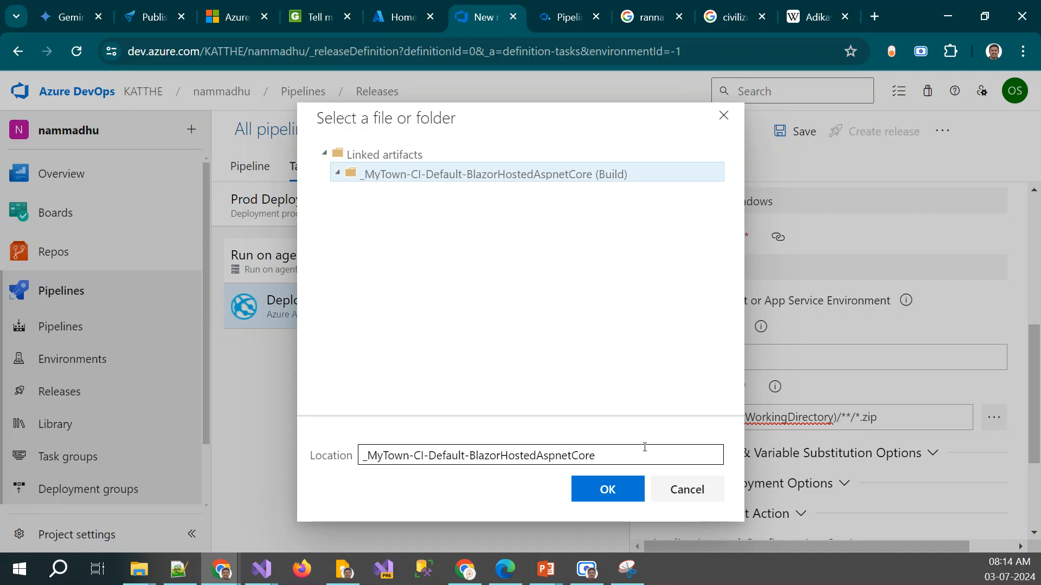
{"action": "left_click", "coordinate": [687, 490]}
{"action": "left_click", "coordinate": [553, 11]}
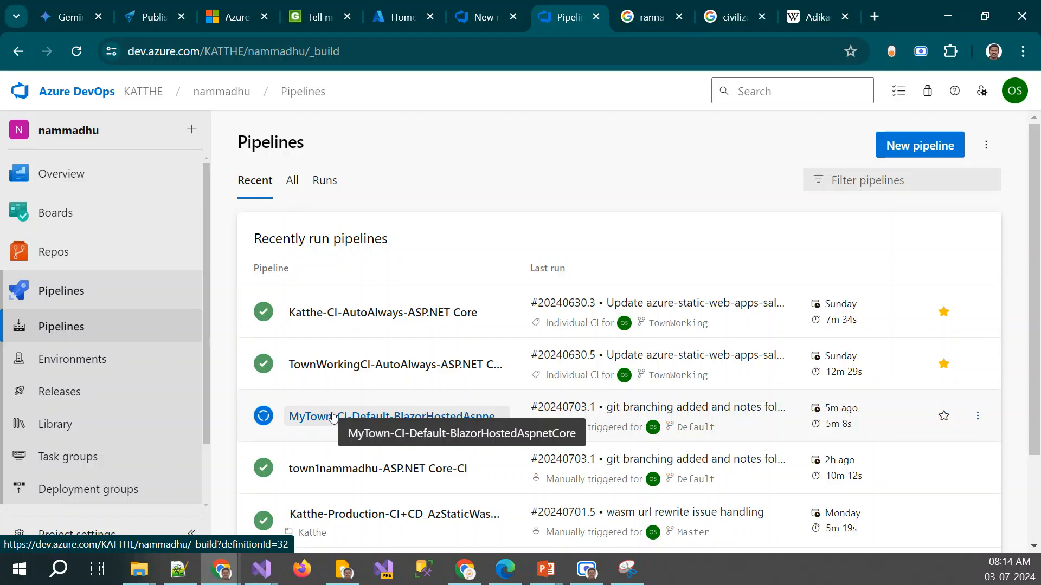
{"action": "left_click", "coordinate": [484, 17]}
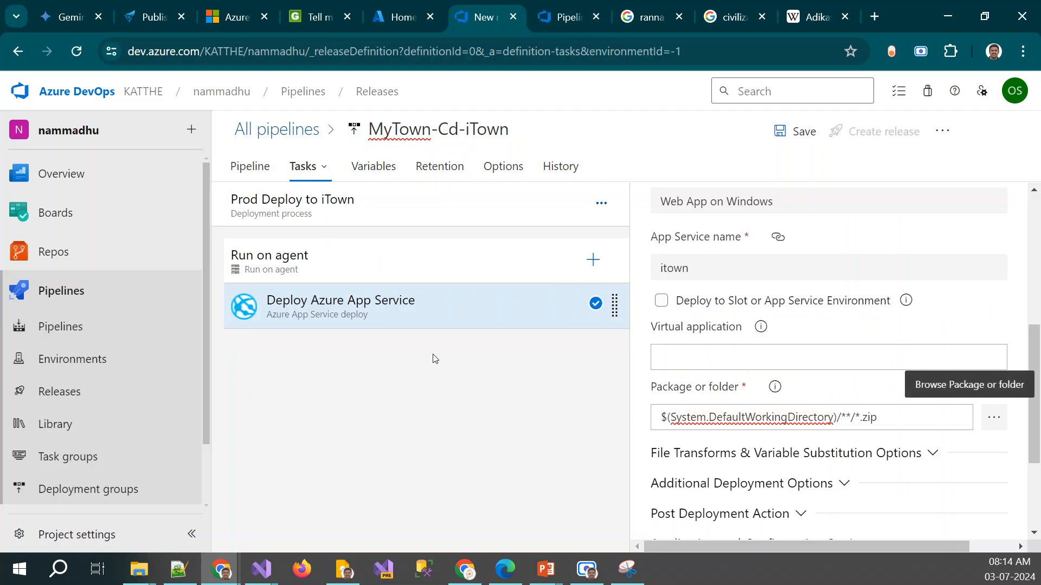
Delete the MyTown-CI-Default-BlazorHostedAspnetCore build artifact from the release pipeline
{"action": "left_click", "coordinate": [353, 199]}
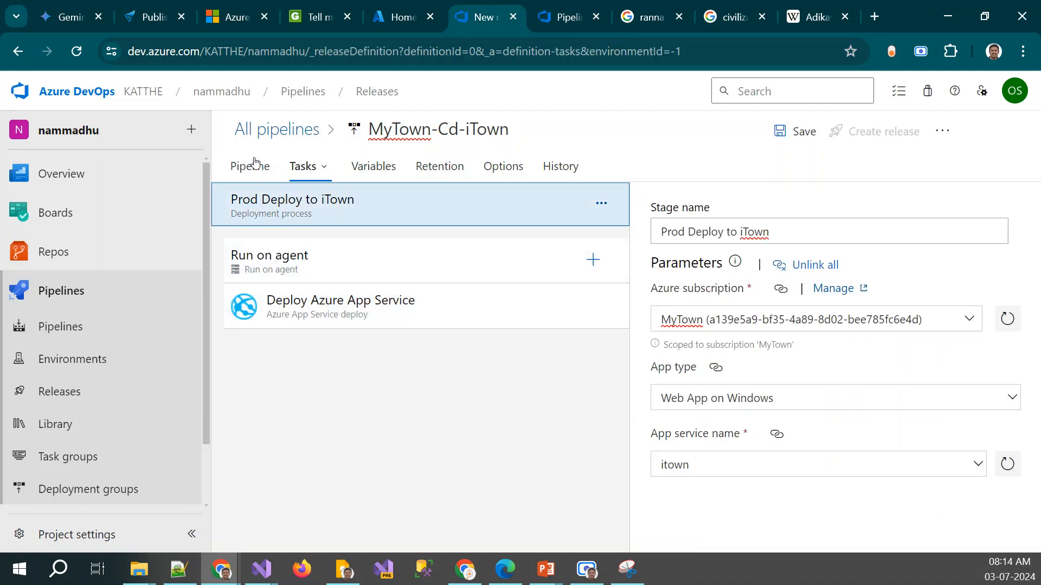
{"action": "left_click", "coordinate": [254, 162]}
{"action": "left_click", "coordinate": [305, 350]}
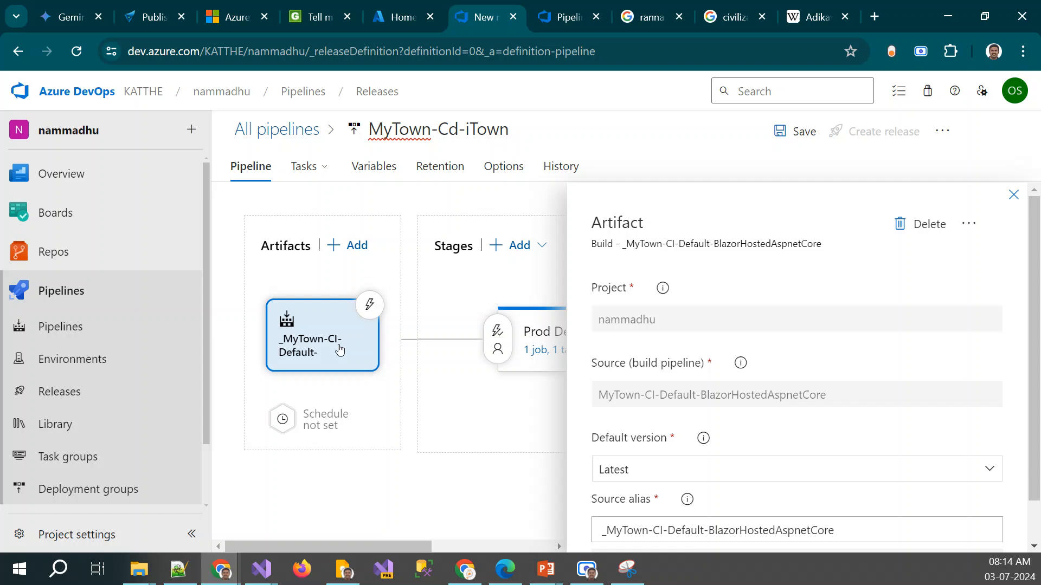
{"action": "scroll", "coordinate": [864, 516], "scroll_direction": "down", "scroll_amount": 2}
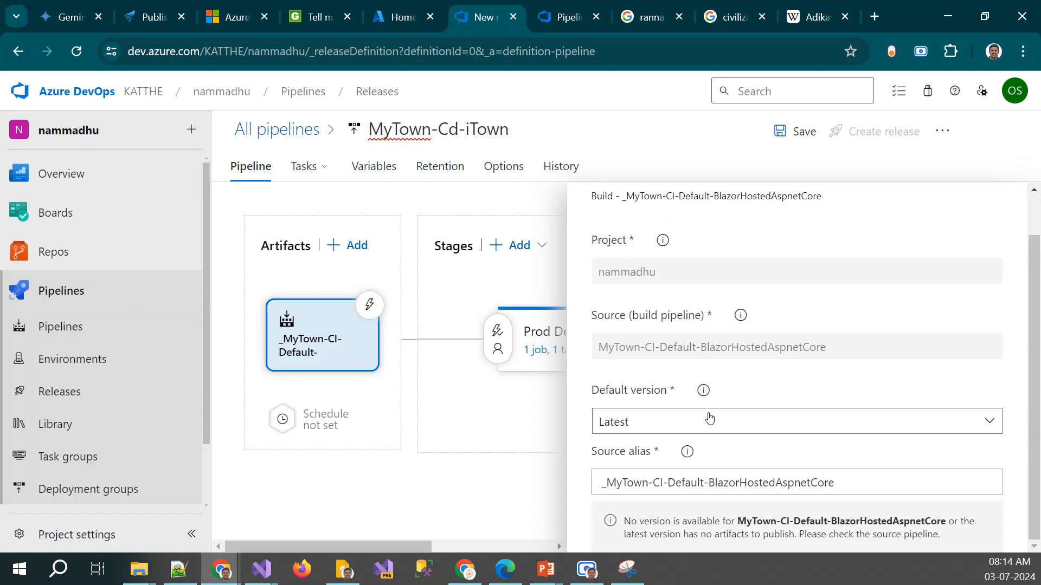
{"action": "scroll", "coordinate": [721, 355], "scroll_direction": "up", "scroll_amount": 2}
{"action": "scroll", "coordinate": [739, 339], "scroll_direction": "down", "scroll_amount": 2}
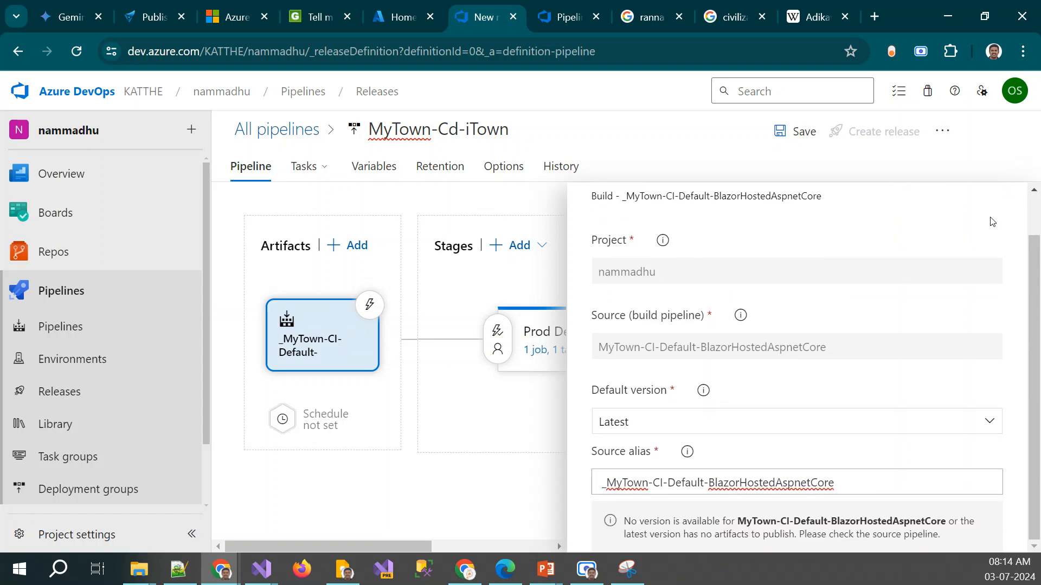
{"action": "scroll", "coordinate": [873, 346], "scroll_direction": "up", "scroll_amount": 2}
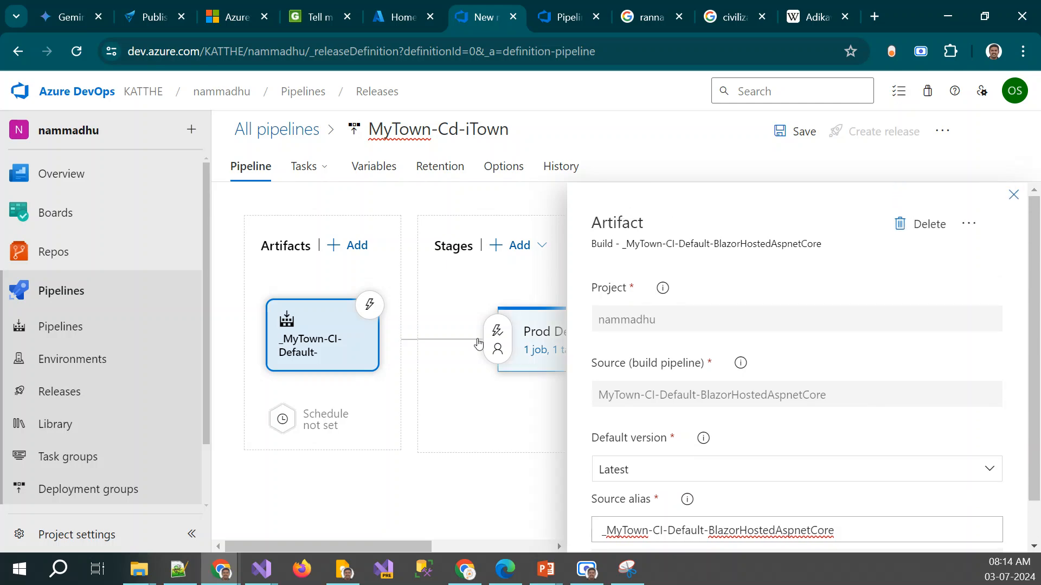
{"action": "left_click", "coordinate": [922, 224]}
{"action": "left_click", "coordinate": [564, 366]}
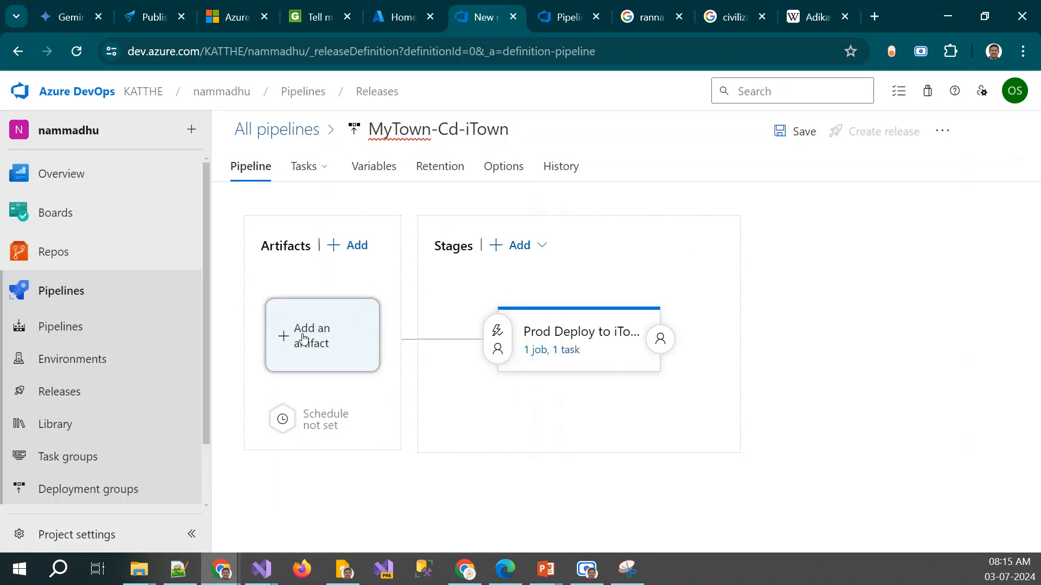
Add a build artifact from the town1nammadhu-ASP.NET Core-CI pipeline, using the Latest default version
{"action": "left_click", "coordinate": [303, 339]}
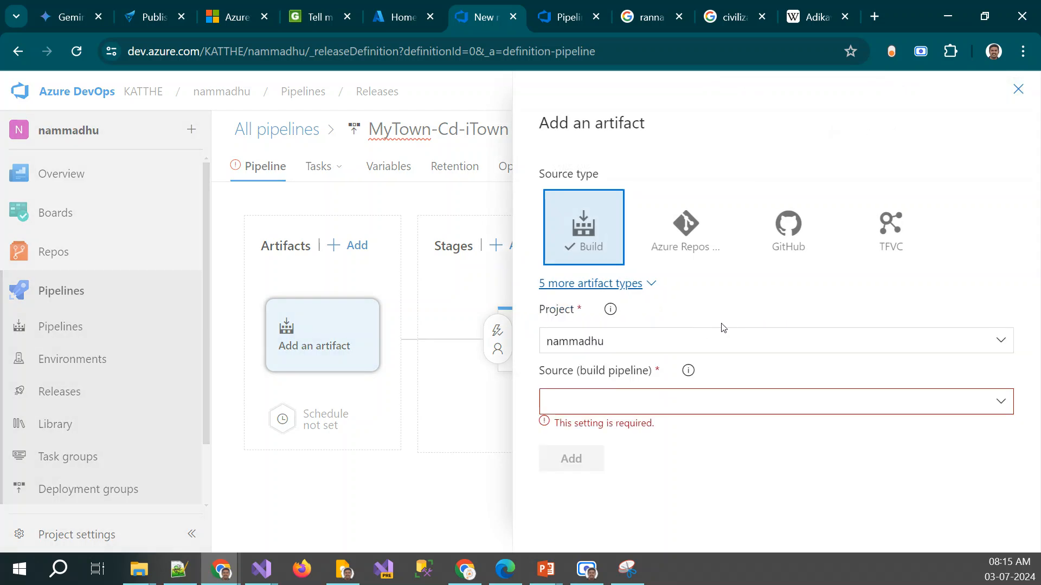
{"action": "left_click", "coordinate": [1002, 402]}
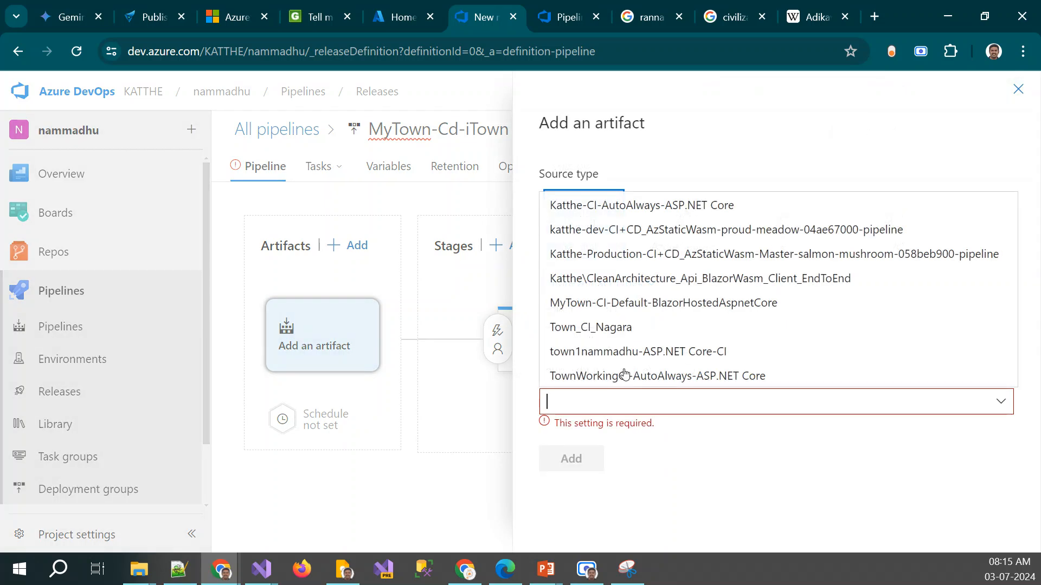
{"action": "left_click", "coordinate": [598, 351]}
{"action": "scroll", "coordinate": [662, 460], "scroll_direction": "down", "scroll_amount": 2}
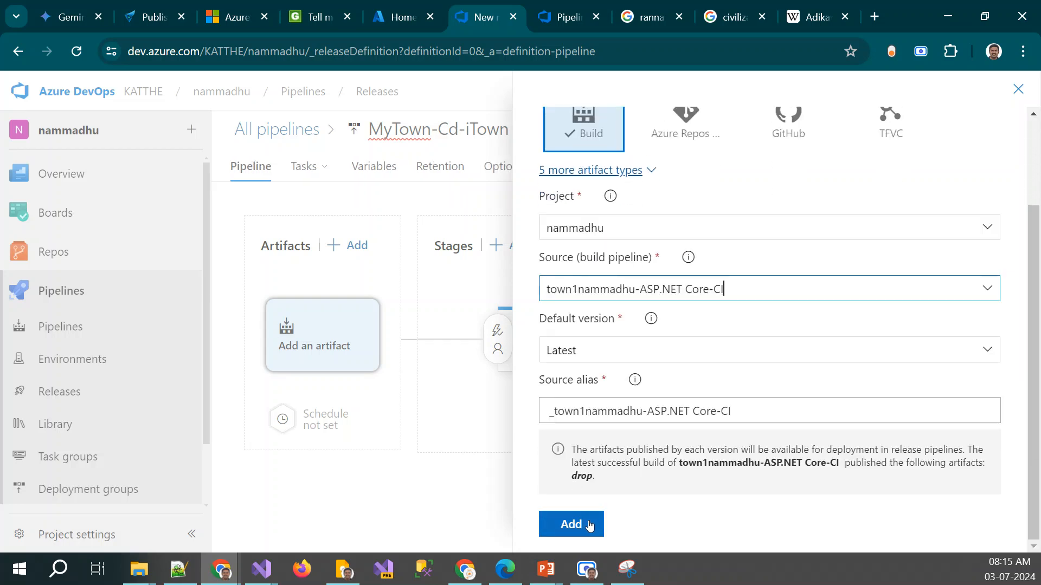
{"action": "left_click", "coordinate": [589, 526]}
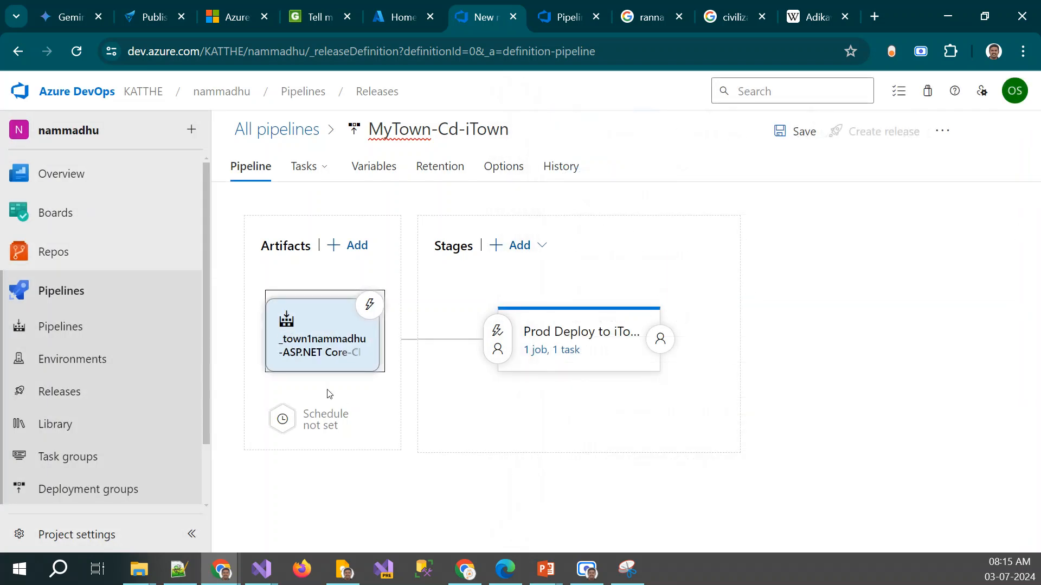
Set the Deploy Azure App Service task's package to AllInOneBlazorAspHosting.zip from the town1nammadhu-ASP.NET Core-CI artifact's drop folder
{"action": "left_click", "coordinate": [560, 351]}
{"action": "left_click", "coordinate": [349, 310]}
{"action": "scroll", "coordinate": [801, 334], "scroll_direction": "down", "scroll_amount": 10}
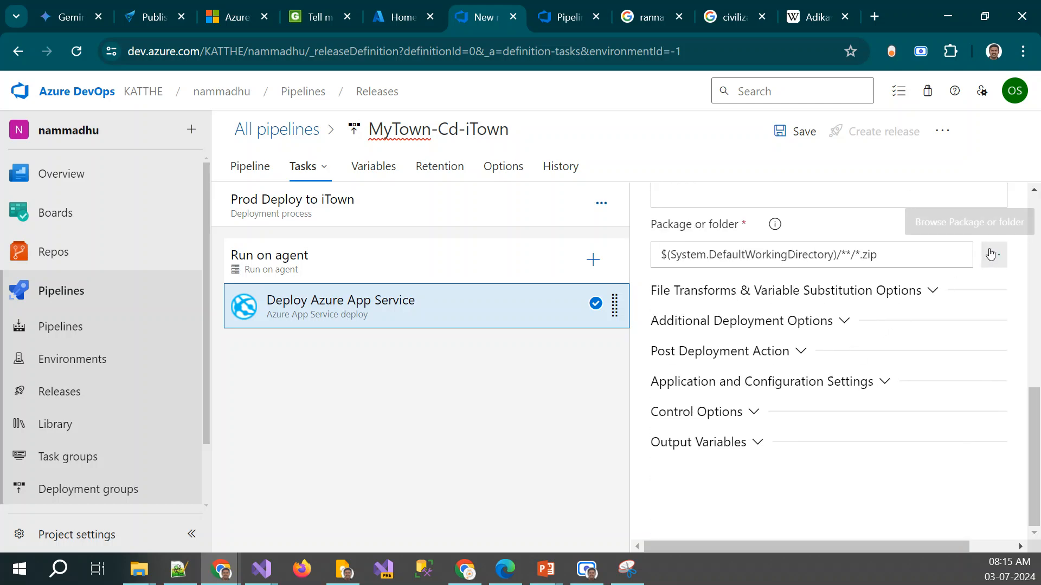
{"action": "left_click", "coordinate": [990, 255]}
{"action": "left_click", "coordinate": [335, 172]}
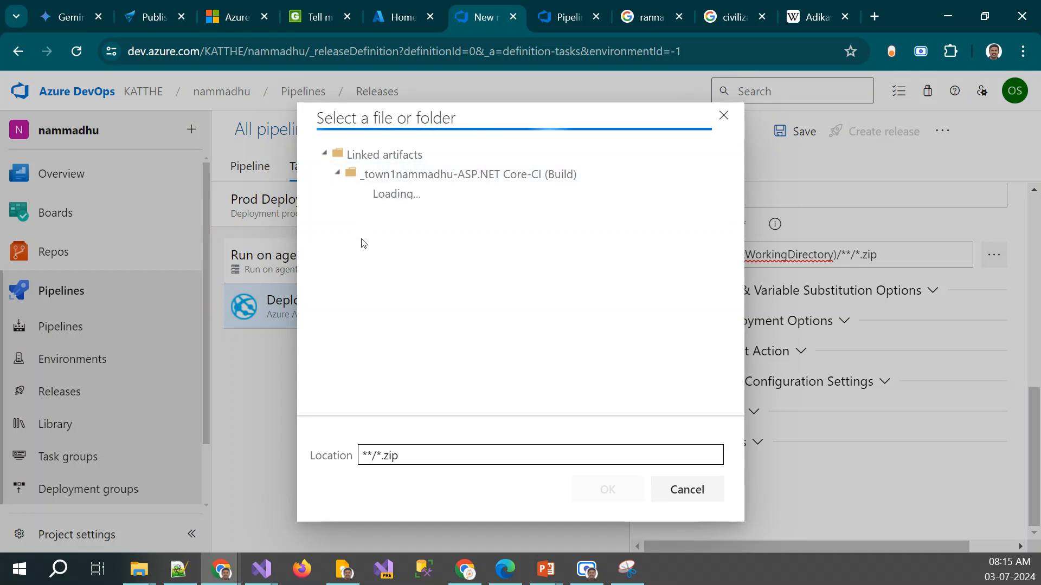
{"action": "left_click", "coordinate": [350, 195]}
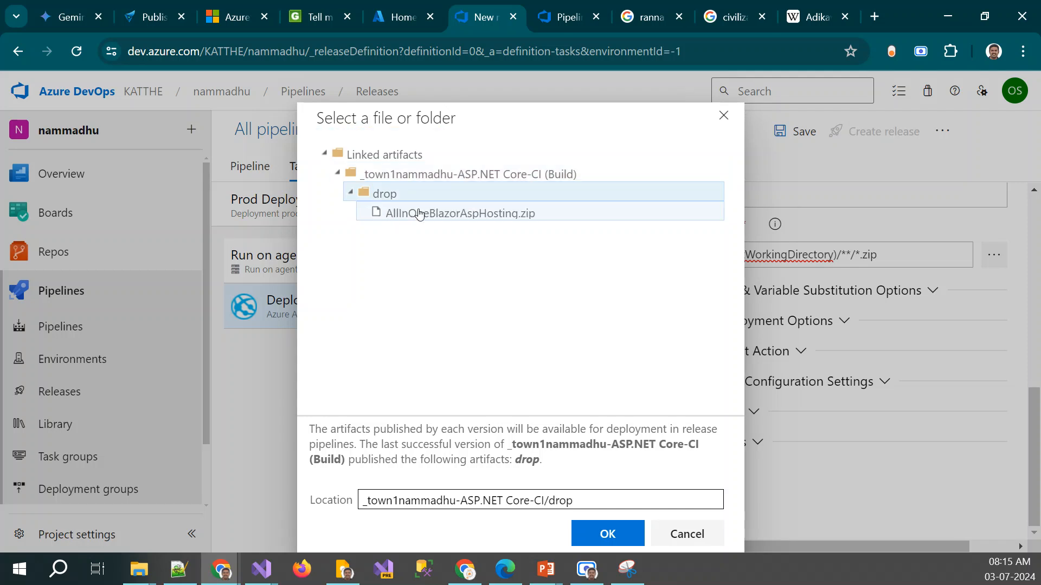
{"action": "left_click", "coordinate": [423, 214]}
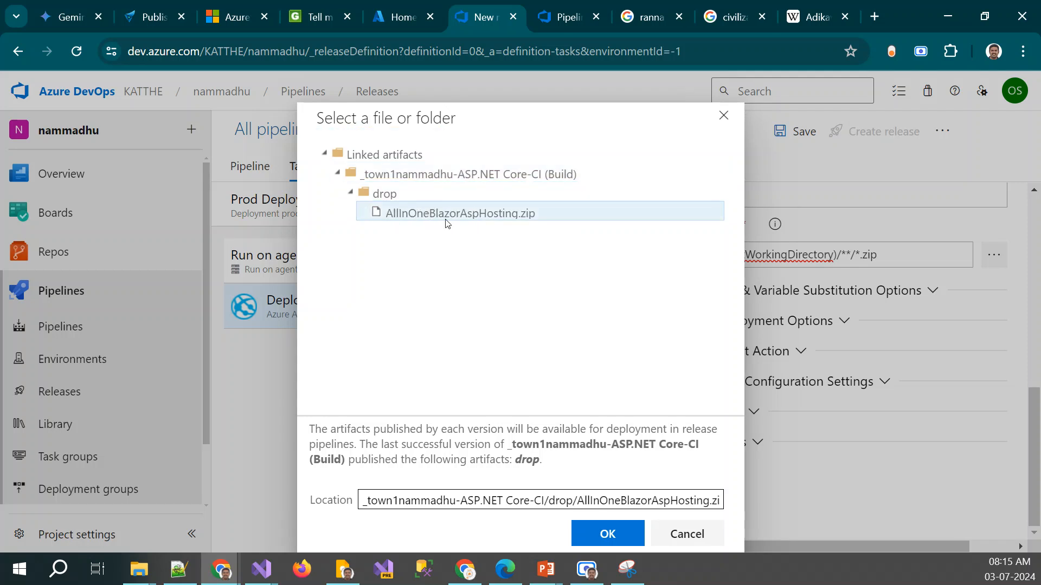
{"action": "left_click", "coordinate": [609, 534]}
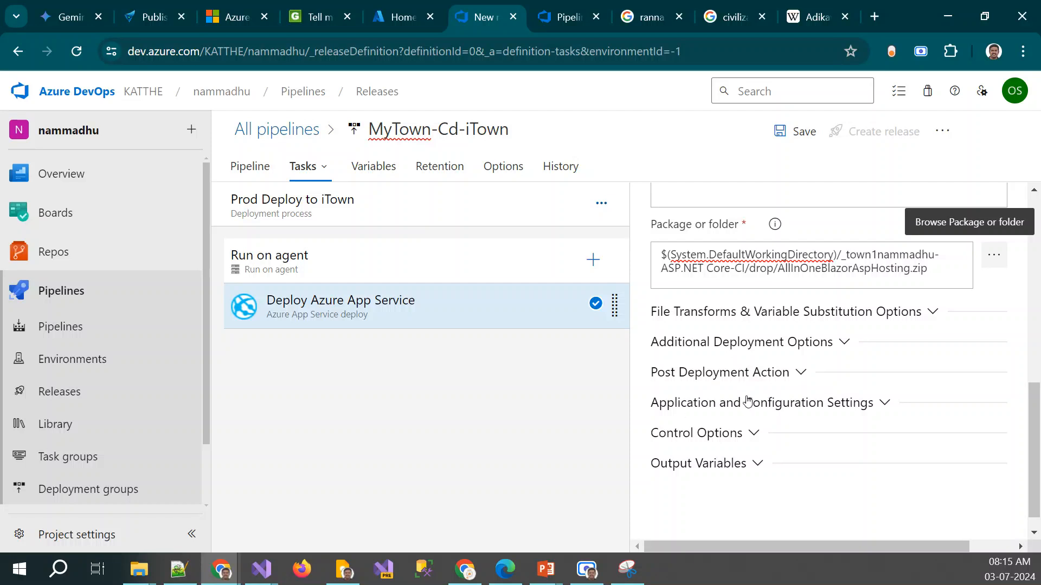
{"action": "scroll", "coordinate": [748, 400], "scroll_direction": "up", "scroll_amount": 5}
{"action": "scroll", "coordinate": [748, 400], "scroll_direction": "down", "scroll_amount": 3}
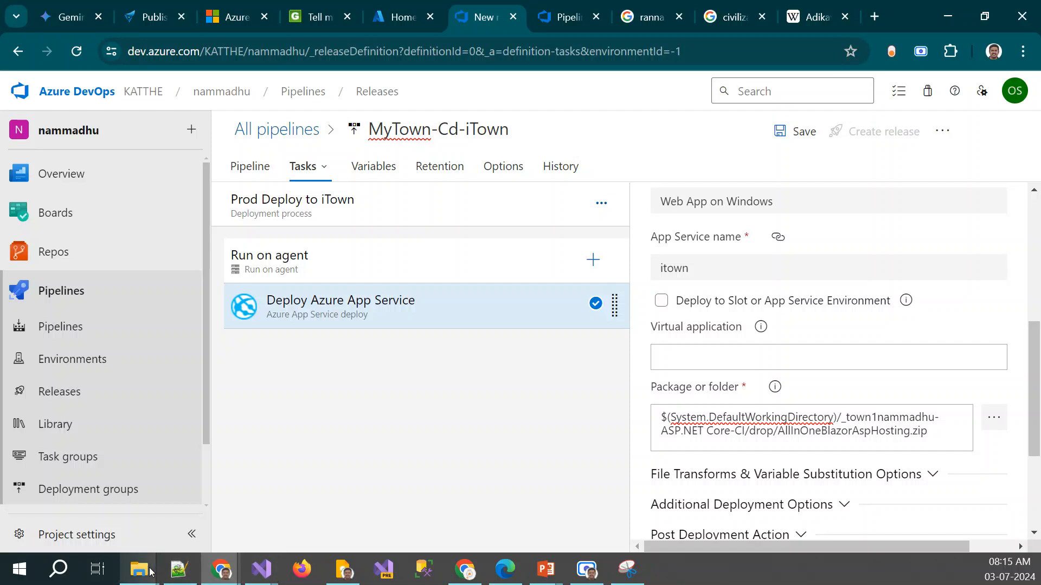
Switch to File Explorer and open the BaseBlazorComponentsRCL folder under CodeMyTown\Source\Src\_Presentation
{"action": "mouse_move", "coordinate": [150, 571]}
{"action": "mouse_move", "coordinate": [454, 505]}
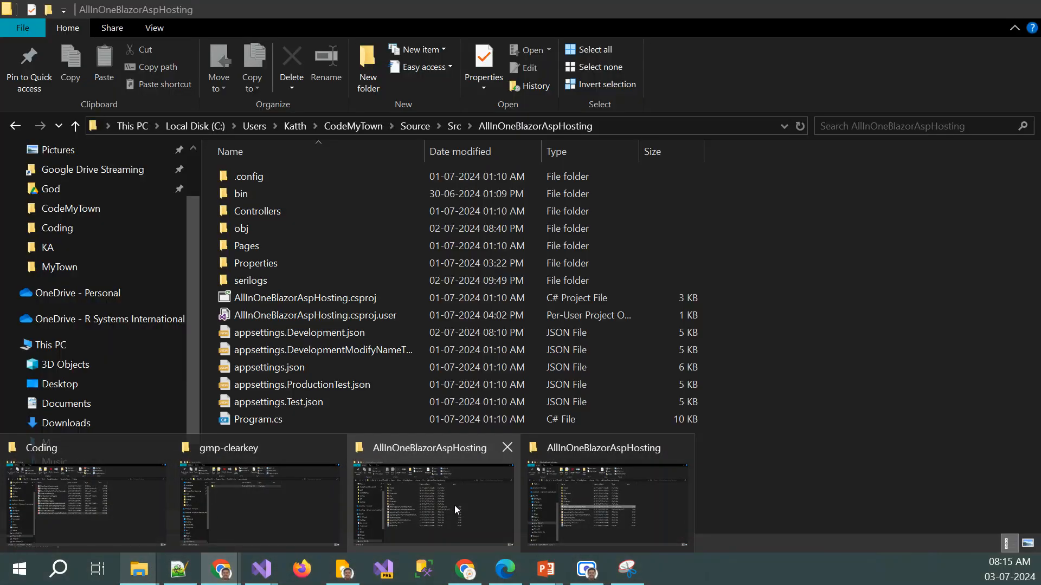
{"action": "left_click", "coordinate": [454, 505]}
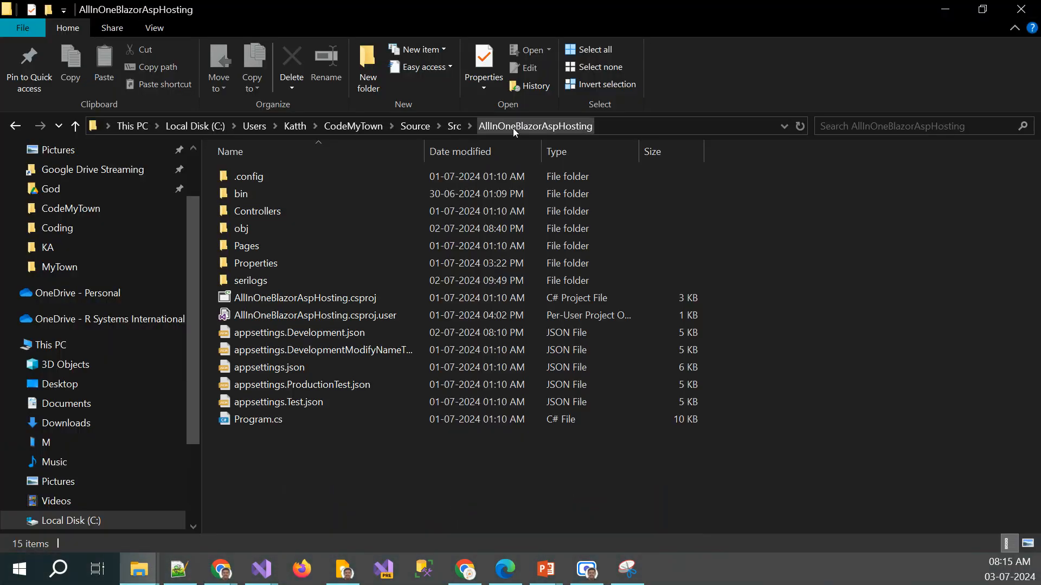
{"action": "left_click", "coordinate": [410, 132]}
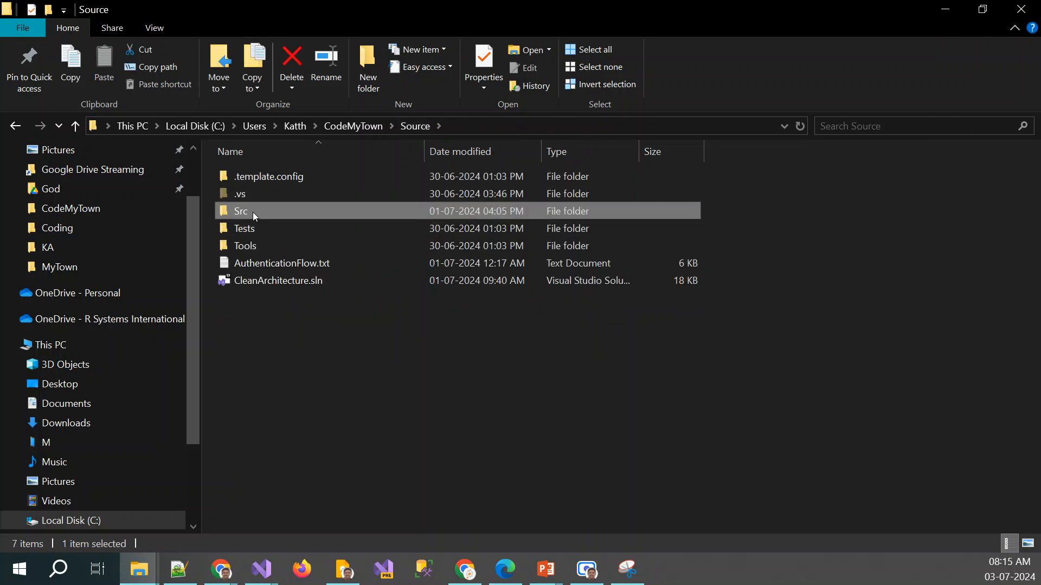
{"action": "double_click", "coordinate": [252, 213]}
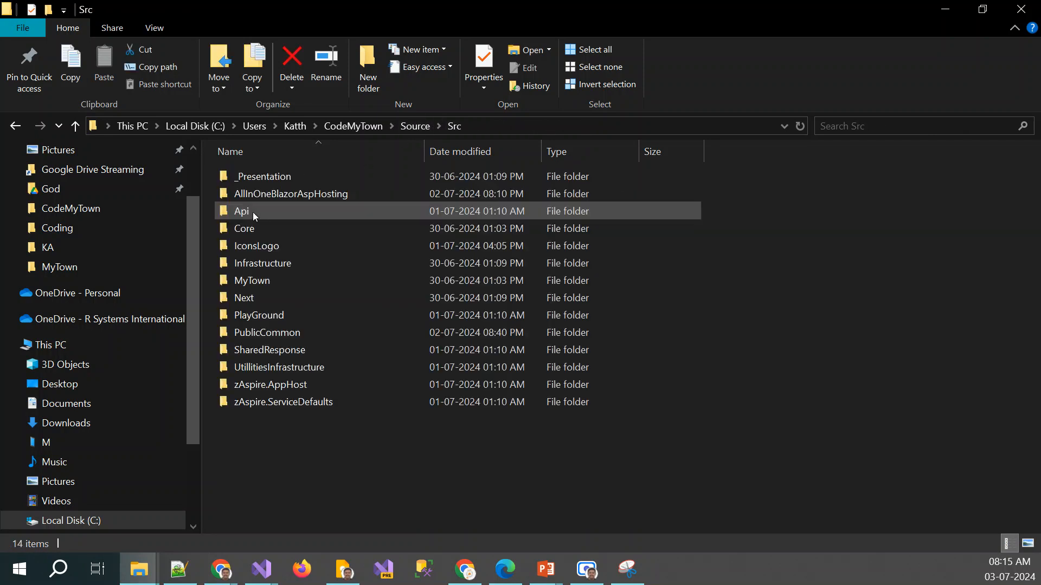
{"action": "double_click", "coordinate": [258, 178]}
{"action": "double_click", "coordinate": [255, 178]}
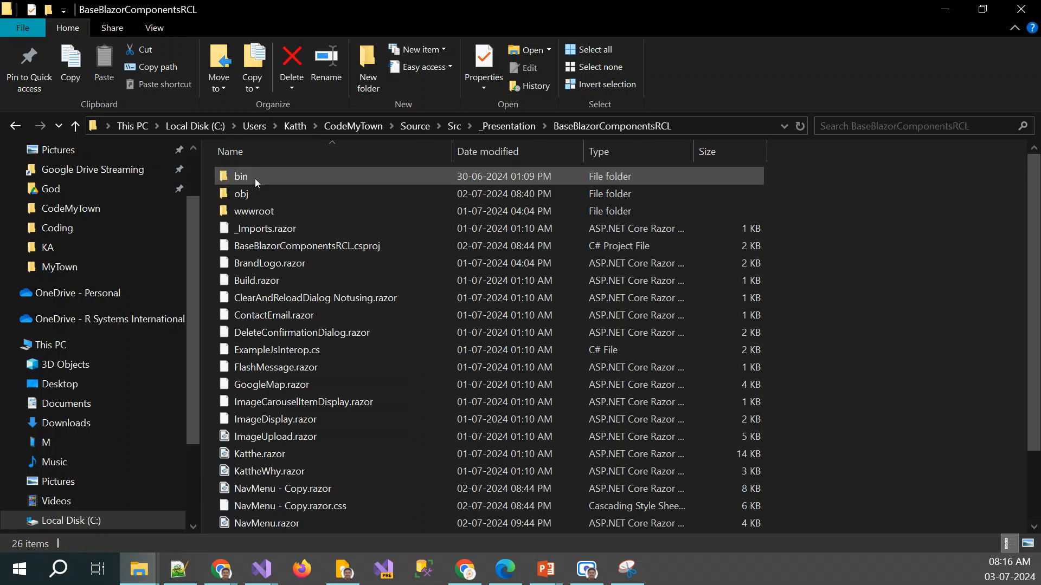
Return to the MyTown-Cd-iTown release pipeline in Chrome and review the Prod Deploy to iTown stage and Run on agent job settings
{"action": "key", "text": "alt+Left"}
{"action": "key", "text": "Down"}
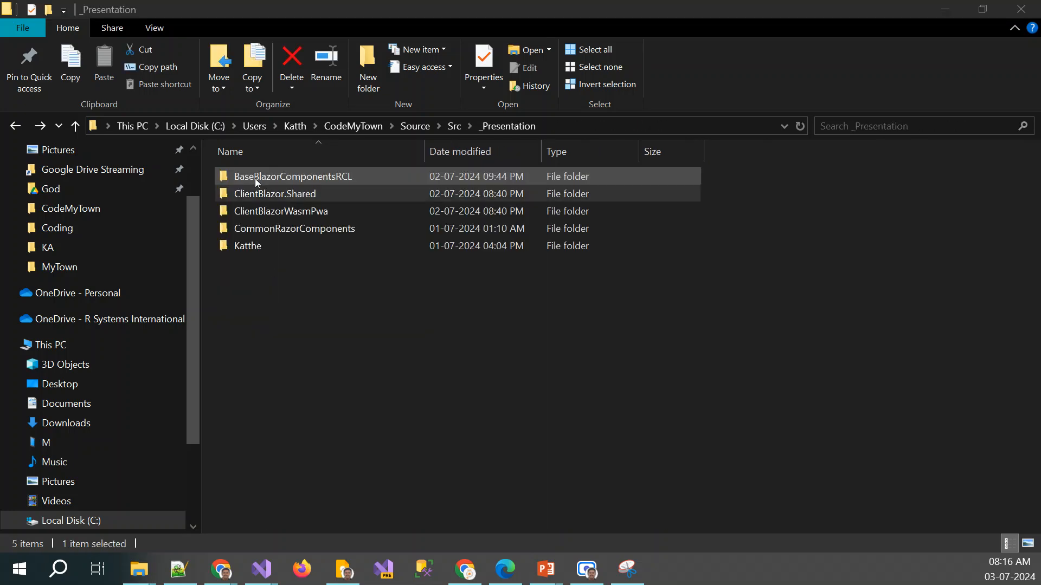
{"action": "key", "text": "alt+Tab"}
{"action": "scroll", "coordinate": [822, 386], "scroll_direction": "down", "scroll_amount": 3}
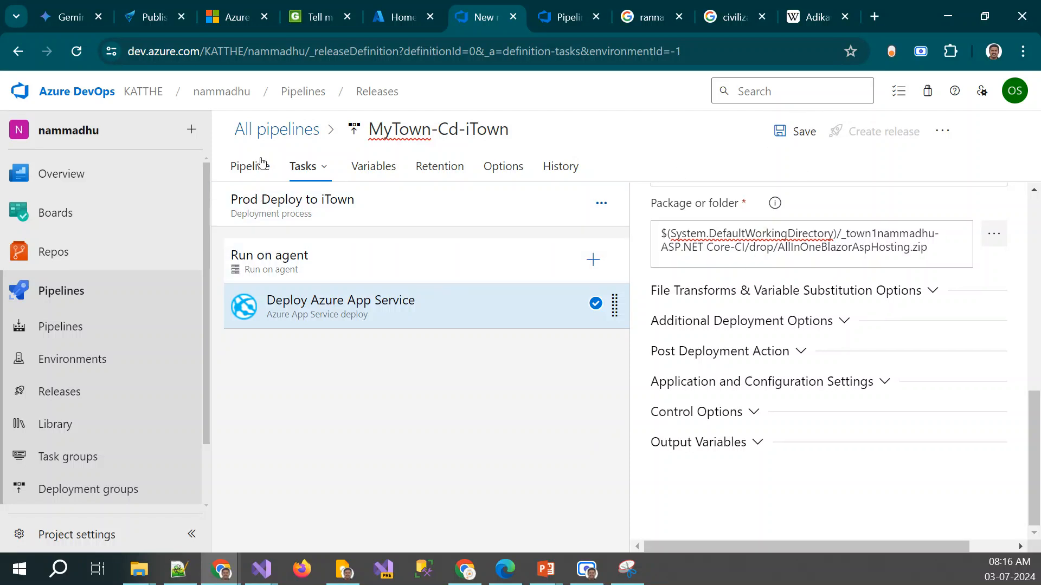
{"action": "left_click", "coordinate": [280, 212]}
{"action": "left_click", "coordinate": [298, 270]}
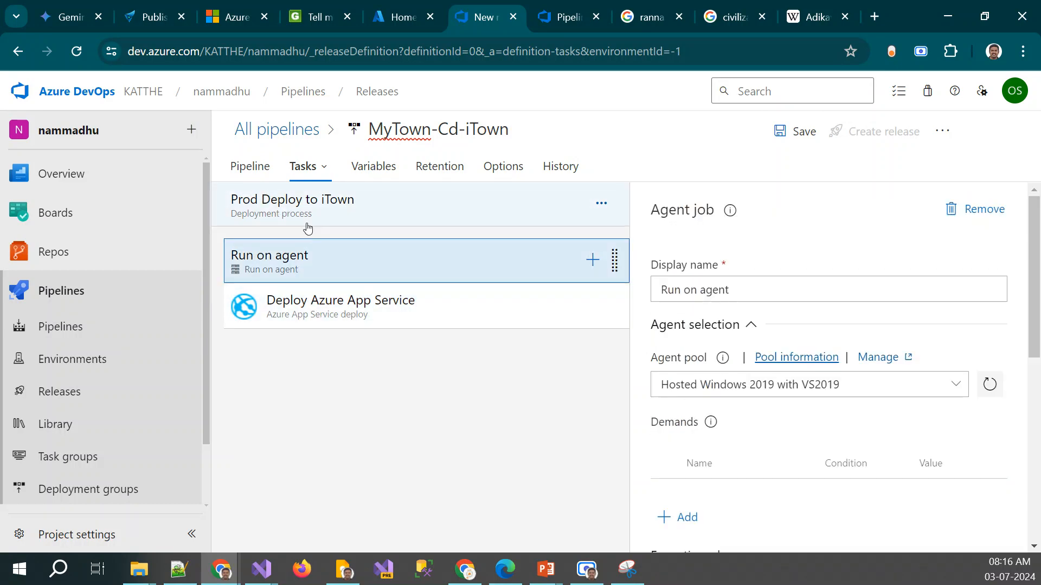
{"action": "left_click", "coordinate": [314, 196]}
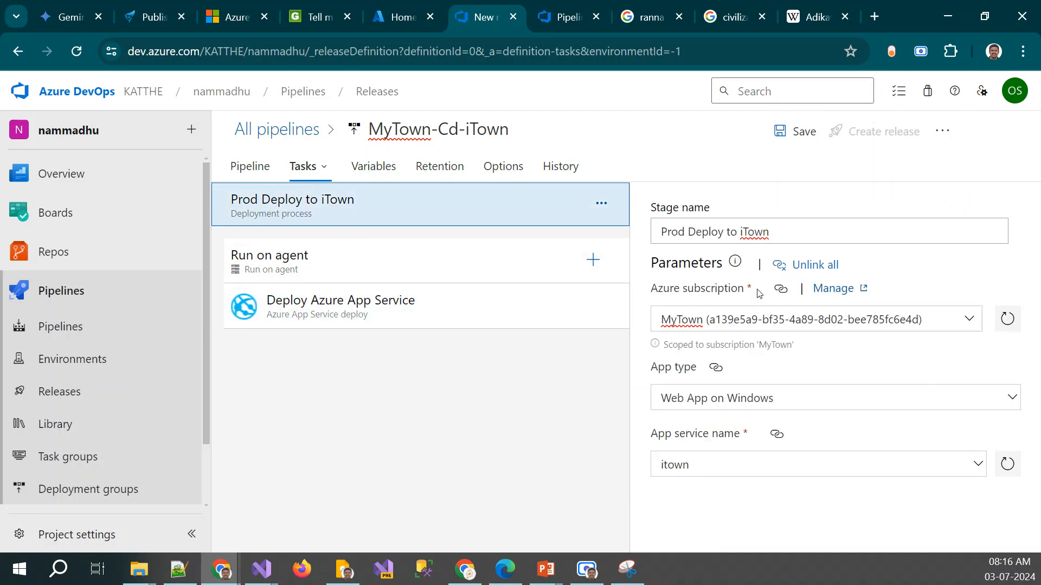
{"action": "left_click", "coordinate": [410, 265]}
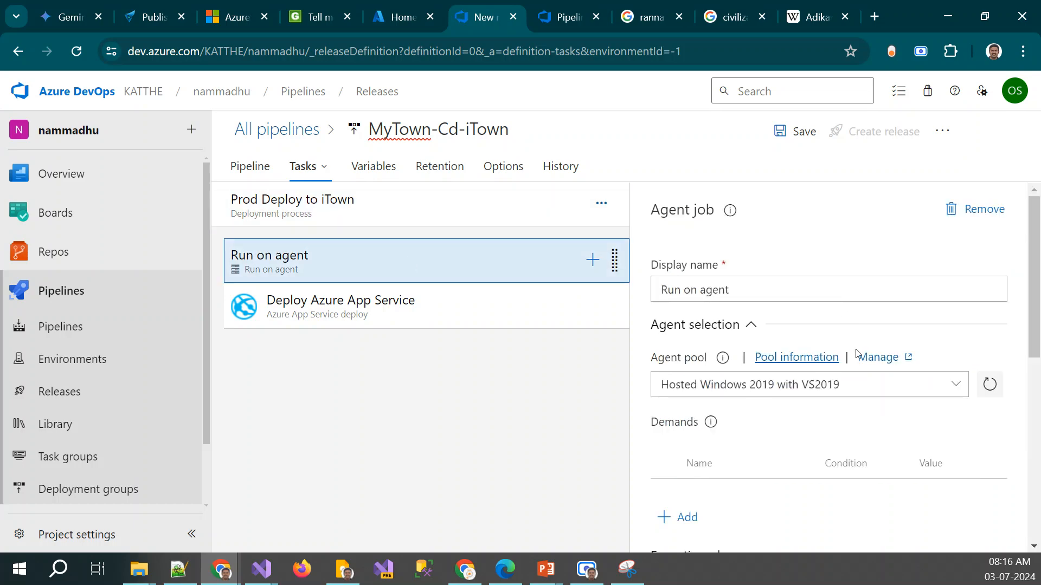
Set the Deploy Azure App Service task's package to the drop folder of the _town1nammadhu-ASP.NET Core-CI artifact
{"action": "left_click", "coordinate": [331, 308]}
{"action": "scroll", "coordinate": [904, 358], "scroll_direction": "down", "scroll_amount": 4}
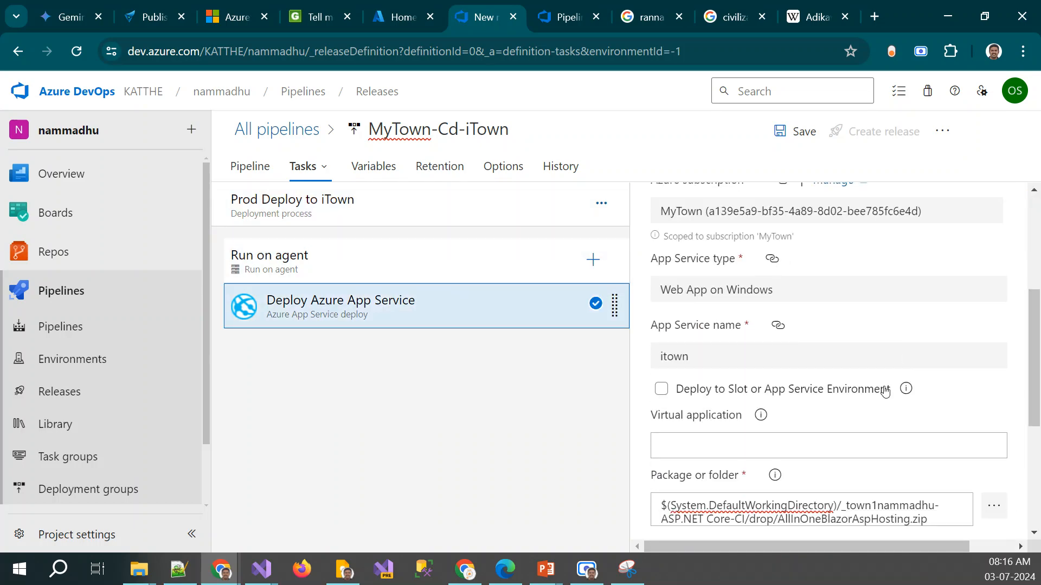
{"action": "scroll", "coordinate": [884, 392], "scroll_direction": "down", "scroll_amount": 5}
{"action": "left_click", "coordinate": [993, 262]}
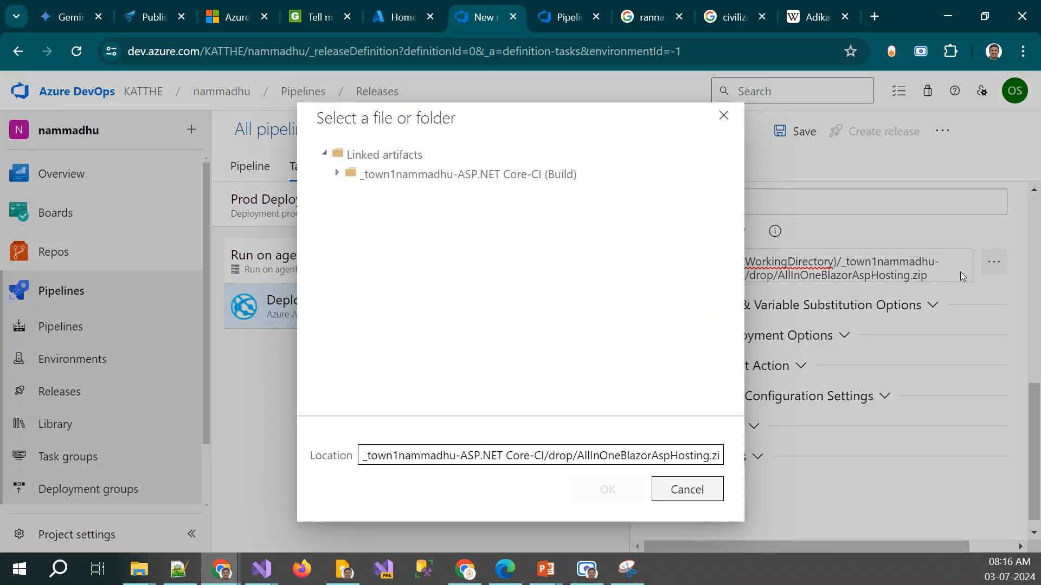
{"action": "left_click", "coordinate": [336, 173]}
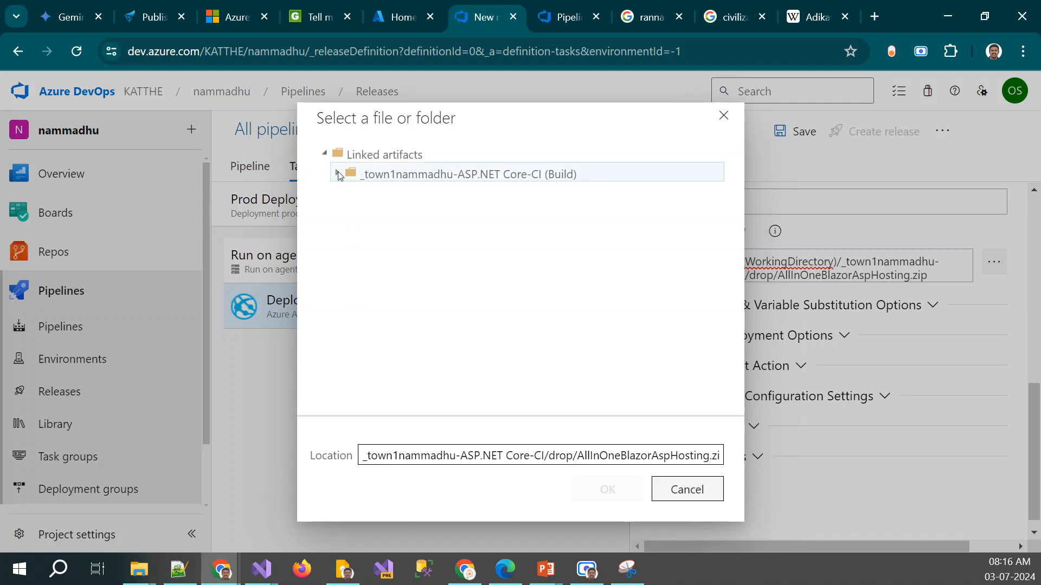
{"action": "left_click", "coordinate": [567, 17]}
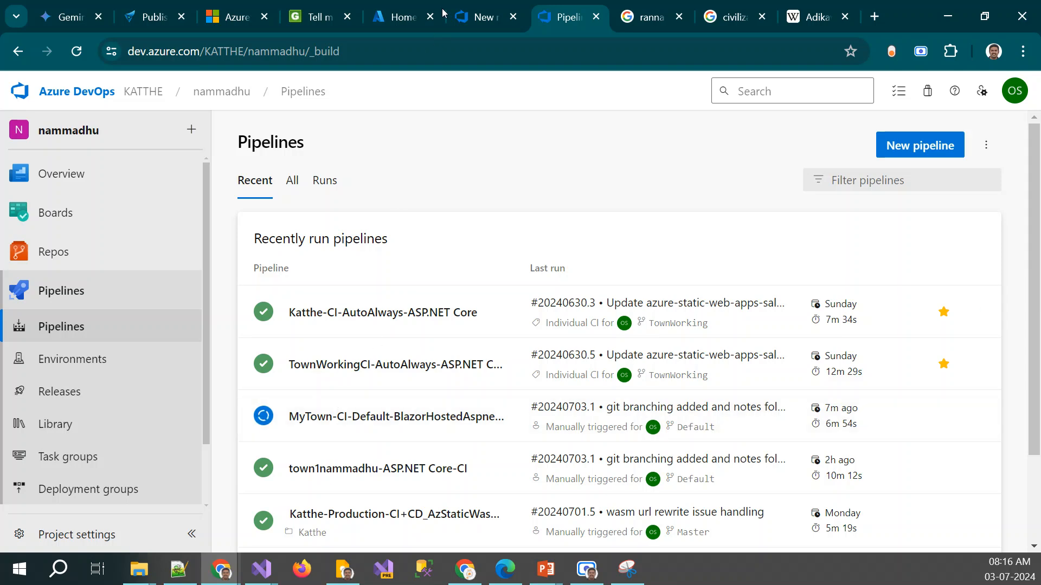
{"action": "left_click", "coordinate": [468, 6]}
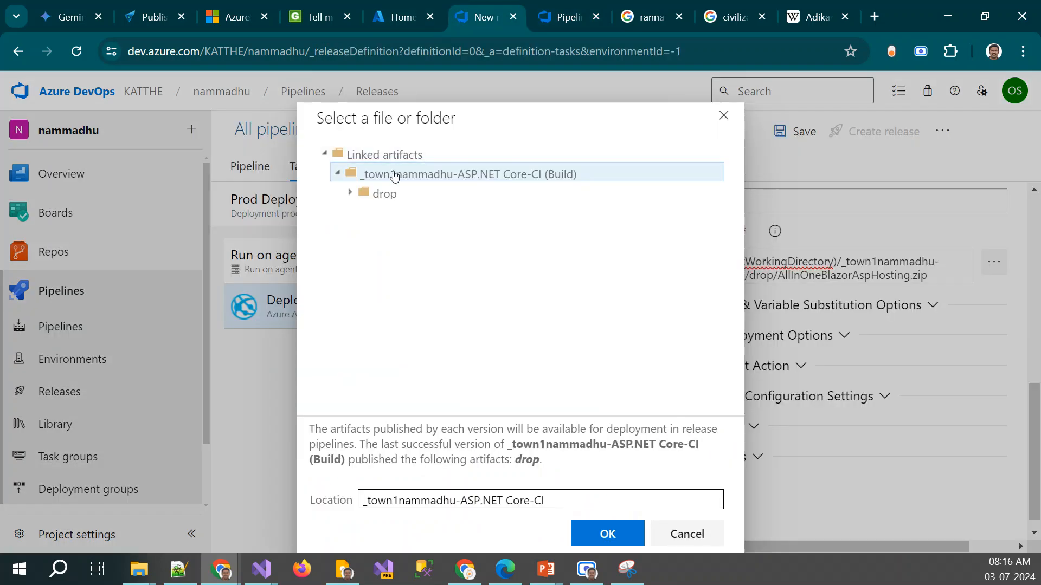
{"action": "left_click", "coordinate": [350, 192]}
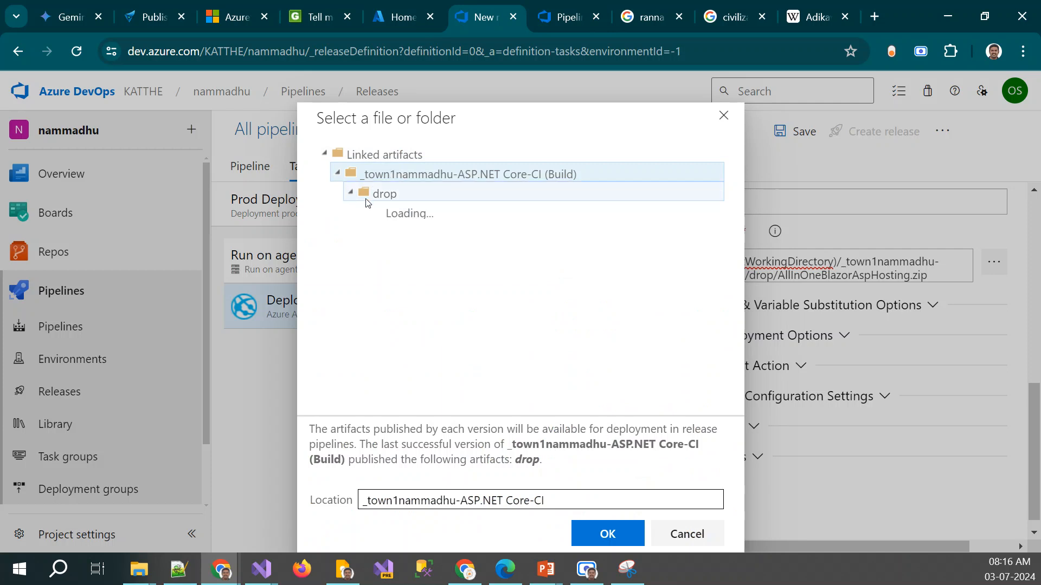
{"action": "left_click", "coordinate": [402, 214]}
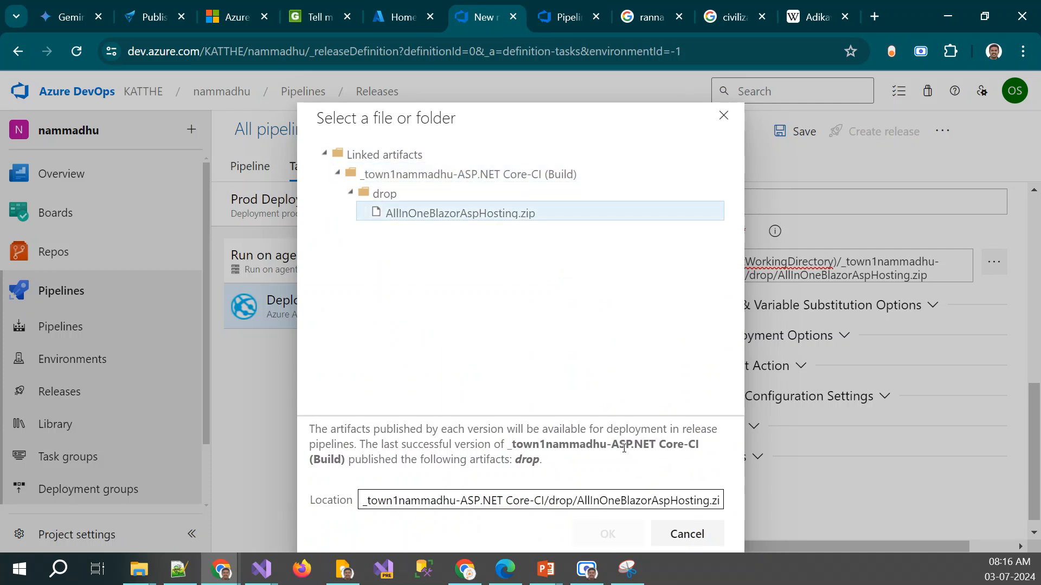
{"action": "left_click", "coordinate": [428, 194]}
{"action": "left_click", "coordinate": [425, 214]}
{"action": "left_click", "coordinate": [383, 200]}
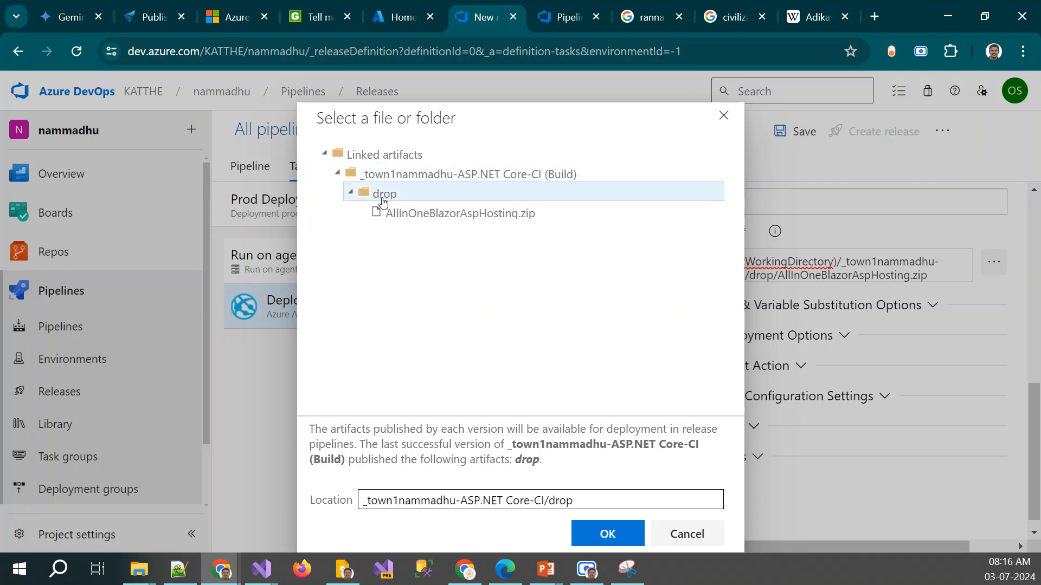
{"action": "left_click", "coordinate": [601, 534]}
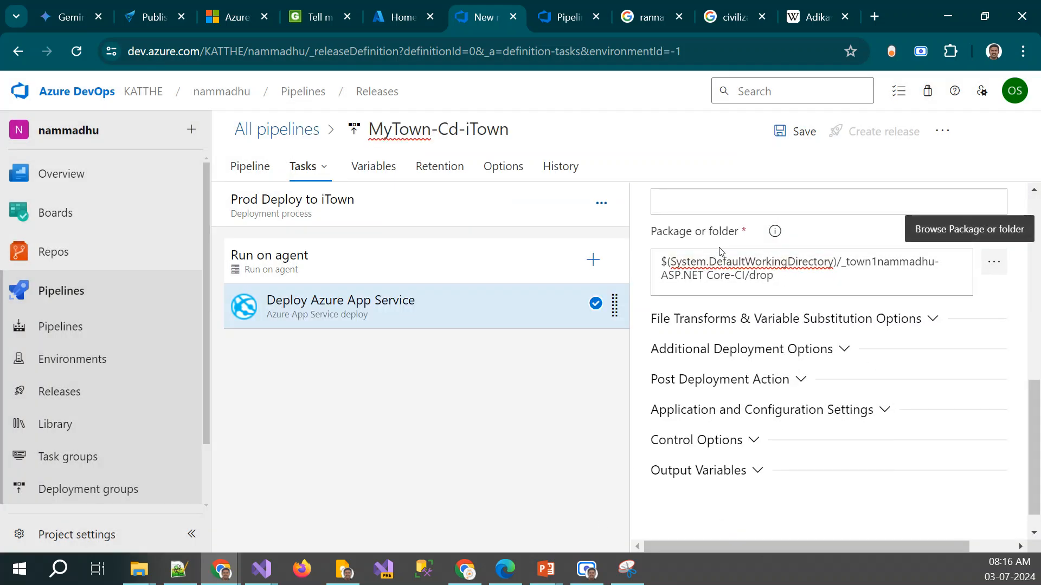
Set the Deploy Azure App Service task's package to AllInOneBlazorAspHosting.zip inside the _town1nammadhu-ASP.NET Core-CI artifact's drop folder
{"action": "left_click", "coordinate": [994, 263]}
{"action": "left_click", "coordinate": [337, 174]}
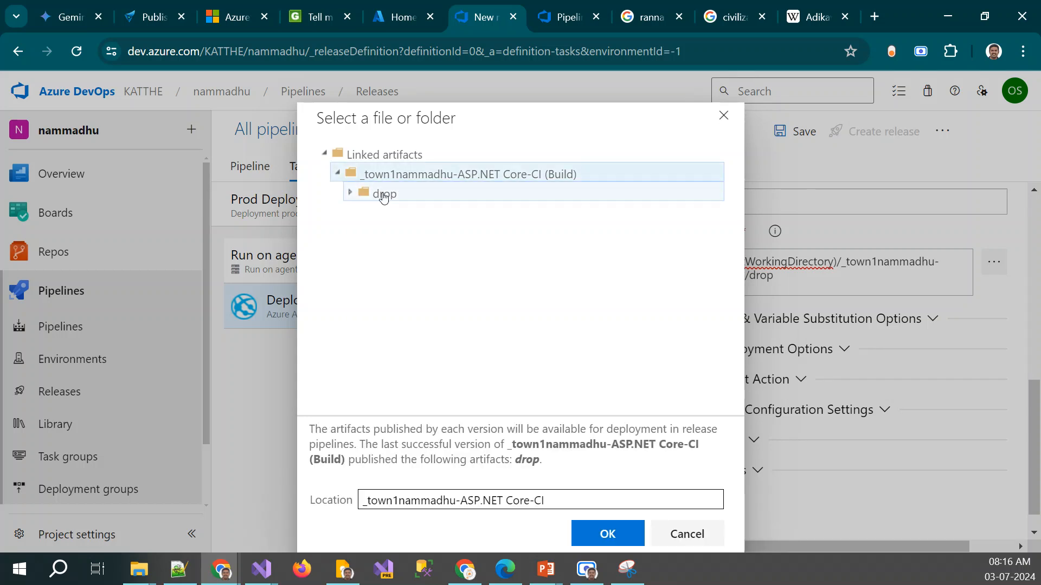
{"action": "left_click", "coordinate": [352, 194]}
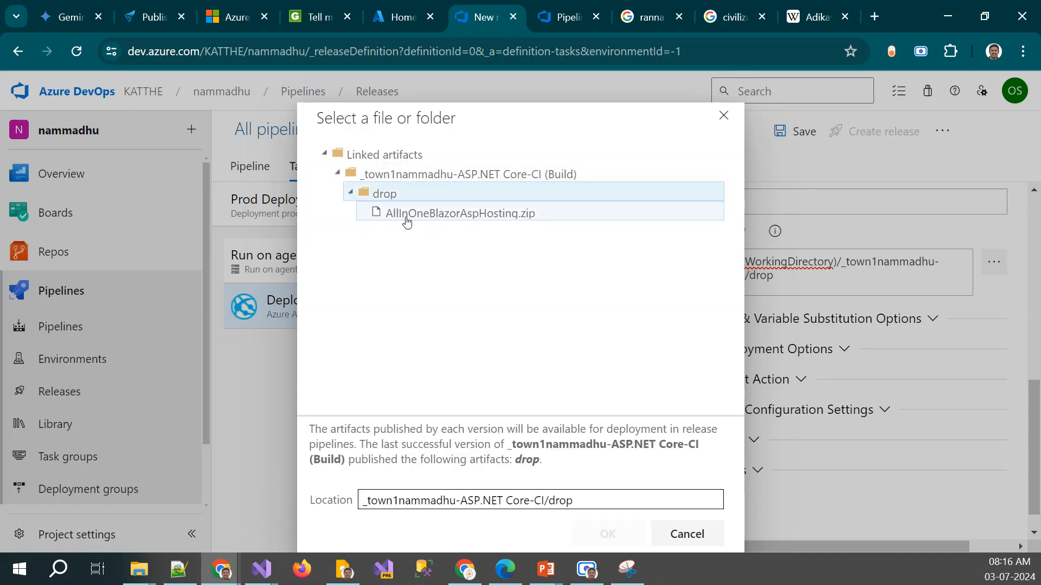
{"action": "left_click", "coordinate": [410, 216]}
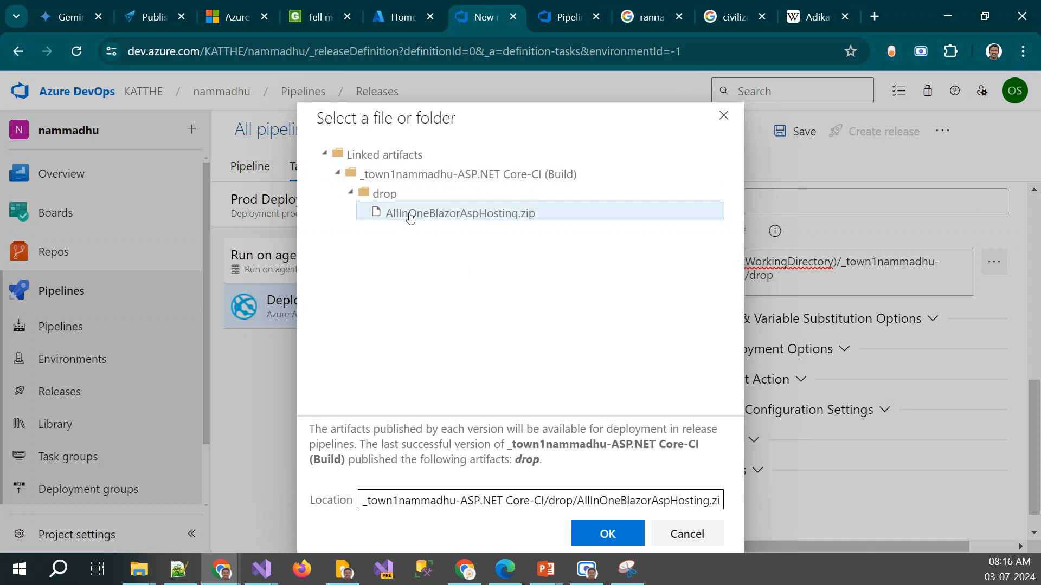
{"action": "left_click", "coordinate": [609, 534]}
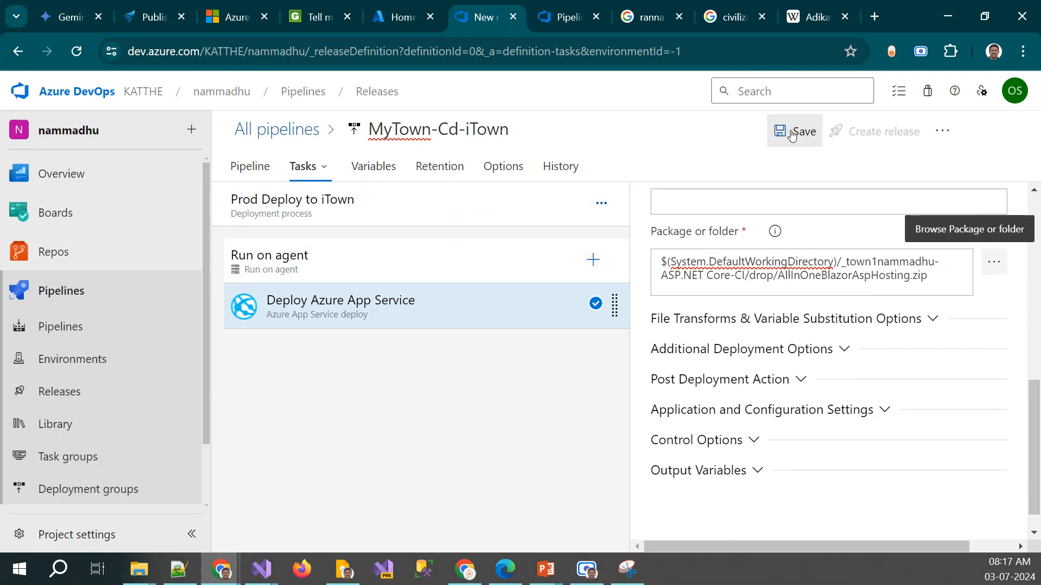
Leave the MyTown-Cd-iTown pipeline editor, discarding the unsaved changes, and go to the project's release pipelines
{"action": "left_click", "coordinate": [281, 135]}
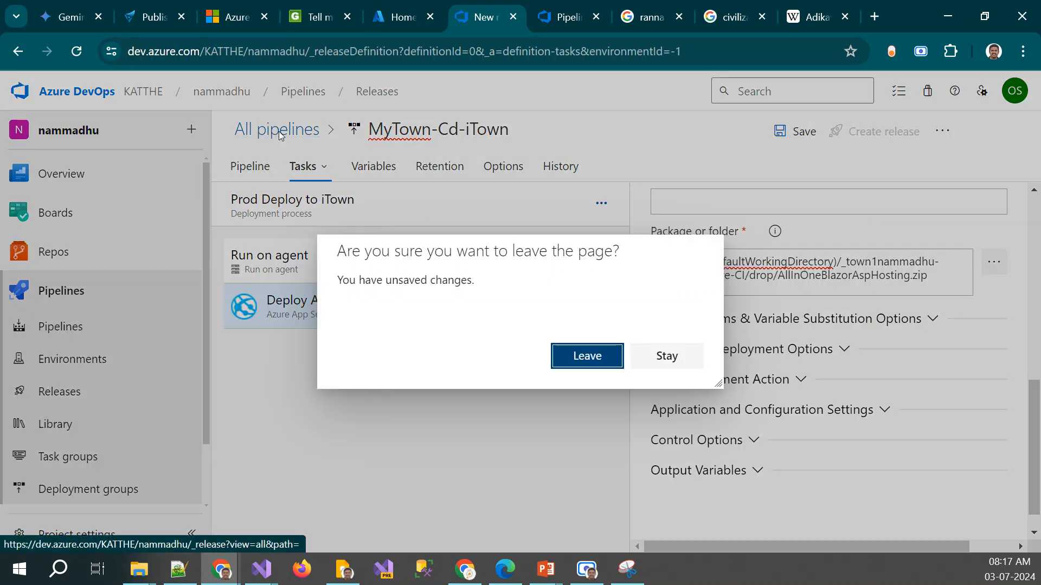
{"action": "left_click", "coordinate": [610, 358]}
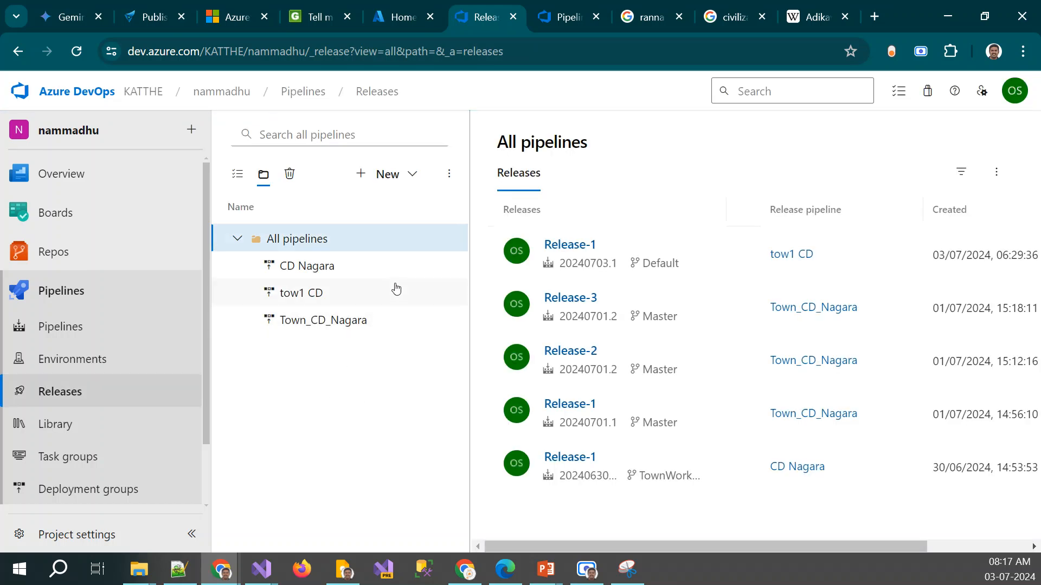
{"action": "left_click", "coordinate": [77, 390]}
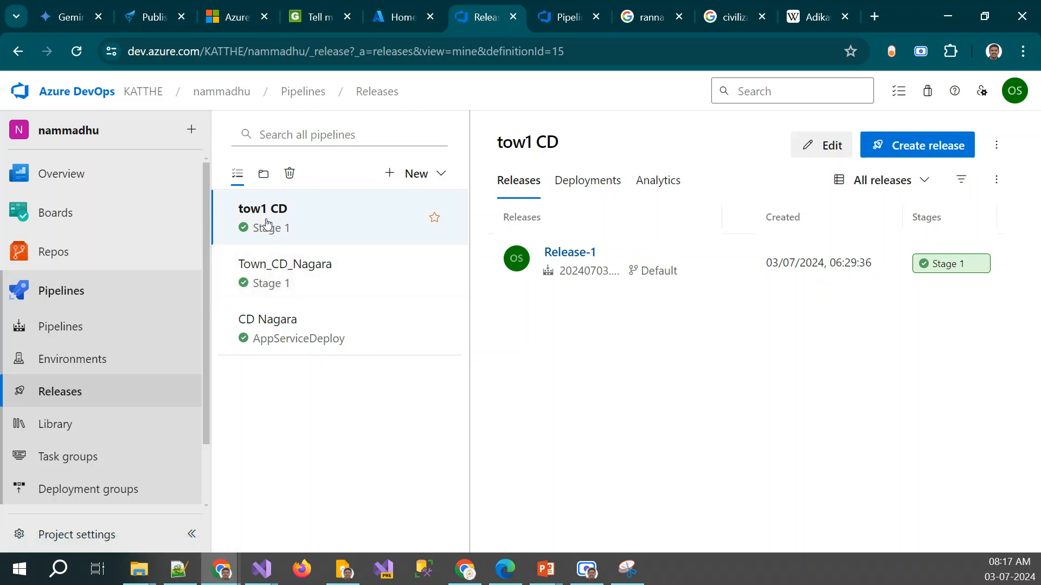
Look over the tow1 CD pipeline definition and examine the Stage 1 deployment logs of its Release-1, including the agent job's duration
{"action": "left_click", "coordinate": [814, 147]}
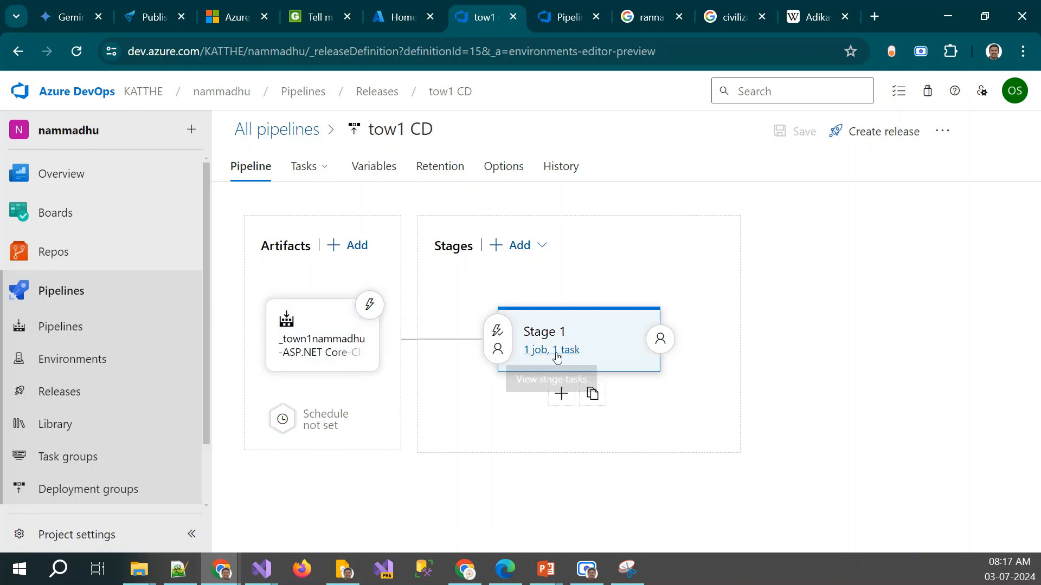
{"action": "left_click", "coordinate": [302, 132]}
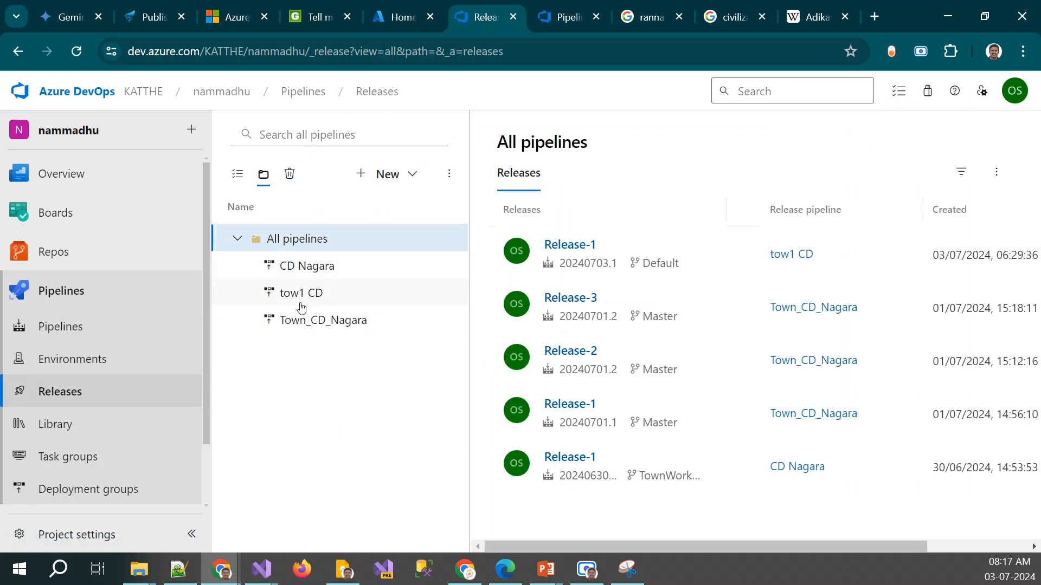
{"action": "left_click", "coordinate": [320, 296]}
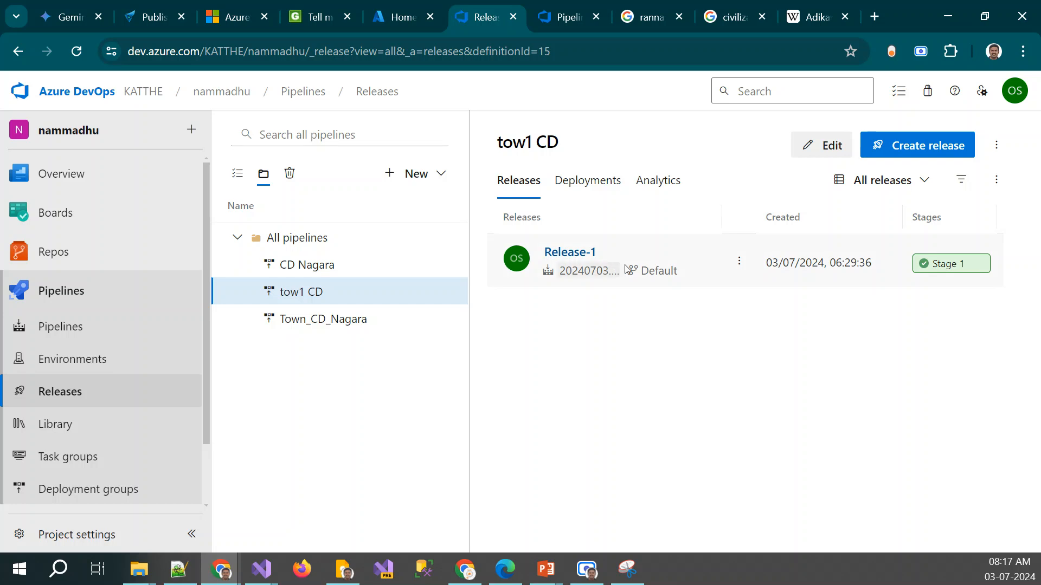
{"action": "left_click", "coordinate": [957, 270]}
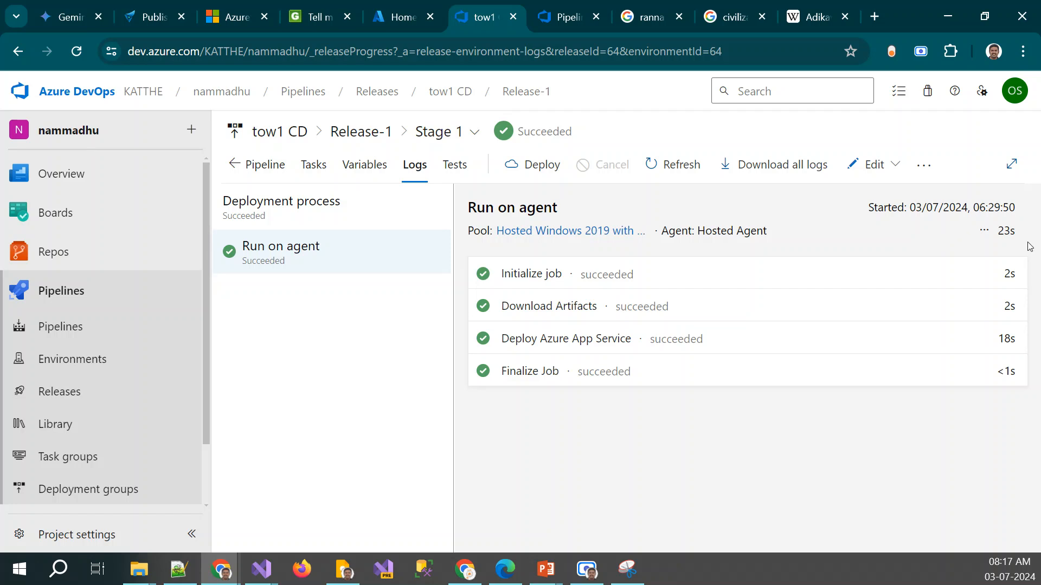
{"action": "mouse_move", "coordinate": [1015, 234]}
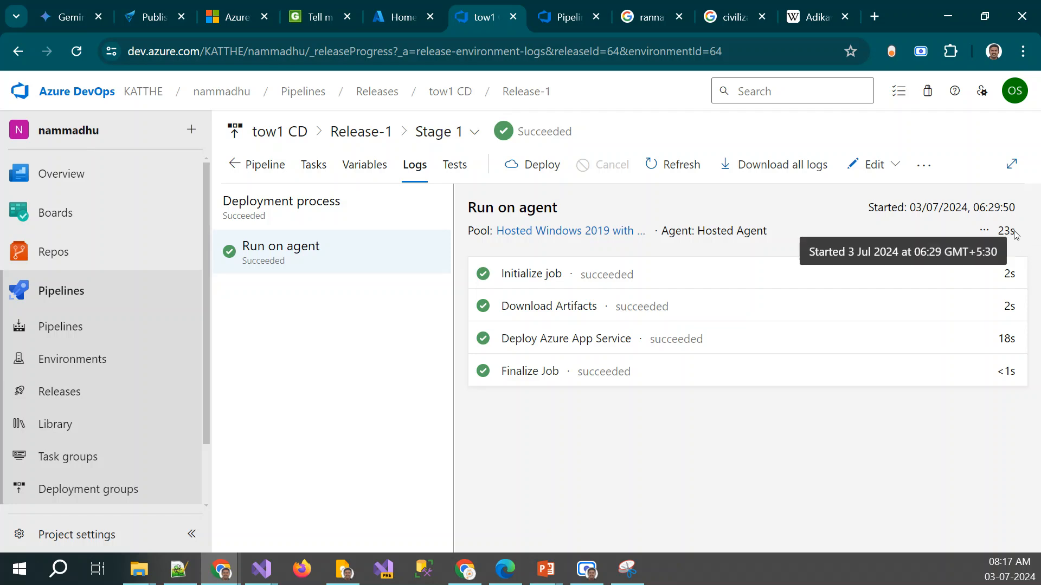
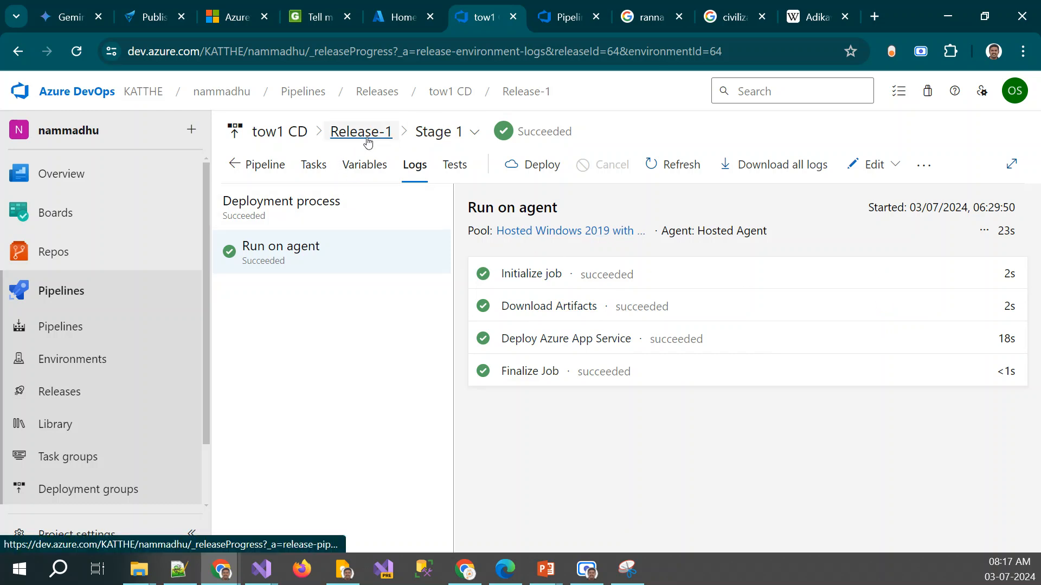
Create a new release of the tow1 CD pipeline using artifact version 20240703.1 of _town1nammadhu-ASP.NET Core-CI
{"action": "left_click", "coordinate": [273, 135]}
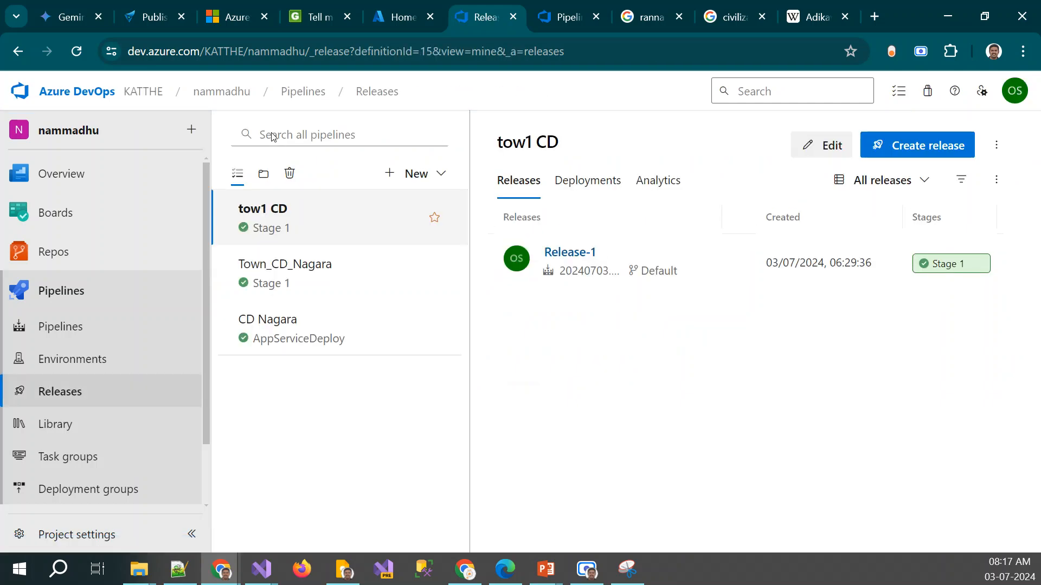
{"action": "left_click", "coordinate": [932, 151]}
{"action": "scroll", "coordinate": [712, 378], "scroll_direction": "down", "scroll_amount": 2}
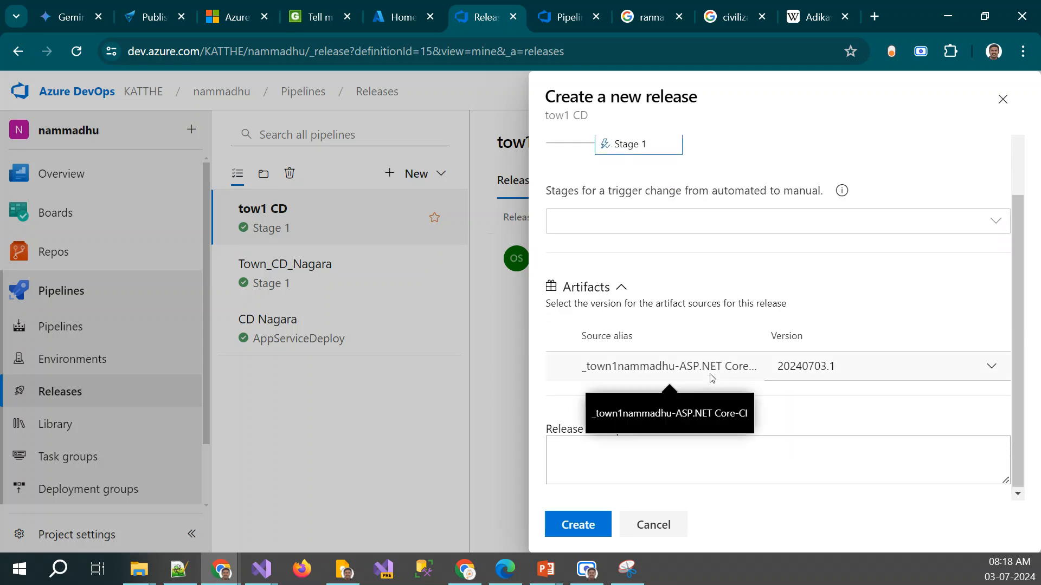
{"action": "left_click", "coordinate": [571, 530]}
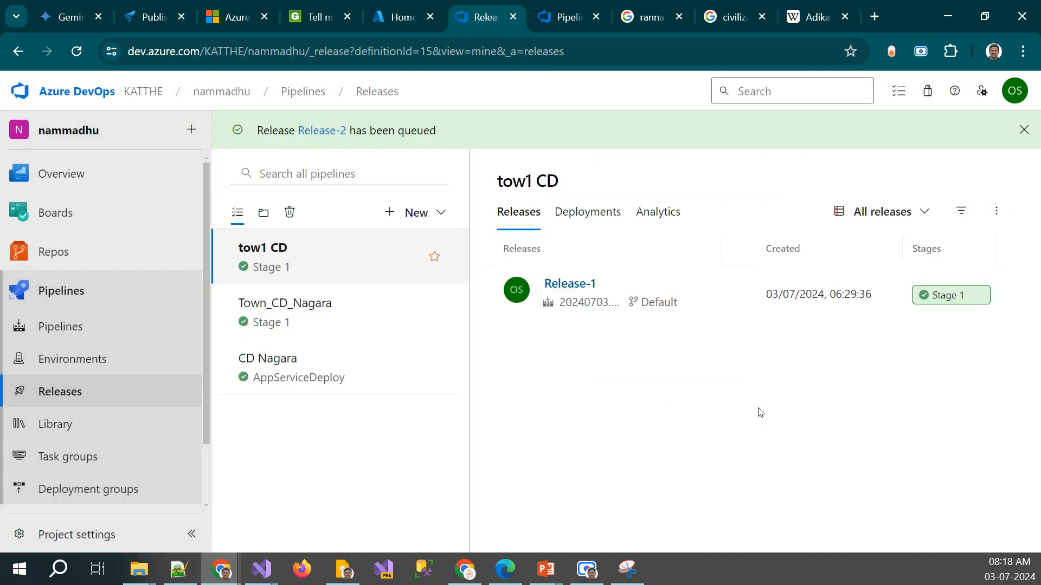
Follow the Stage 1 deployment logs of Release-2 until the agent job finishes, and go to the release's overview
{"action": "left_click", "coordinate": [961, 309]}
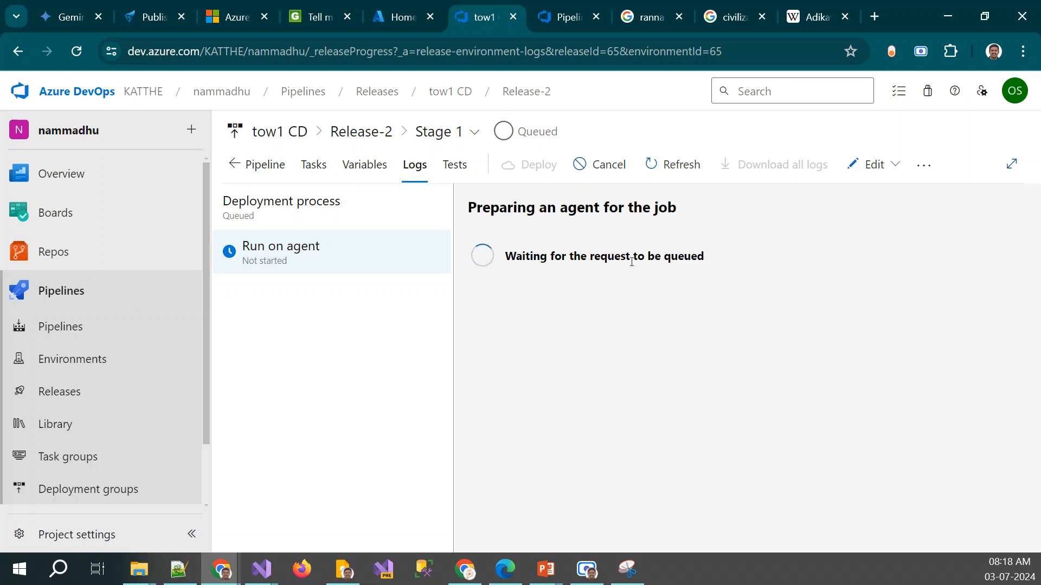
{"action": "left_click", "coordinate": [675, 170]}
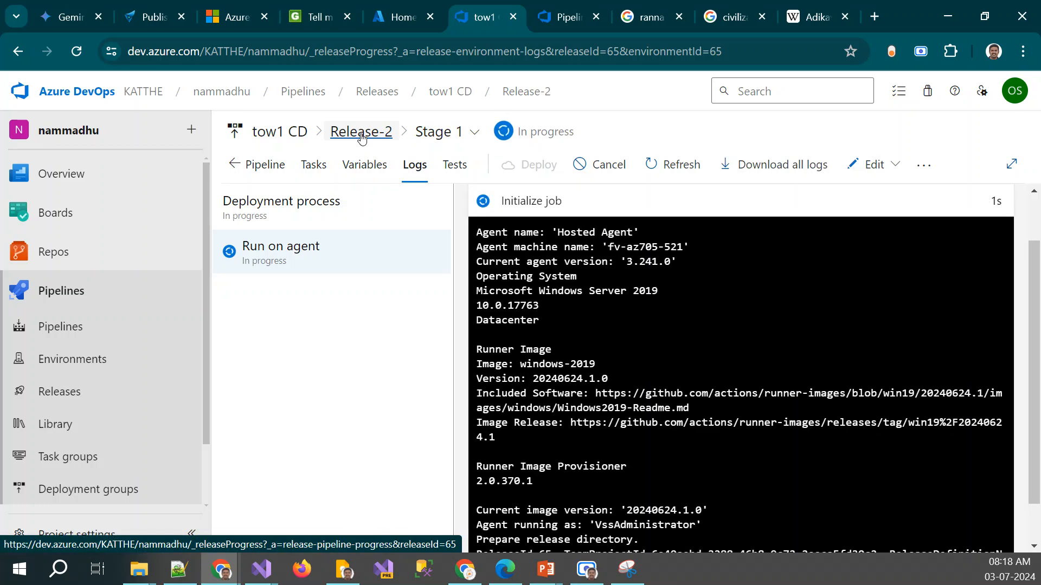
{"action": "left_click", "coordinate": [281, 257]}
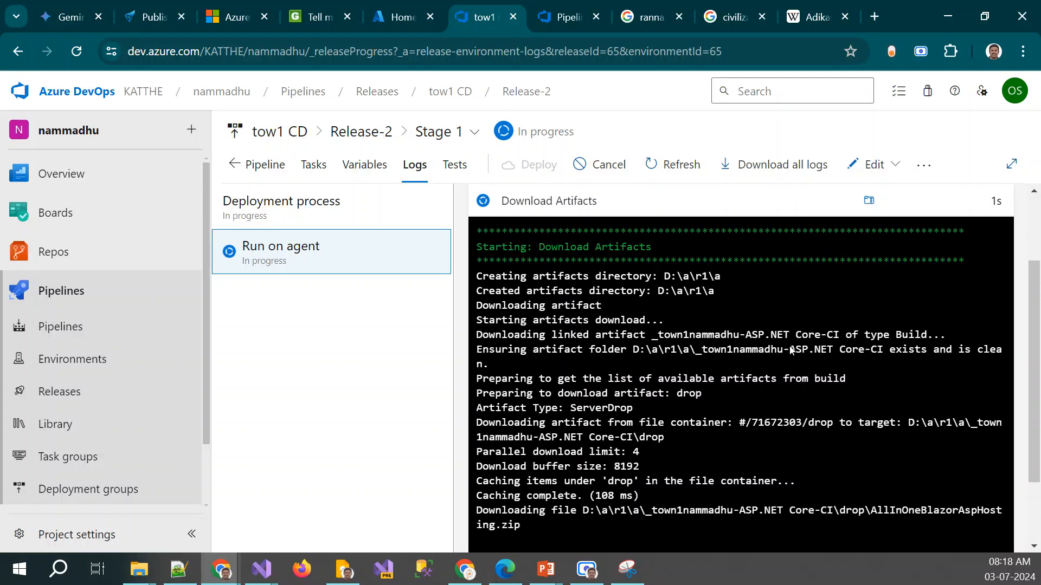
{"action": "scroll", "coordinate": [791, 350], "scroll_direction": "down", "scroll_amount": 1}
{"action": "scroll", "coordinate": [791, 346], "scroll_direction": "down", "scroll_amount": 1}
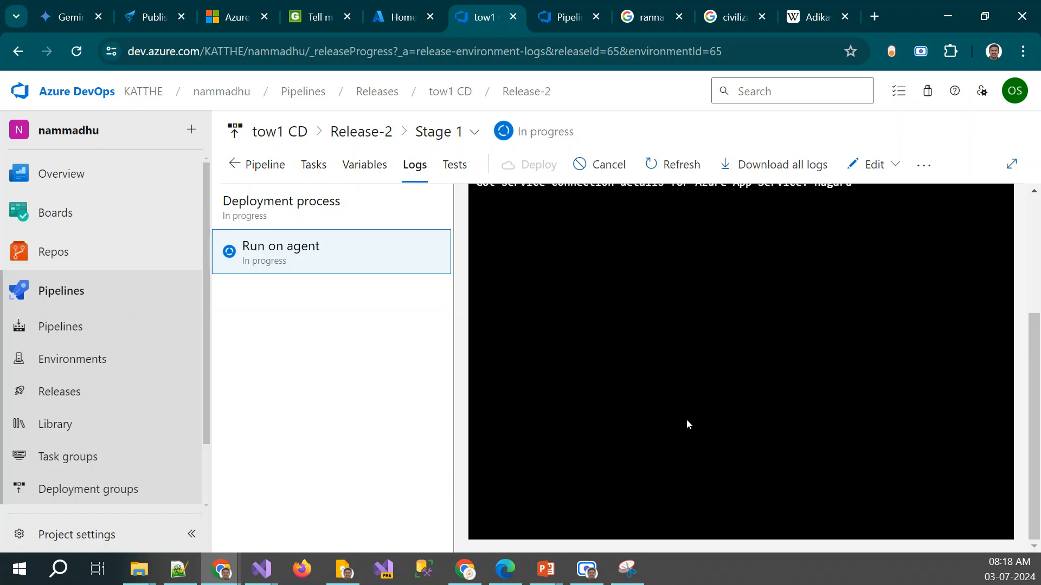
{"action": "left_click", "coordinate": [663, 164]}
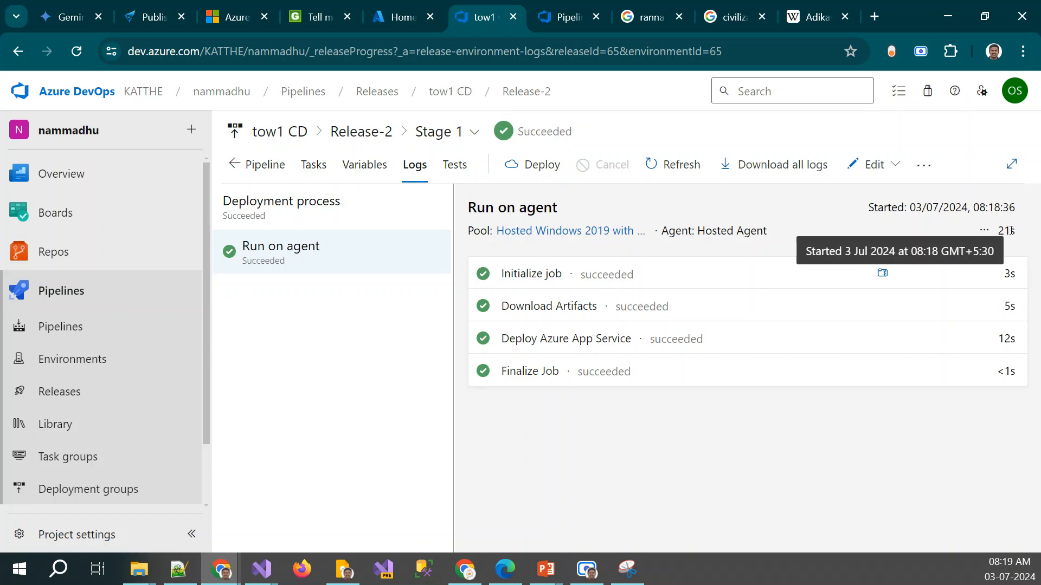
{"action": "left_click", "coordinate": [385, 132]}
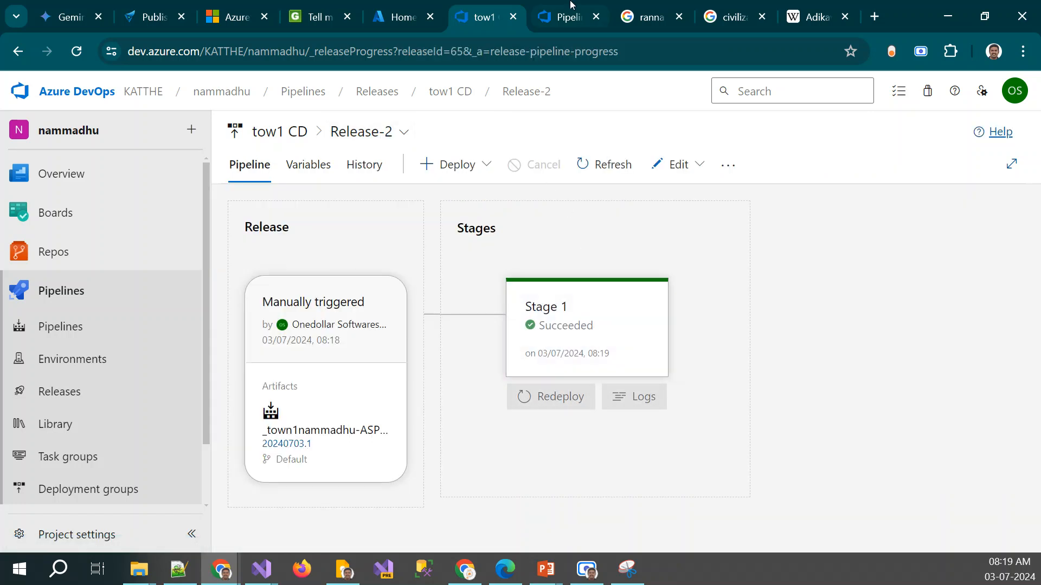
{"action": "mouse_move", "coordinate": [554, 332]}
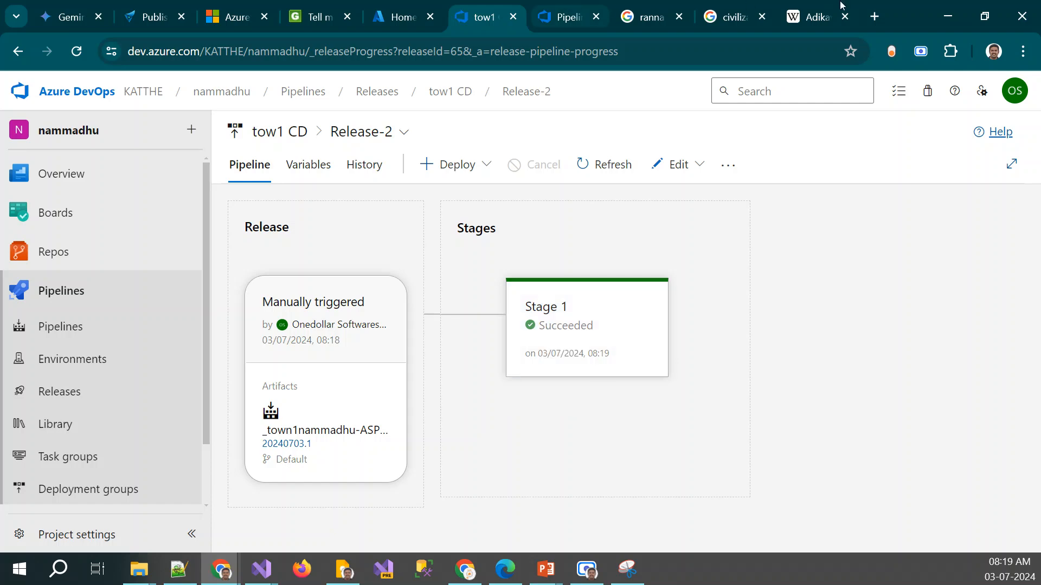
Open the deployed site itown.azurewebsites.net in a new browser tab and view its Towns page
{"action": "left_click", "coordinate": [877, 17]}
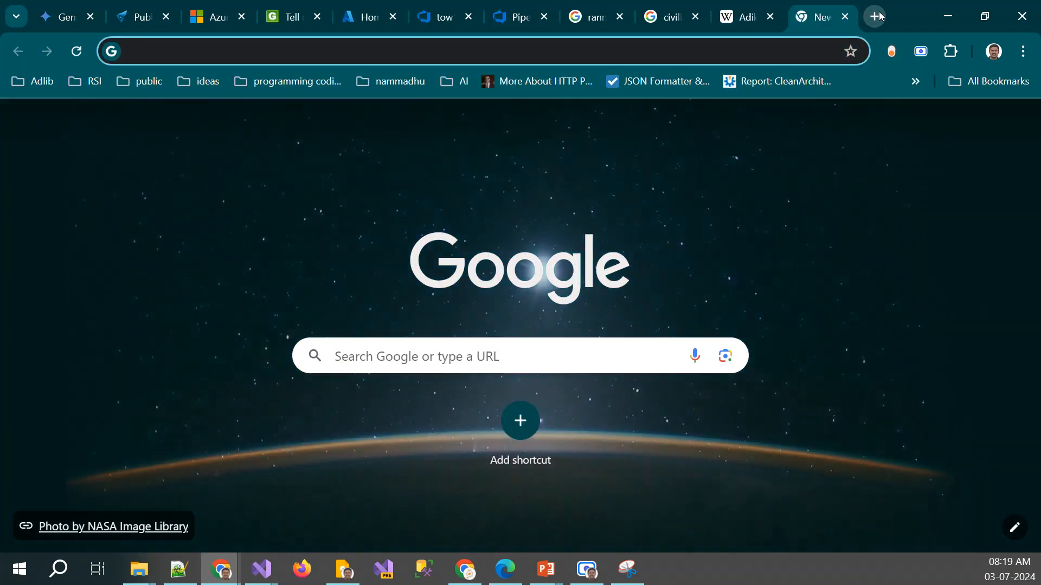
{"action": "type", "text": "itown.azurewebsites.net"}
{"action": "left_click", "coordinate": [556, 87]}
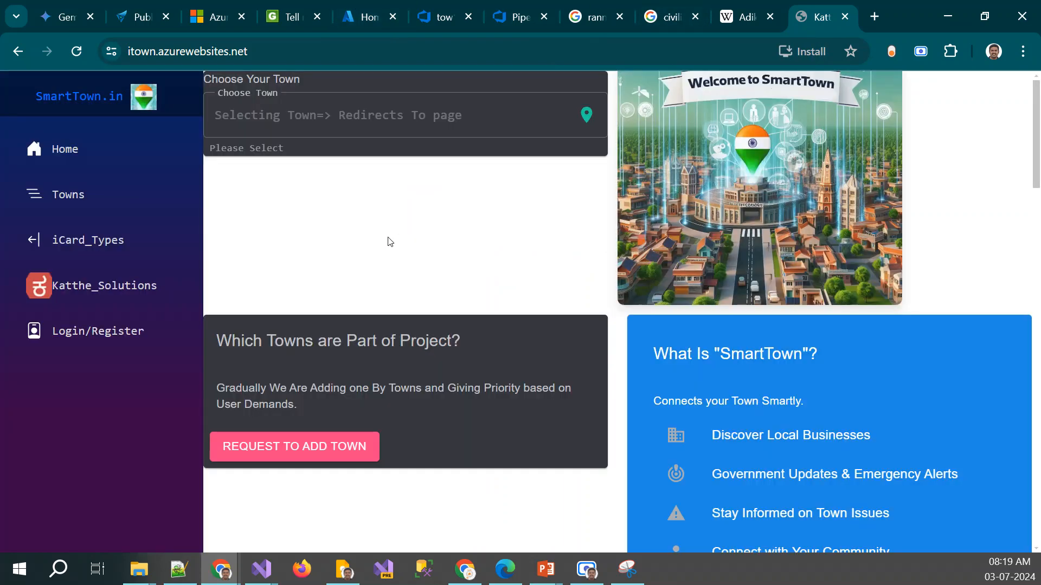
{"action": "left_click", "coordinate": [130, 207]}
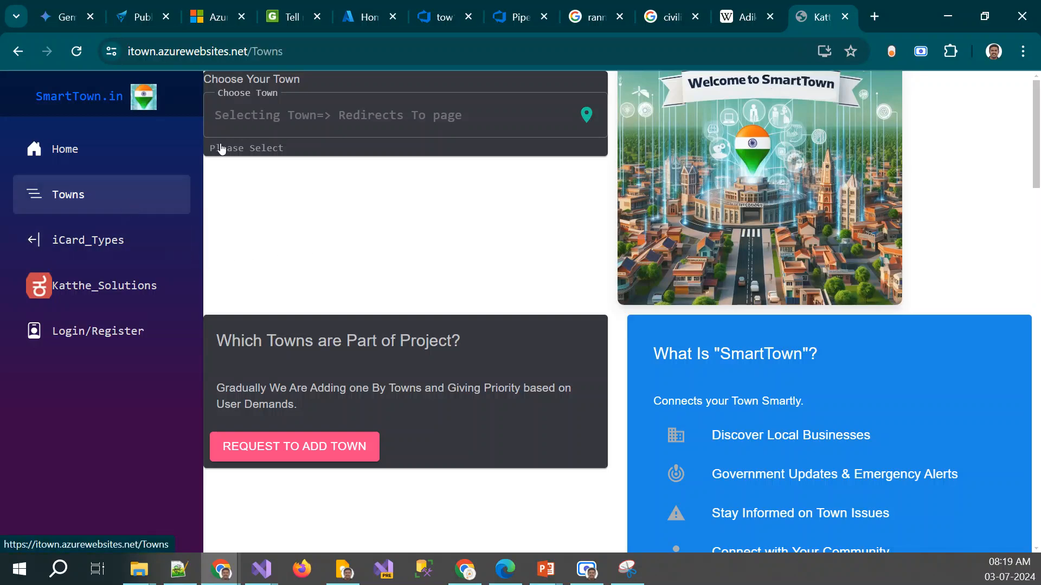
Close the Adikavi Pampa Wikipedia tab and change the deployed site's address to itown.scm.azurewebsites.net to open its Kudu site
{"action": "left_click", "coordinate": [729, 16]}
{"action": "left_click", "coordinate": [771, 17]}
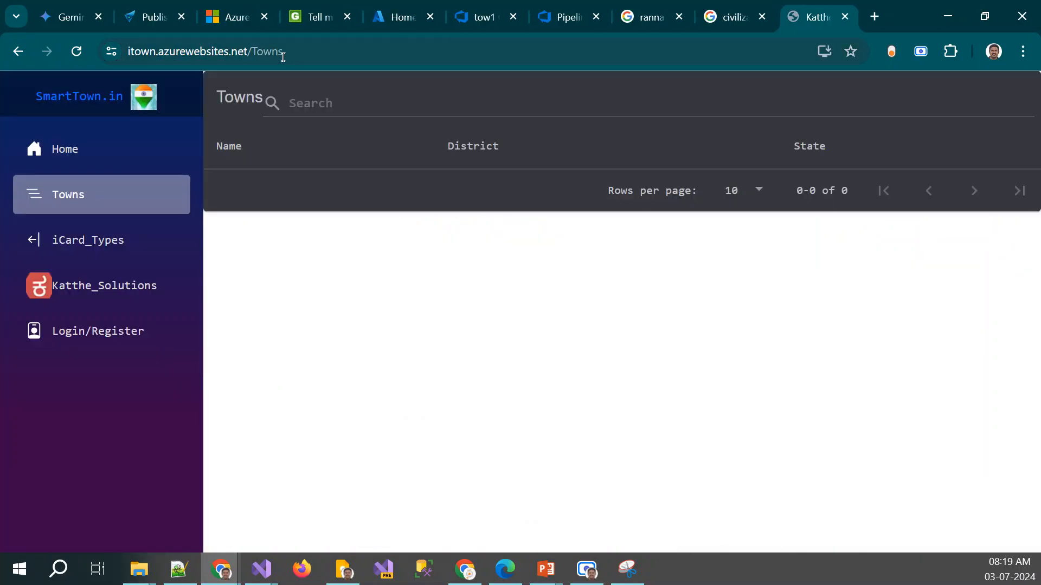
{"action": "left_click", "coordinate": [349, 50]}
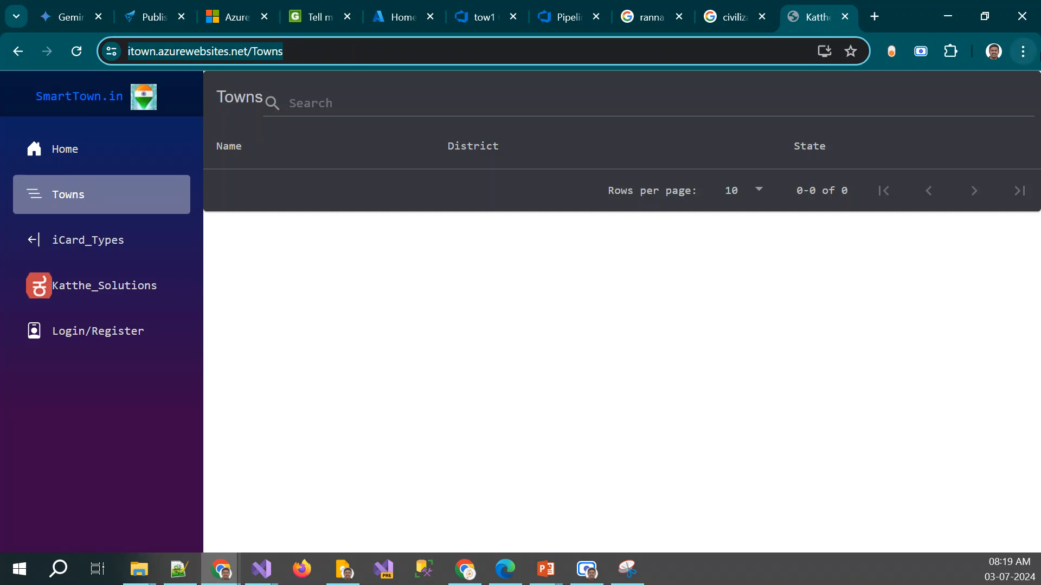
{"action": "key", "text": "End"}
{"action": "key", "text": "ctrl+shift+Left"}
{"action": "key", "text": "BackSpace"}
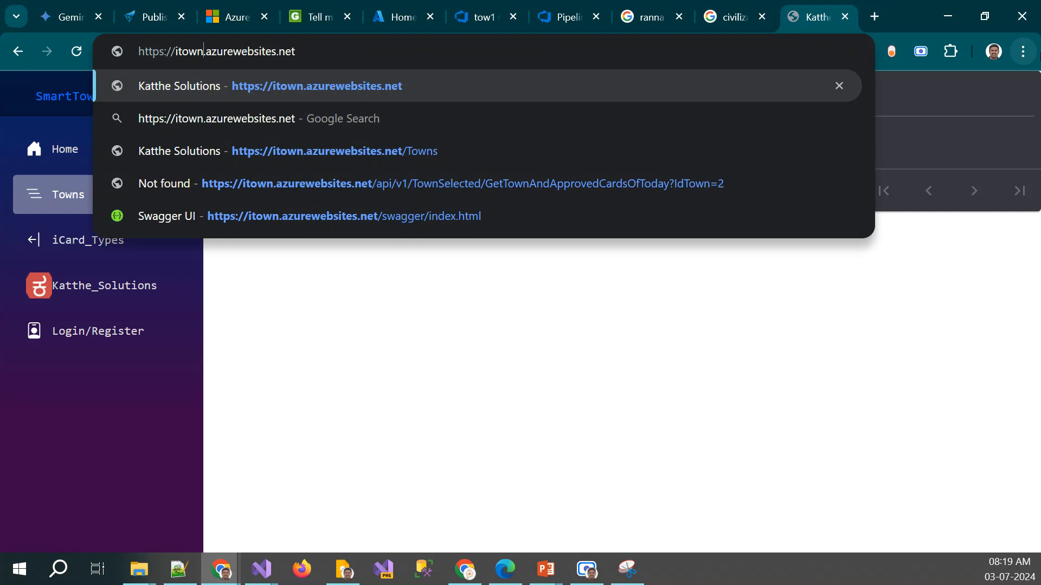
{"action": "type", "text": ".scm"}
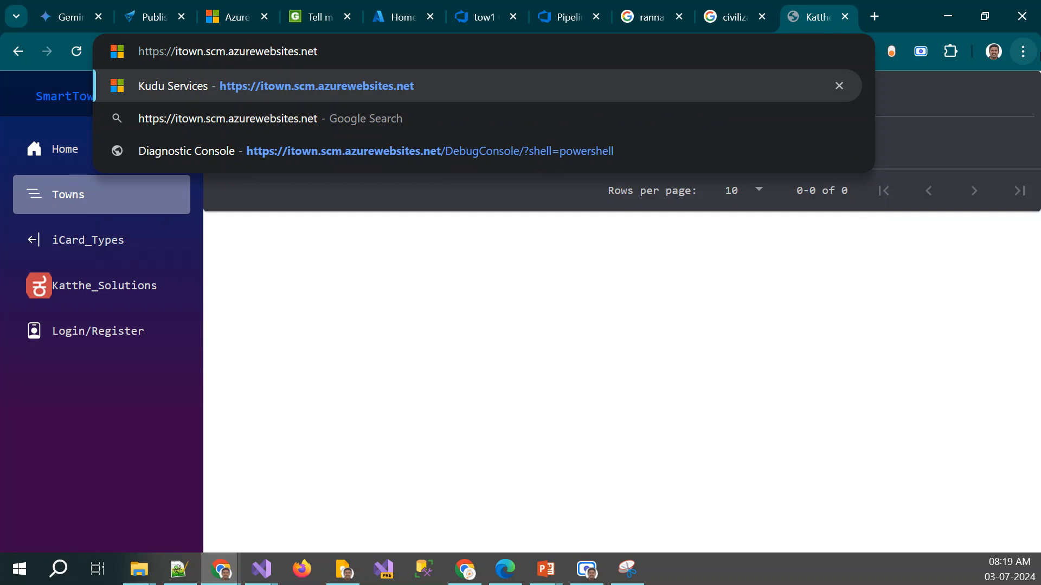
{"action": "key", "text": "Return"}
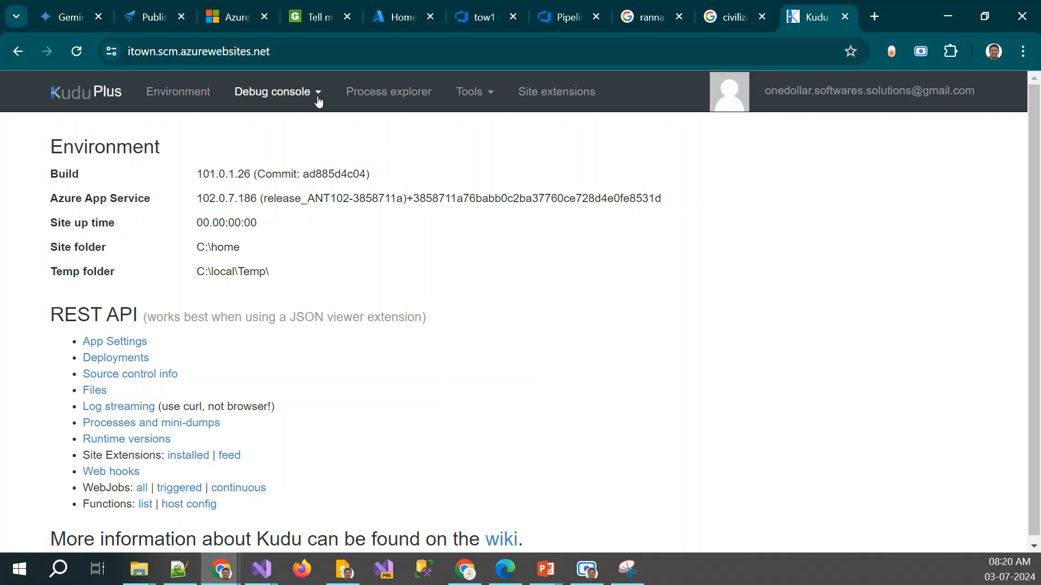
Examine the web app's files and folders in Kudu's REST API Files listing, and return to the Environment page
{"action": "left_click", "coordinate": [100, 389]}
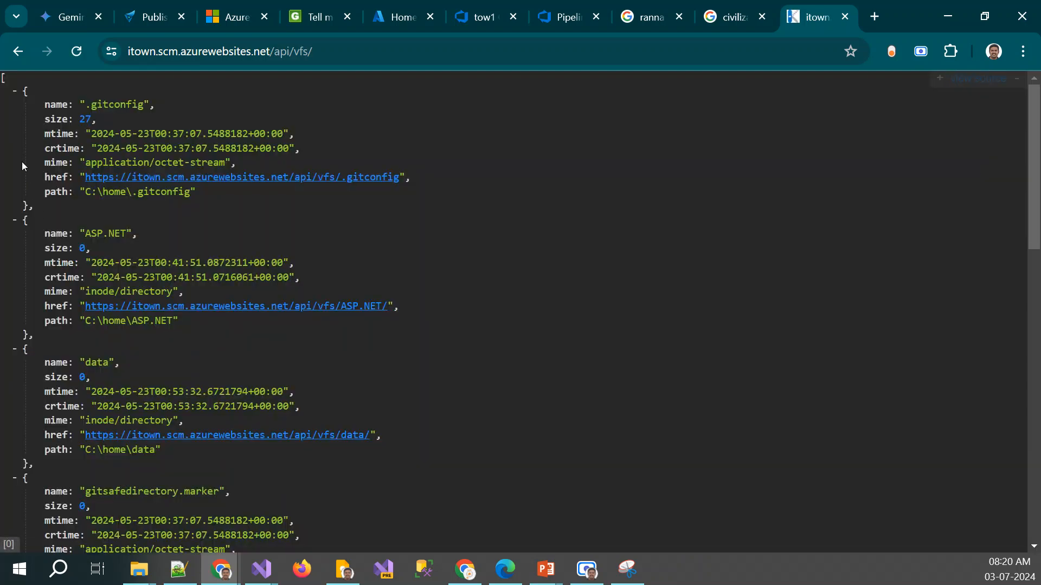
{"action": "scroll", "coordinate": [127, 237], "scroll_direction": "down", "scroll_amount": 6}
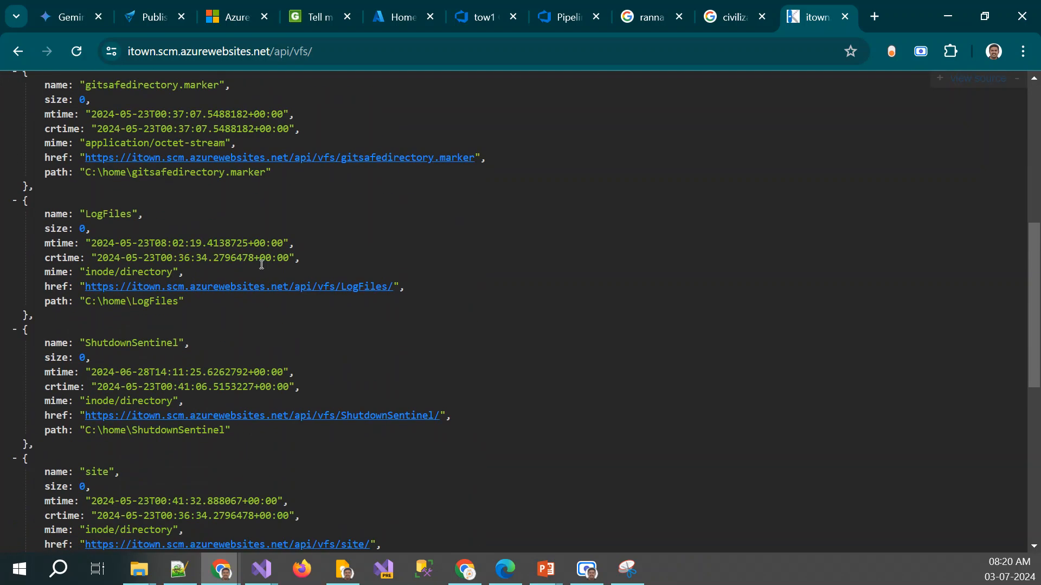
{"action": "scroll", "coordinate": [162, 359], "scroll_direction": "down", "scroll_amount": 4}
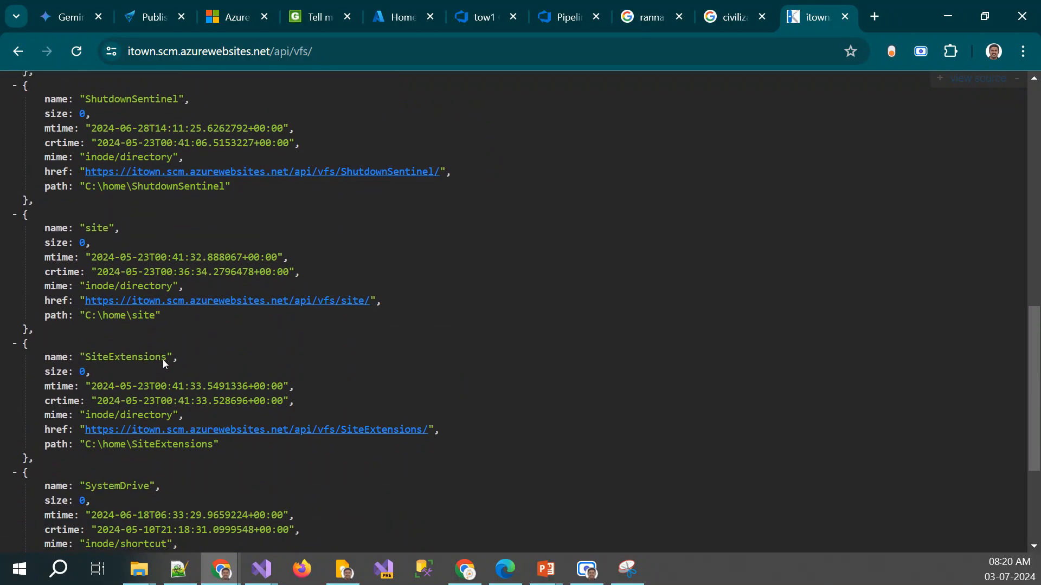
{"action": "scroll", "coordinate": [356, 313], "scroll_direction": "down", "scroll_amount": 3}
{"action": "scroll", "coordinate": [357, 313], "scroll_direction": "up", "scroll_amount": 11}
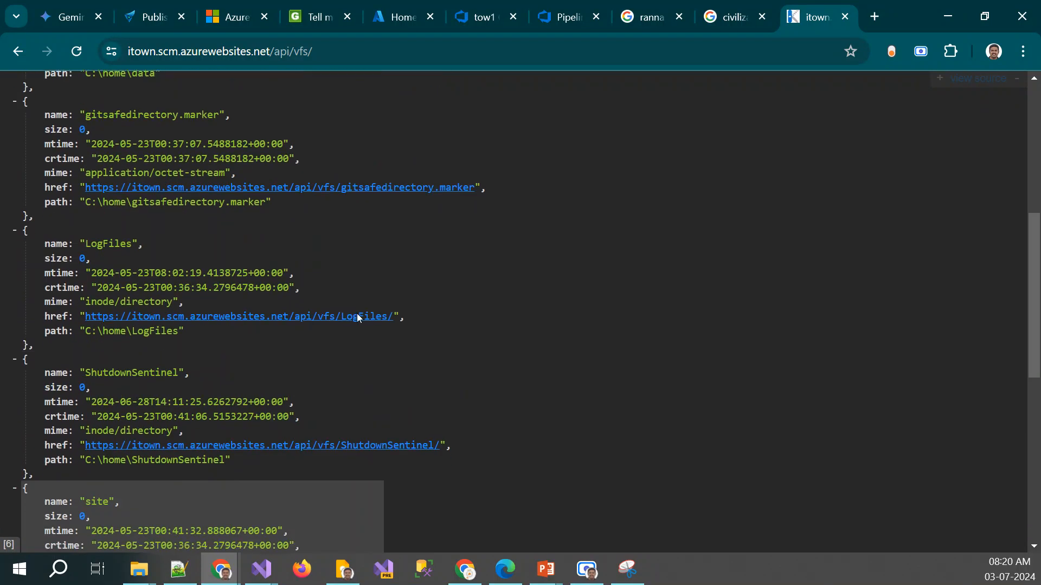
{"action": "left_click", "coordinate": [21, 50]}
Open Kudu's PowerShell debug console and look into the site and LogFiles folders, returning to the home folder
{"action": "left_click", "coordinate": [273, 93]}
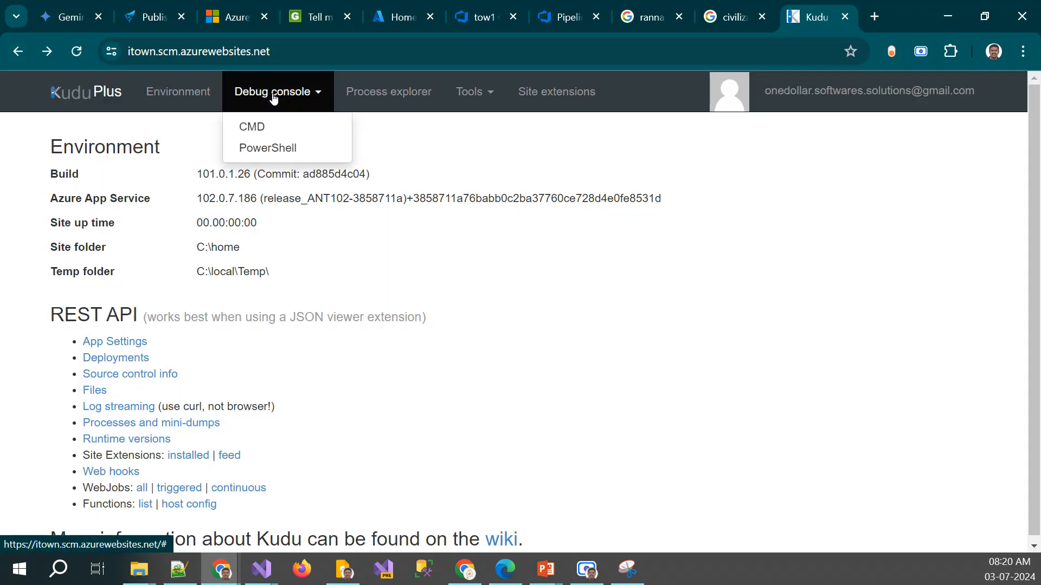
{"action": "left_click", "coordinate": [269, 149]}
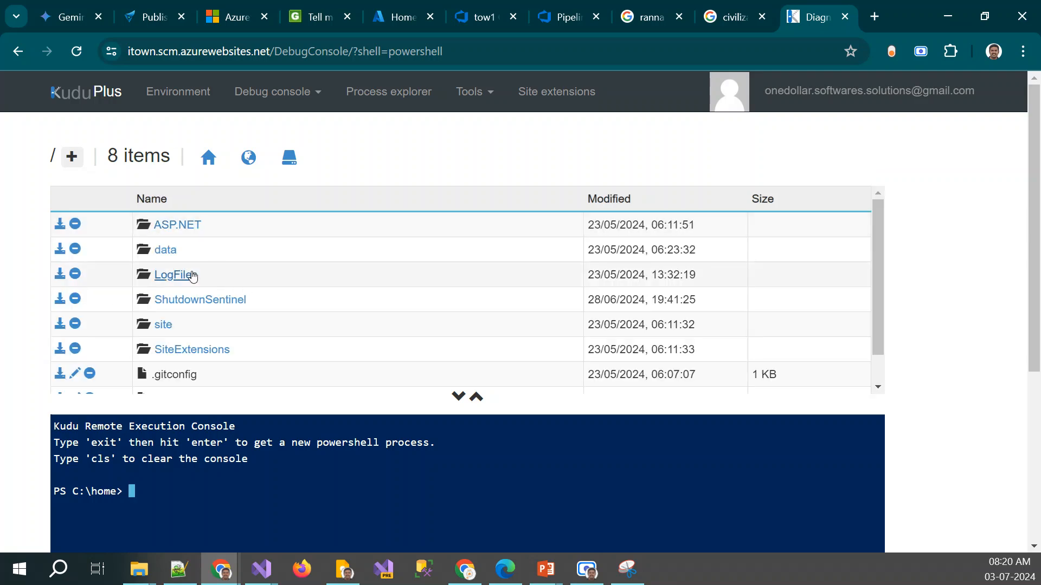
{"action": "scroll", "coordinate": [231, 286], "scroll_direction": "down", "scroll_amount": 1}
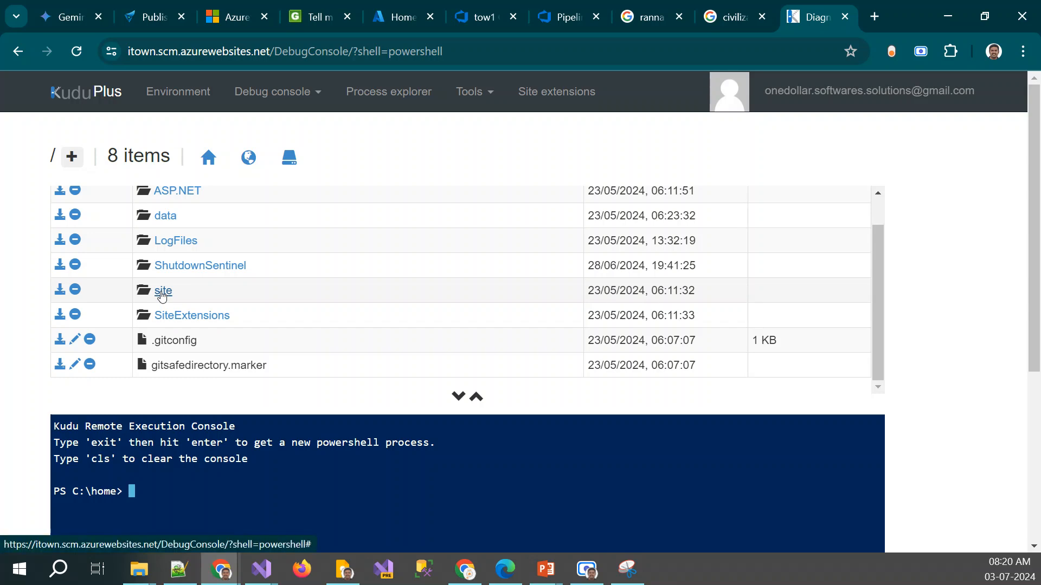
{"action": "left_click", "coordinate": [161, 293]}
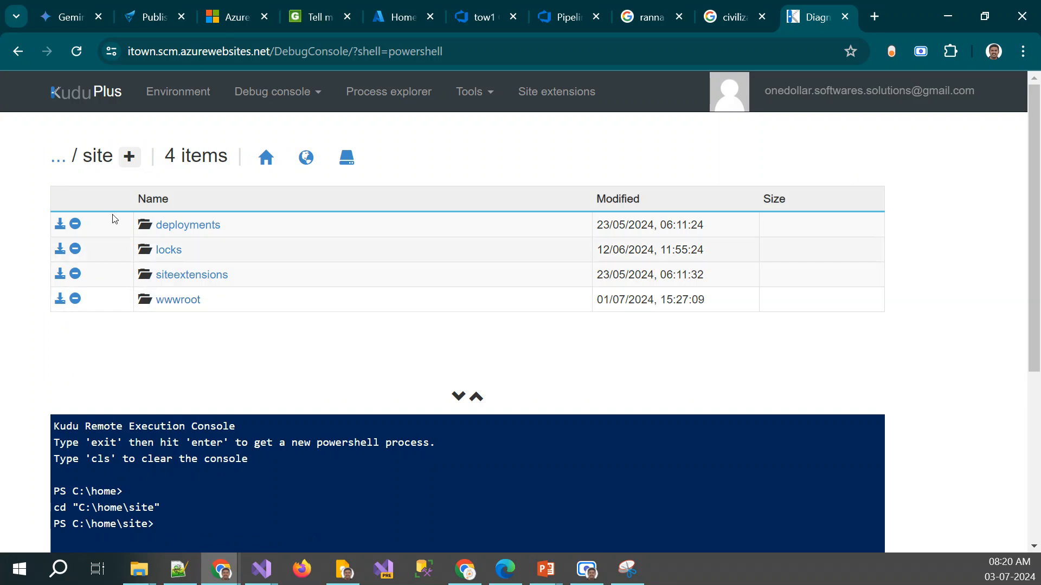
{"action": "left_click", "coordinate": [56, 164]}
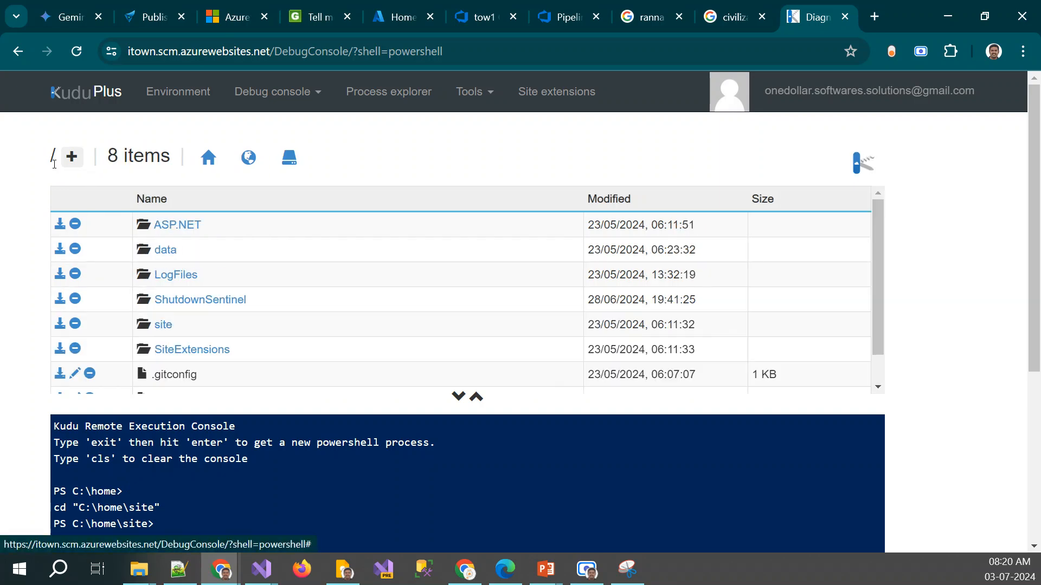
{"action": "left_click", "coordinate": [176, 278]}
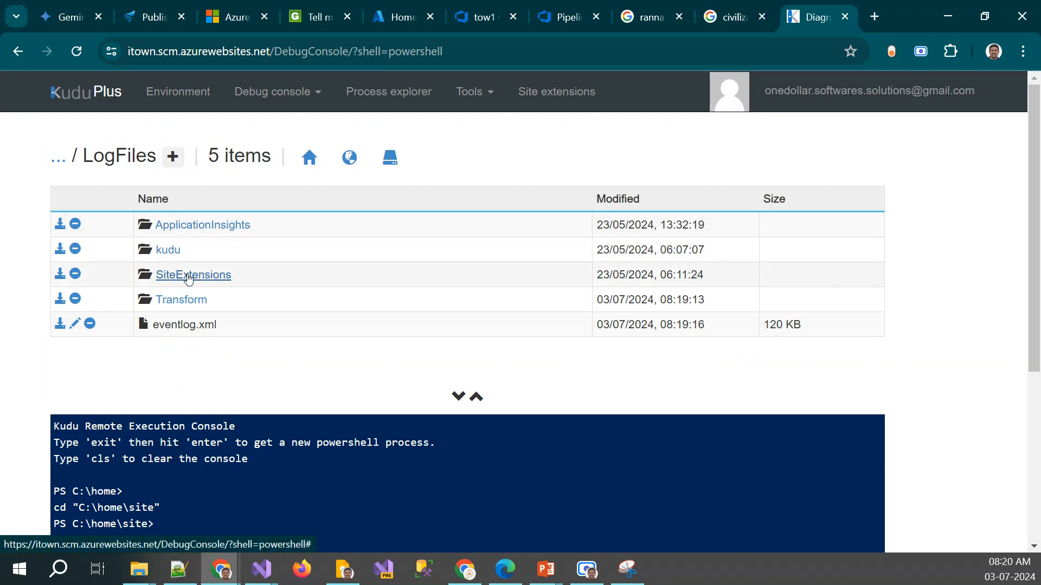
{"action": "left_click", "coordinate": [58, 164]}
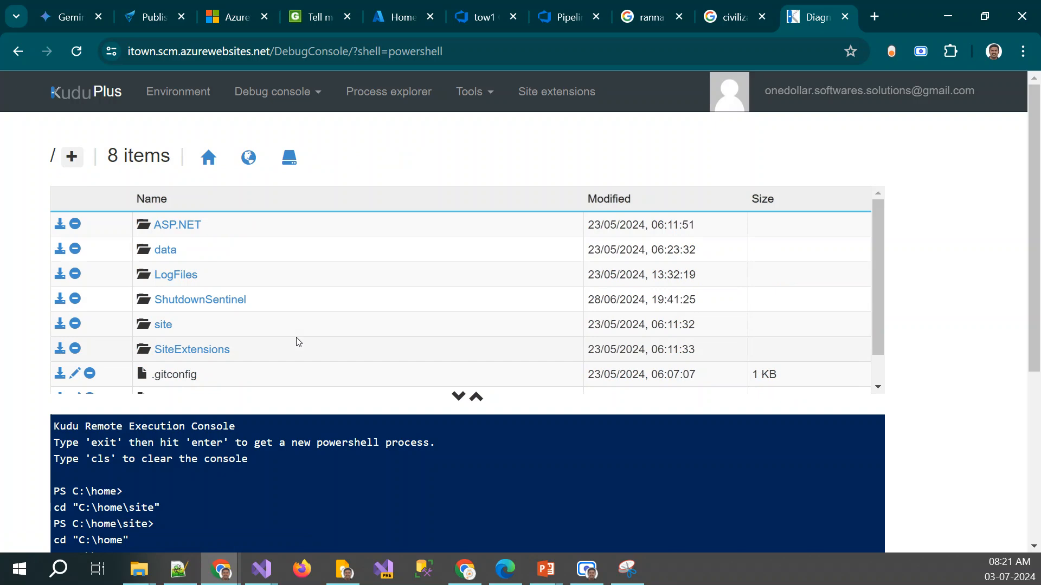
Go to the site/wwwroot folder and look over the deployed application's folders and DLL files
{"action": "left_click", "coordinate": [167, 326]}
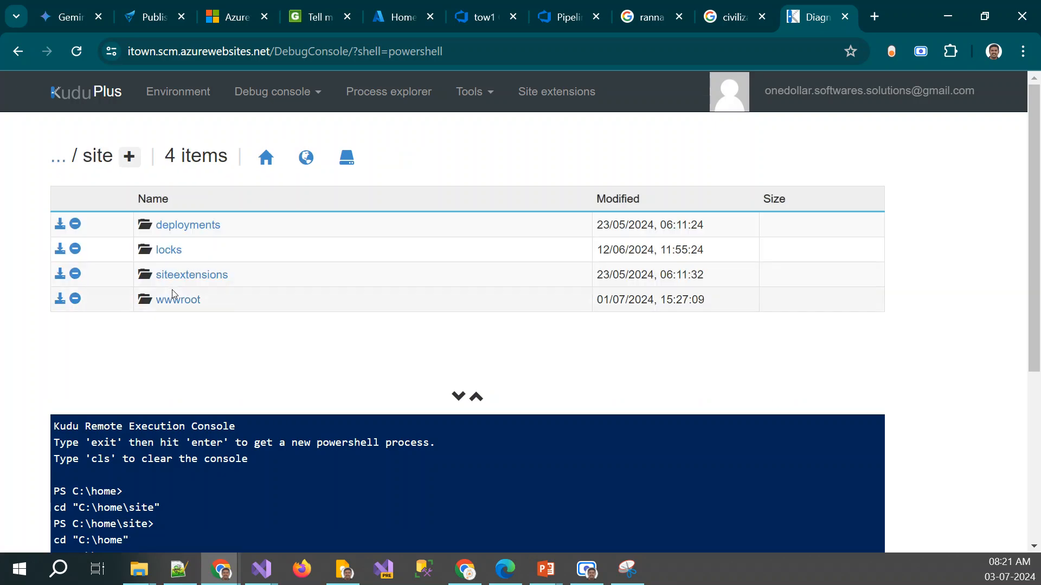
{"action": "left_click", "coordinate": [58, 158]}
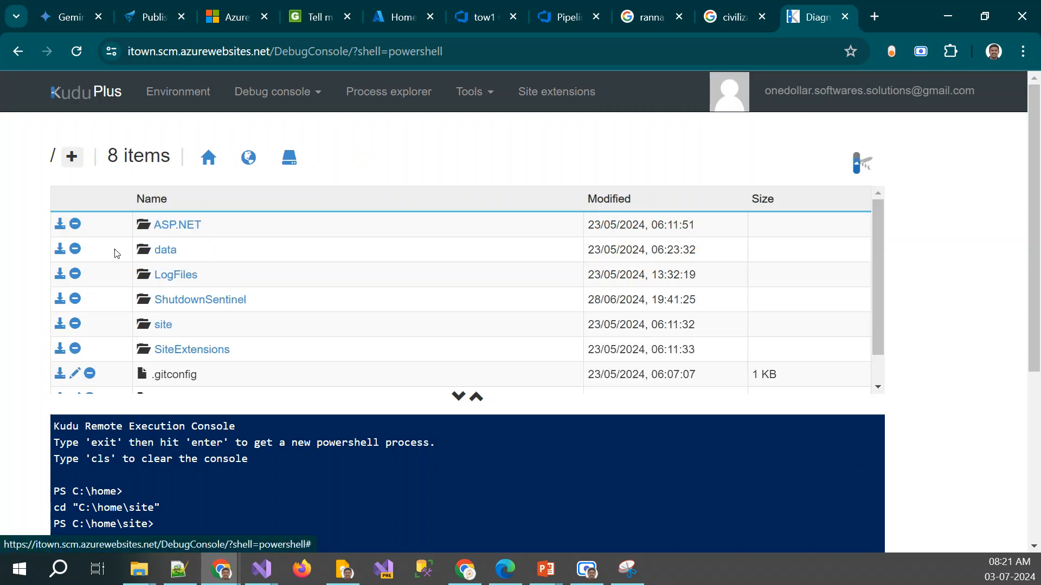
{"action": "left_click", "coordinate": [163, 324]}
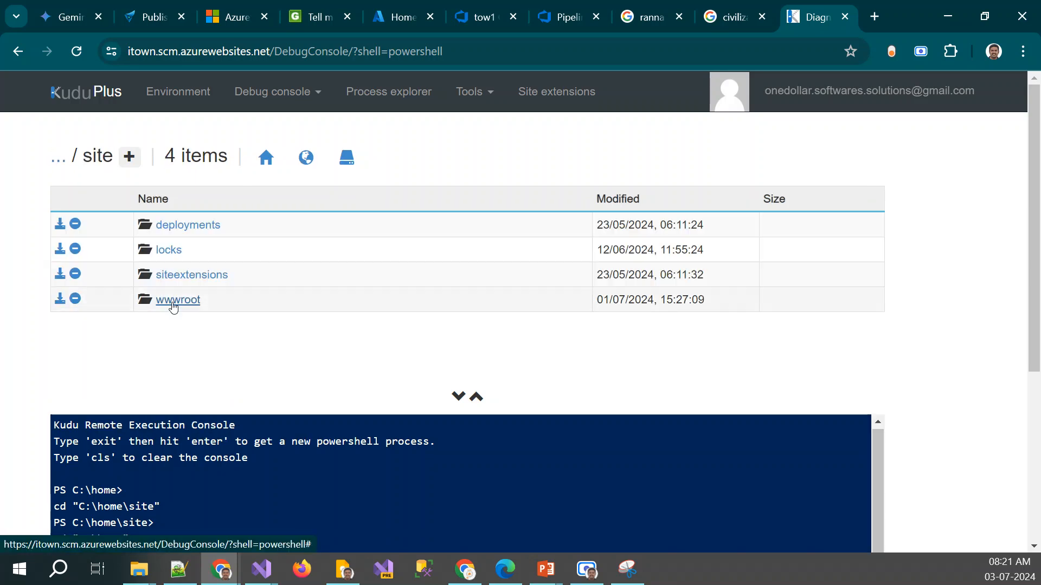
{"action": "left_click", "coordinate": [173, 305]}
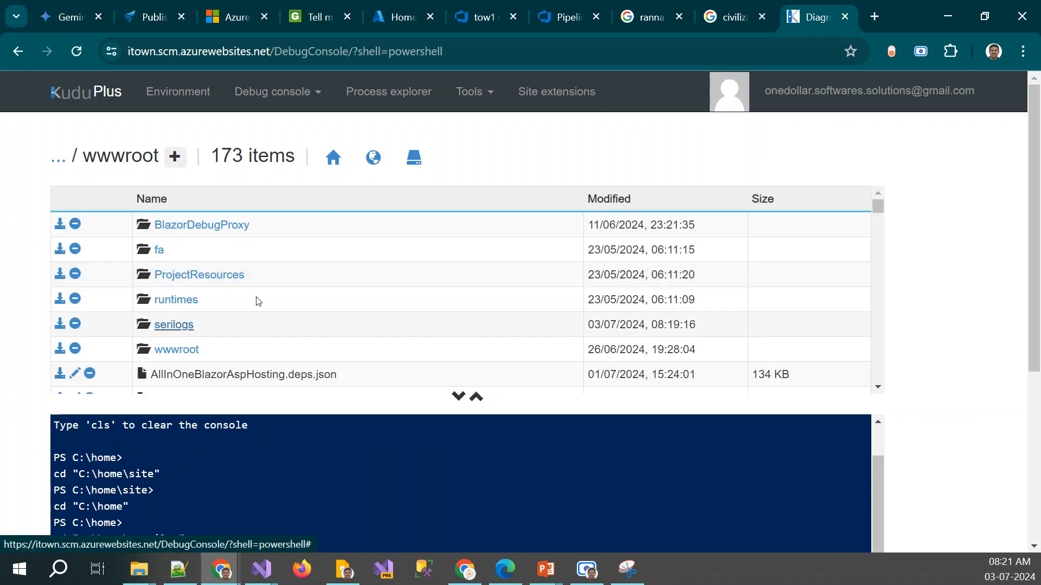
{"action": "scroll", "coordinate": [344, 283], "scroll_direction": "down", "scroll_amount": 5}
{"action": "scroll", "coordinate": [343, 283], "scroll_direction": "up", "scroll_amount": 1}
{"action": "scroll", "coordinate": [343, 284], "scroll_direction": "down", "scroll_amount": 8}
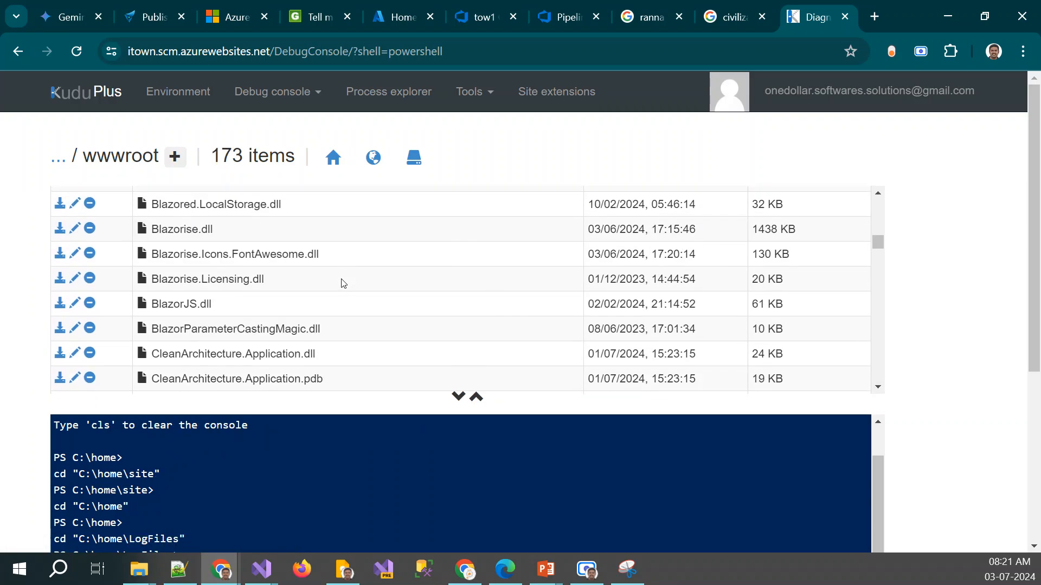
{"action": "scroll", "coordinate": [344, 284], "scroll_direction": "up", "scroll_amount": 6}
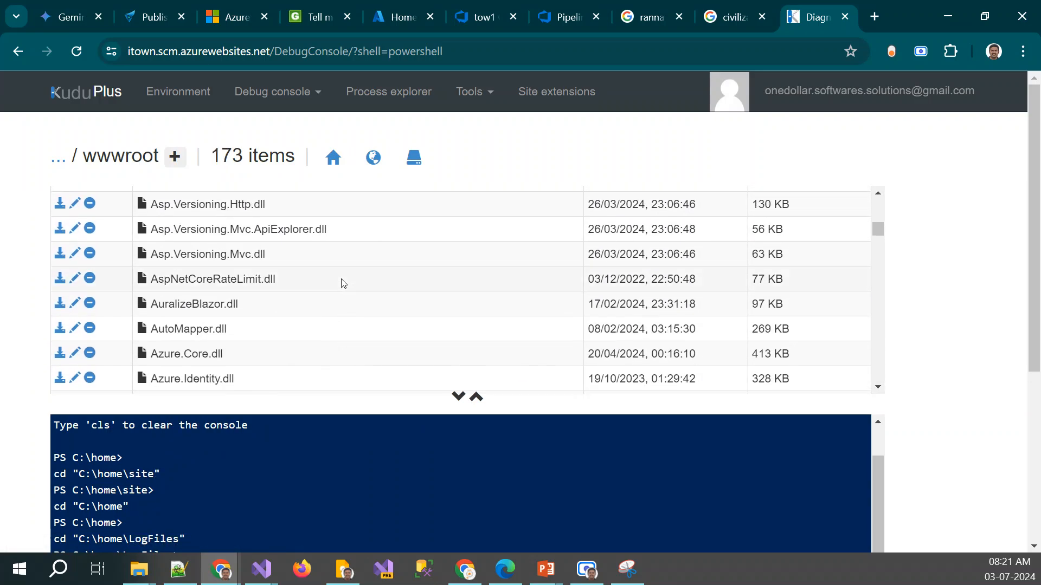
Go into the serilogs folder under wwwroot and open the latest log file, log20240703_002.txt
{"action": "scroll", "coordinate": [343, 283], "scroll_direction": "up", "scroll_amount": 6}
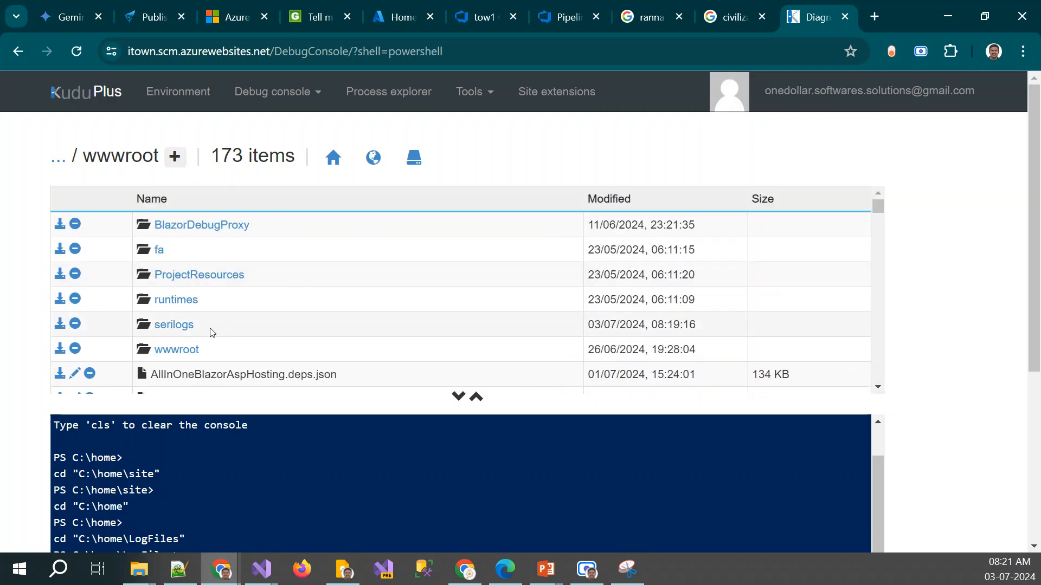
{"action": "left_click", "coordinate": [174, 324]}
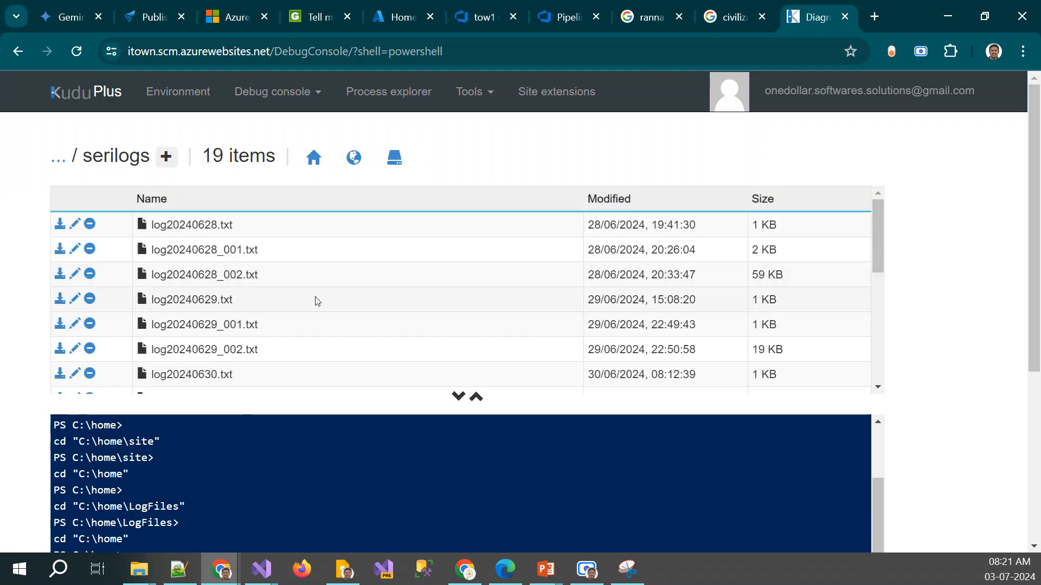
{"action": "scroll", "coordinate": [314, 300], "scroll_direction": "down", "scroll_amount": 5}
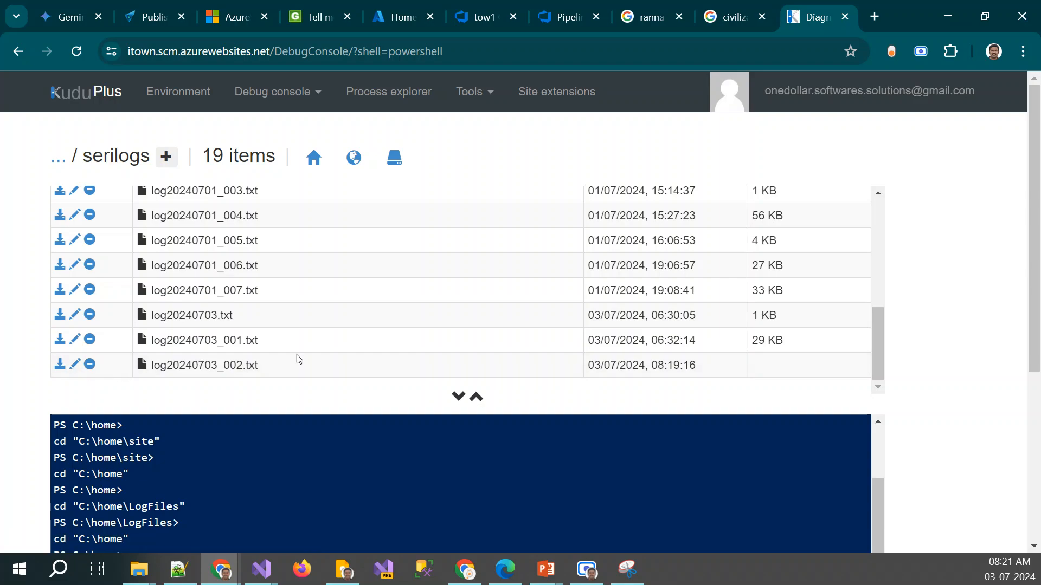
{"action": "left_click", "coordinate": [60, 365]}
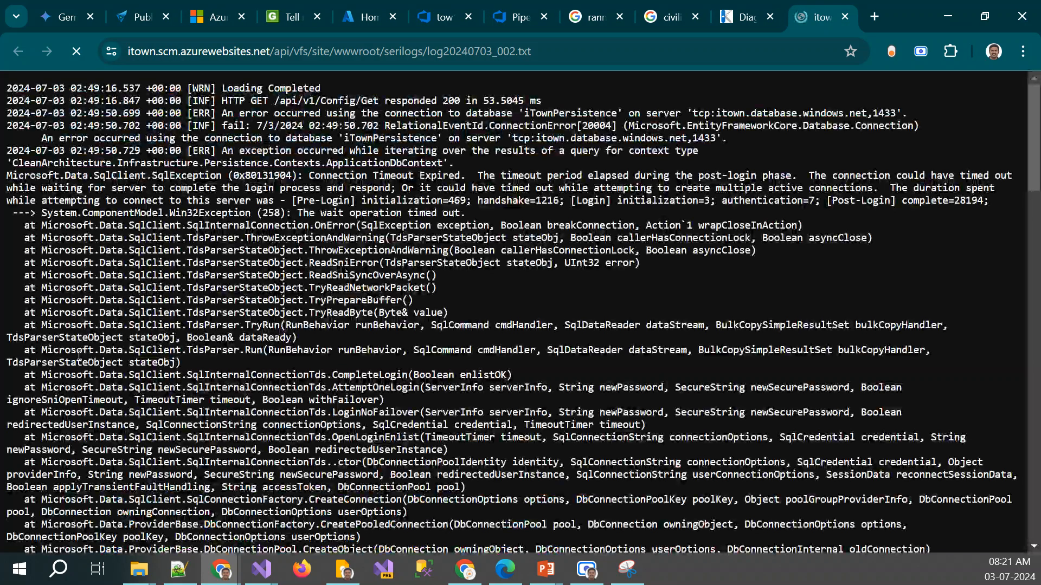
Examine the log file's error entries, exception stack traces and final HTTP request and SQL entries
{"action": "scroll", "coordinate": [433, 242], "scroll_direction": "down", "scroll_amount": 2}
{"action": "scroll", "coordinate": [433, 242], "scroll_direction": "up", "scroll_amount": 2}
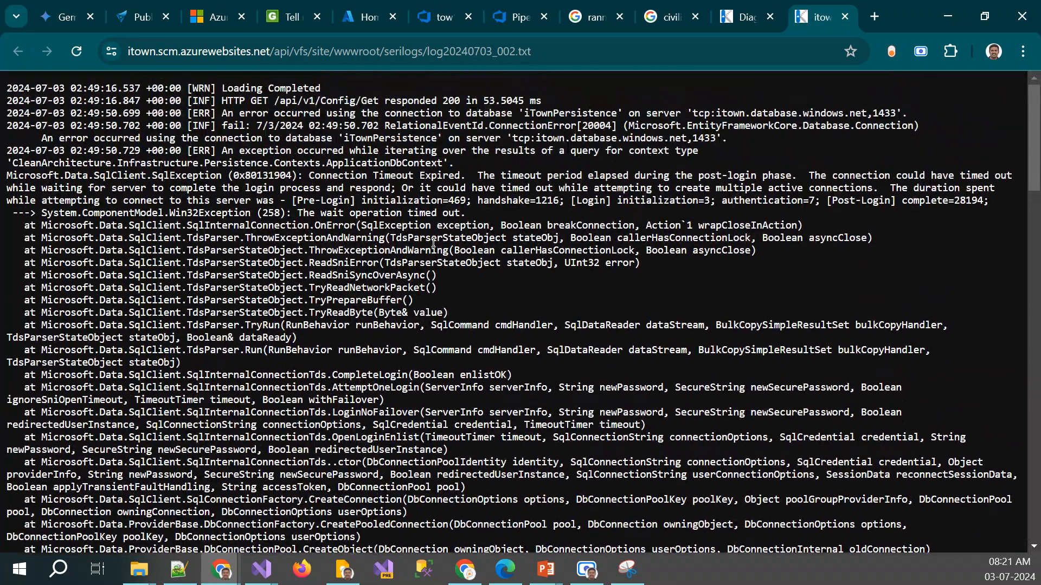
{"action": "mouse_move", "coordinate": [477, 175]}
{"action": "left_mouse_down"}
{"action": "mouse_move", "coordinate": [1009, 190]}
{"action": "mouse_move", "coordinate": [825, 220]}
{"action": "left_mouse_up"}
{"action": "left_click", "coordinate": [600, 301]}
{"action": "scroll", "coordinate": [601, 304], "scroll_direction": "down", "scroll_amount": 15}
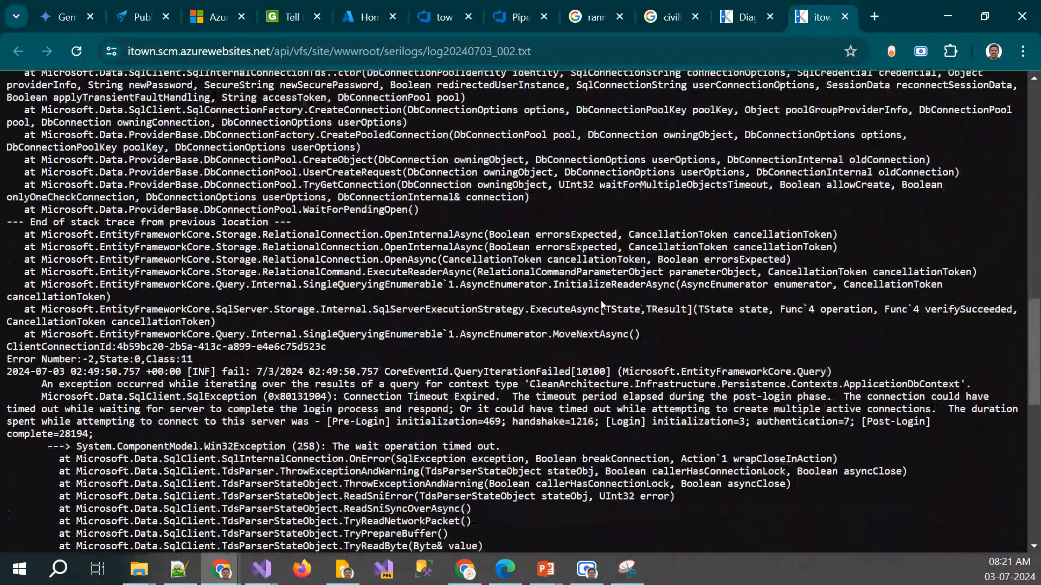
{"action": "scroll", "coordinate": [602, 301], "scroll_direction": "up", "scroll_amount": 6}
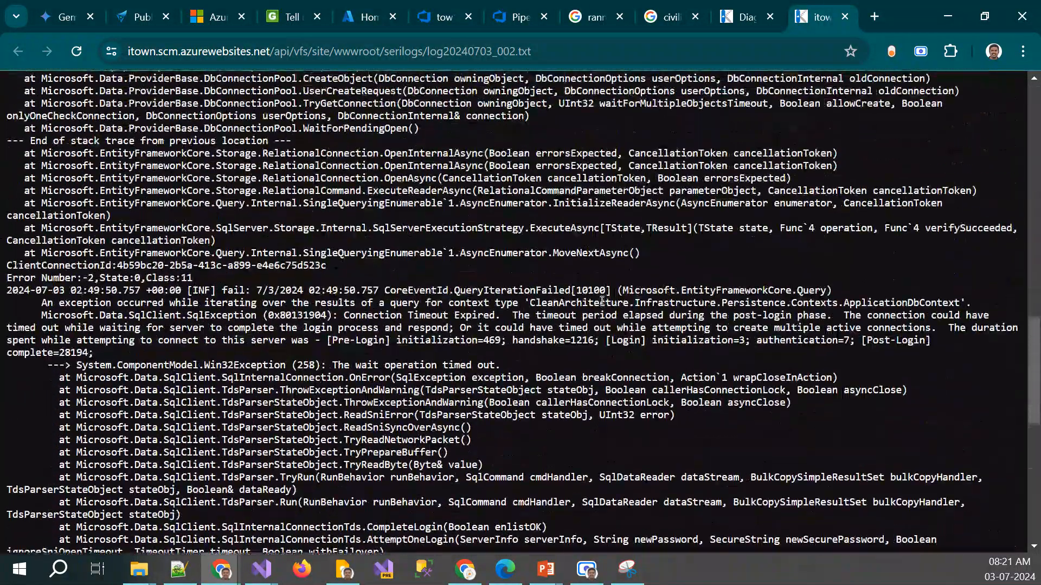
{"action": "left_click_drag", "start_coordinate": [251, 290], "coordinate": [499, 357]}
{"action": "scroll", "coordinate": [499, 354], "scroll_direction": "down", "scroll_amount": 10}
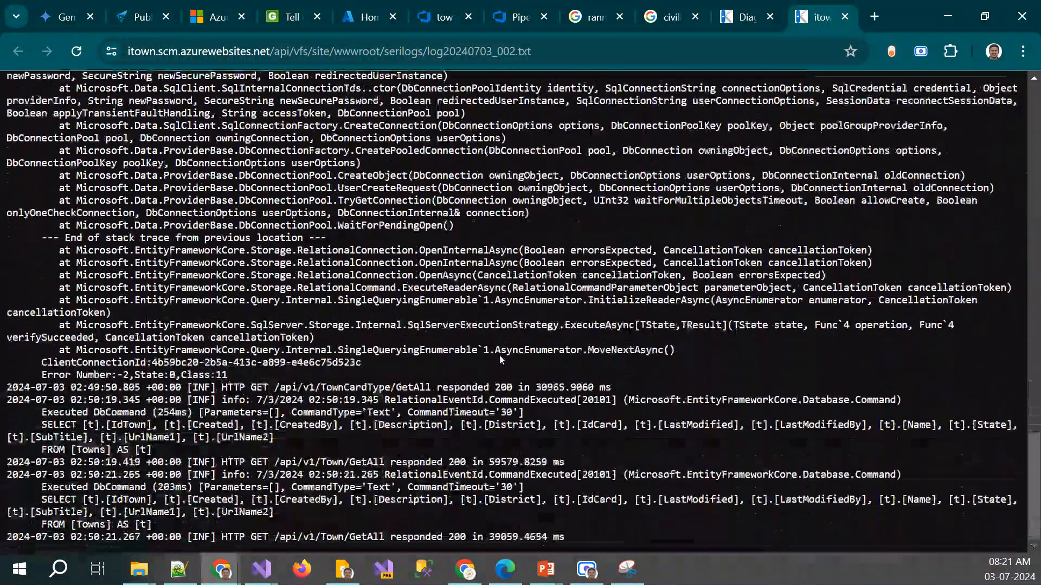
{"action": "scroll", "coordinate": [408, 355], "scroll_direction": "up", "scroll_amount": 10}
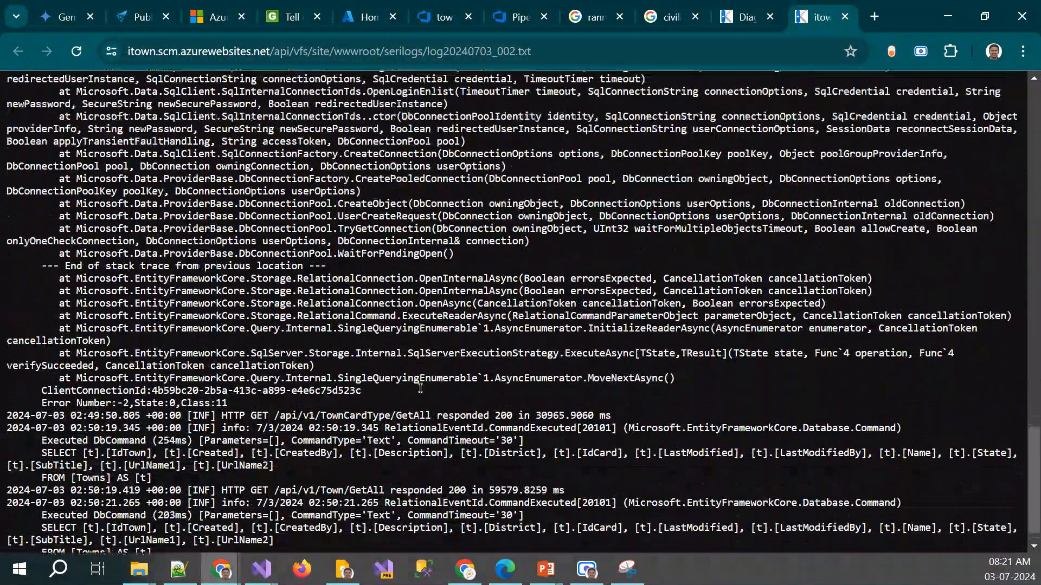
{"action": "left_click", "coordinate": [376, 259]}
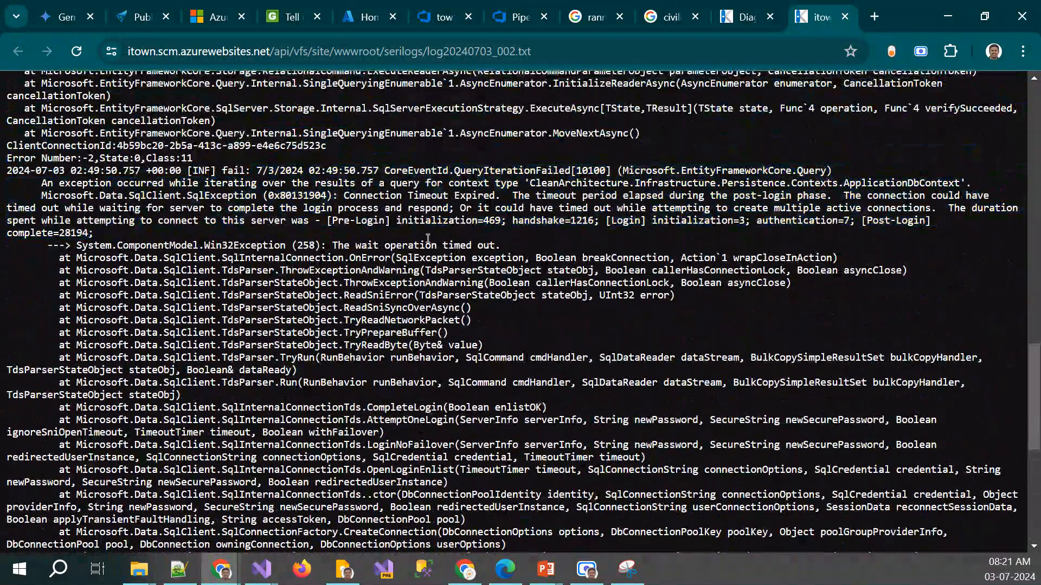
Switch to the new 8 notes in Notepad++ and add the line "scm" below MyTown-CI-Default-BlazorHostedAspnetCore, leaving two blank lines between
{"action": "left_click", "coordinate": [587, 570]}
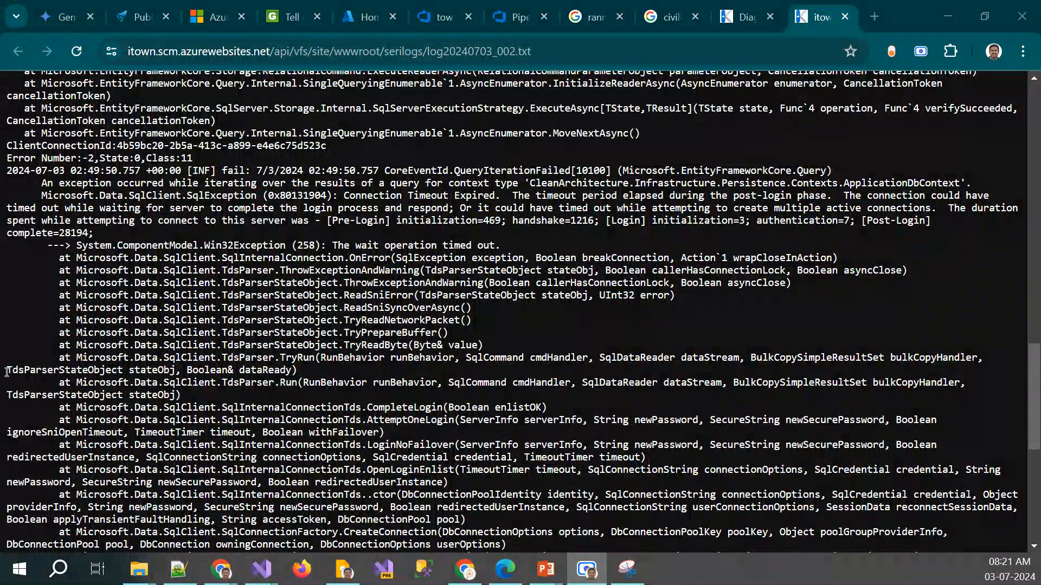
{"action": "left_click", "coordinate": [179, 568]}
{"action": "left_click", "coordinate": [392, 356]}
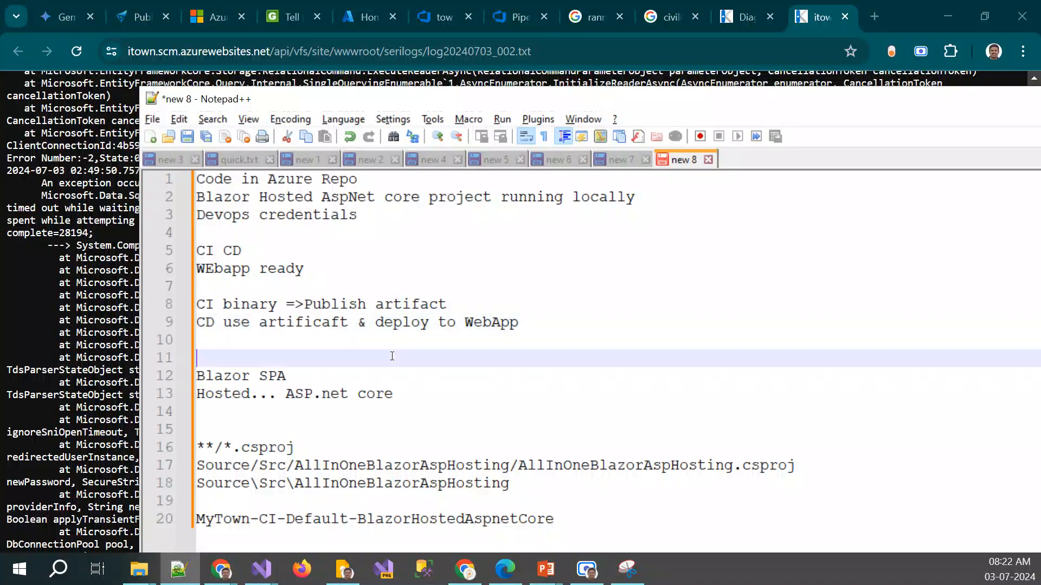
{"action": "left_click", "coordinate": [574, 511]}
{"action": "key", "text": "Return"}
{"action": "key", "text": "Return"}
{"action": "key", "text": "Return"}
{"action": "type", "text": "d"}
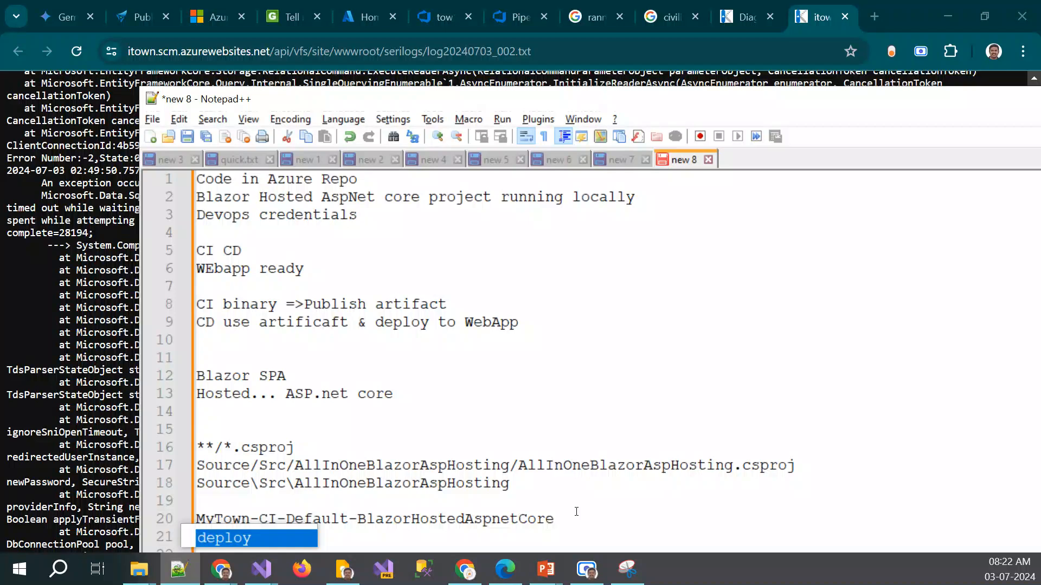
{"action": "type", "text": "cm"}
{"action": "left_click_drag", "start_coordinate": [779, 100], "coordinate": [734, 36]}
{"action": "key", "text": "Delete"}
{"action": "type", "text": "s"}
{"action": "key", "text": "Up"}
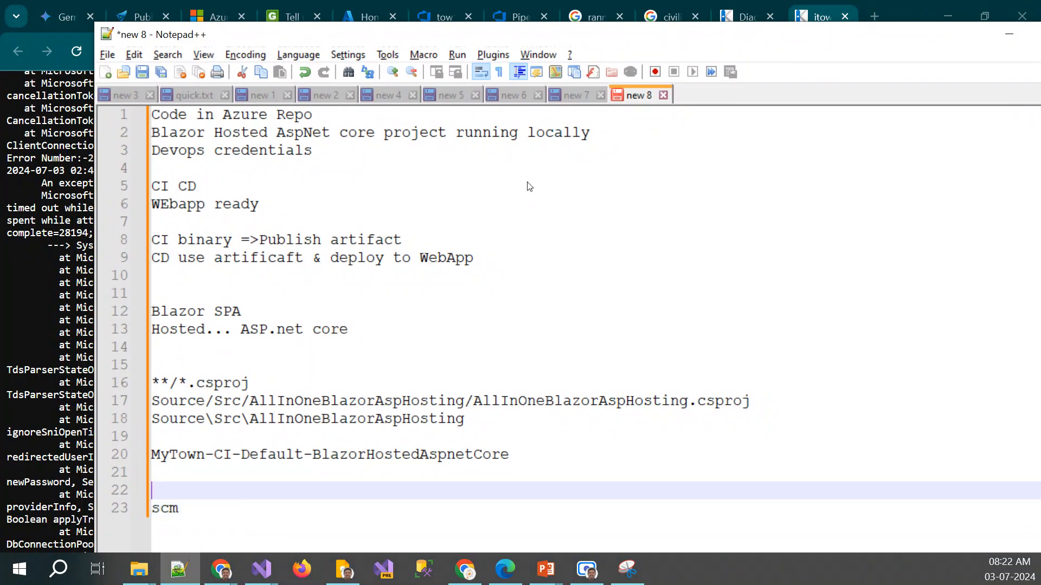
Expand the scm line into the Kudu address pattern url.scm.azurewebsites.net
{"action": "key", "text": "Down"}
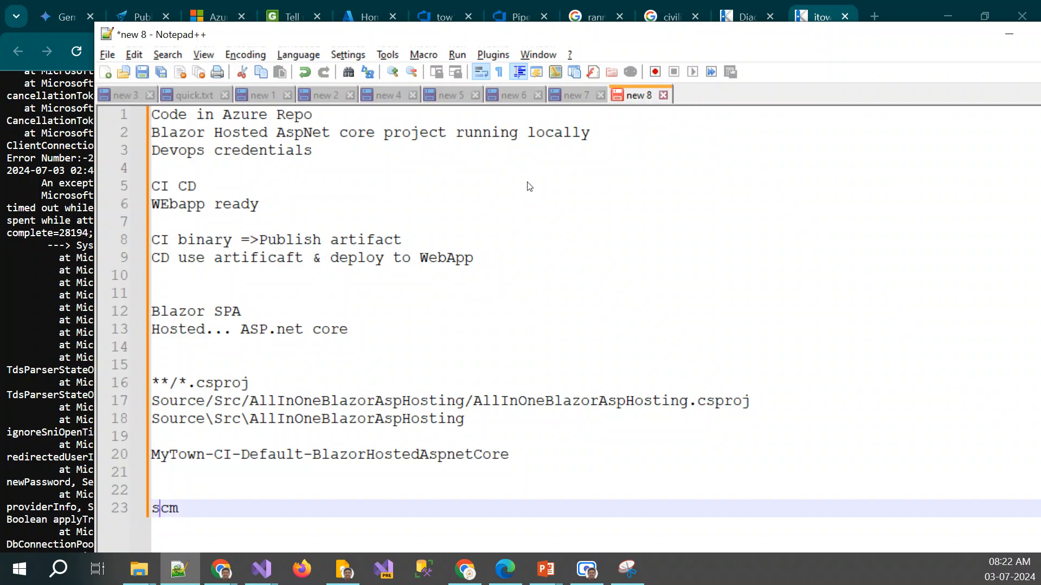
{"action": "type", "text": "url"}
{"action": "type", "text": ".azurewebsites.net"}
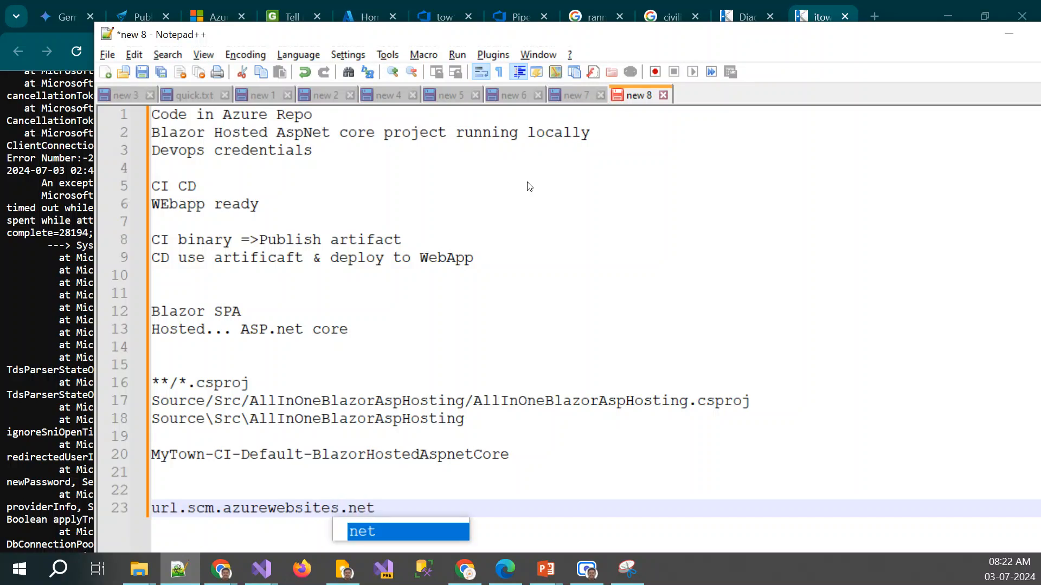
{"action": "key", "text": "Escape"}
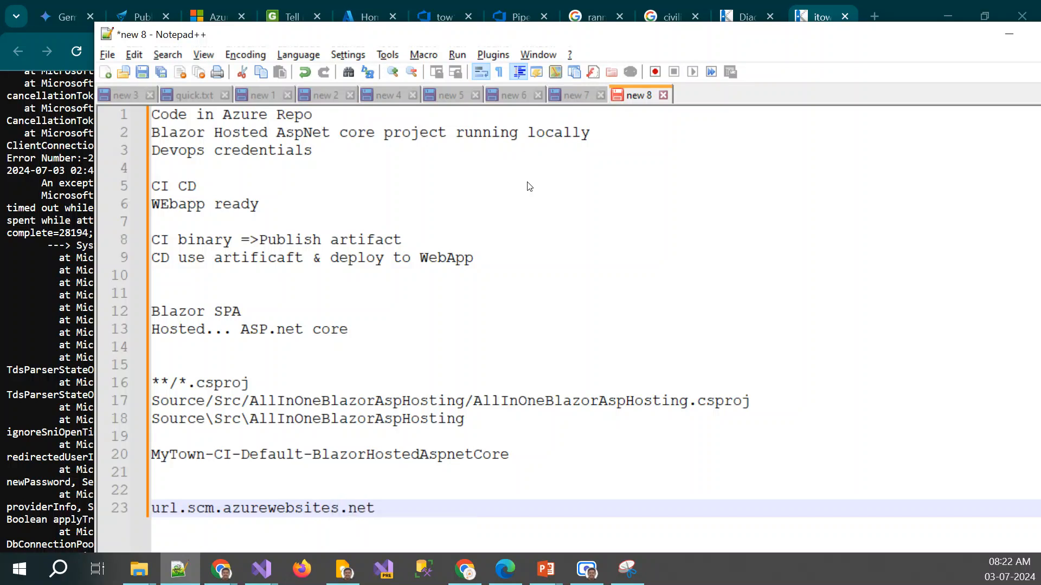